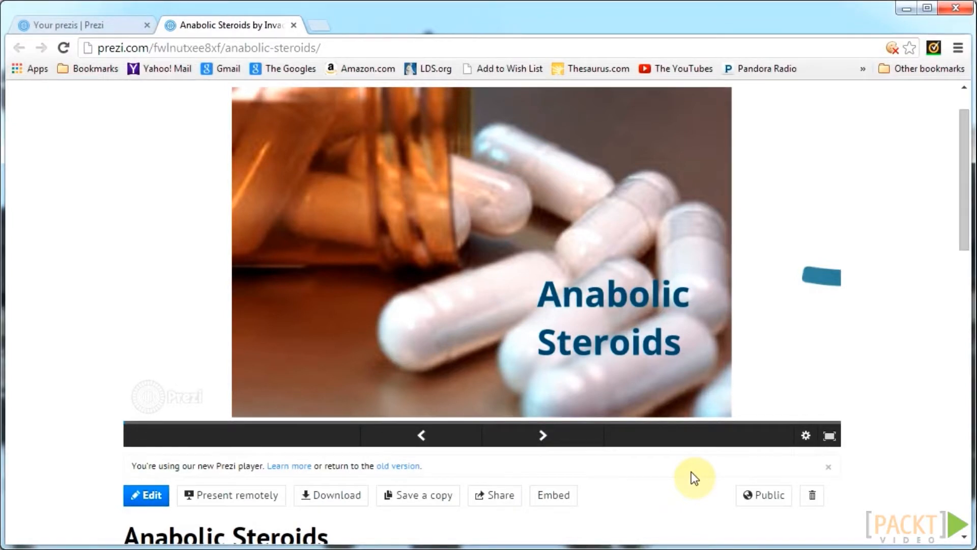
# Advance through the opening views of the Anabolic Steroids prezi in the player.
pyautogui.click(576, 447)
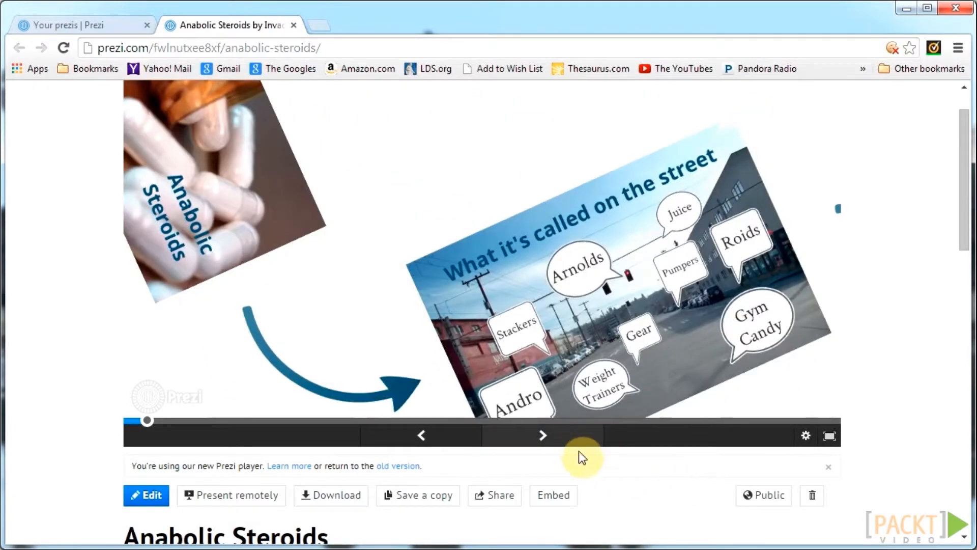
pyautogui.click(581, 443)
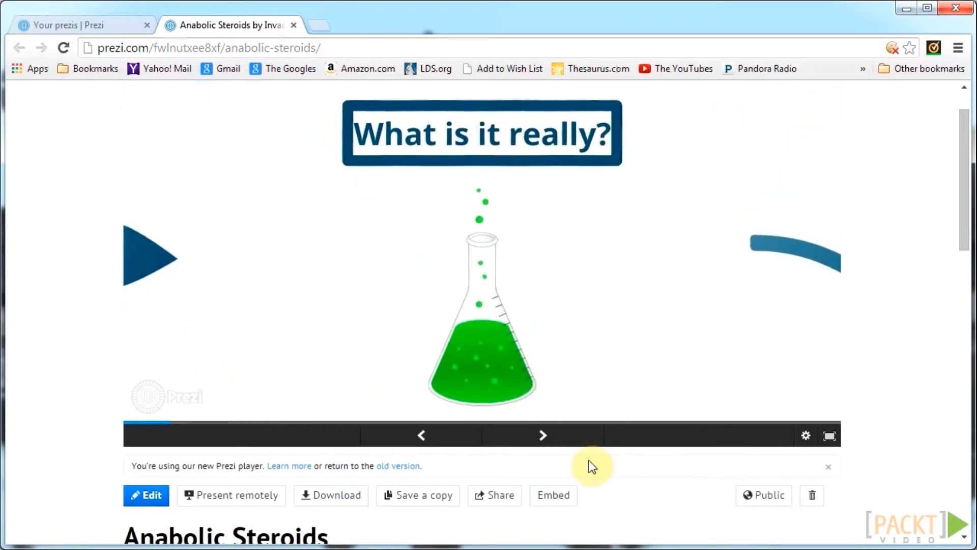
pyautogui.click(564, 444)
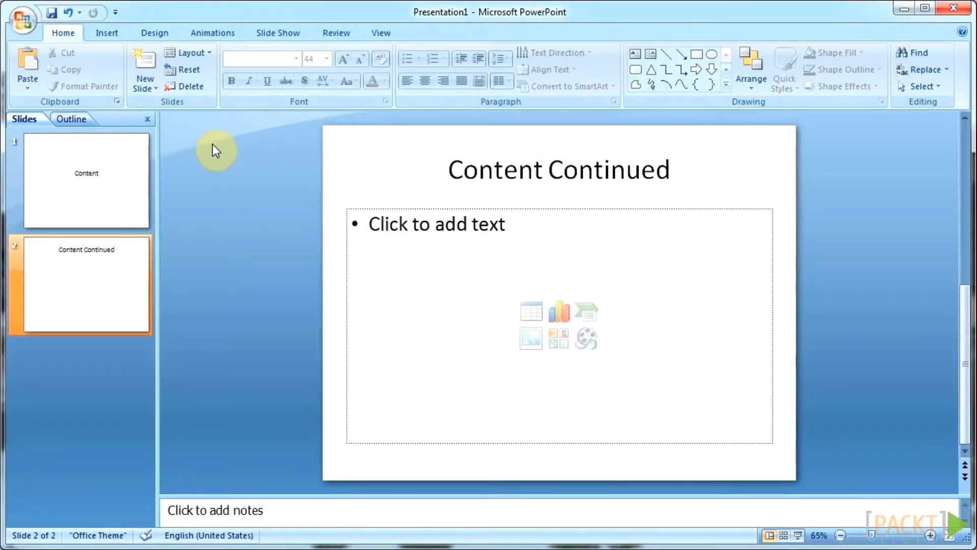
# Switch to PowerPoint and draw an oval in the upper part of the "Content Continued" slide's content area.
pyautogui.click(112, 39)
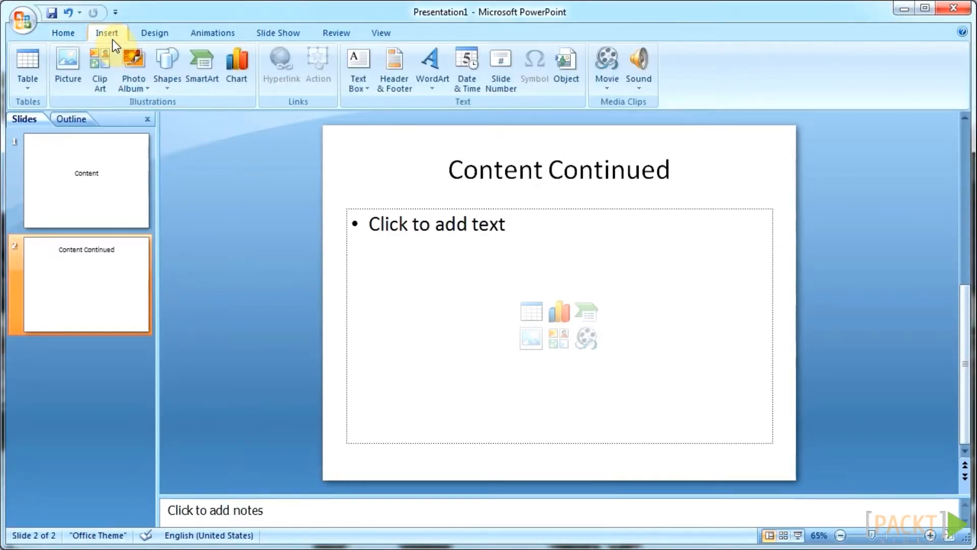
pyautogui.click(164, 67)
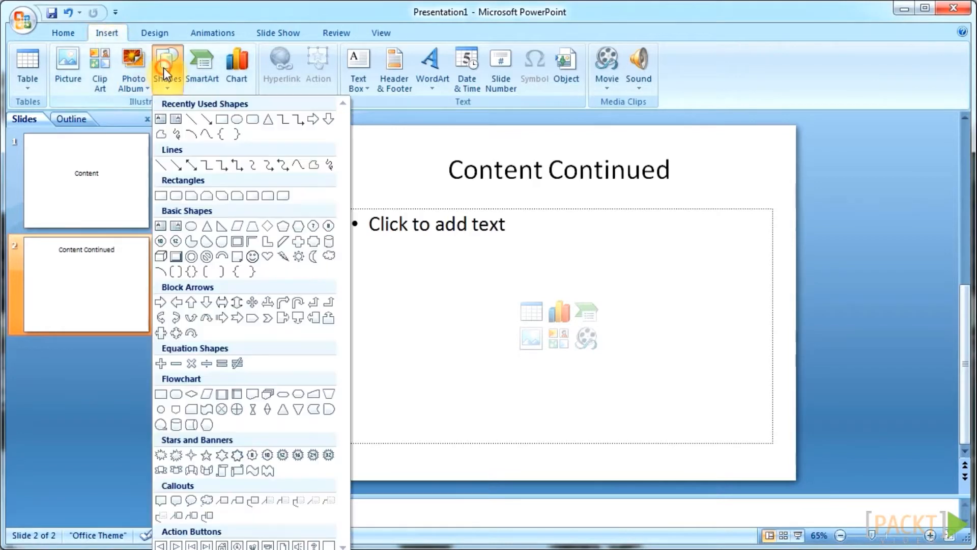
pyautogui.click(238, 120)
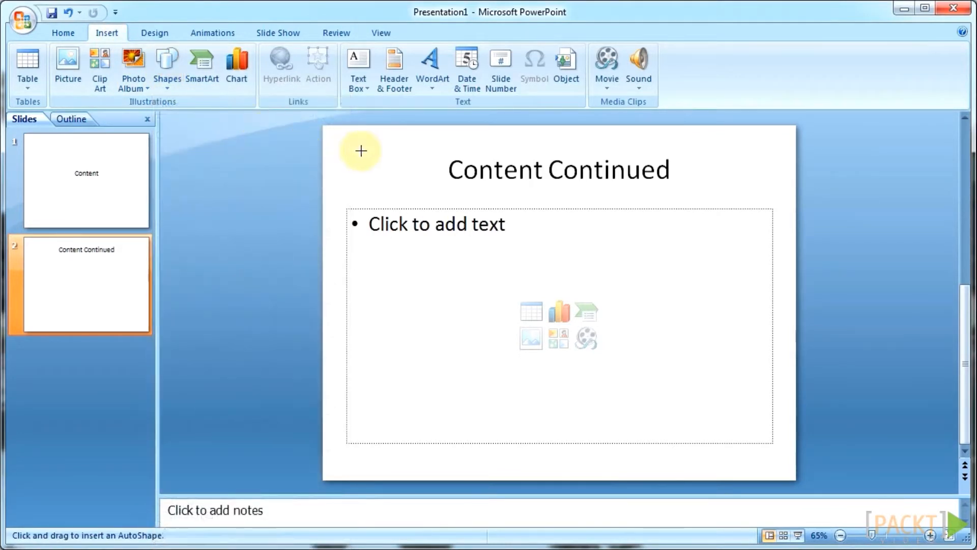
pyautogui.moveTo(369, 152)
pyautogui.mouseDown()
pyautogui.moveTo(539, 192)
pyautogui.moveTo(658, 261)
pyautogui.mouseUp()
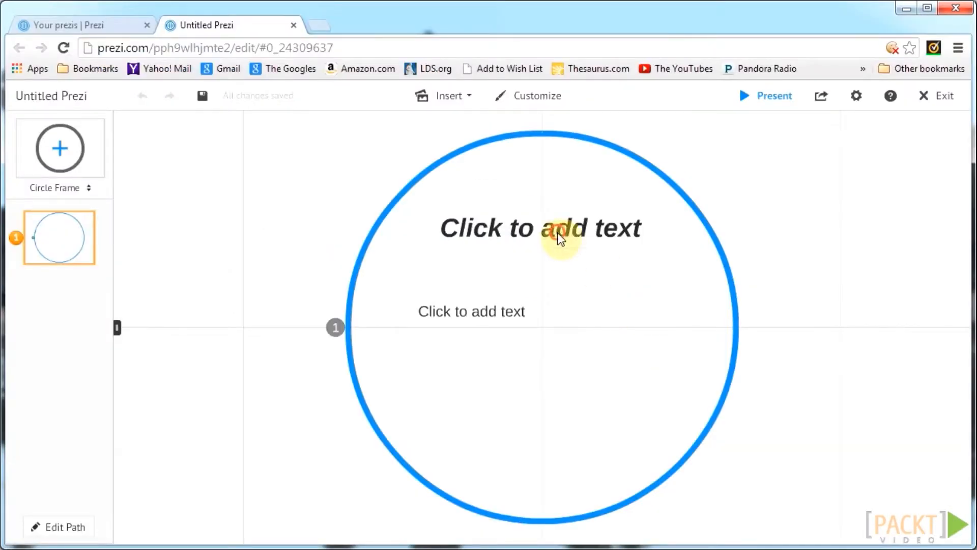
# Switch to Prezi, enter "Simple, and pleasing to the eye" as the frame's heading, widen it to one line and move it to the circle's centre.
pyautogui.click(556, 233)
pyautogui.write('Simple, and pleasing to the eye')
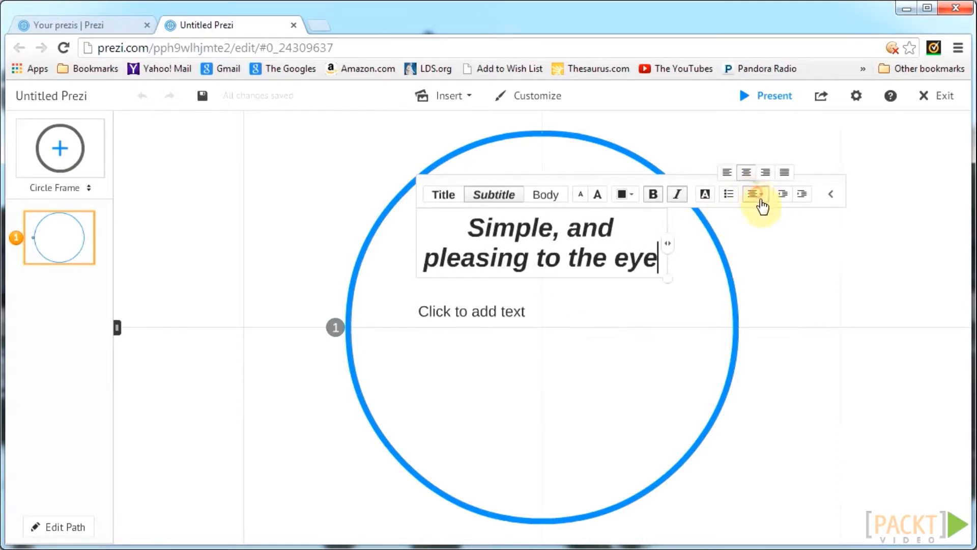
pyautogui.moveTo(668, 244); pyautogui.dragTo(819, 261)
pyautogui.click(616, 234)
pyautogui.moveTo(611, 240); pyautogui.dragTo(531, 328)
pyautogui.click(533, 346)
pyautogui.click(789, 395)
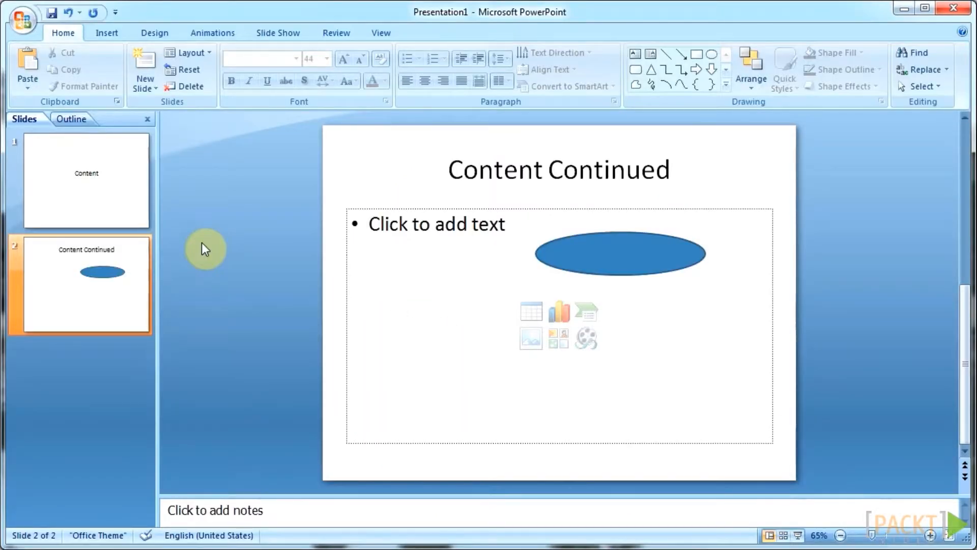
pyautogui.click(114, 33)
pyautogui.click(146, 35)
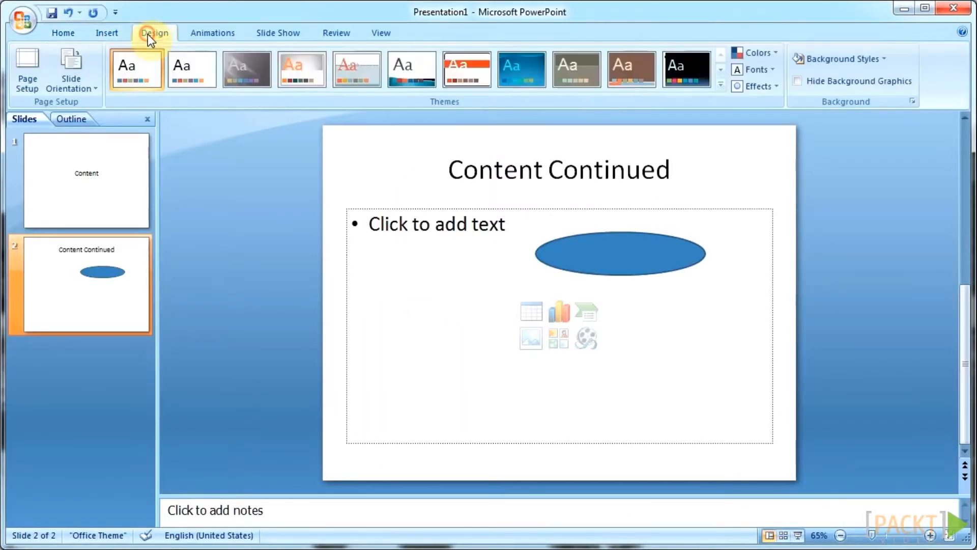
pyautogui.click(195, 35)
pyautogui.click(260, 34)
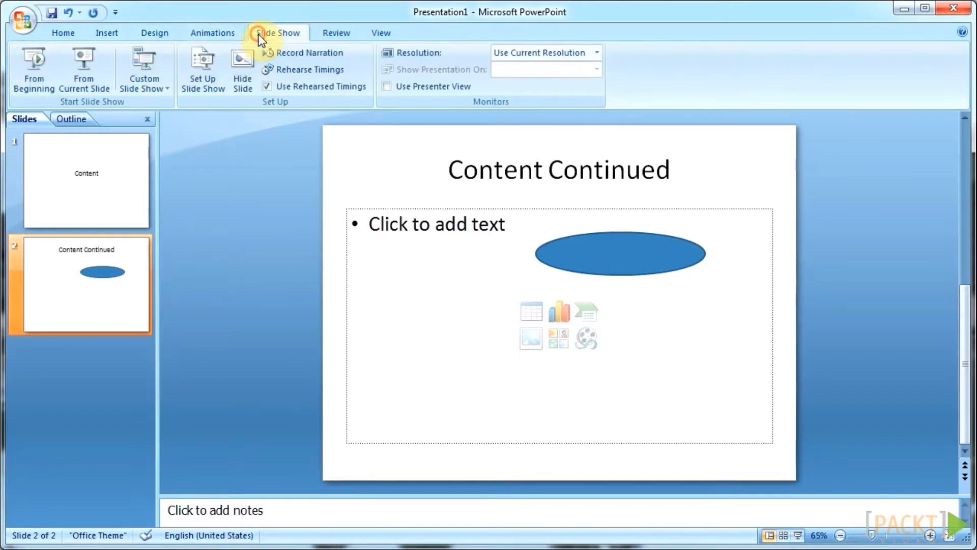
pyautogui.click(328, 33)
pyautogui.click(379, 32)
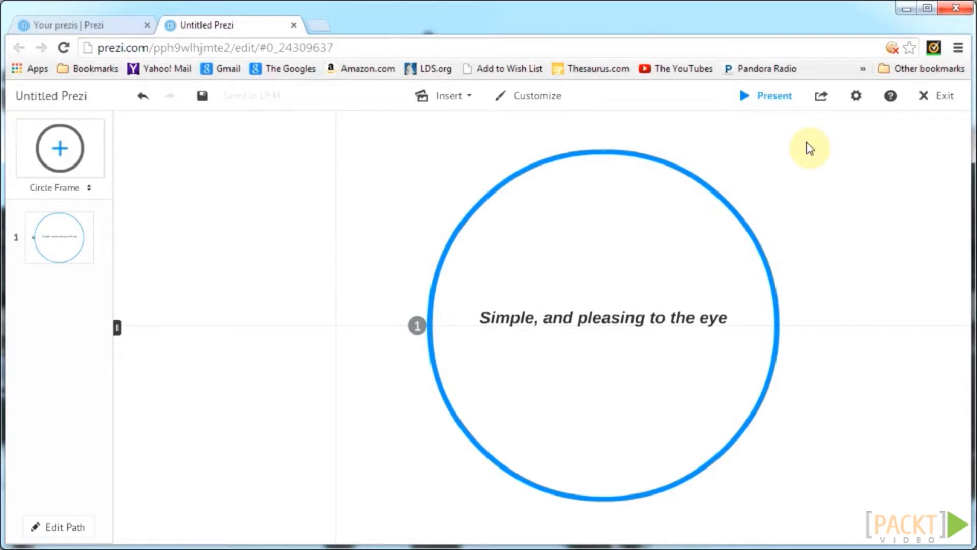
# Copy the untitled prezi's remote-presentation link and paste it into the email after "Click here to join the presentation:".
pyautogui.click(823, 102)
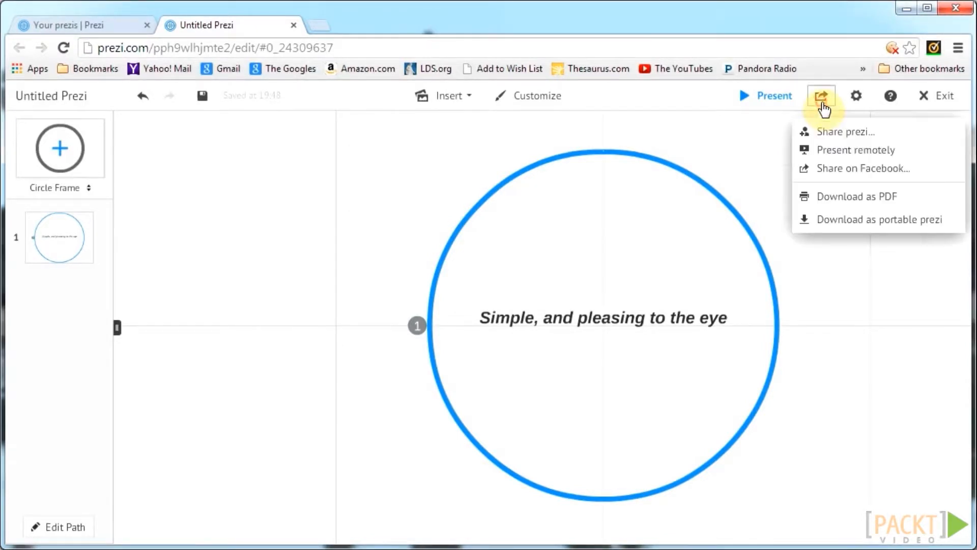
pyautogui.click(834, 153)
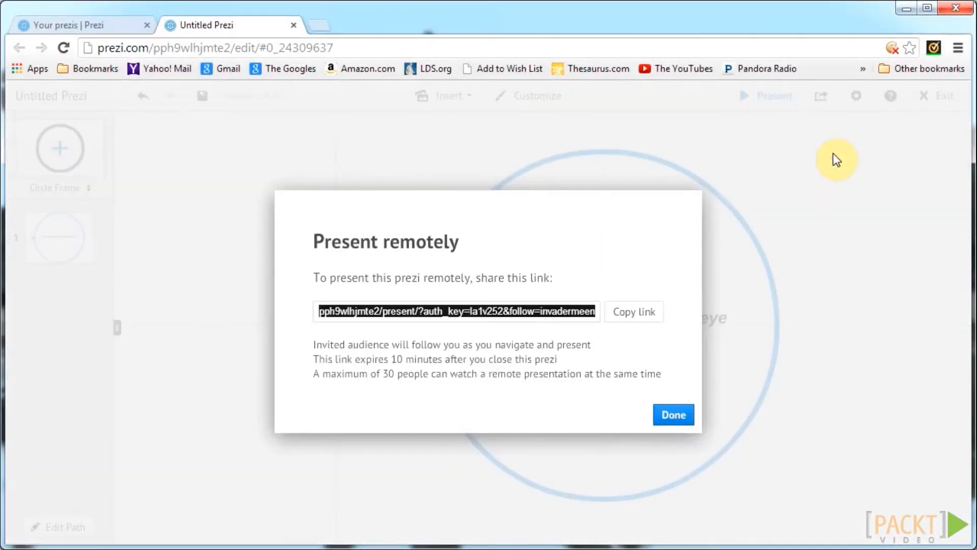
pyautogui.click(648, 308)
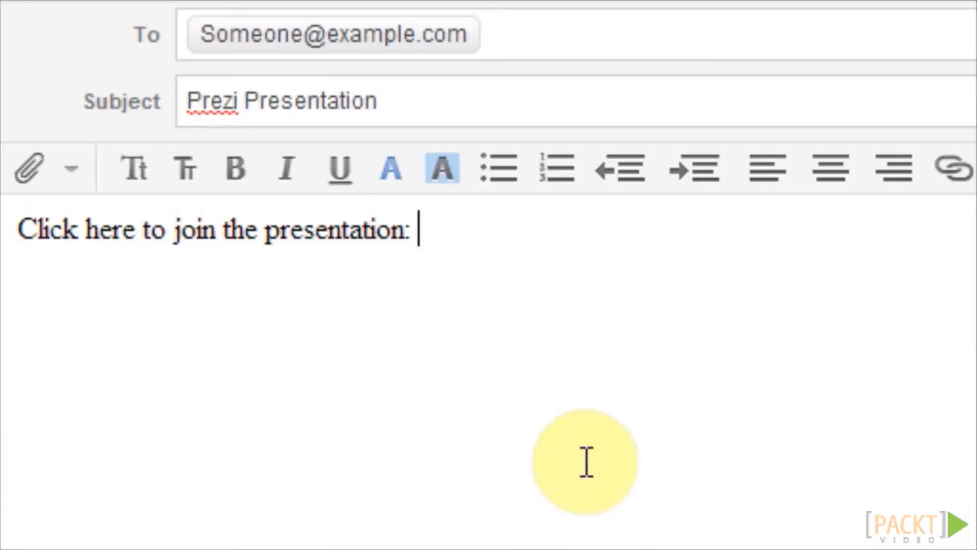
pyautogui.rightClick(452, 232)
pyautogui.click(531, 495)
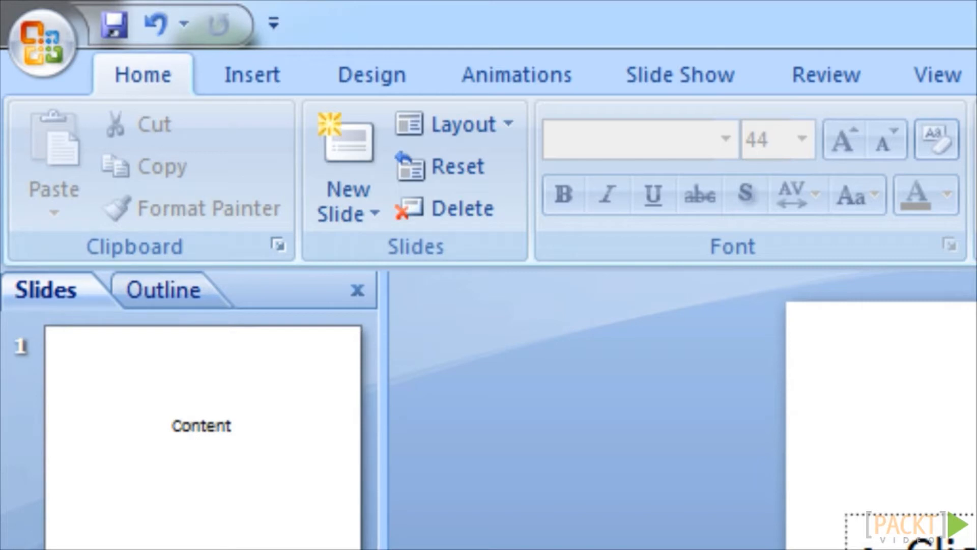
# Switch to PowerPoint and look up the Save As options for the presentation.
pyautogui.click(41, 47)
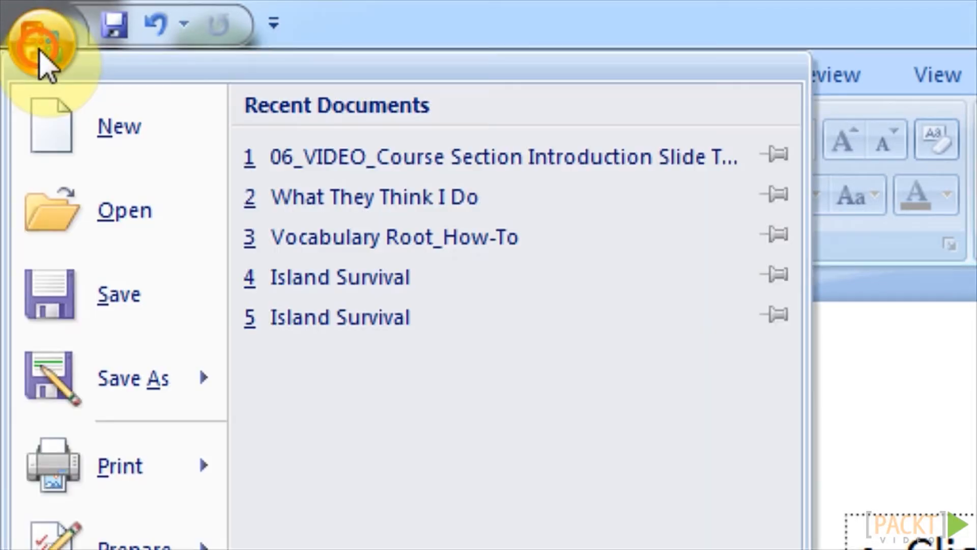
pyautogui.moveTo(100, 374)
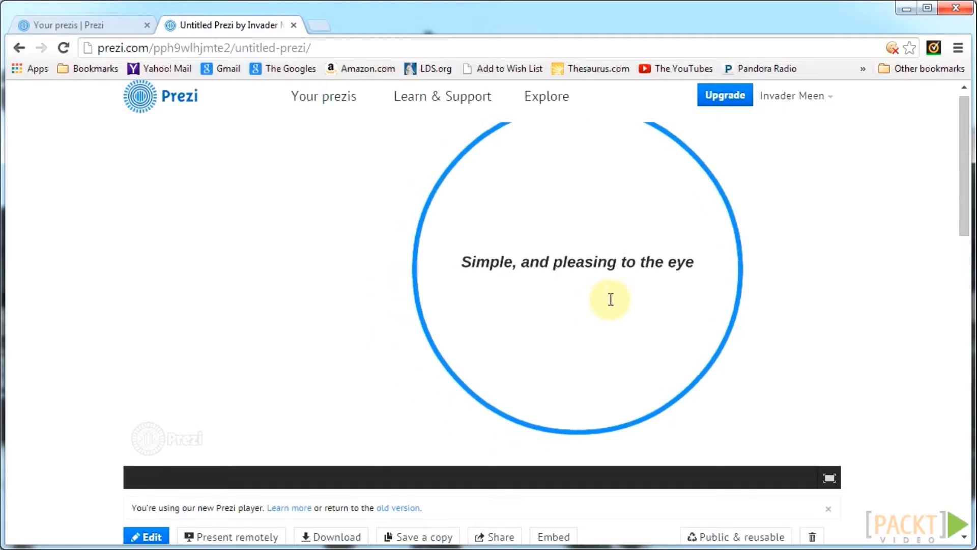
# Switch to Prezi's online player and zoom and pan around the "Simple, and pleasing to the eye" frame.
pyautogui.scroll(5, 443, 305)
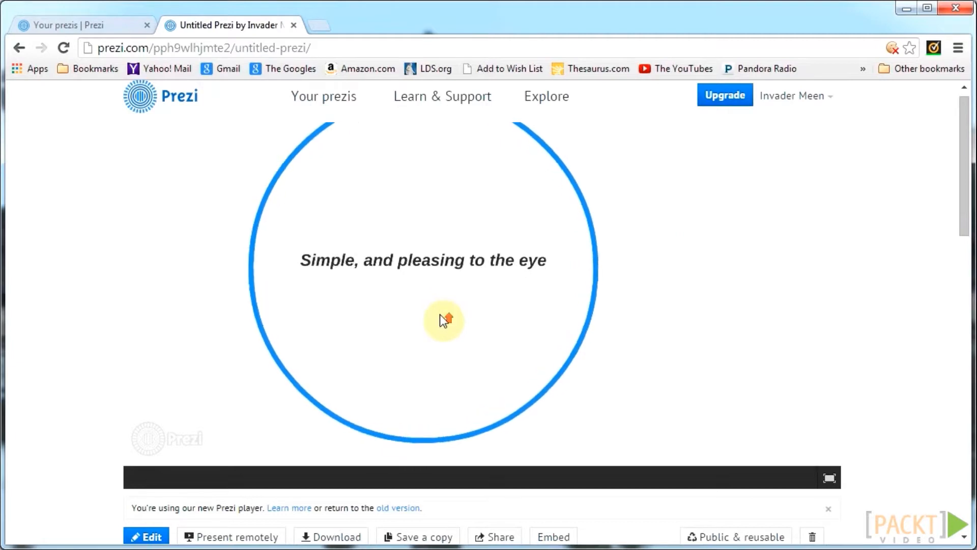
pyautogui.moveTo(431, 301); pyautogui.dragTo(508, 338)
pyautogui.click(823, 261)
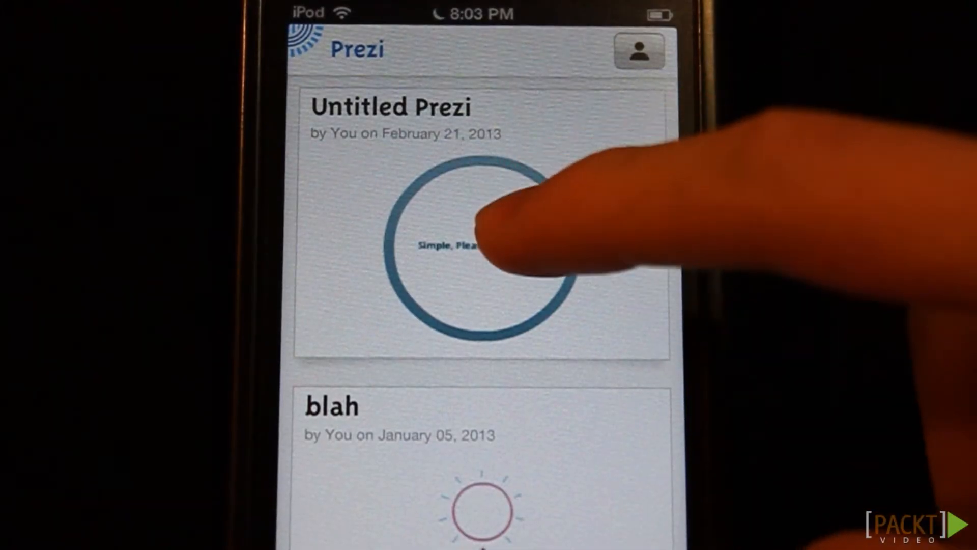
pyautogui.click(478, 229)
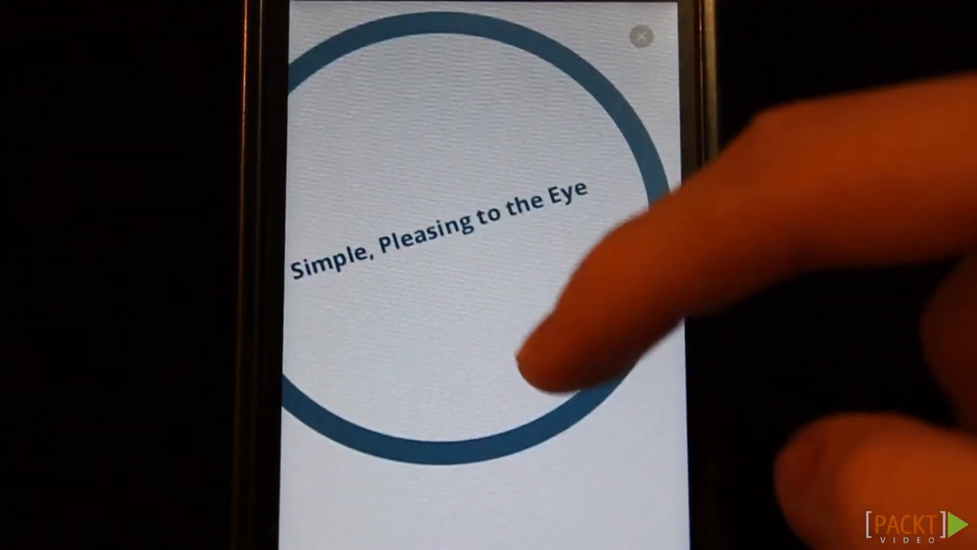
pyautogui.click(642, 36)
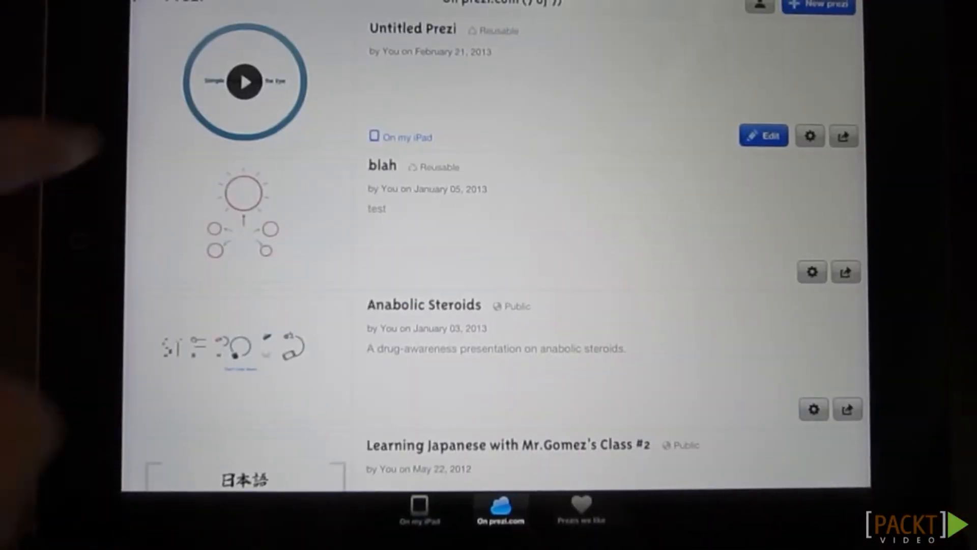
pyautogui.click(244, 81)
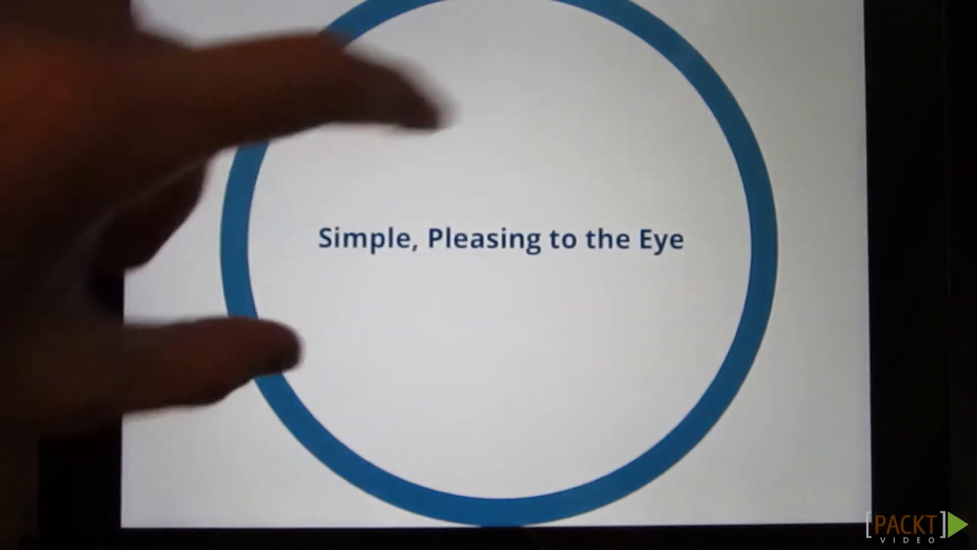
pyautogui.scroll(5, 431, 239)
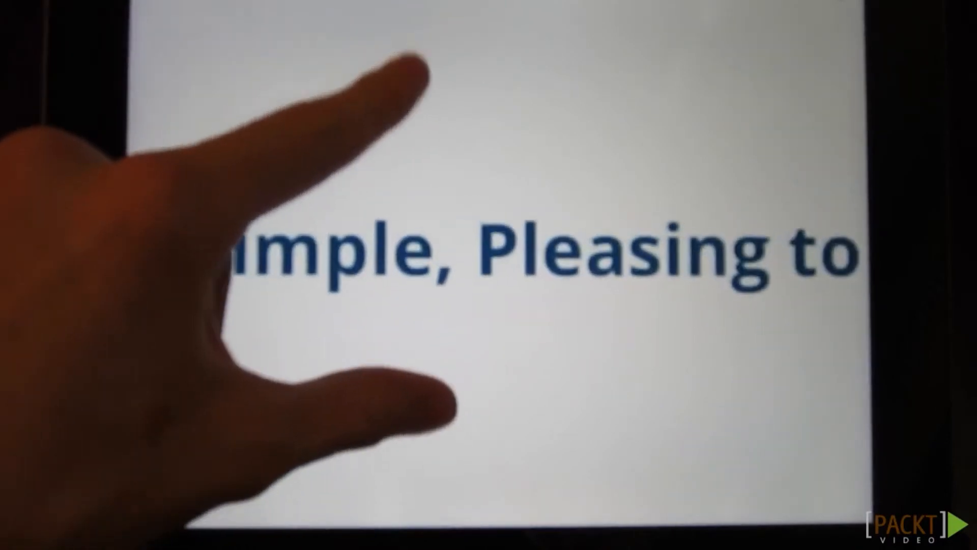
pyautogui.scroll(-5, 438, 240)
pyautogui.moveTo(657, 207)
pyautogui.mouseDown()
pyautogui.moveTo(480, 87)
pyautogui.moveTo(512, 81)
pyautogui.moveTo(662, 232)
pyautogui.mouseUp()
pyautogui.moveTo(427, 308); pyautogui.dragTo(127, 326)
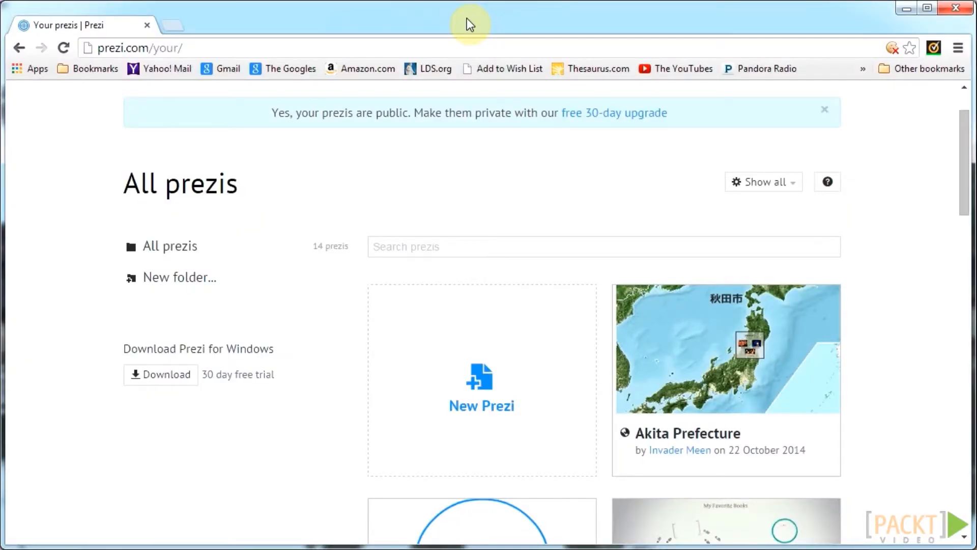
# Create a new prezi, dismiss the memory alert, browse the additional templates and start with a blank prezi.
pyautogui.click(483, 358)
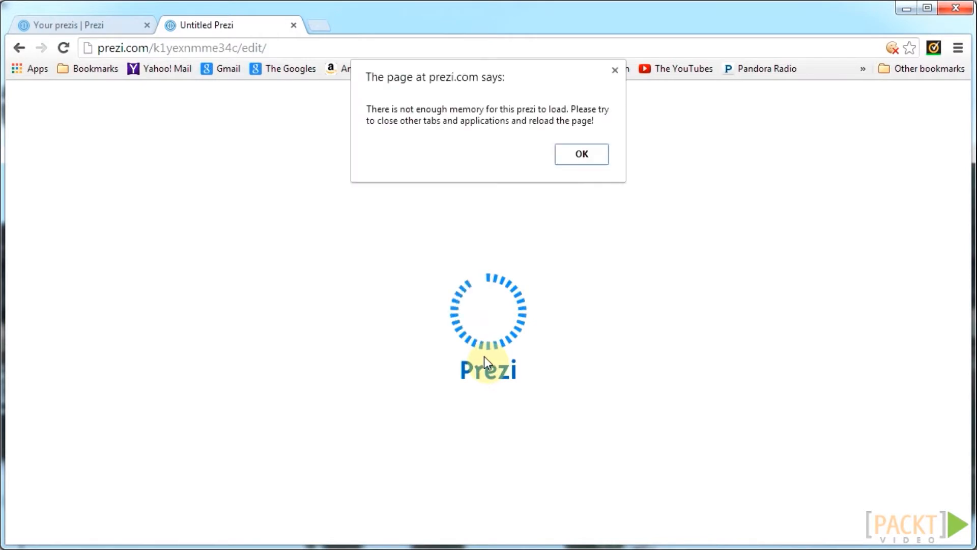
pyautogui.click(578, 152)
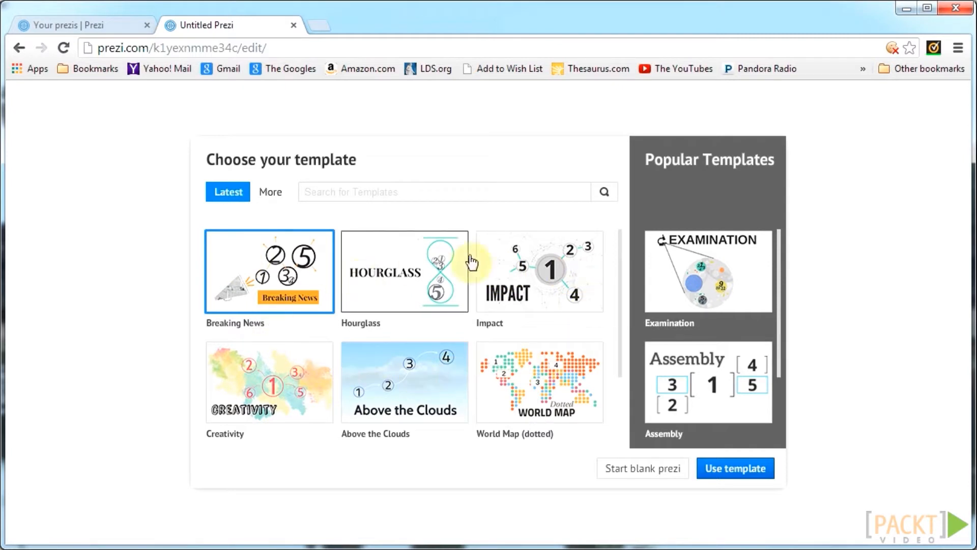
pyautogui.click(277, 196)
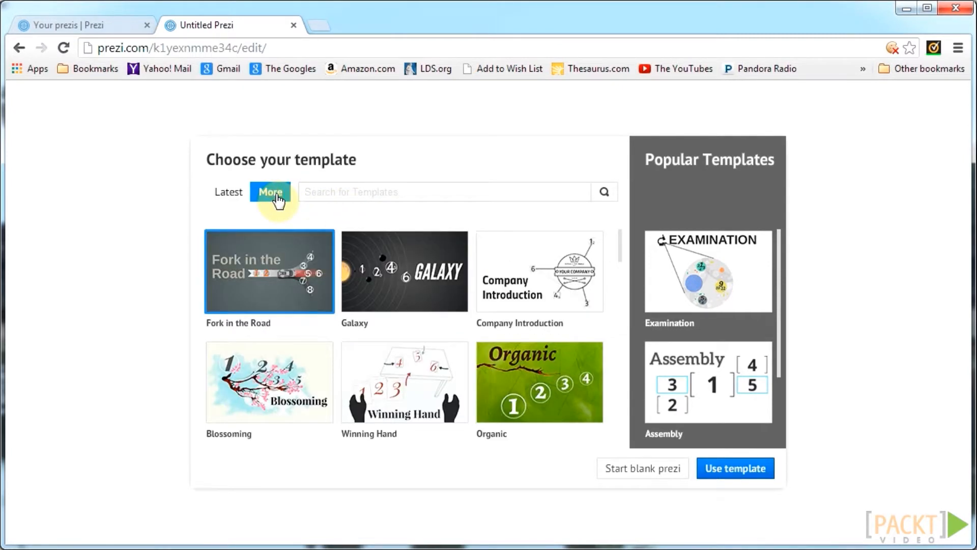
pyautogui.scroll(-5, 539, 336)
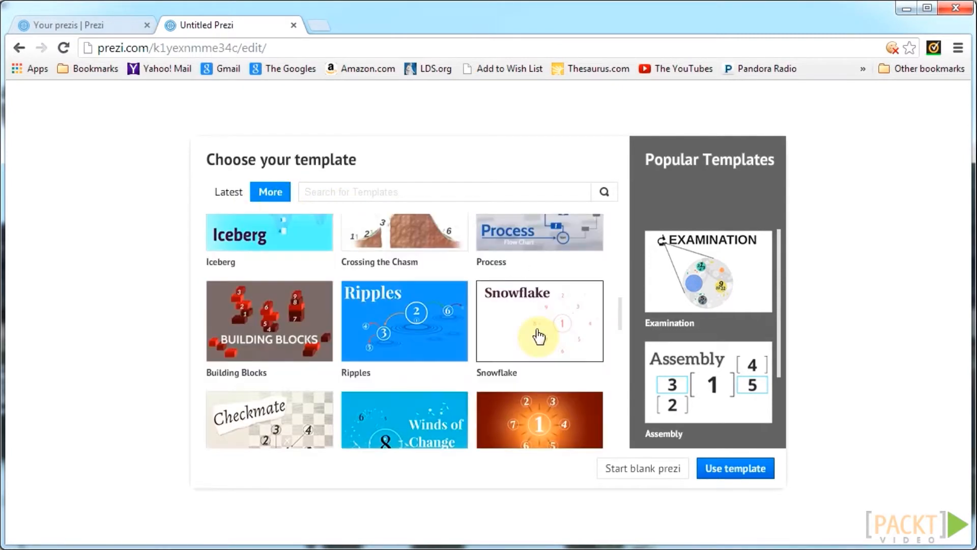
pyautogui.click(644, 473)
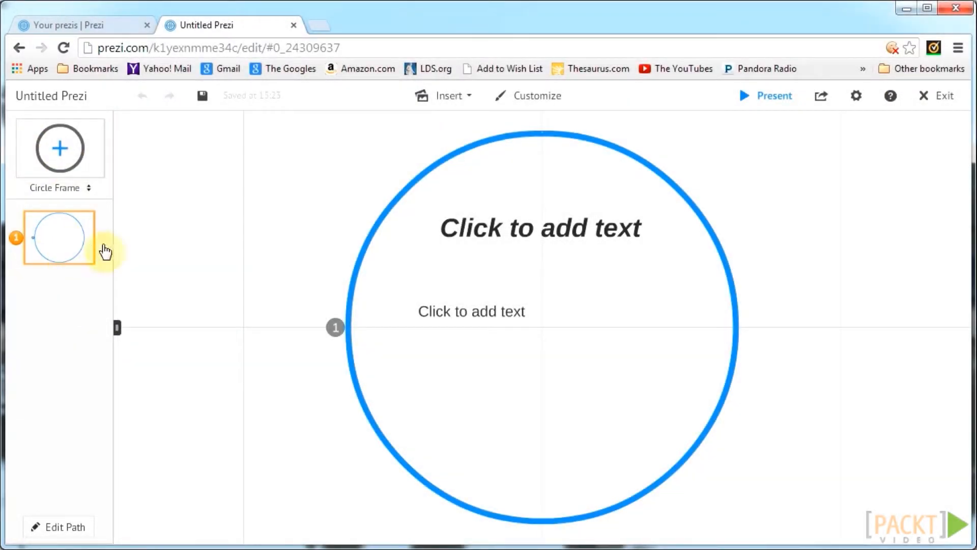
# Examine the kinds of content that can be inserted into the blank prezi.
pyautogui.moveTo(930, 313)
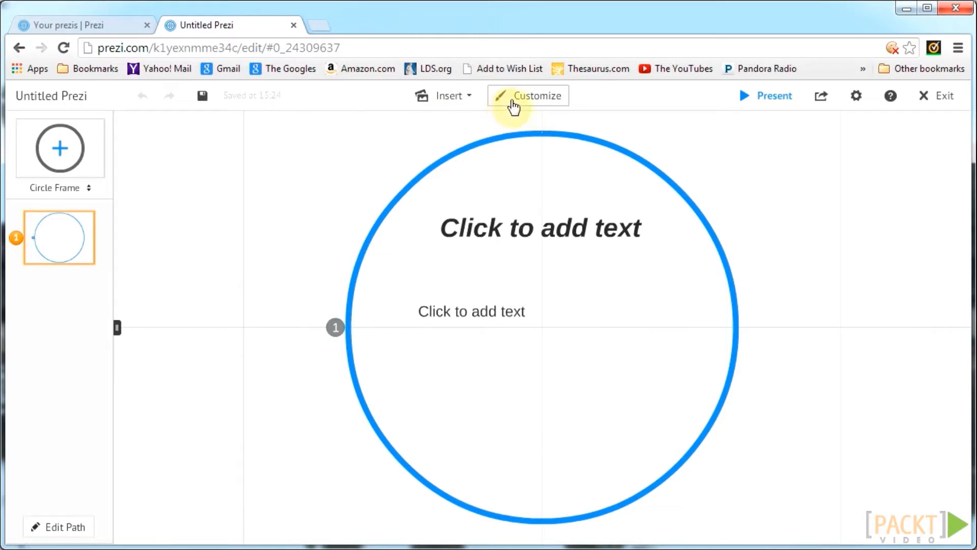
pyautogui.click(457, 106)
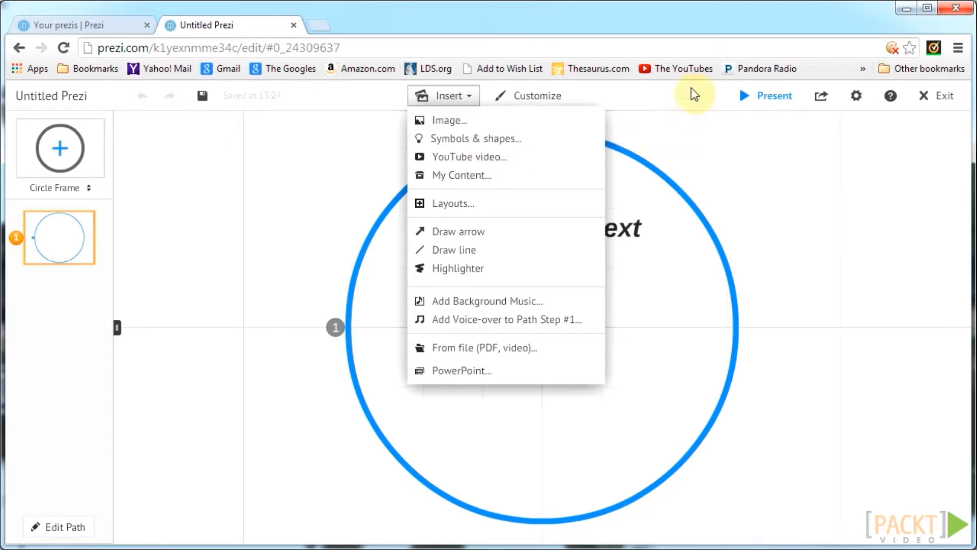
pyautogui.click(665, 106)
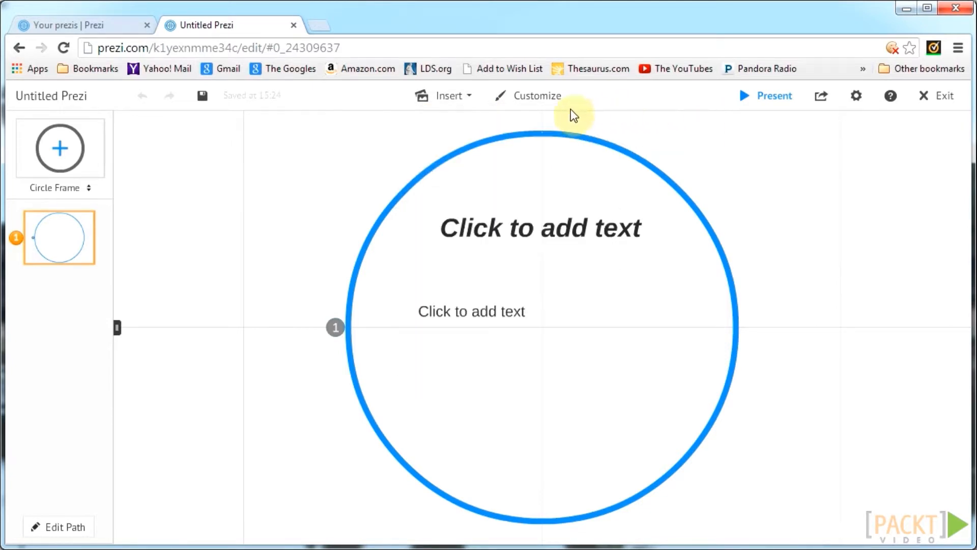
# Open the Customize options and browse the themes available for the prezi.
pyautogui.click(541, 104)
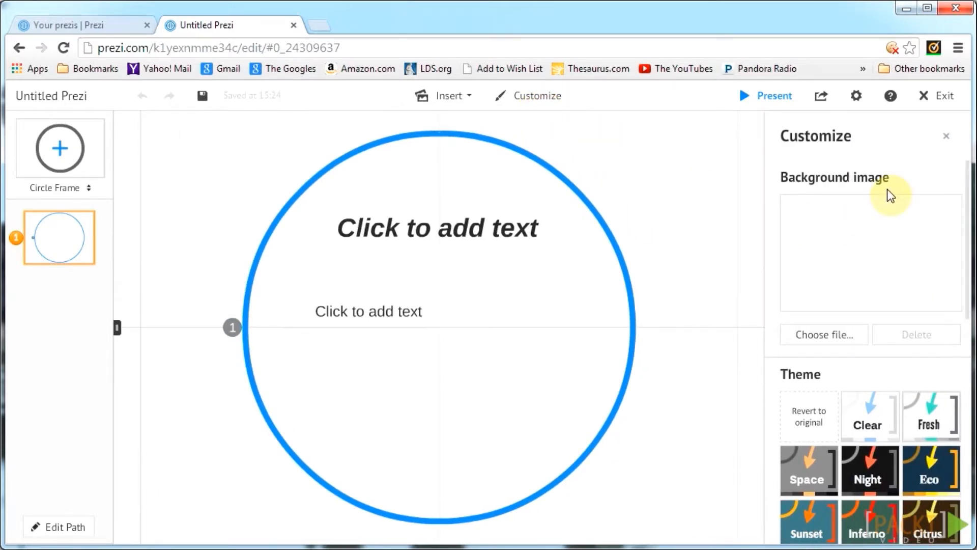
pyautogui.scroll(-4, 894, 249)
pyautogui.scroll(-8, 909, 285)
pyautogui.scroll(3, 909, 285)
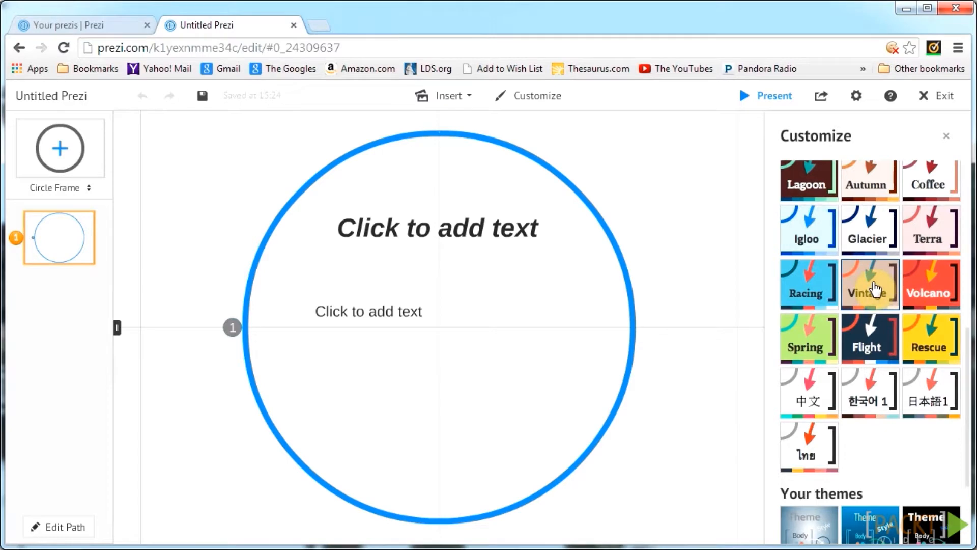
# Browse the rest of the Prezi themes, present the prezi full screen and advance along its path.
pyautogui.scroll(-3, 886, 285)
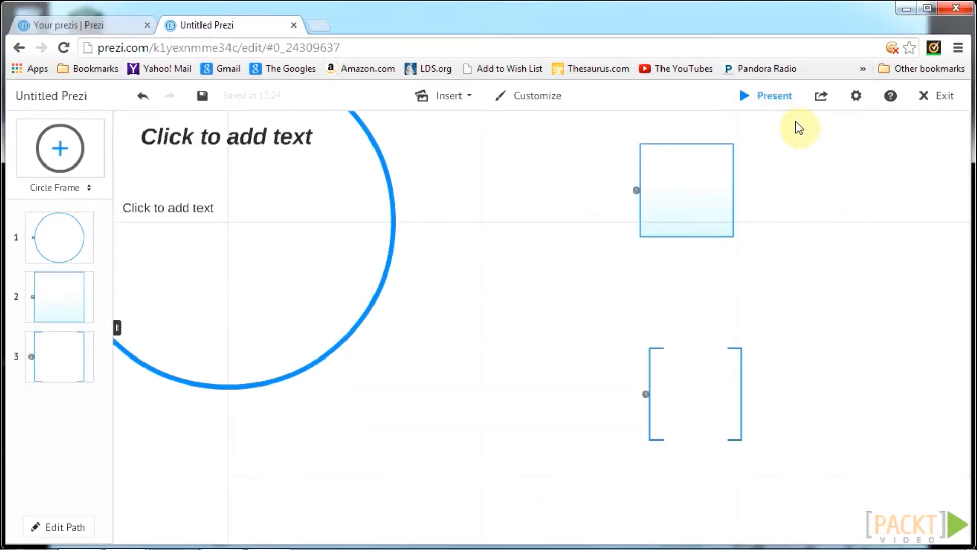
pyautogui.click(779, 101)
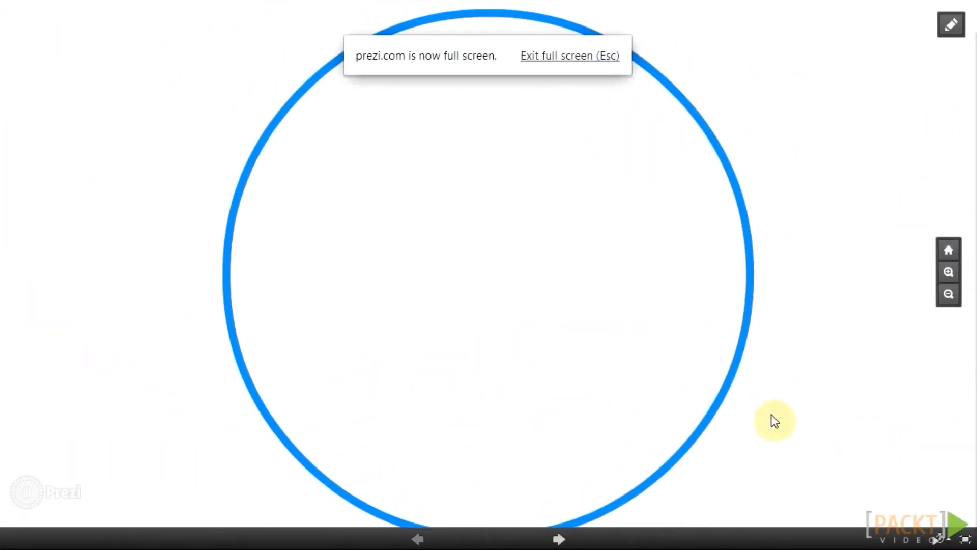
pyautogui.click(555, 539)
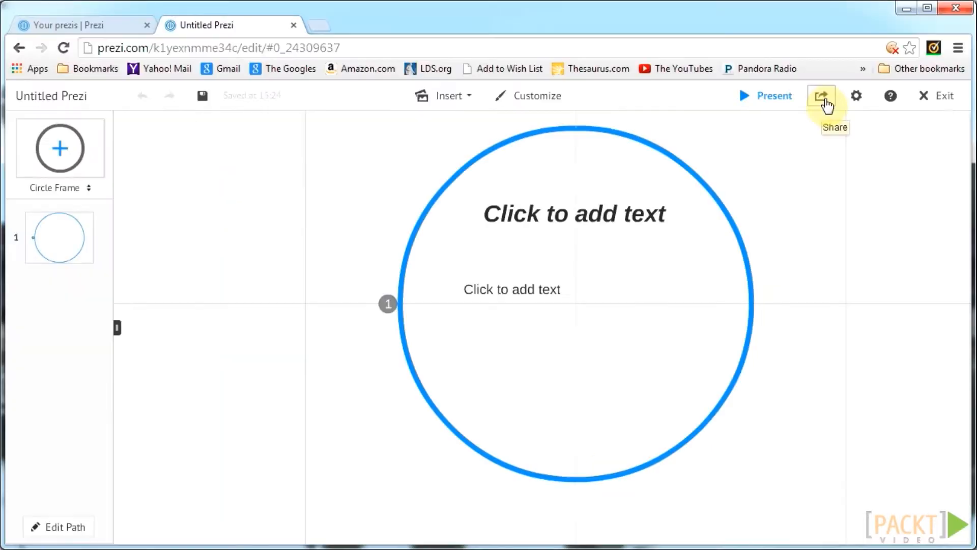
# Examine the sharing and download options and the settings for screen ratio and shortcuts.
pyautogui.click(823, 97)
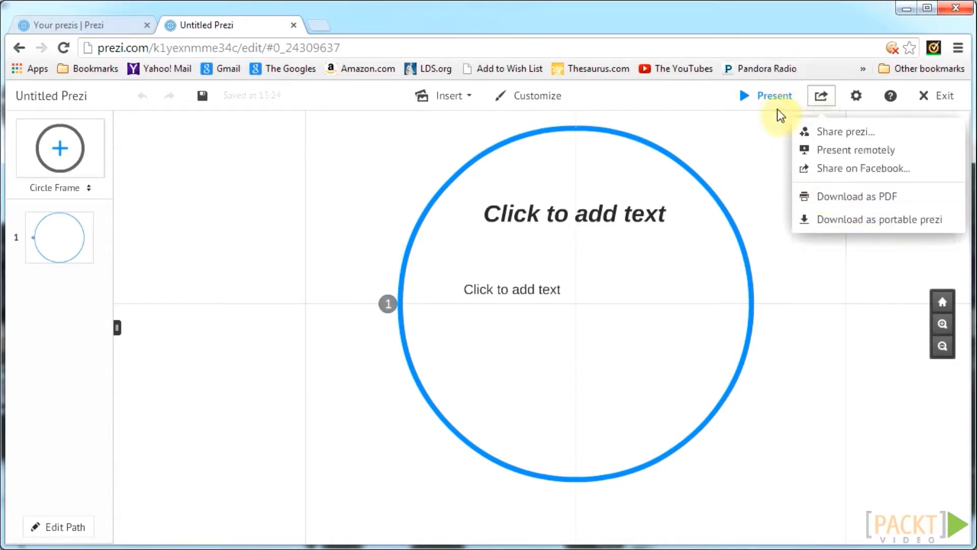
pyautogui.click(821, 97)
pyautogui.click(861, 97)
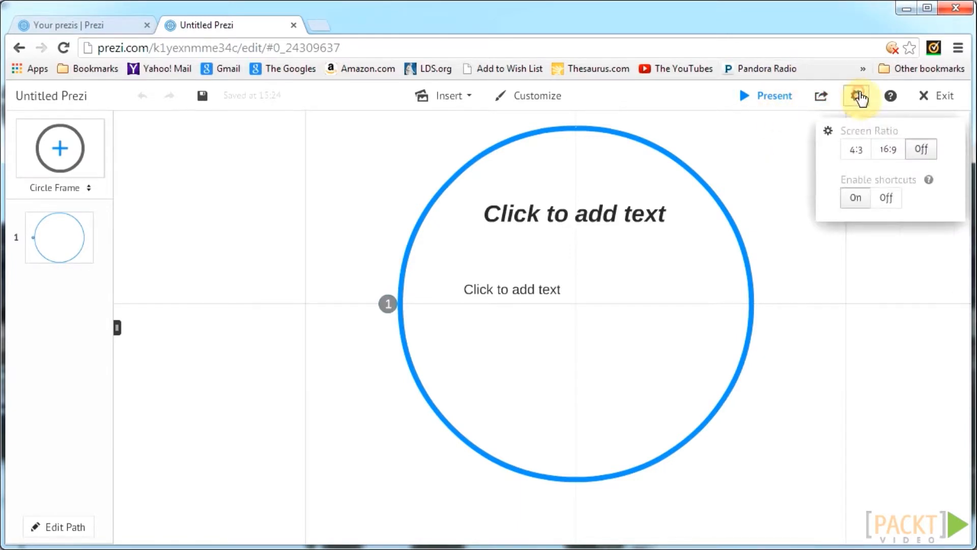
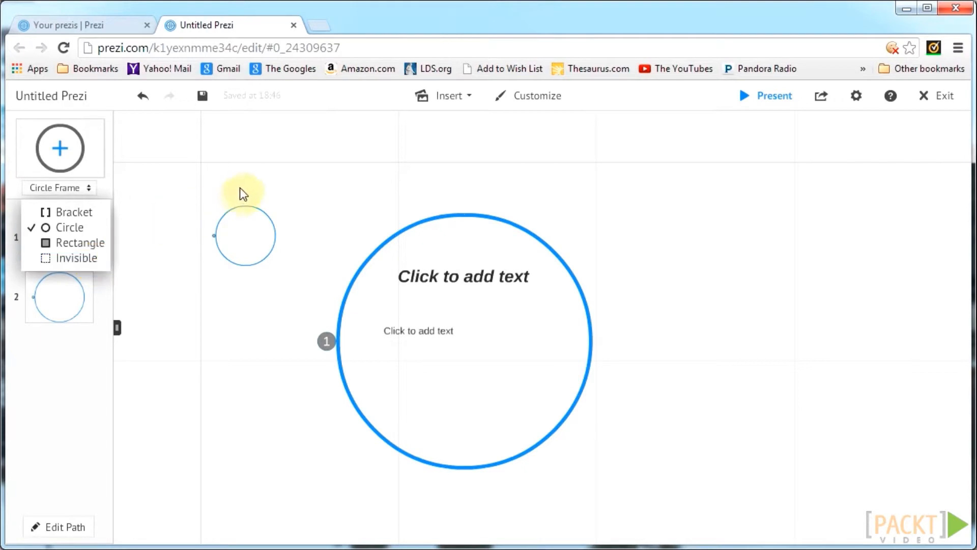
# Add a bracket frame, a rectangle frame and an invisible frame beside the large circle.
pyautogui.click(191, 178)
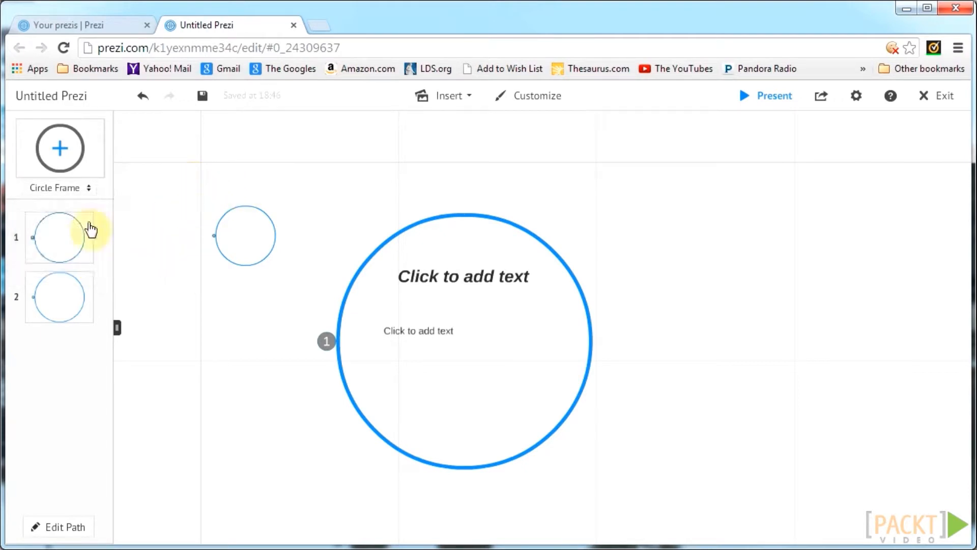
pyautogui.click(83, 196)
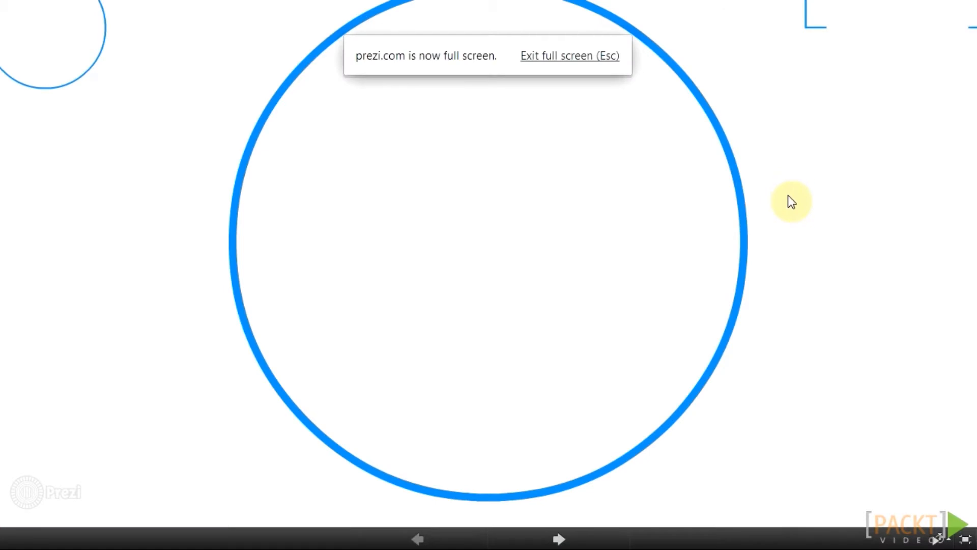
# Examine how the different frame types look in full-screen presentation, including the invisible frame, and return to the editor.
pyautogui.scroll(-3, 767, 215)
pyautogui.moveTo(805, 188); pyautogui.dragTo(622, 185)
pyautogui.scroll(-2, 616, 177)
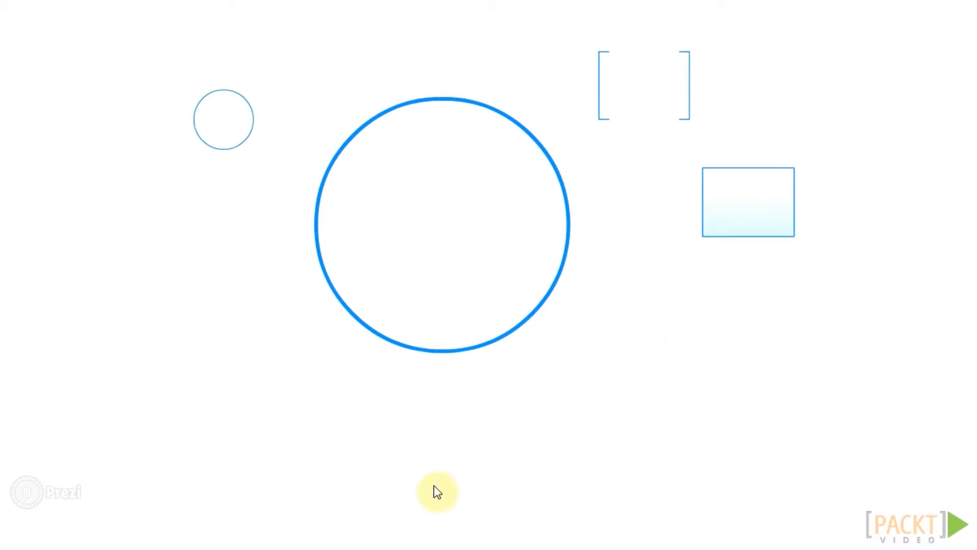
pyautogui.click(573, 535)
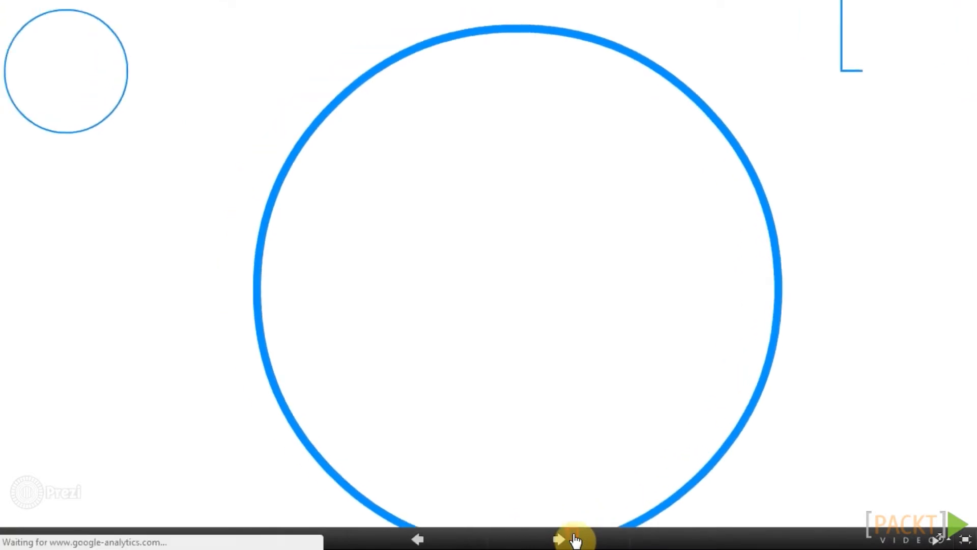
pyautogui.click(576, 540)
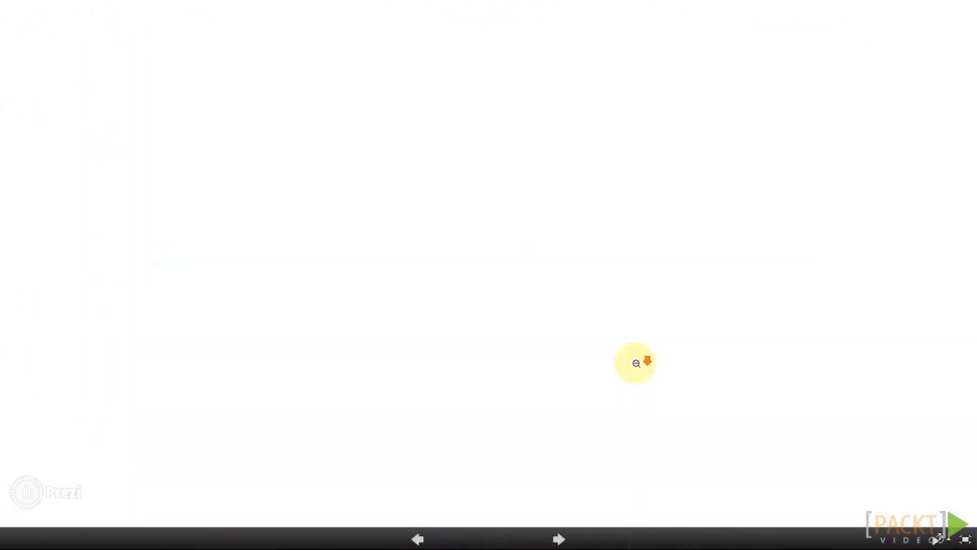
pyautogui.click(636, 363)
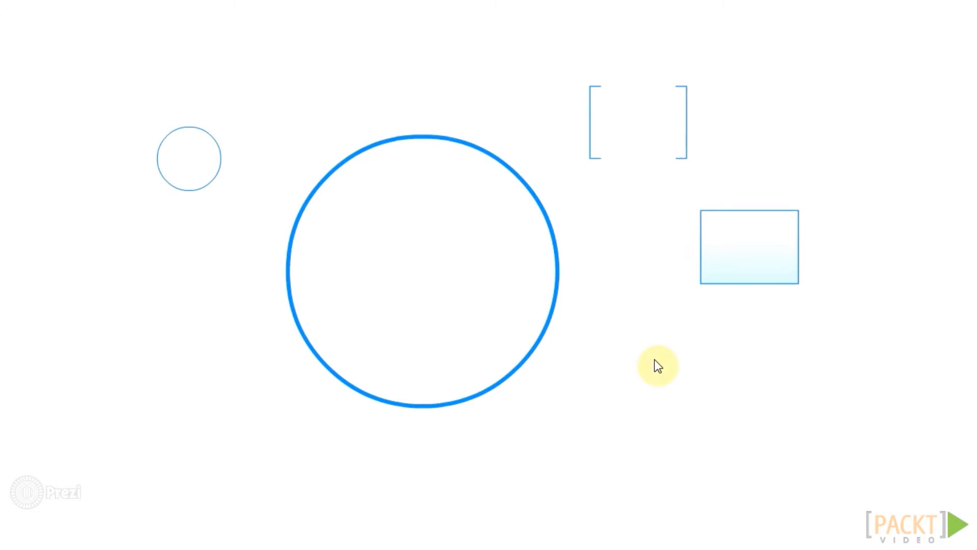
pyautogui.press('Escape')
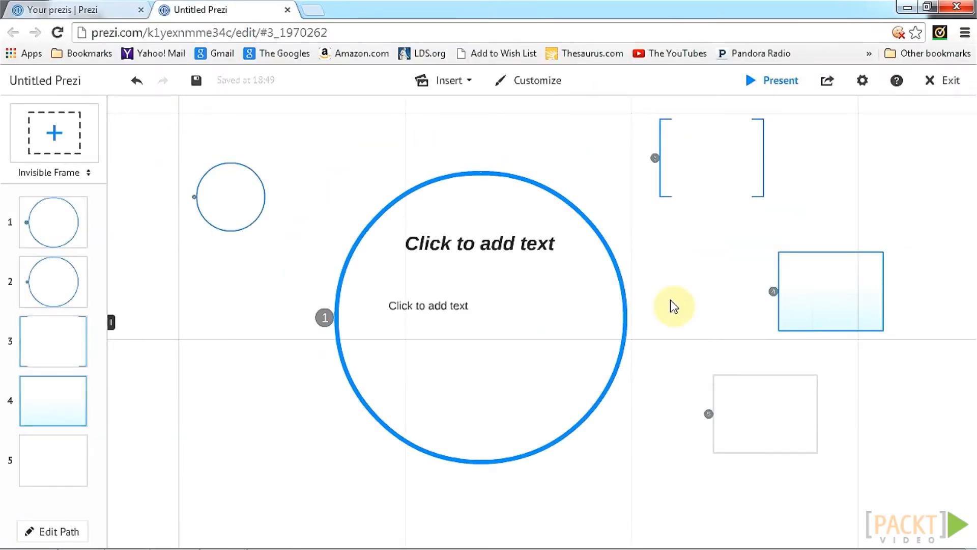
# Enter "Pizza" as the heading of the large circle and "Pizza is delicious" as its body text.
pyautogui.click(503, 247)
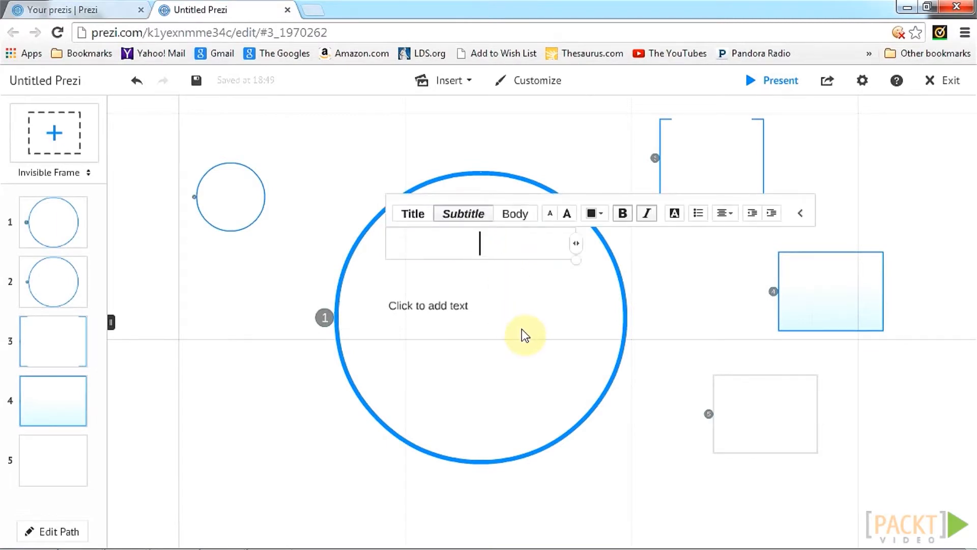
pyautogui.write('Pizza')
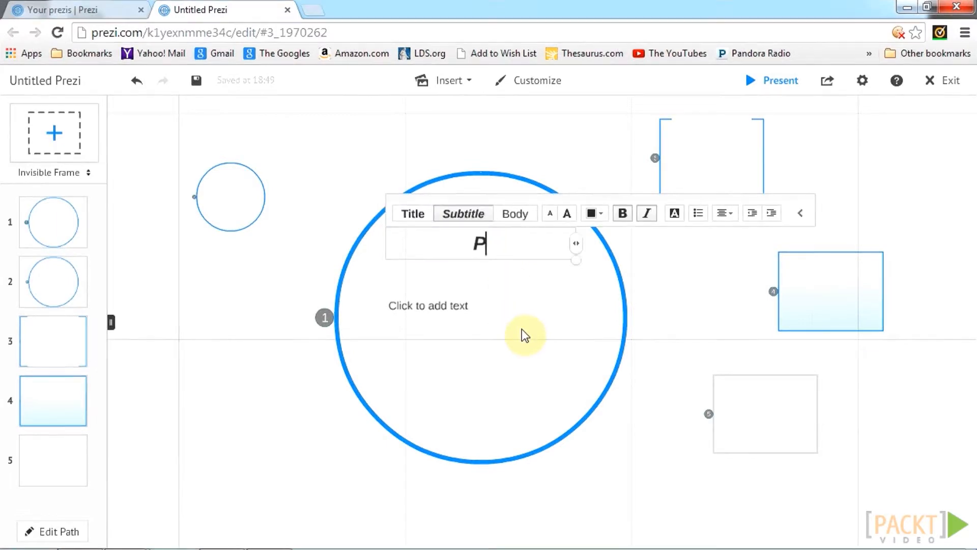
pyautogui.click(521, 329)
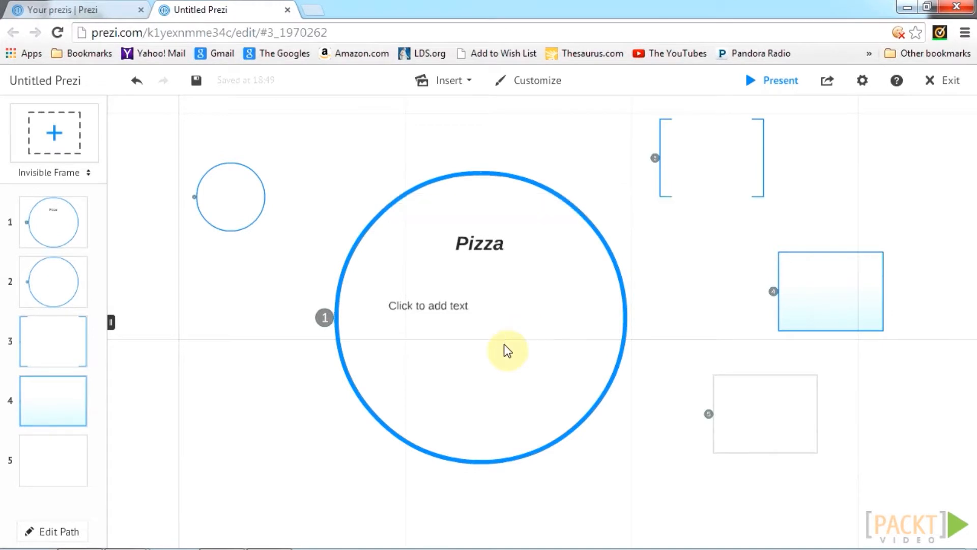
pyautogui.click(433, 307)
pyautogui.write('Pi')
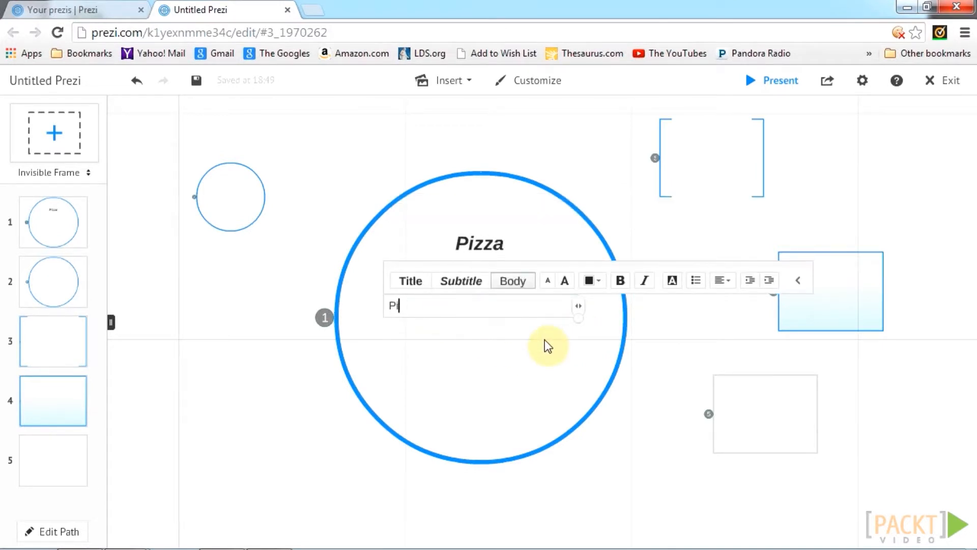
pyautogui.write('zza is delicious')
pyautogui.click(545, 341)
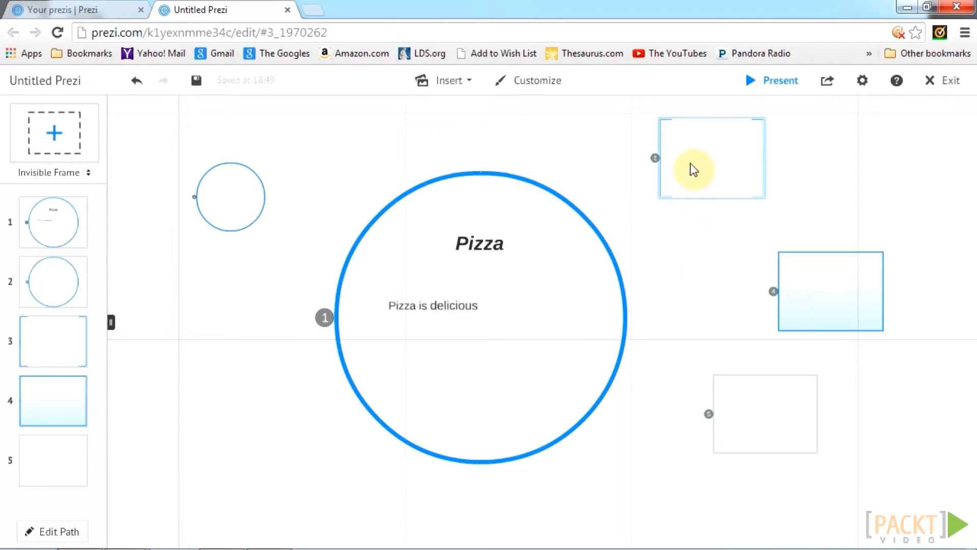
pyautogui.click(705, 143)
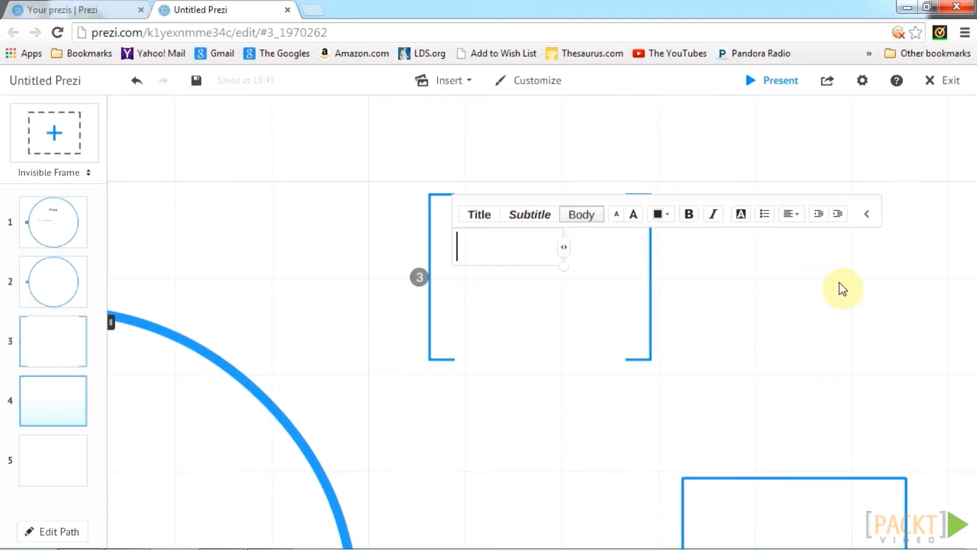
pyautogui.click(722, 295)
pyautogui.scroll(-3, 747, 323)
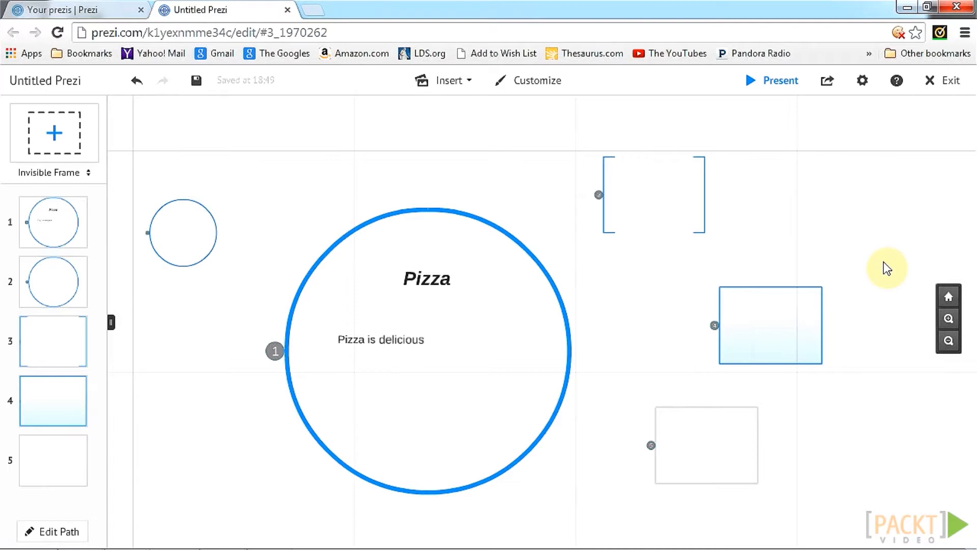
# Add the text "I love pizza" near the upper-left corner inside the rectangle frame.
pyautogui.scroll(5, 859, 323)
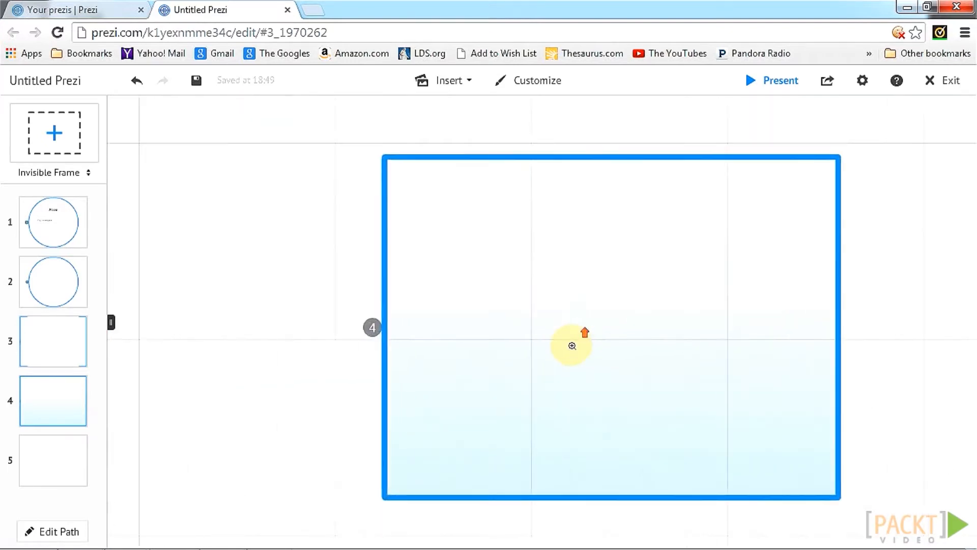
pyautogui.doubleClick(386, 163)
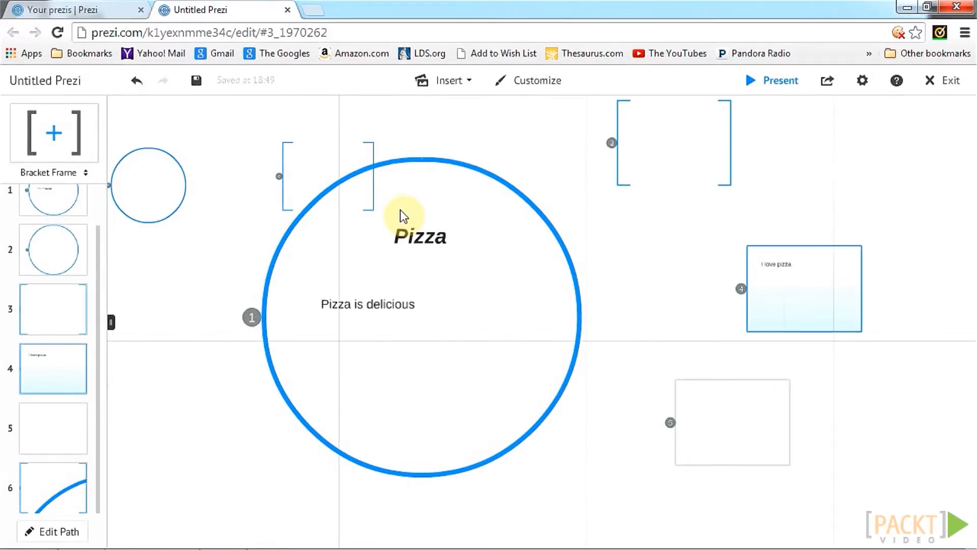
# Move the bracket frame overlapping the large circle to the empty area above the circles.
pyautogui.click(364, 191)
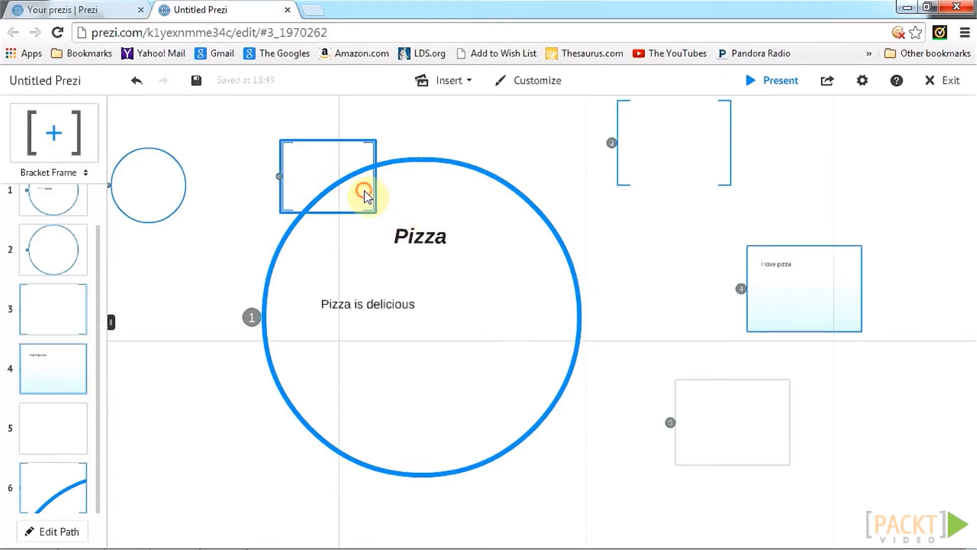
pyautogui.moveTo(432, 192); pyautogui.dragTo(526, 262)
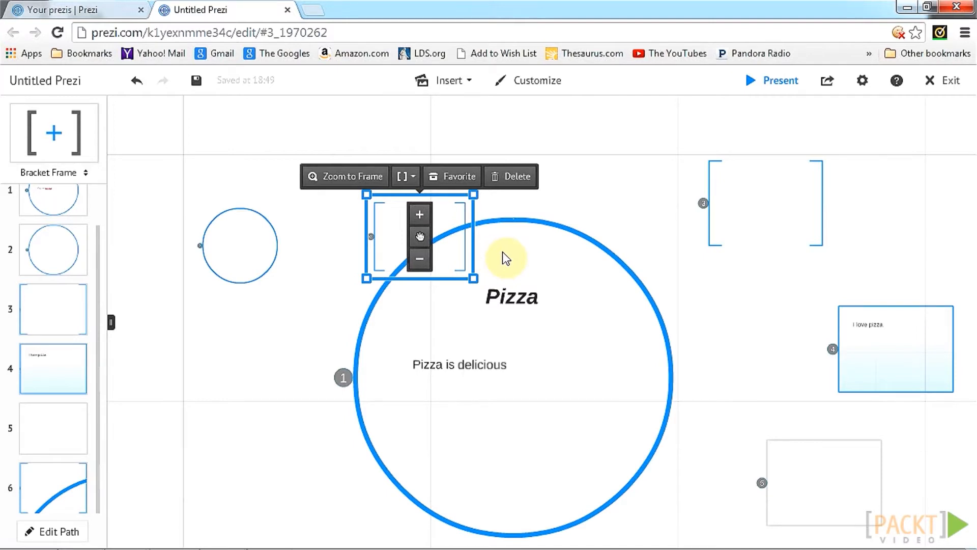
pyautogui.click(422, 240)
pyautogui.moveTo(422, 240); pyautogui.dragTo(368, 155)
pyautogui.moveTo(455, 151); pyautogui.dragTo(509, 260)
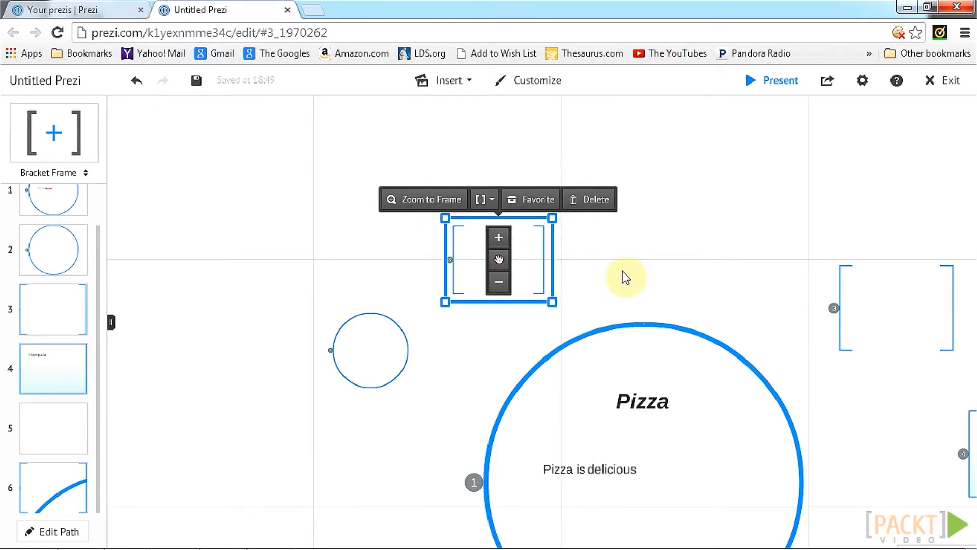
# Zoom to the bracket frame above the circles and return to the wider canvas view.
pyautogui.click(425, 199)
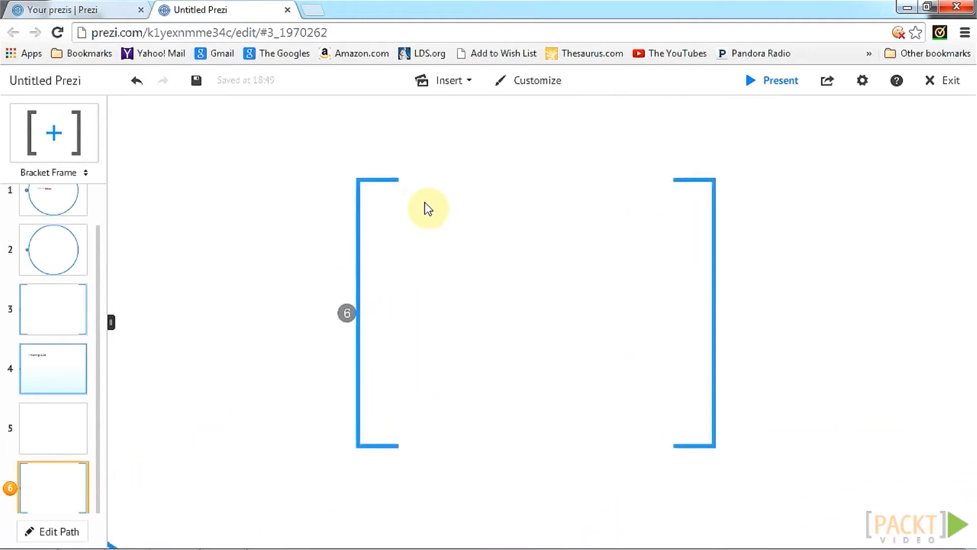
pyautogui.scroll(-4, 493, 377)
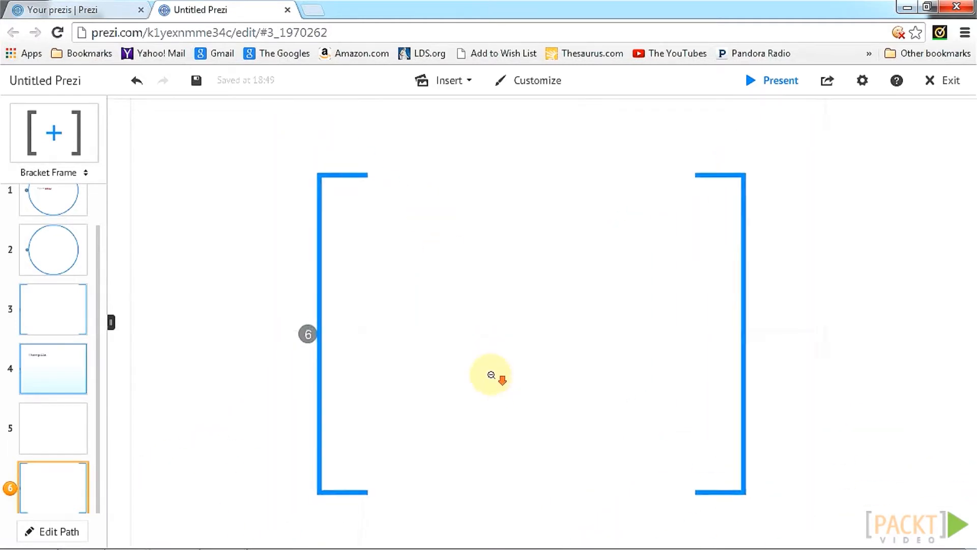
pyautogui.scroll(-4, 492, 375)
pyautogui.moveTo(491, 354); pyautogui.dragTo(484, 251)
pyautogui.scroll(-2, 440, 206)
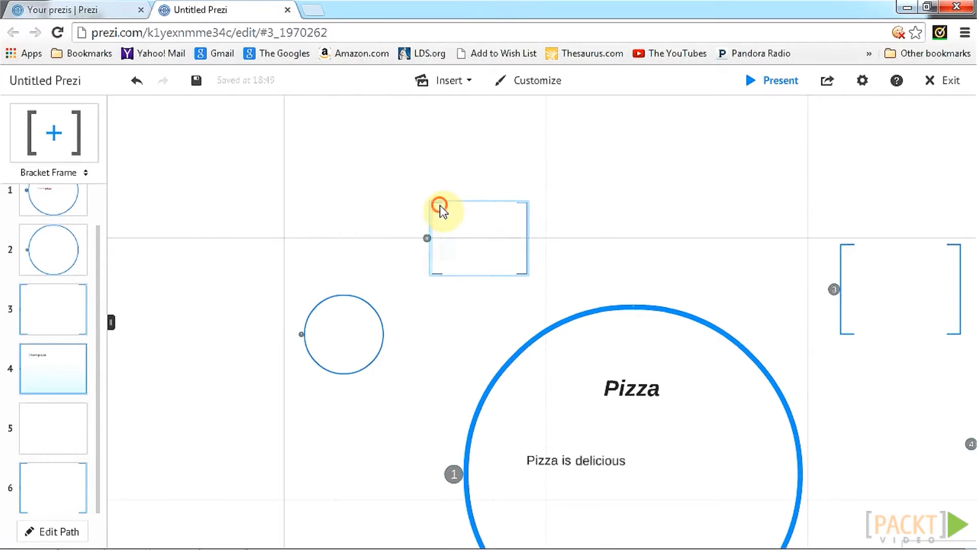
# Examine the frame type and removal options available for the bracket frame above the circles.
pyautogui.click(440, 205)
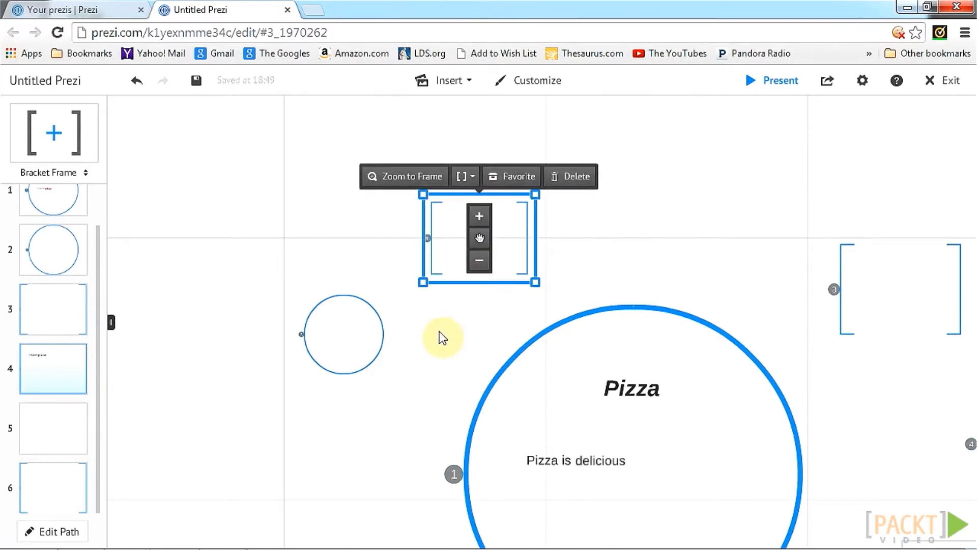
pyautogui.scroll(2, 443, 337)
pyautogui.click(478, 134)
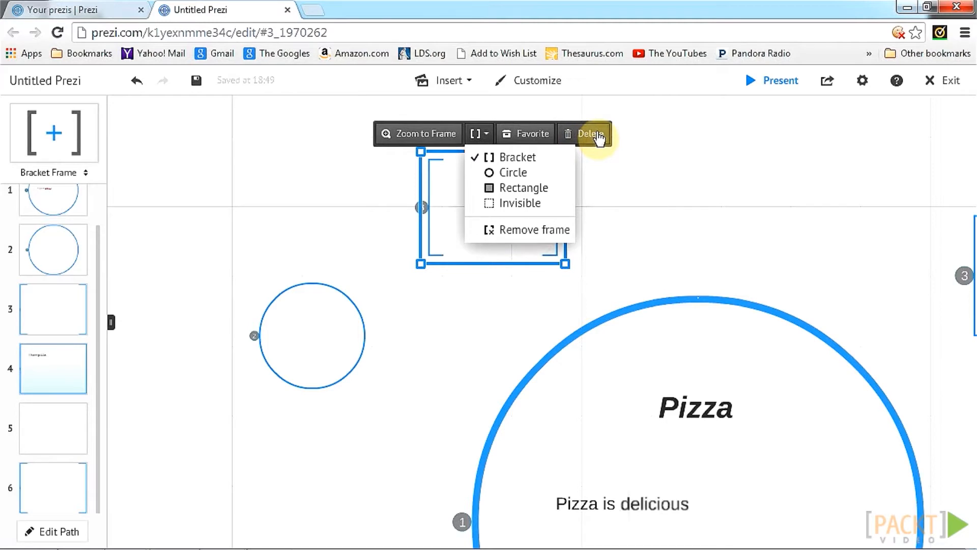
pyautogui.moveTo(613, 198); pyautogui.dragTo(608, 208)
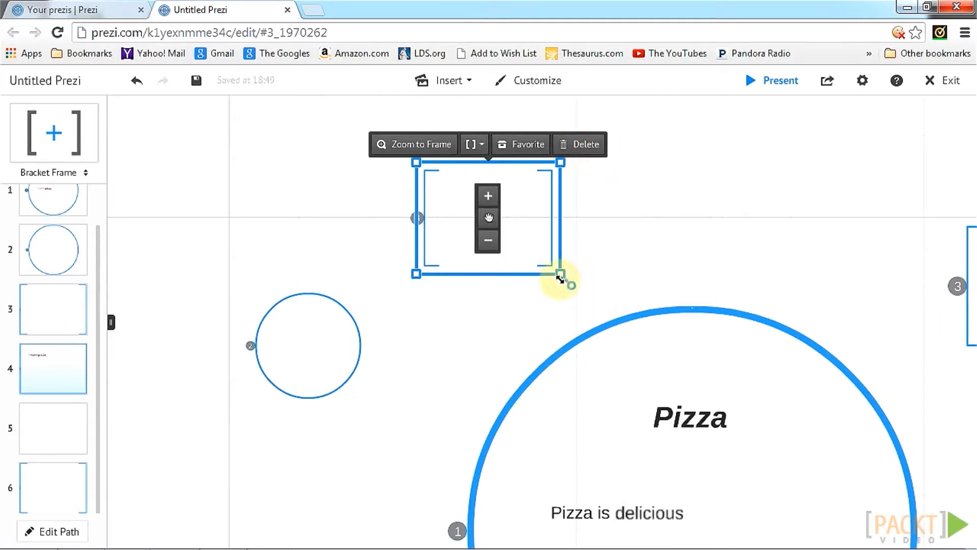
# Enlarge the bracket frame above the circles by its corner and rotate it roughly a quarter turn counter-clockwise.
pyautogui.moveTo(560, 273); pyautogui.dragTo(566, 247)
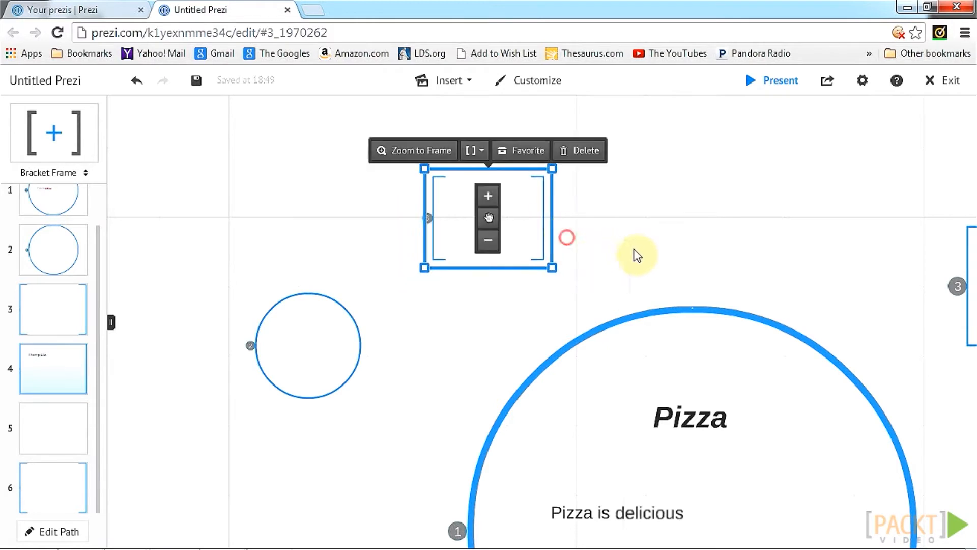
pyautogui.moveTo(551, 268); pyautogui.dragTo(585, 271)
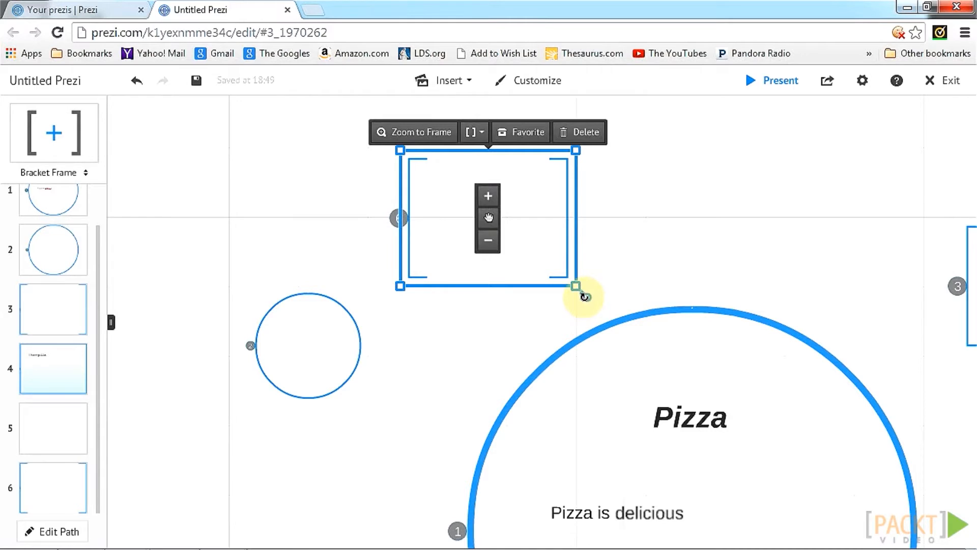
pyautogui.moveTo(528, 321); pyautogui.dragTo(574, 157)
pyautogui.click(654, 184)
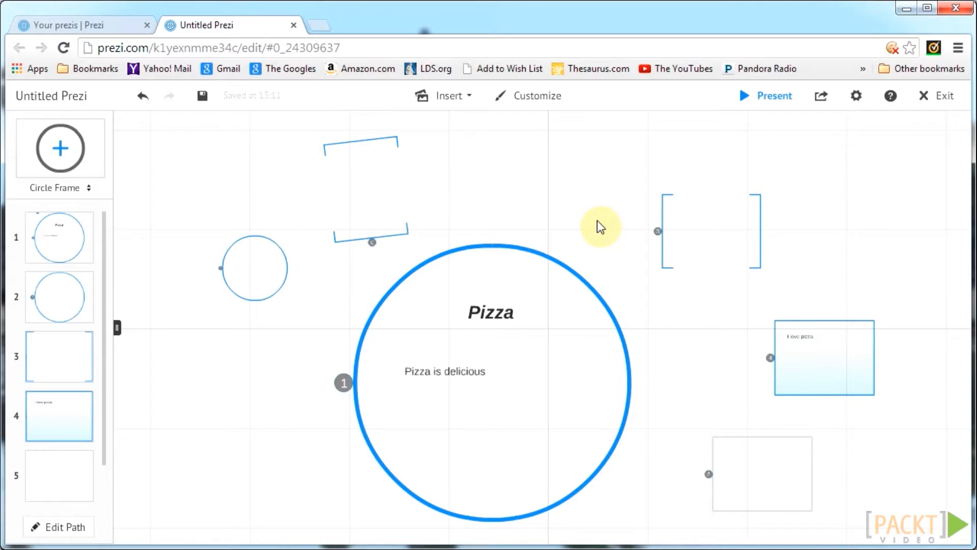
# Try moving the Pizza circle from first to about fourth place in the presentation order.
pyautogui.moveTo(59, 246); pyautogui.dragTo(55, 392)
pyautogui.scroll(3, 55, 391)
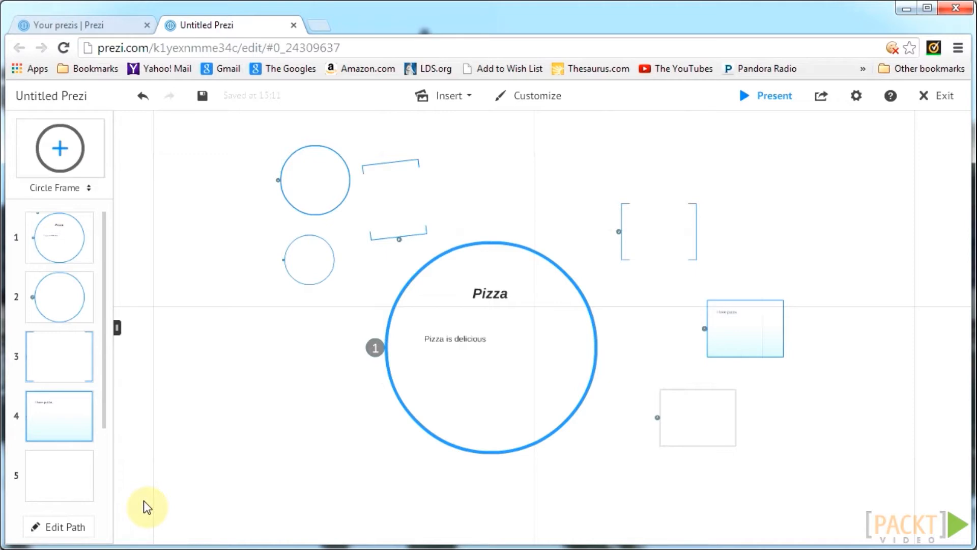
# Add the "Pizza is delicious" text as the last stop of the presentation path and remove the seventh stop, the upper small circle.
pyautogui.click(81, 529)
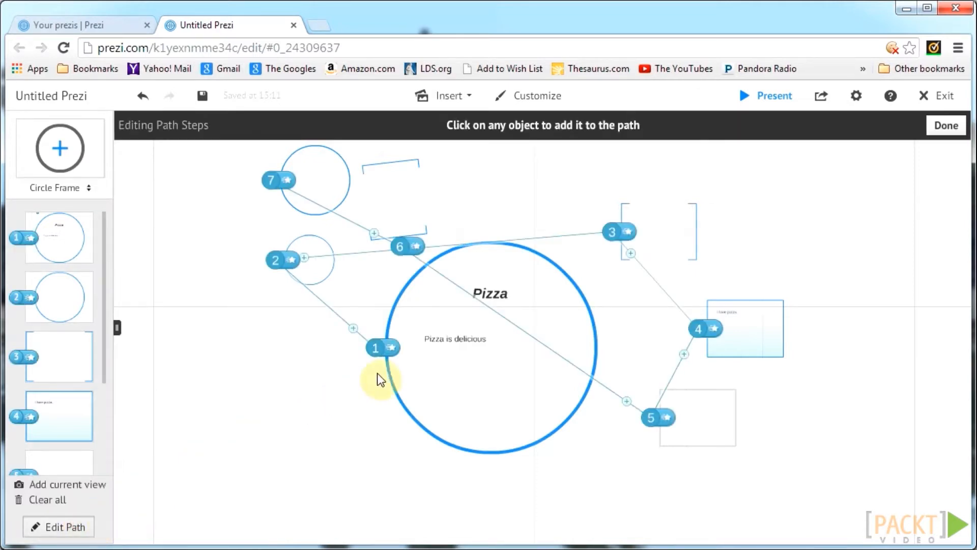
pyautogui.click(458, 340)
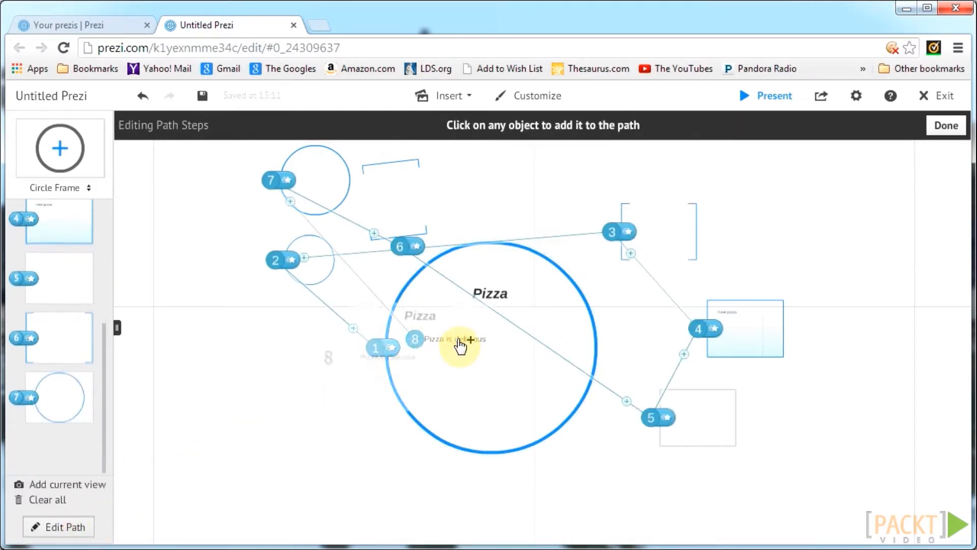
pyautogui.click(270, 395)
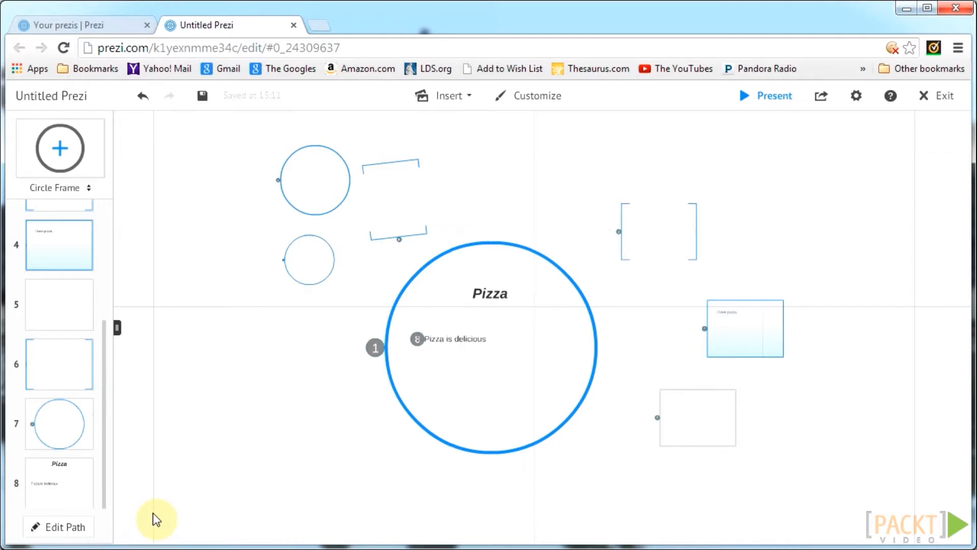
pyautogui.click(76, 528)
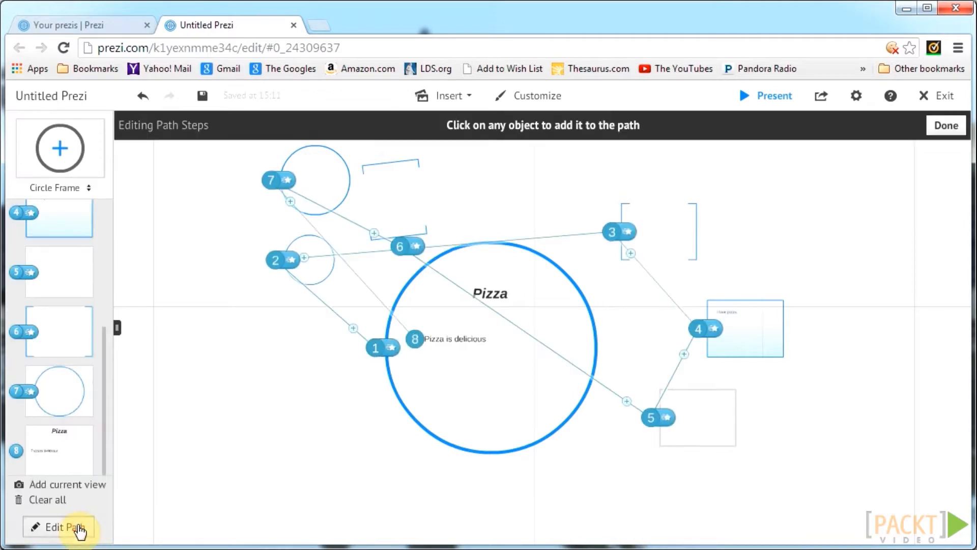
pyautogui.click(90, 368)
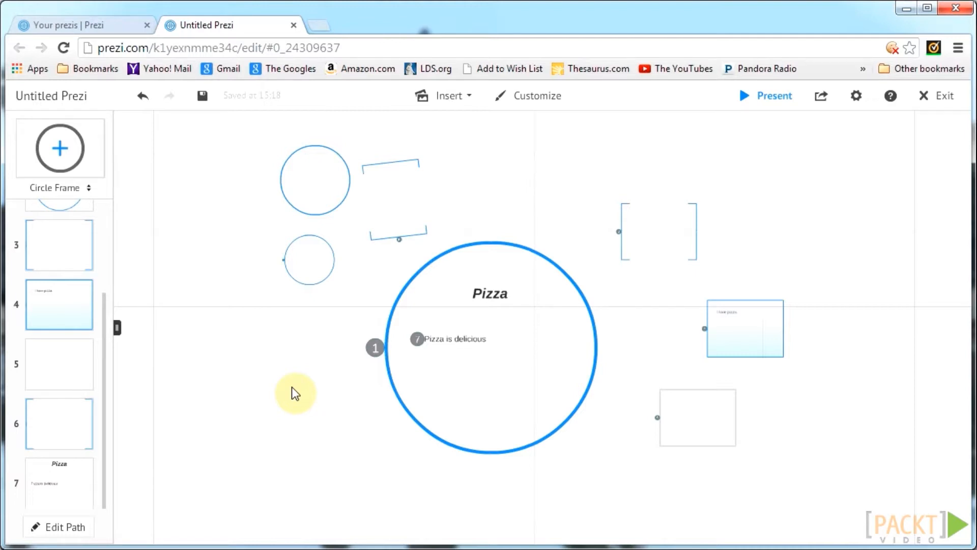
# Collapse the path sidebar to widen the canvas and expand it again.
pyautogui.click(117, 328)
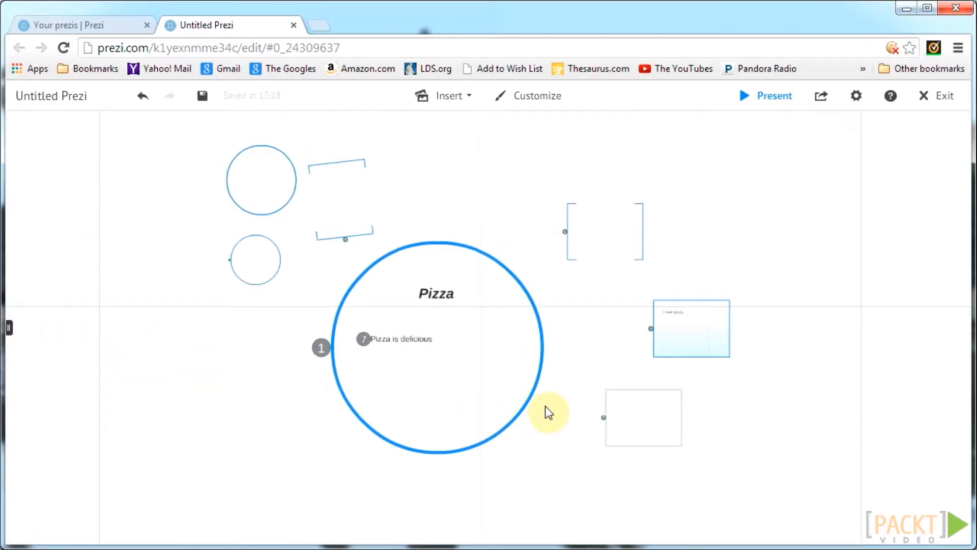
pyautogui.click(9, 329)
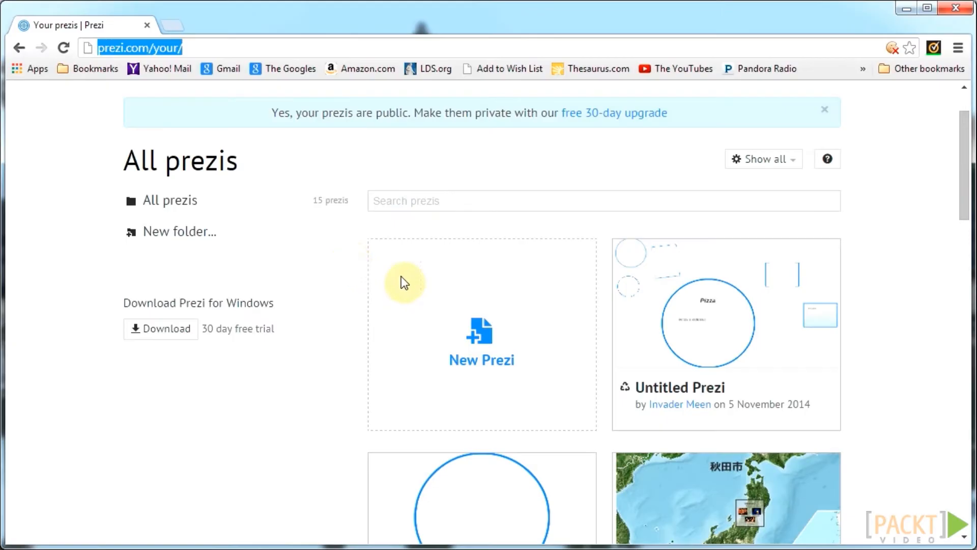
# Start a new blank prezi and title its circle frame "My Favorite Books".
pyautogui.click(456, 291)
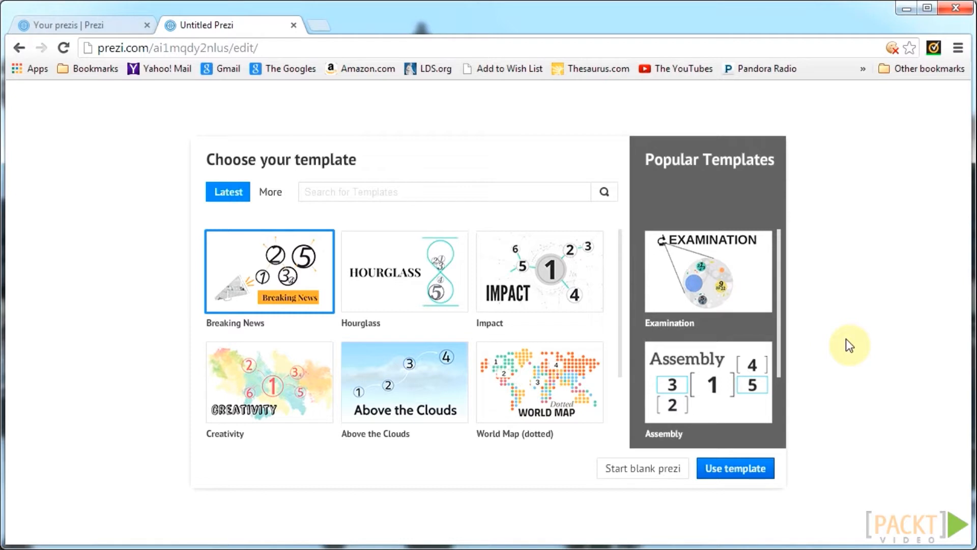
pyautogui.click(661, 473)
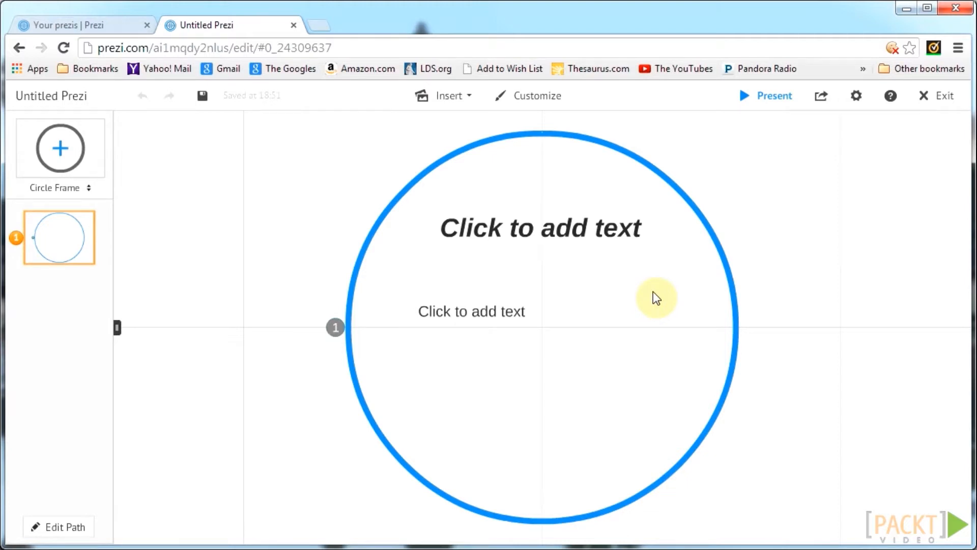
pyautogui.click(587, 229)
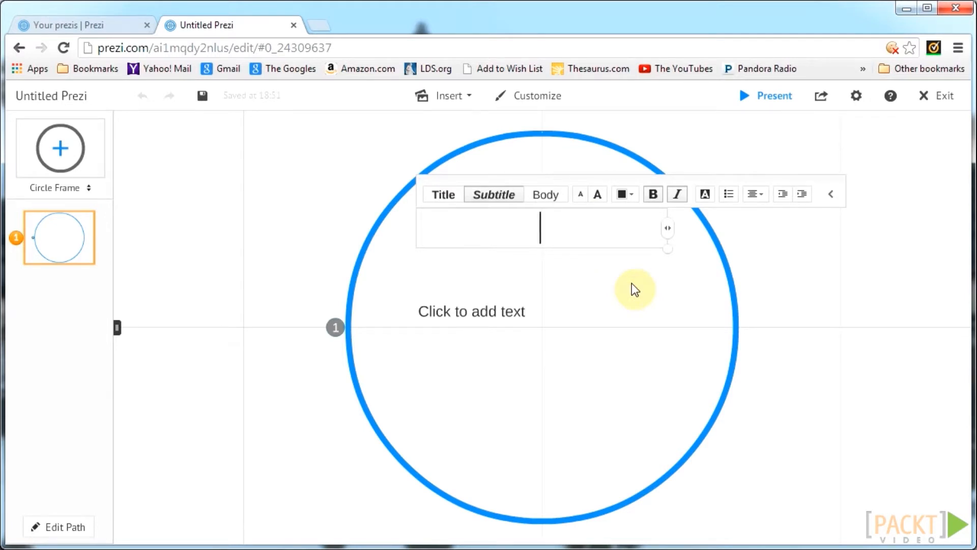
pyautogui.write('My Fav')
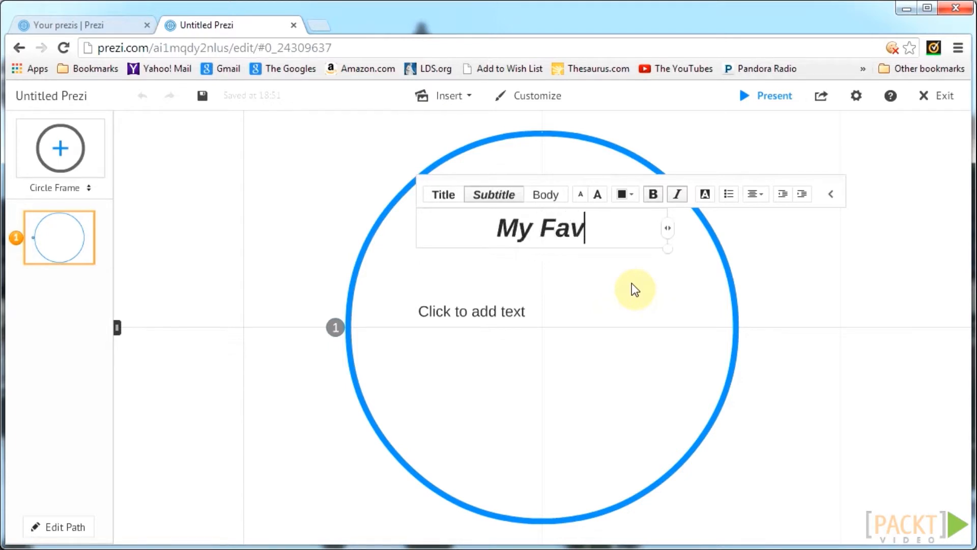
pyautogui.write('orite Books')
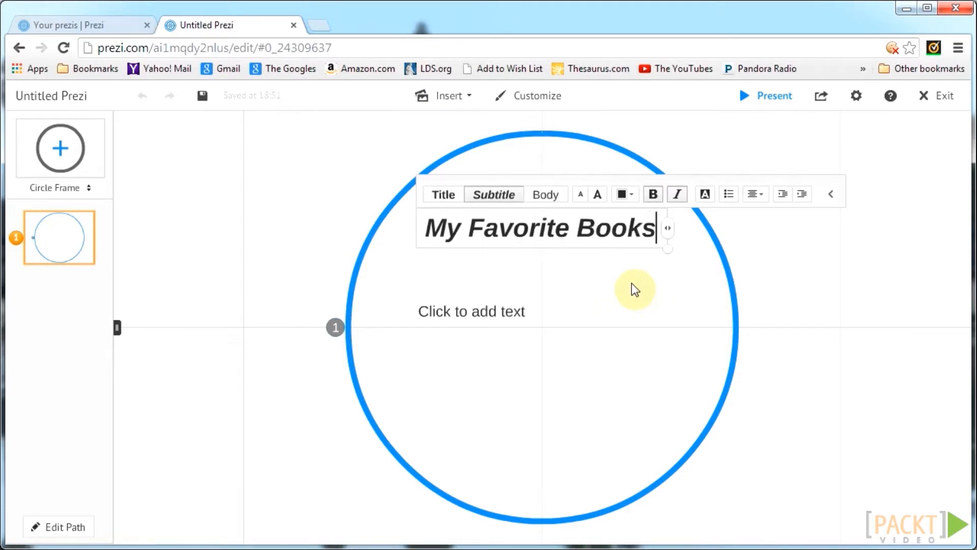
# Fill the circle frame's body text with a bulleted list: Ender's Game, Artemis Fowl, Fahrenheit 451.
pyautogui.click(631, 283)
pyautogui.click(633, 285)
pyautogui.click(727, 284)
pyautogui.write("Ender's Game")
pyautogui.press('Return')
pyautogui.write('Artemis Fowl')
pyautogui.press('Return')
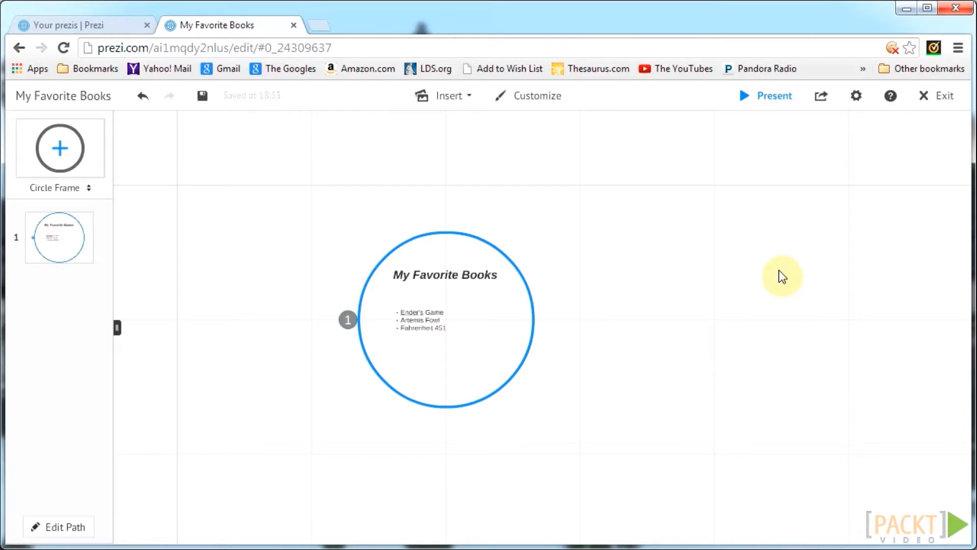
# Set the new frame type to Bracket and place four bracket frames around the circle, two on its right and two above it.
pyautogui.click(81, 187)
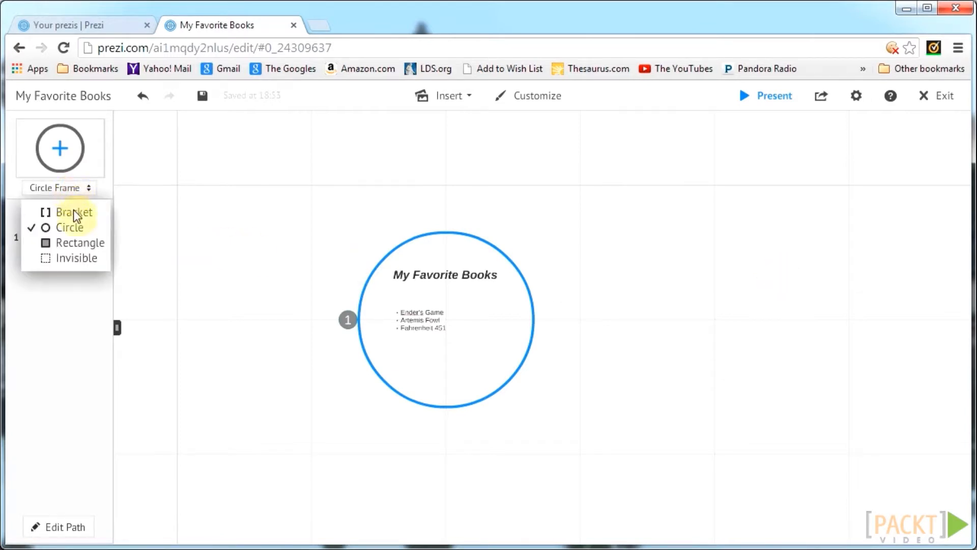
pyautogui.click(74, 213)
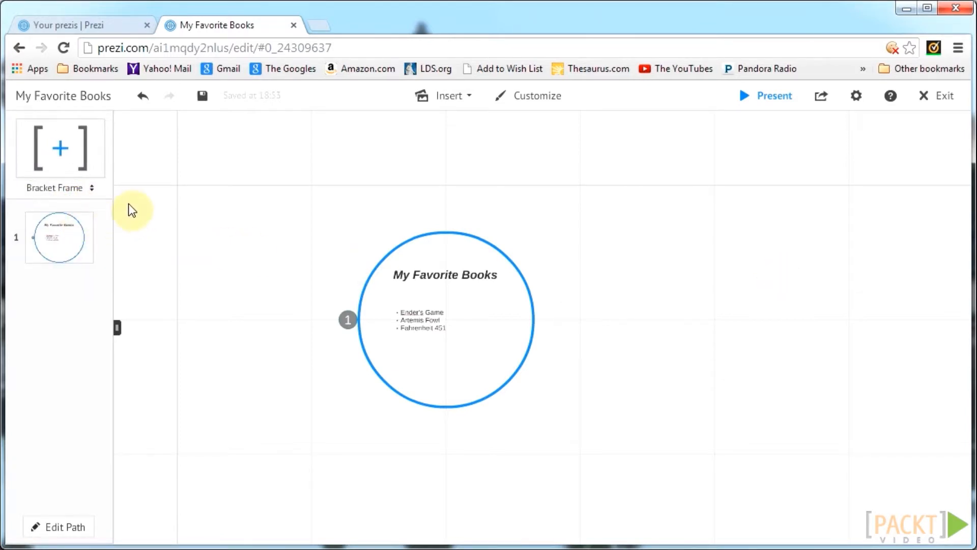
pyautogui.moveTo(60, 157); pyautogui.dragTo(713, 227)
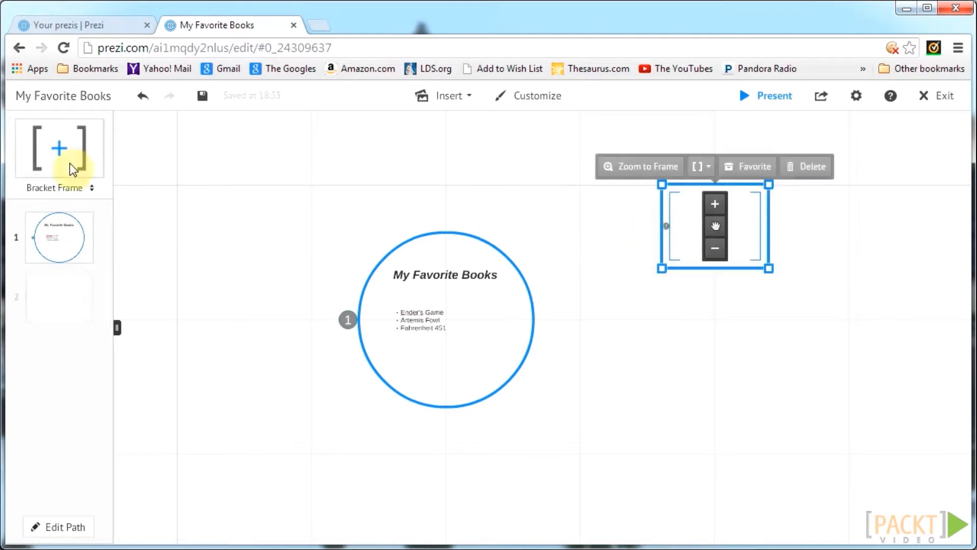
pyautogui.moveTo(46, 156); pyautogui.dragTo(764, 340)
pyautogui.moveTo(67, 140); pyautogui.dragTo(327, 186)
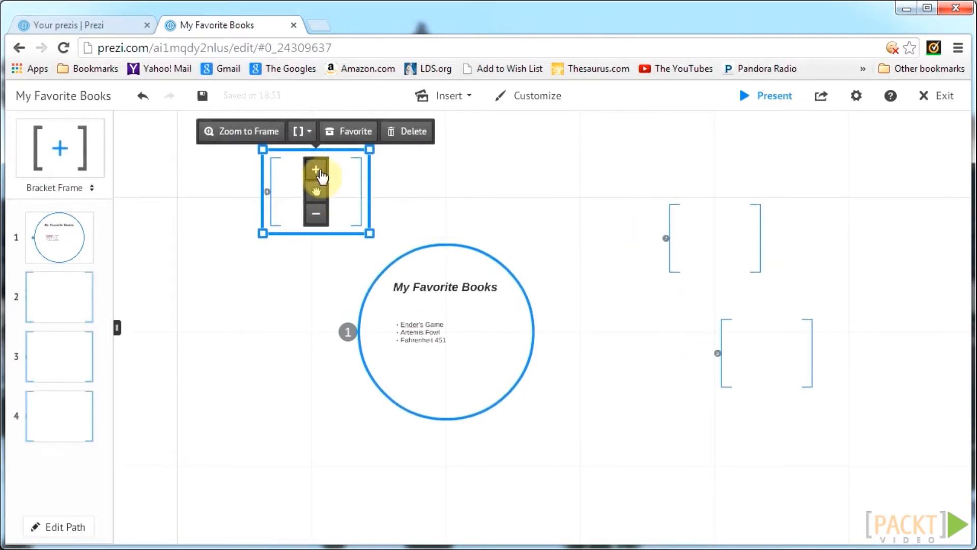
pyautogui.moveTo(23, 161); pyautogui.dragTo(562, 191)
pyautogui.click(622, 261)
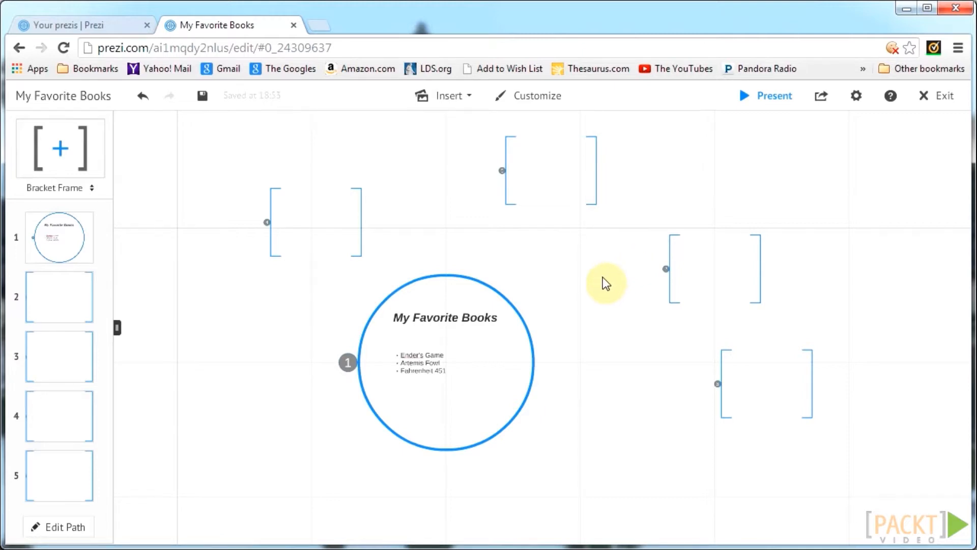
# Enlarge bracket frames 2 and 3 on the circle's right, making frame 2 the larger, and nudge frame 3 slightly down.
pyautogui.click(595, 390)
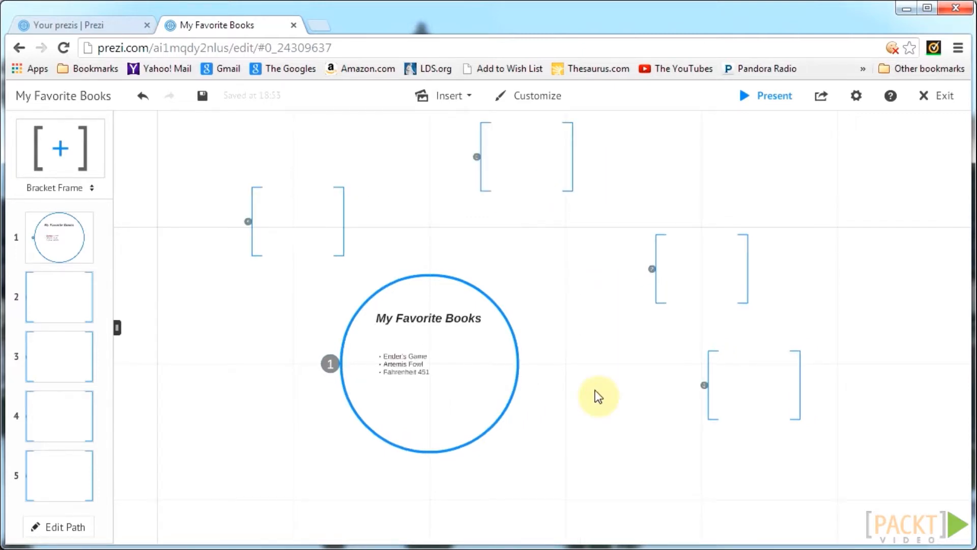
pyautogui.click(702, 281)
pyautogui.click(705, 250)
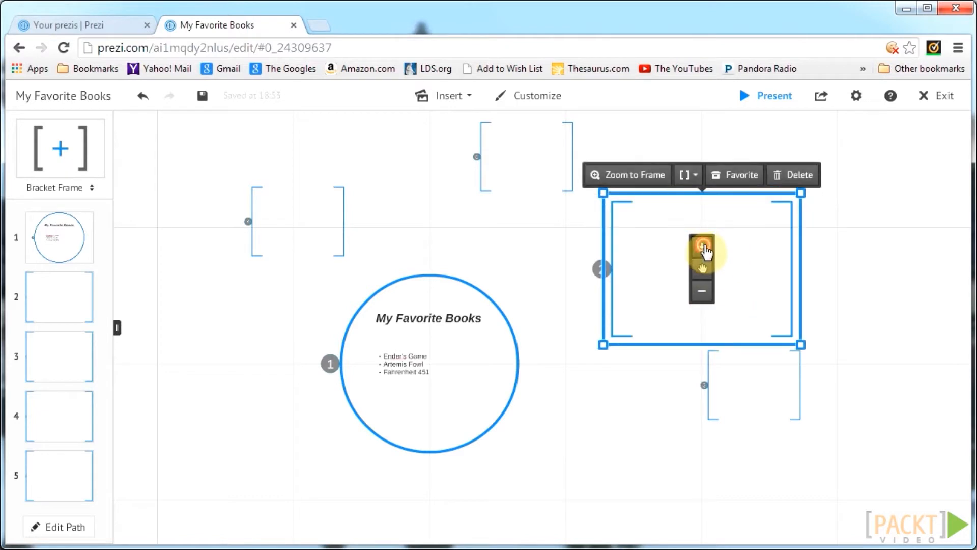
pyautogui.click(777, 404)
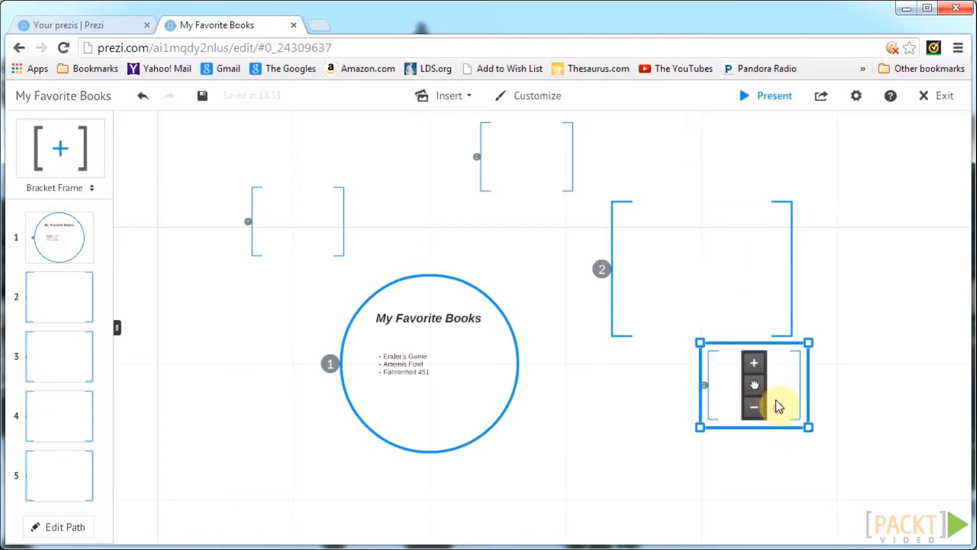
pyautogui.click(755, 363)
pyautogui.moveTo(805, 393); pyautogui.dragTo(805, 406)
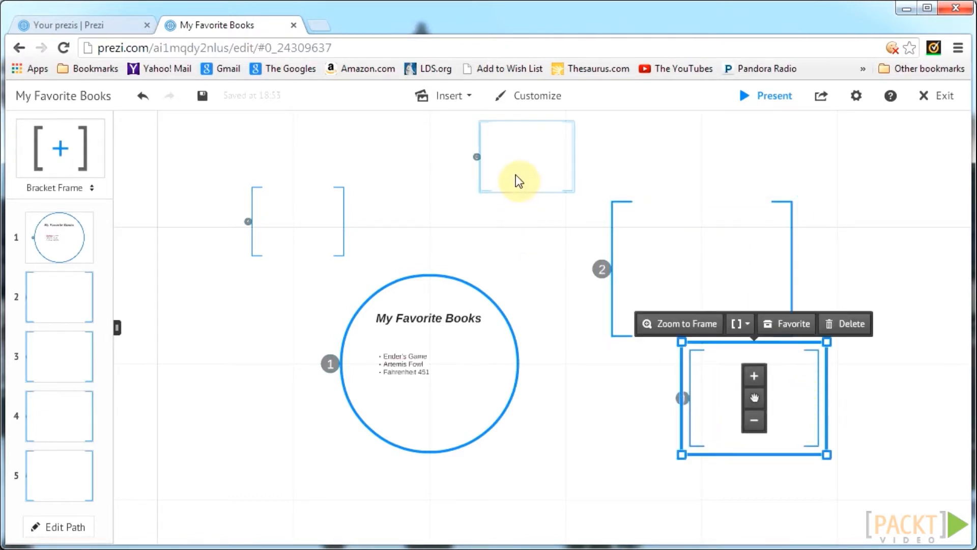
# Shrink bracket frames 4 and 5 above the circle, making frame 5 the smallest.
pyautogui.click(258, 231)
pyautogui.click(300, 247)
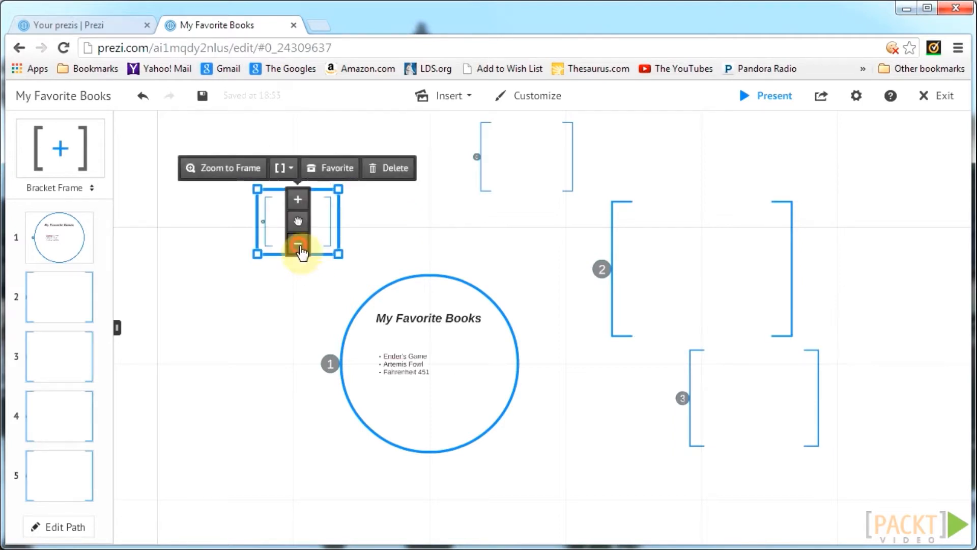
pyautogui.click(512, 172)
pyautogui.click(528, 215)
pyautogui.click(528, 215)
pyautogui.click(551, 295)
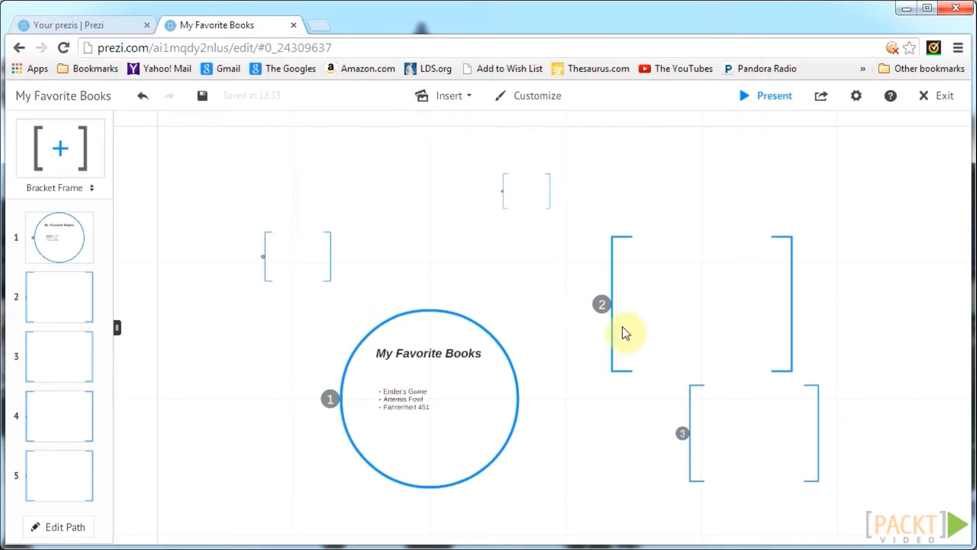
# Arrange bracket frames 2 to 5 in path order along a descending diagonal to the right of the circle.
pyautogui.moveTo(622, 326); pyautogui.dragTo(570, 327)
pyautogui.click(727, 440)
pyautogui.moveTo(751, 431); pyautogui.dragTo(840, 361)
pyautogui.click(526, 194)
pyautogui.moveTo(526, 194); pyautogui.dragTo(925, 388)
pyautogui.moveTo(871, 473); pyautogui.dragTo(613, 404)
pyautogui.moveTo(676, 322); pyautogui.dragTo(730, 352)
pyautogui.moveTo(284, 353); pyautogui.dragTo(437, 336)
pyautogui.moveTo(208, 172); pyautogui.dragTo(813, 383)
pyautogui.click(270, 213)
pyautogui.moveTo(846, 430); pyautogui.dragTo(509, 356)
pyautogui.moveTo(477, 311); pyautogui.dragTo(603, 300)
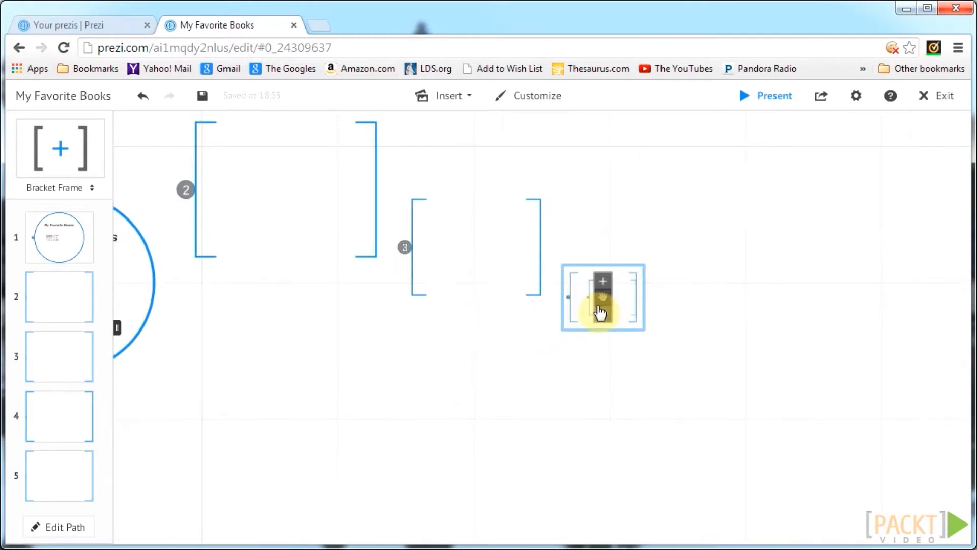
# Separate the overlapping bracket frames 4 and 5, placing frame 5 to the lower right of frame 4.
pyautogui.click(606, 316)
pyautogui.moveTo(633, 300); pyautogui.dragTo(597, 331)
pyautogui.doubleClick(597, 333)
pyautogui.click(428, 331)
pyautogui.scroll(-3, 444, 394)
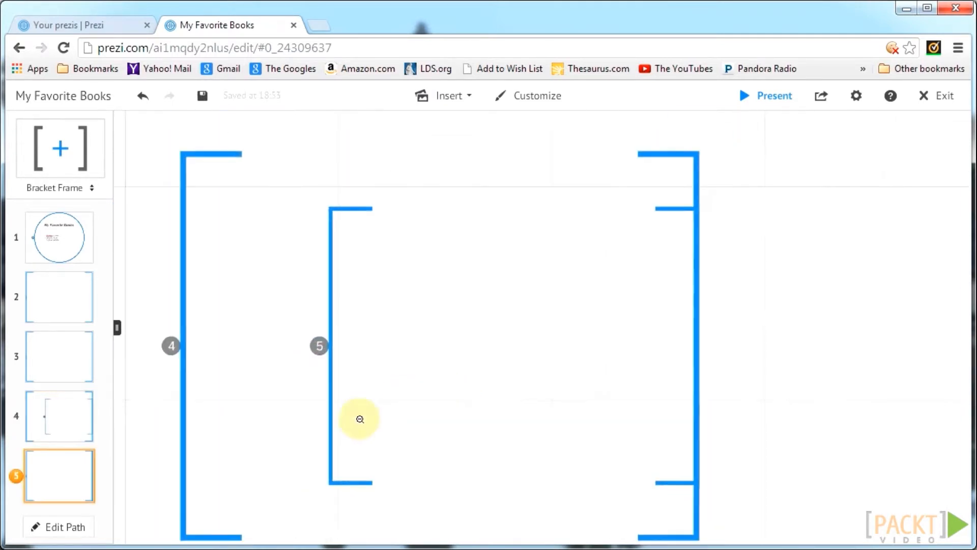
pyautogui.click(355, 470)
pyautogui.moveTo(508, 354); pyautogui.dragTo(867, 424)
pyautogui.scroll(-3, 742, 393)
pyautogui.click(633, 391)
pyautogui.scroll(-3, 634, 391)
pyautogui.click(535, 340)
pyautogui.click(527, 418)
pyautogui.moveTo(608, 384); pyautogui.dragTo(664, 324)
pyautogui.click(750, 452)
pyautogui.moveTo(796, 409); pyautogui.dragTo(826, 401)
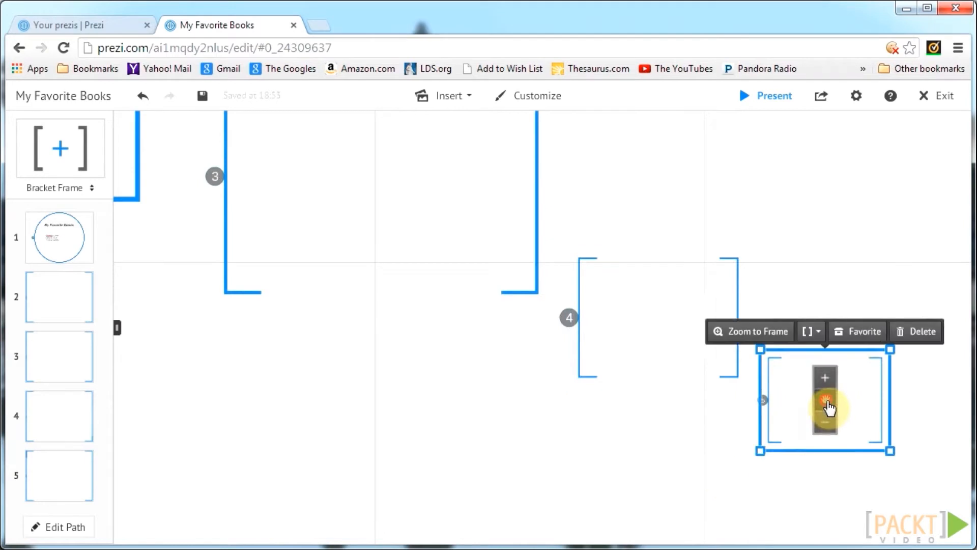
# Change the frame type of the circle frame containing "My Favorite Books".
pyautogui.scroll(-3, 522, 468)
pyautogui.moveTo(485, 445); pyautogui.dragTo(651, 455)
pyautogui.scroll(-3, 652, 455)
pyautogui.click(653, 458)
pyautogui.scroll(-2, 653, 459)
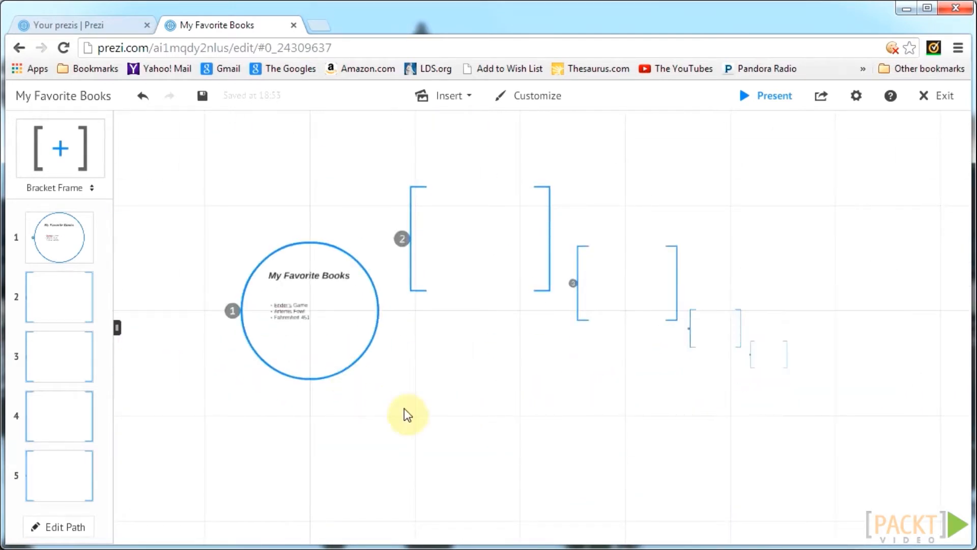
pyautogui.click(345, 366)
pyautogui.click(312, 372)
pyautogui.scroll(3, 336, 351)
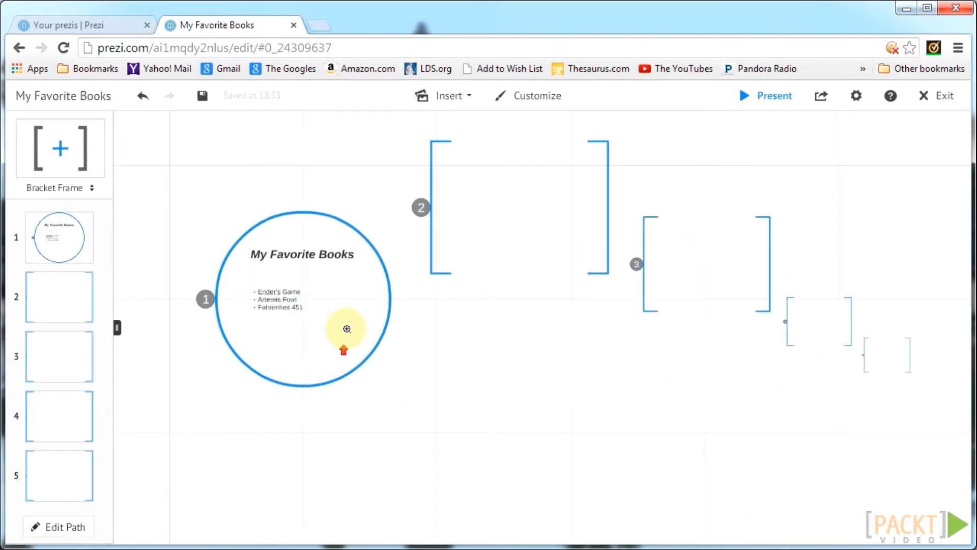
pyautogui.click(329, 385)
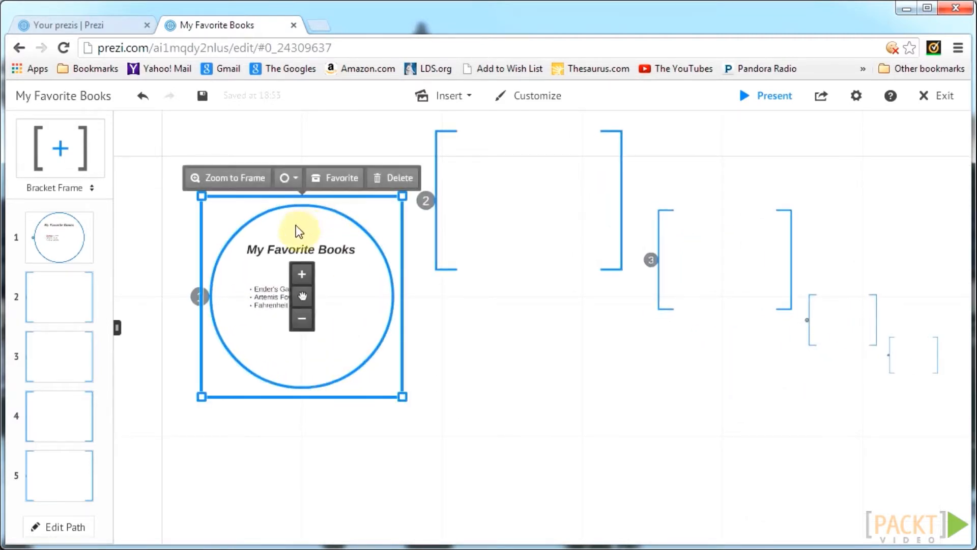
pyautogui.click(287, 177)
pyautogui.click(316, 201)
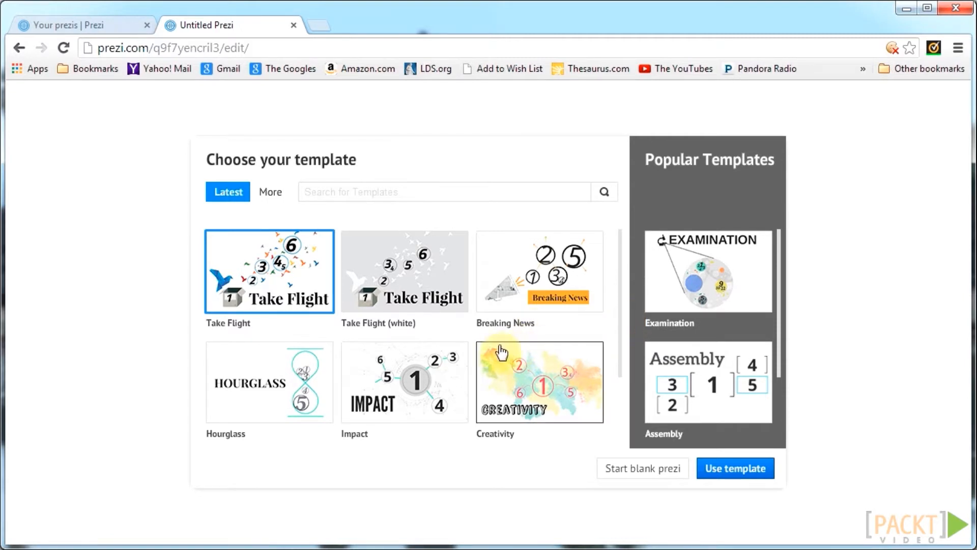
# Browse the Latest, Popular and More template collections for a new prezi.
pyautogui.scroll(-2, 492, 353)
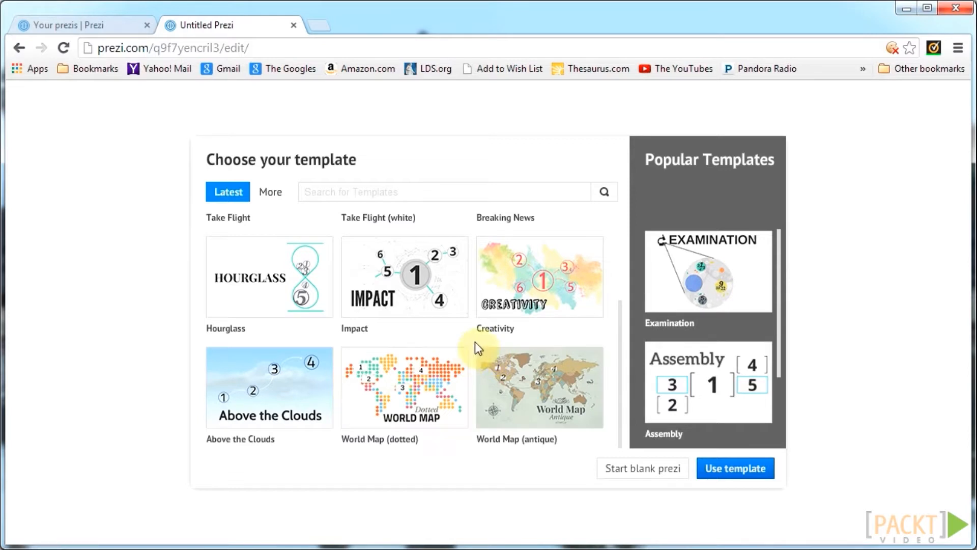
pyautogui.scroll(-2, 740, 322)
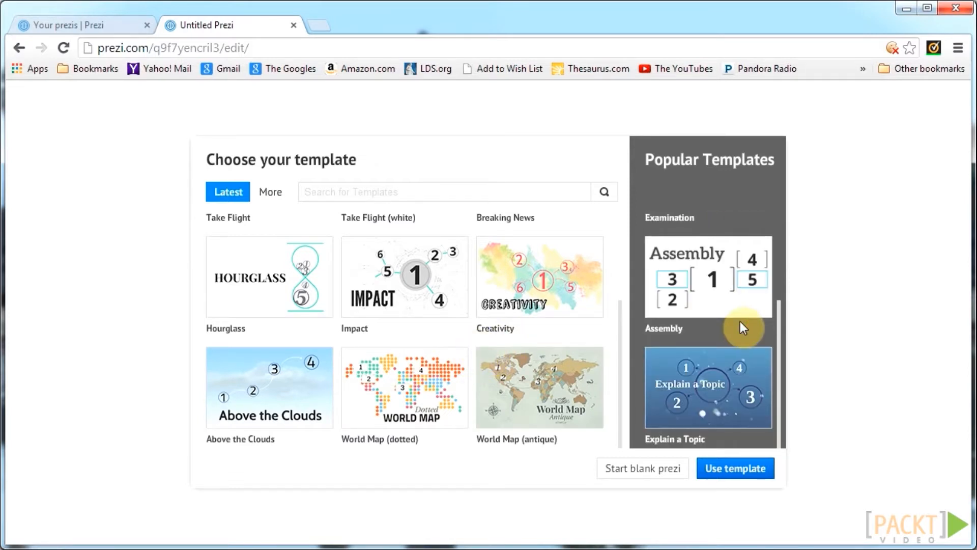
pyautogui.click(281, 196)
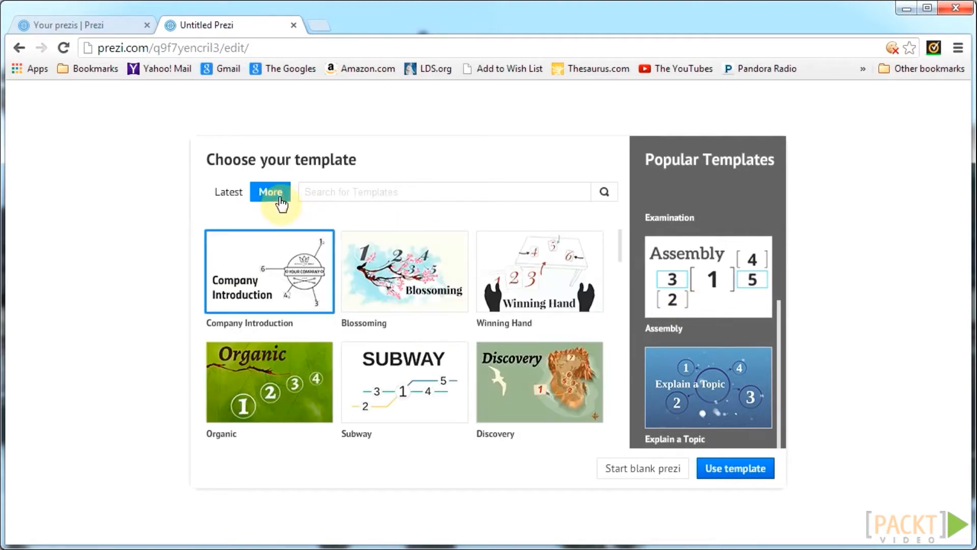
pyautogui.scroll(-4, 450, 328)
pyautogui.scroll(-5, 452, 330)
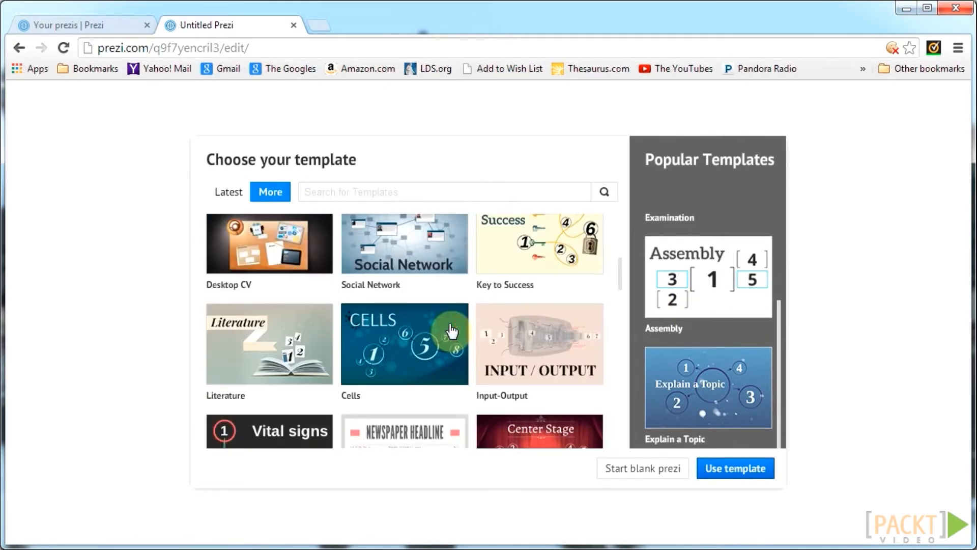
# Browse further through the More templates and search them for "hallowe".
pyautogui.scroll(-3, 452, 330)
pyautogui.scroll(-1, 452, 330)
pyautogui.click(369, 193)
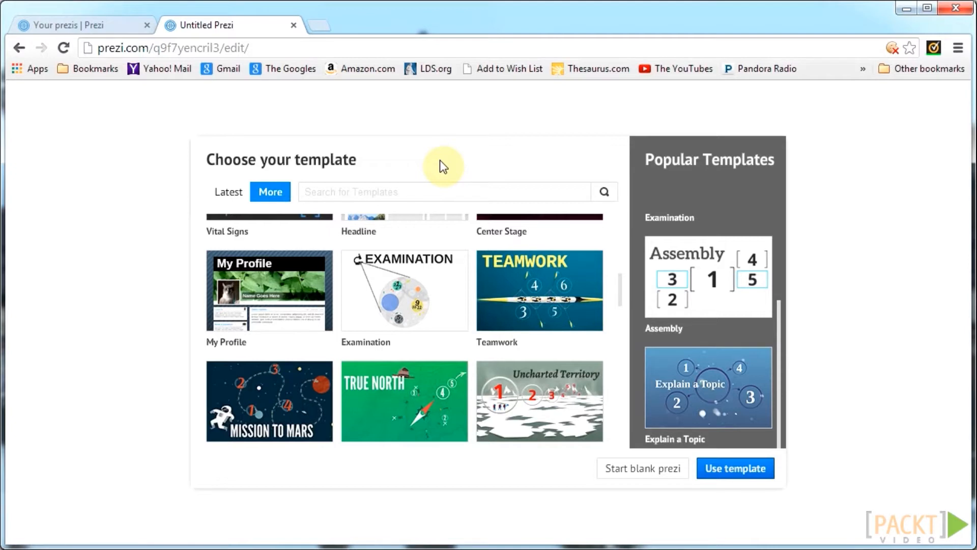
pyautogui.write('hallowe')
pyautogui.moveTo(620, 318); pyautogui.dragTo(622, 201)
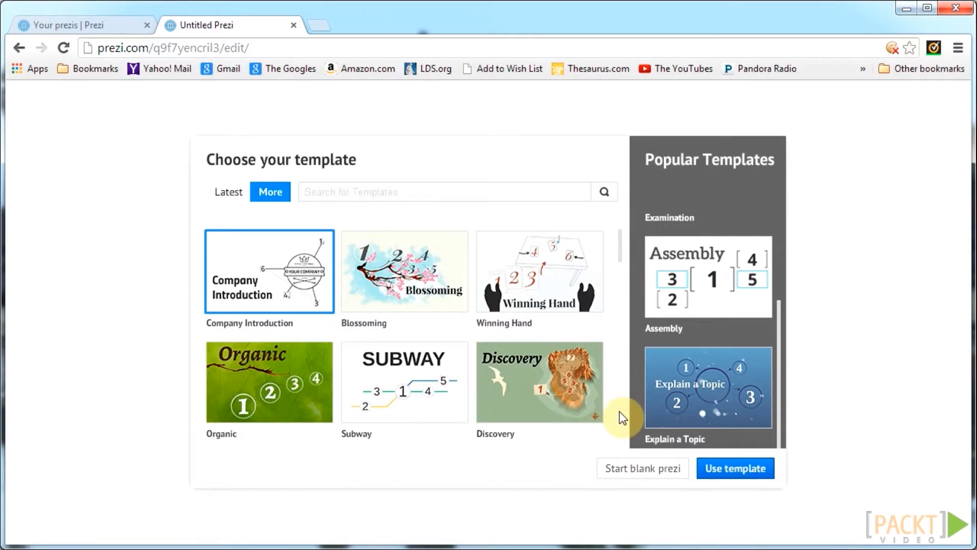
# Create the prezi from the Discovery template and preview path points 2 and 3 before returning to the overview at point 1.
pyautogui.click(573, 395)
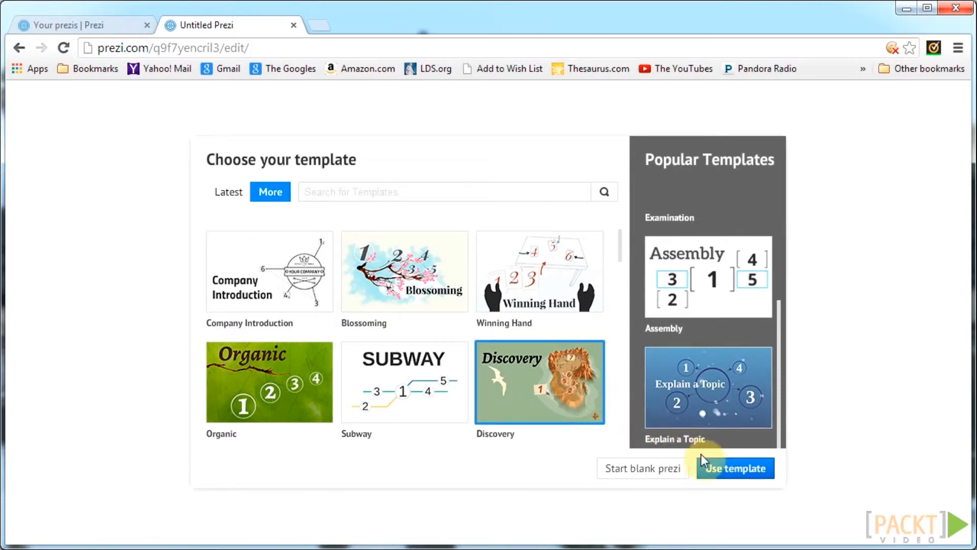
pyautogui.click(730, 470)
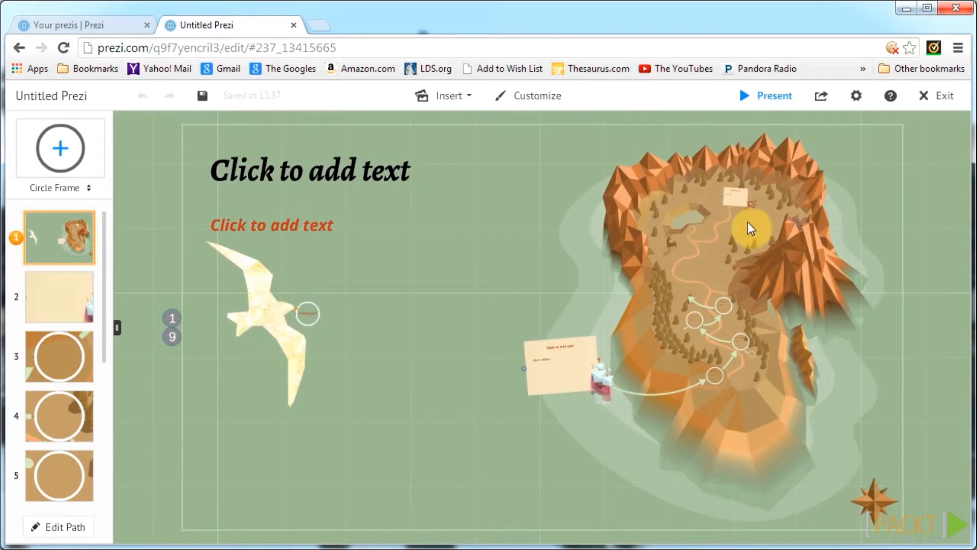
pyautogui.click(58, 290)
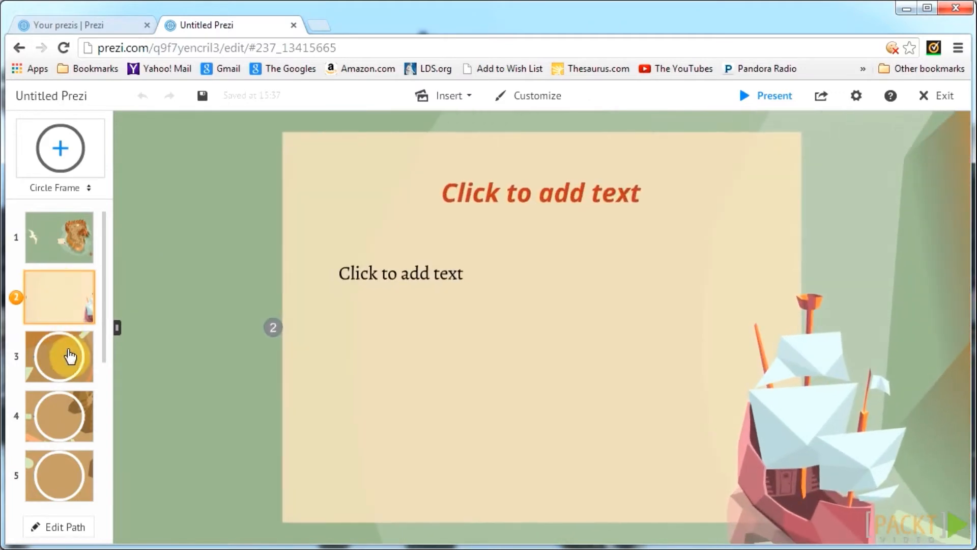
pyautogui.click(69, 356)
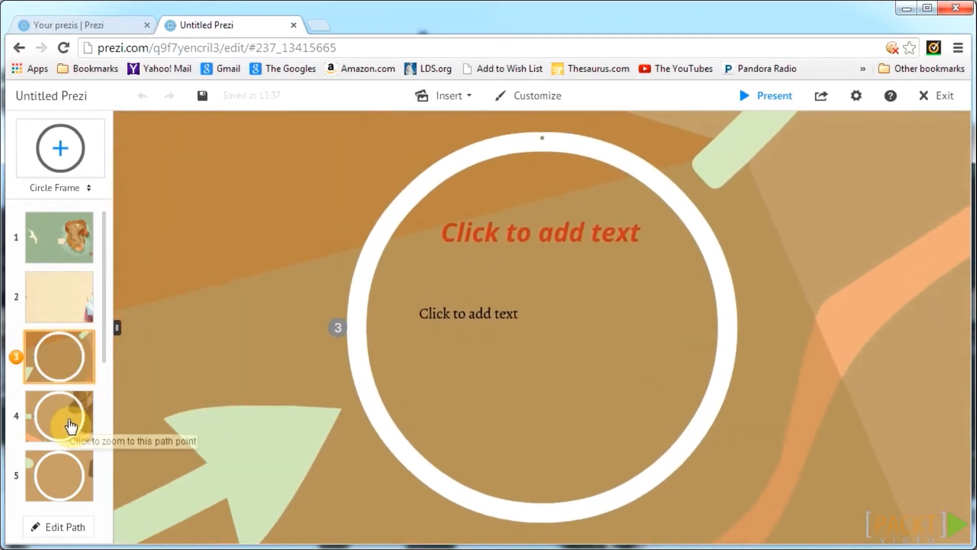
pyautogui.click(68, 250)
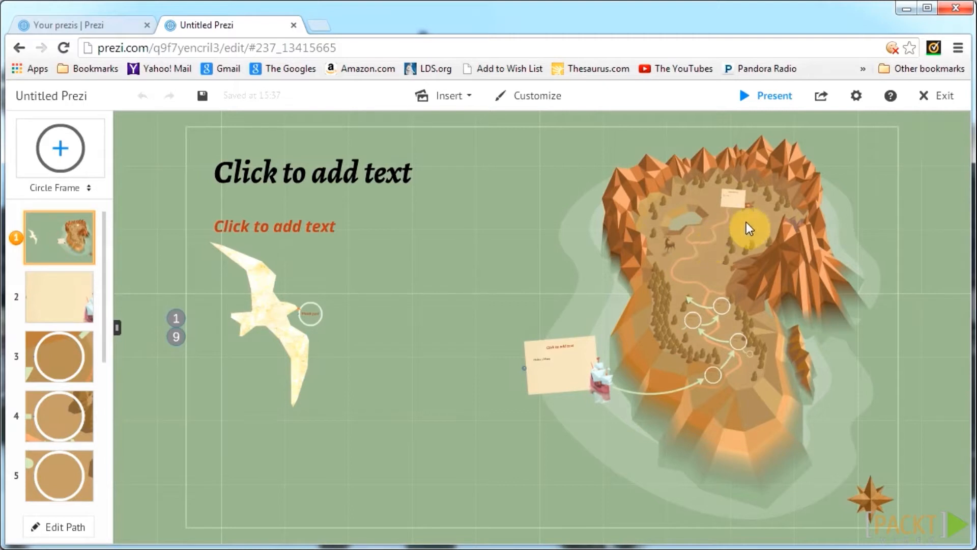
# Add a circle frame on the island at the upper end of the arrow trail and deselect it.
pyautogui.moveTo(60, 148); pyautogui.dragTo(684, 287)
pyautogui.click(754, 287)
pyautogui.click(755, 287)
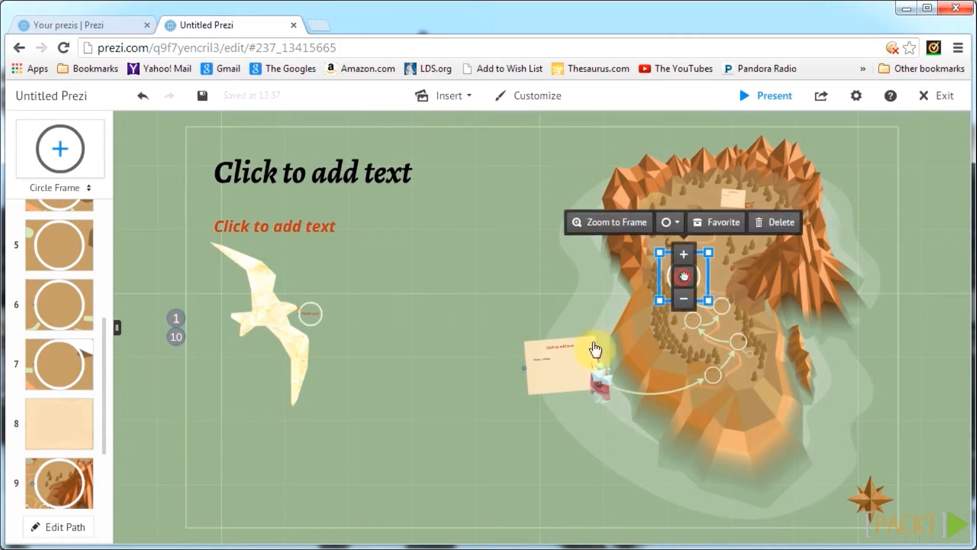
pyautogui.click(802, 332)
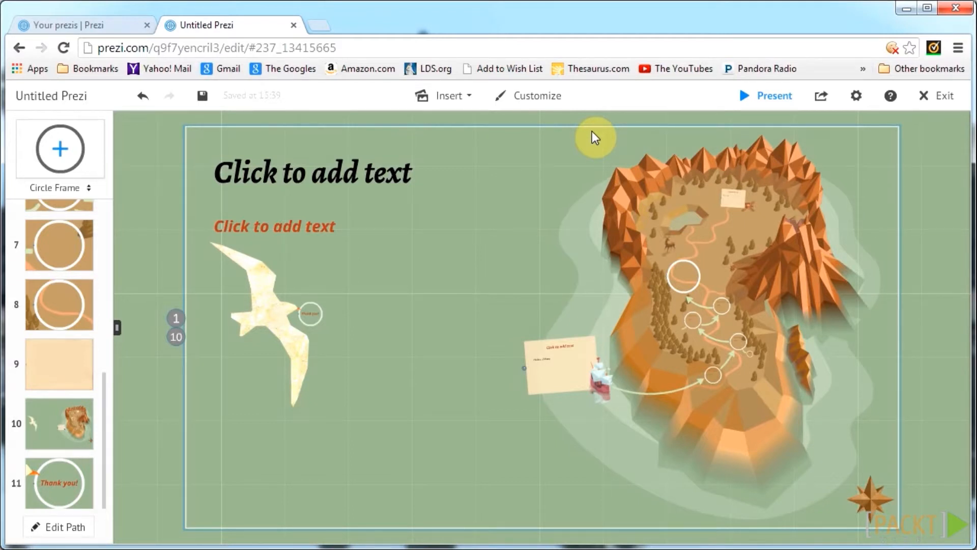
# Try the Space theme on the prezi and view the whole map with it.
pyautogui.click(577, 107)
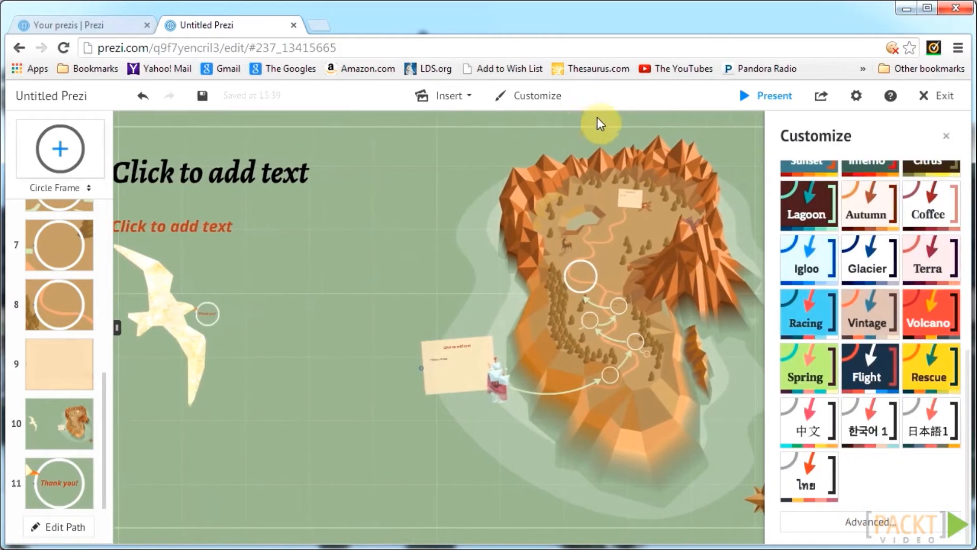
pyautogui.scroll(5, 902, 488)
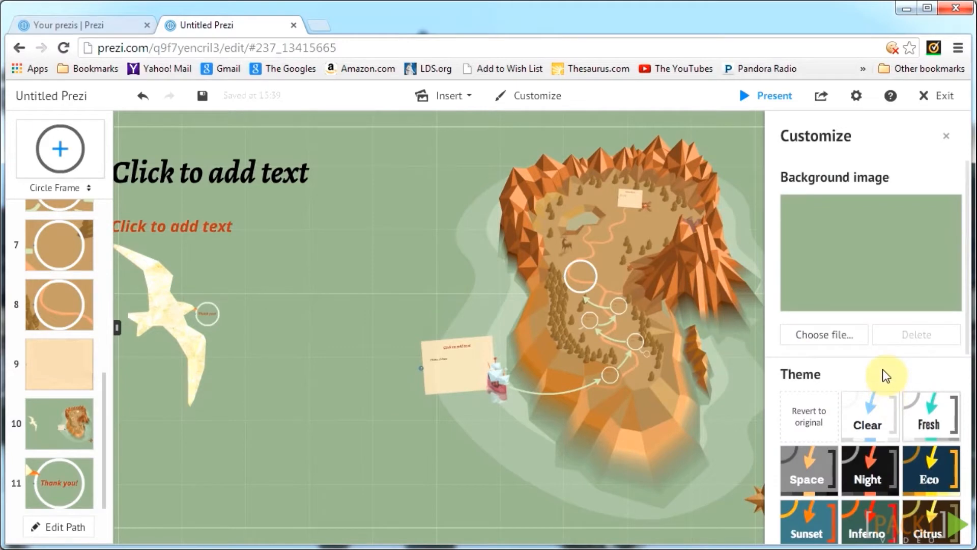
pyautogui.scroll(-4, 881, 254)
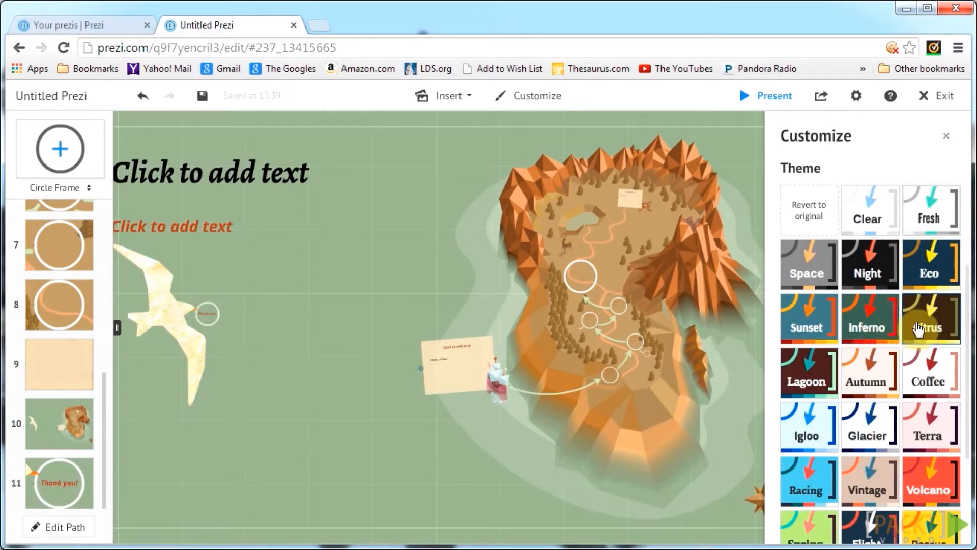
pyautogui.click(824, 278)
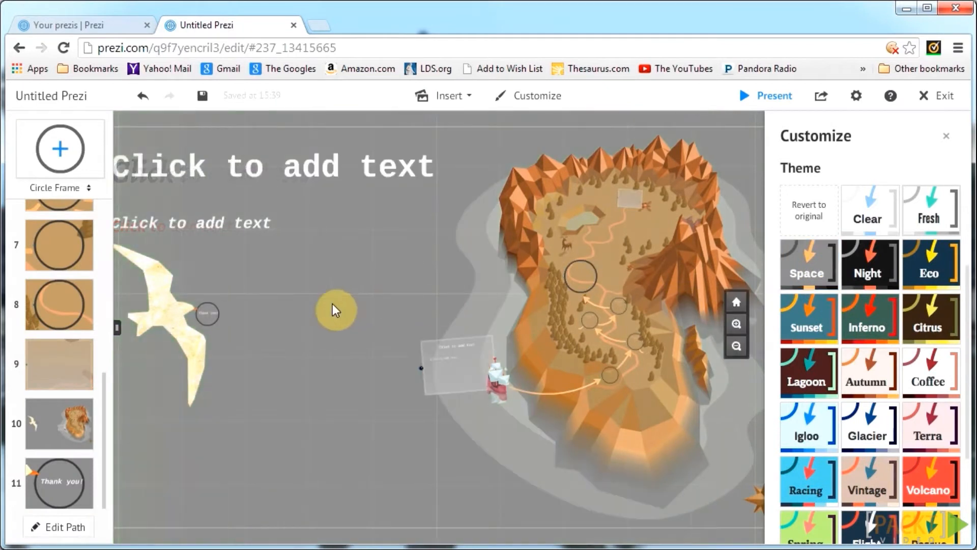
pyautogui.scroll(-2, 334, 302)
pyautogui.scroll(-2, 334, 303)
pyautogui.moveTo(342, 295); pyautogui.dragTo(388, 300)
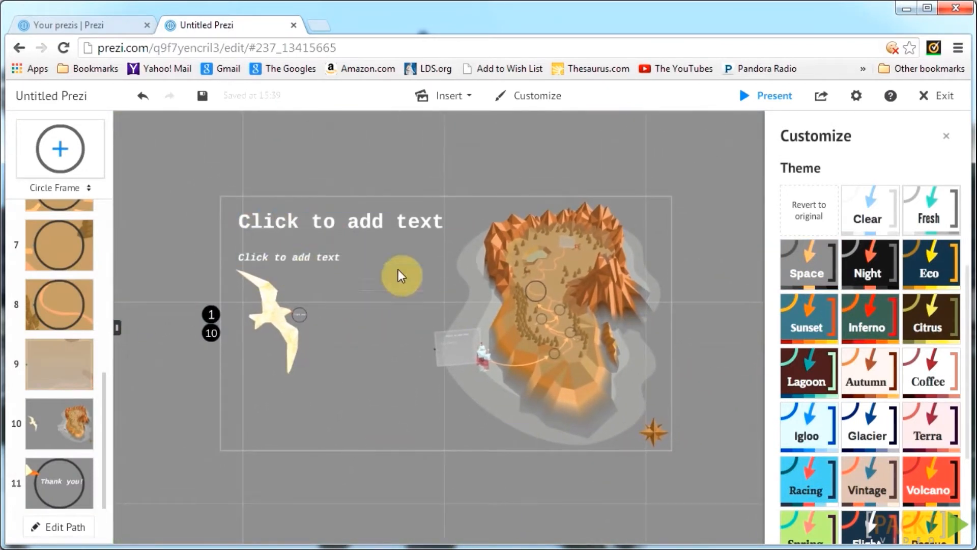
# Try the Sunset theme and restore the template's original theme.
pyautogui.click(839, 343)
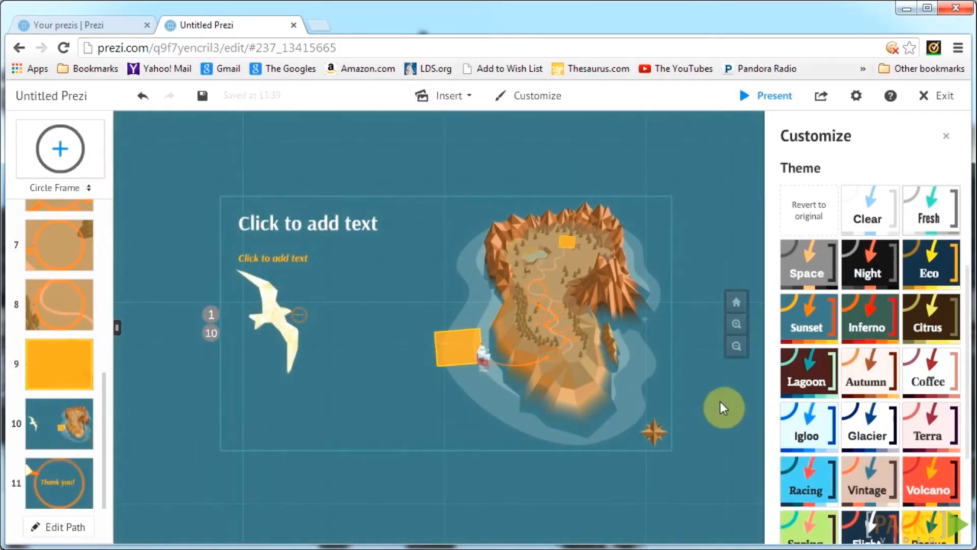
pyautogui.scroll(-1, 877, 417)
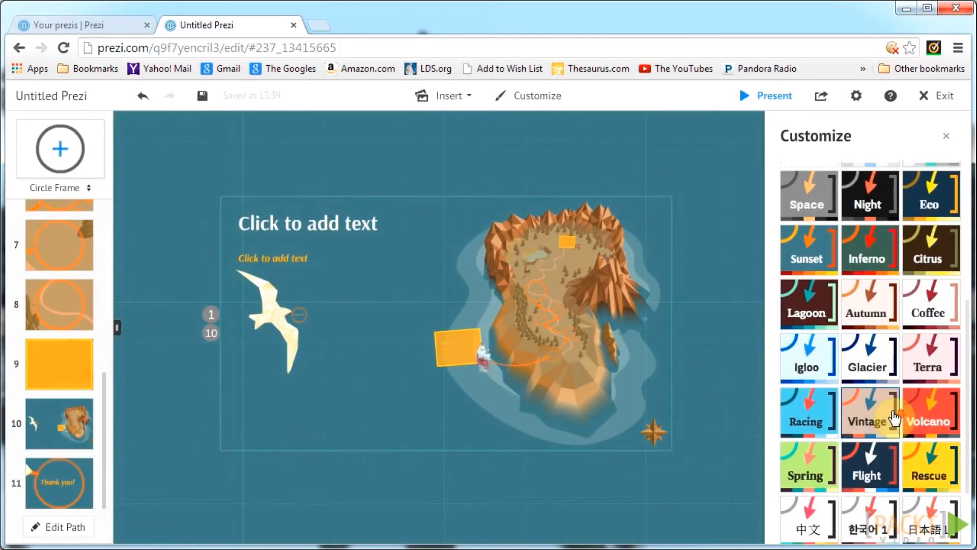
pyautogui.click(900, 448)
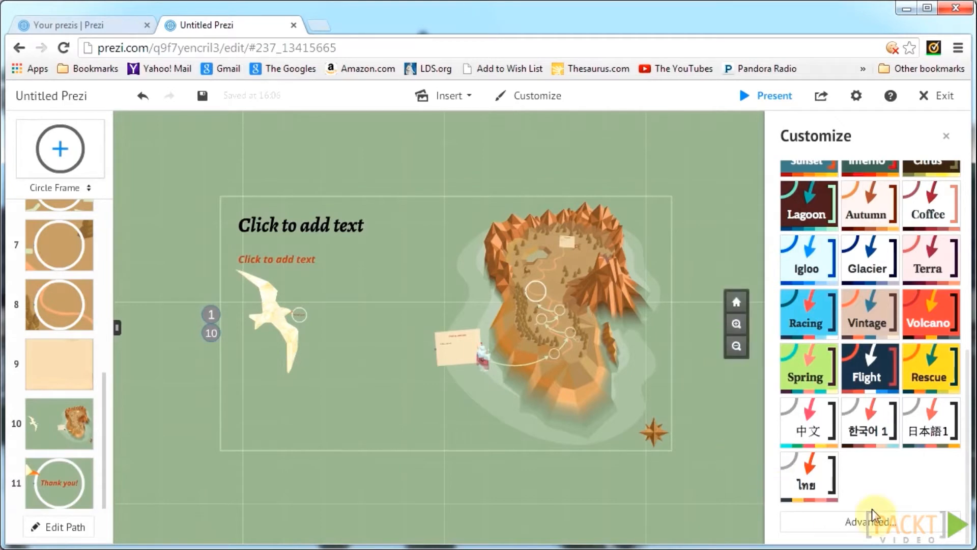
# Review the Theme Wizard's advanced settings and its guided background, logo, and fonts and colors pages.
pyautogui.click(909, 519)
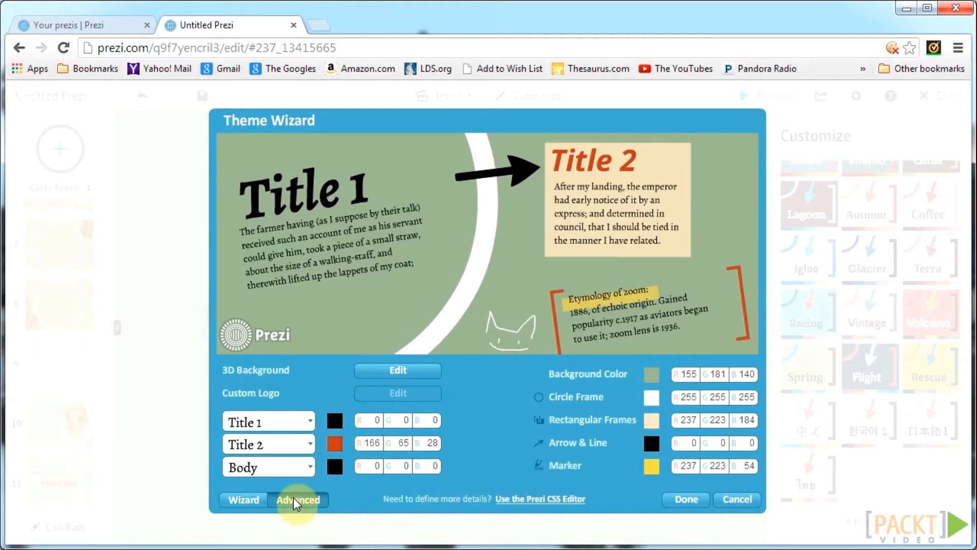
pyautogui.click(260, 505)
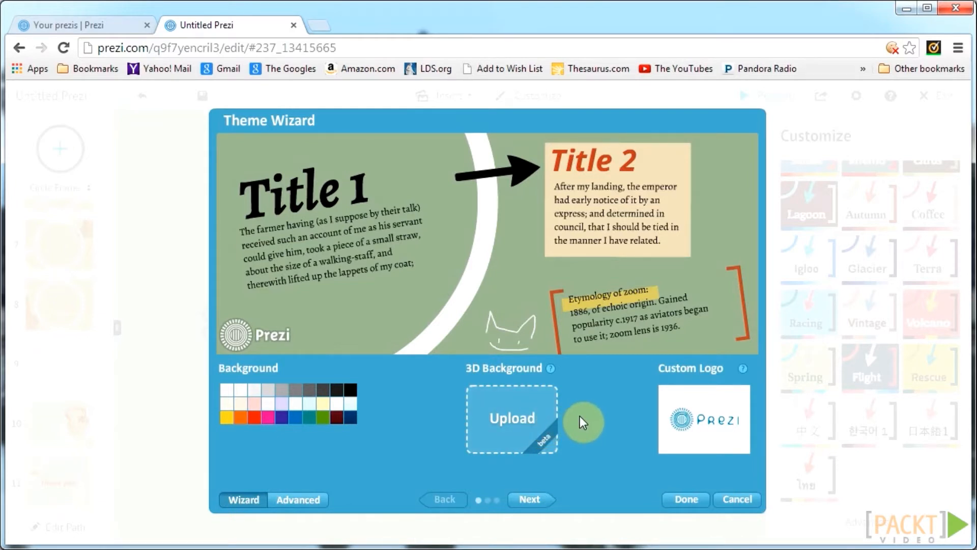
pyautogui.moveTo(672, 435)
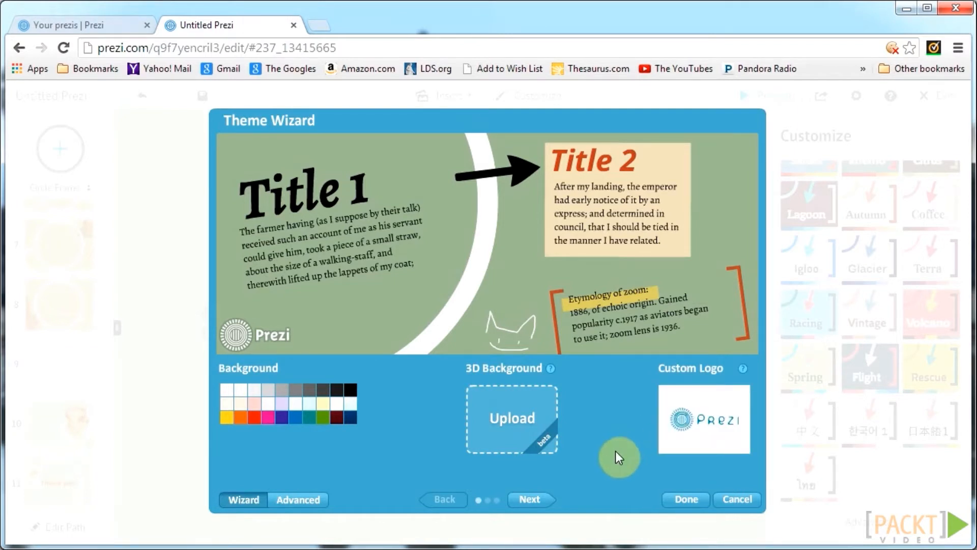
pyautogui.click(552, 498)
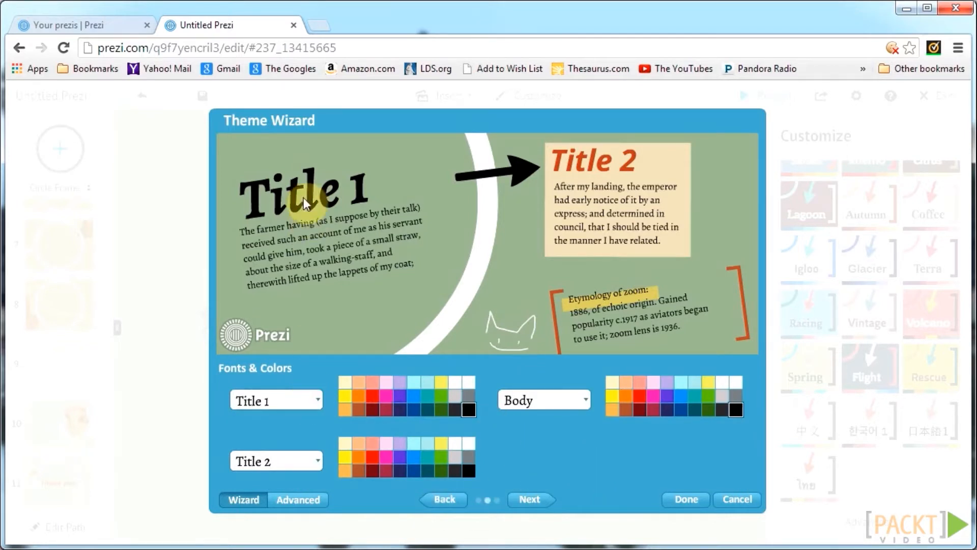
pyautogui.click(533, 501)
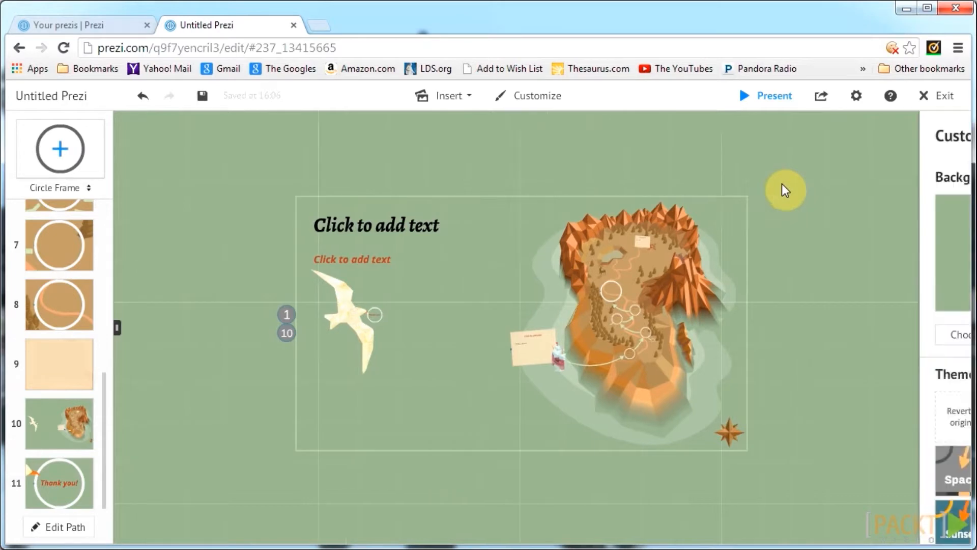
# Reopen the Theme Wizard's advanced settings and look at the font choices for Title 1.
pyautogui.scroll(-5, 855, 465)
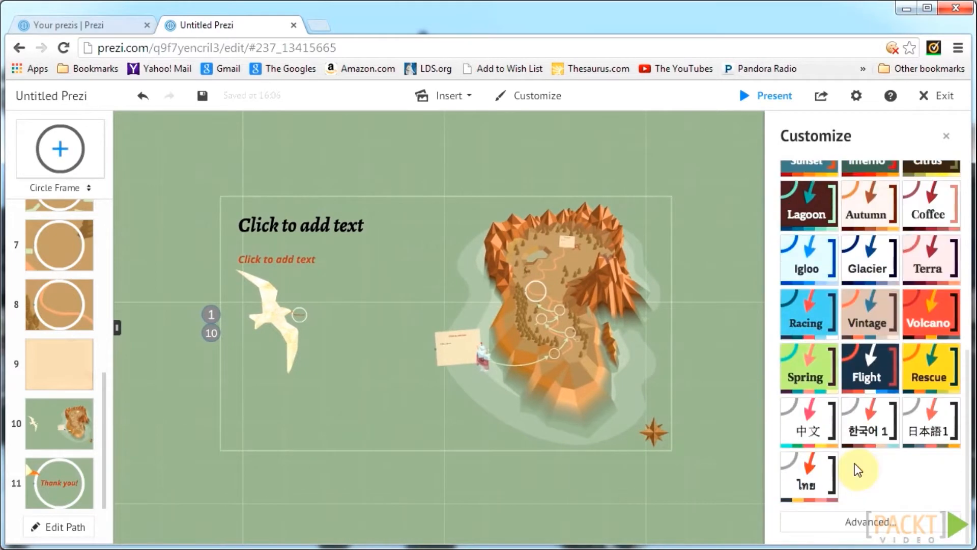
pyautogui.click(869, 520)
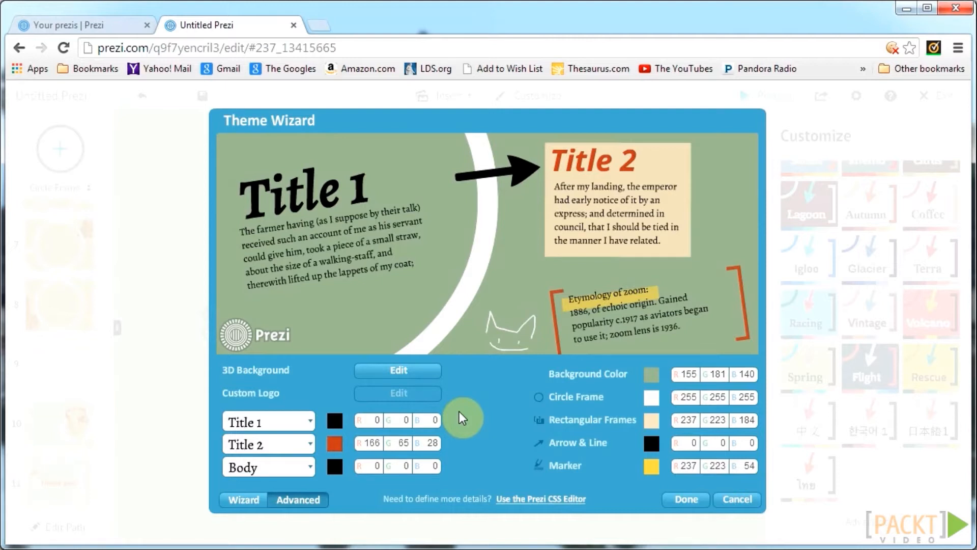
pyautogui.click(289, 422)
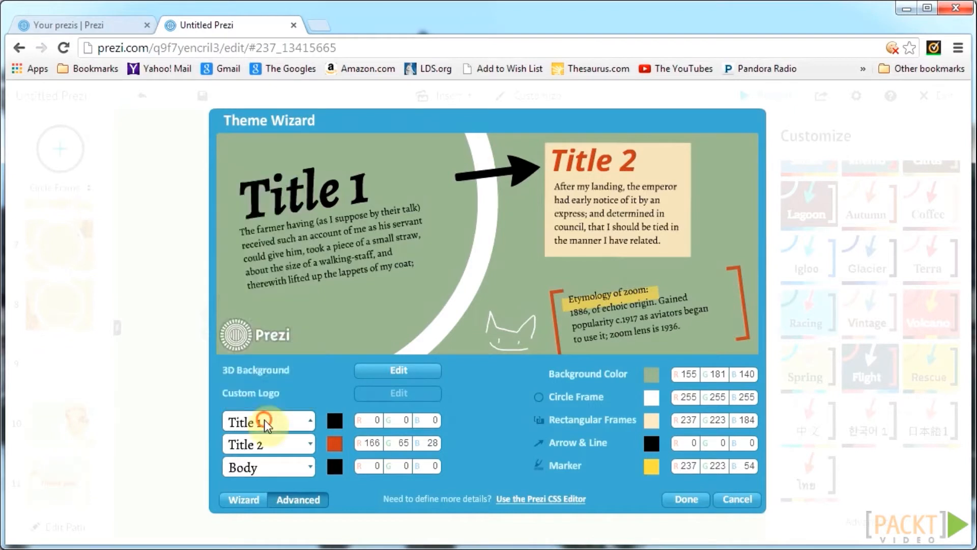
pyautogui.click(500, 414)
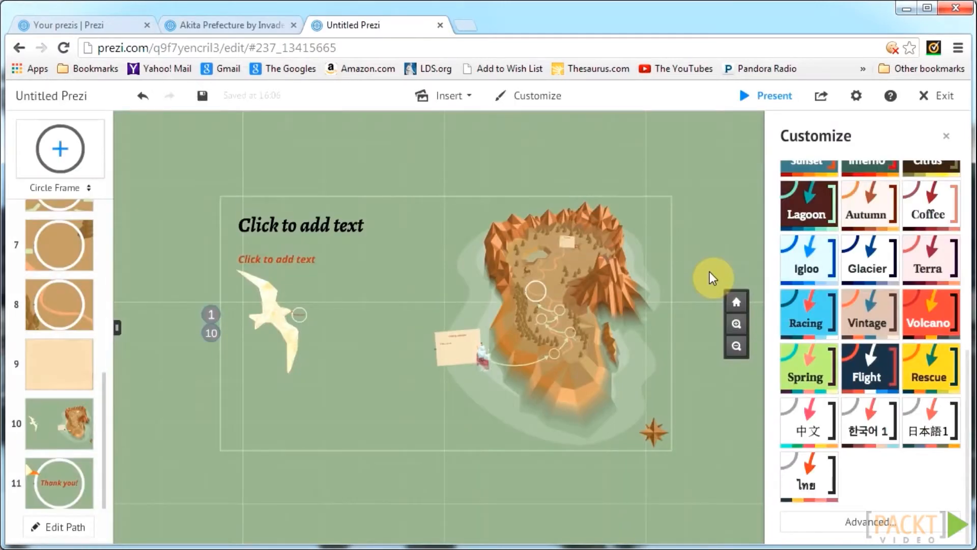
# Zoom and pan around the island canvas to examine how the background behaves as the view changes.
pyautogui.scroll(5, 687, 225)
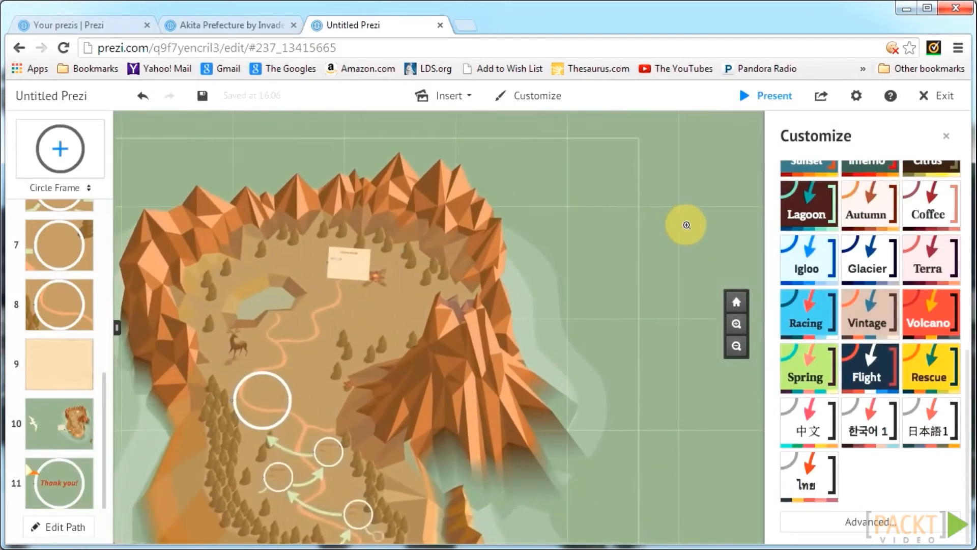
pyautogui.scroll(-5, 688, 225)
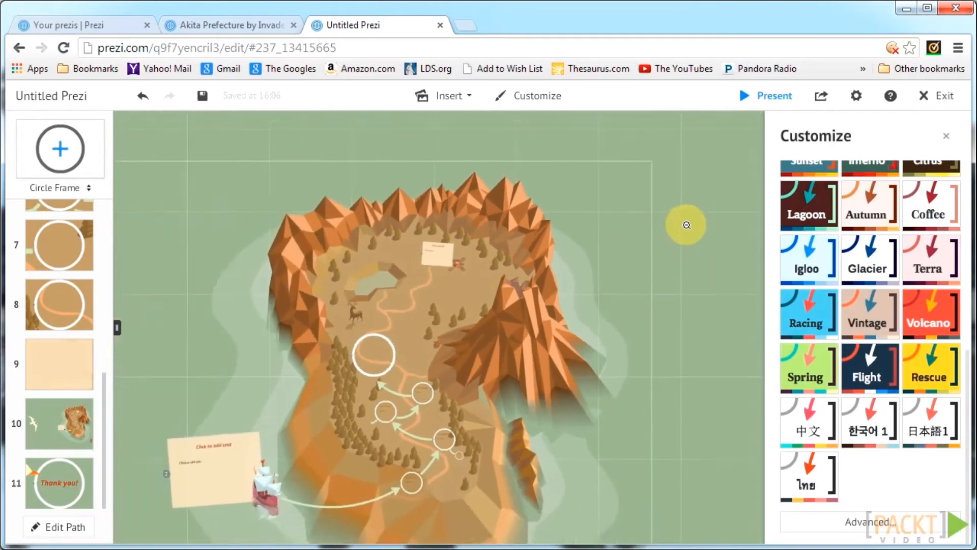
pyautogui.scroll(-5, 688, 224)
pyautogui.moveTo(610, 173); pyautogui.dragTo(540, 271)
pyautogui.scroll(5, 421, 249)
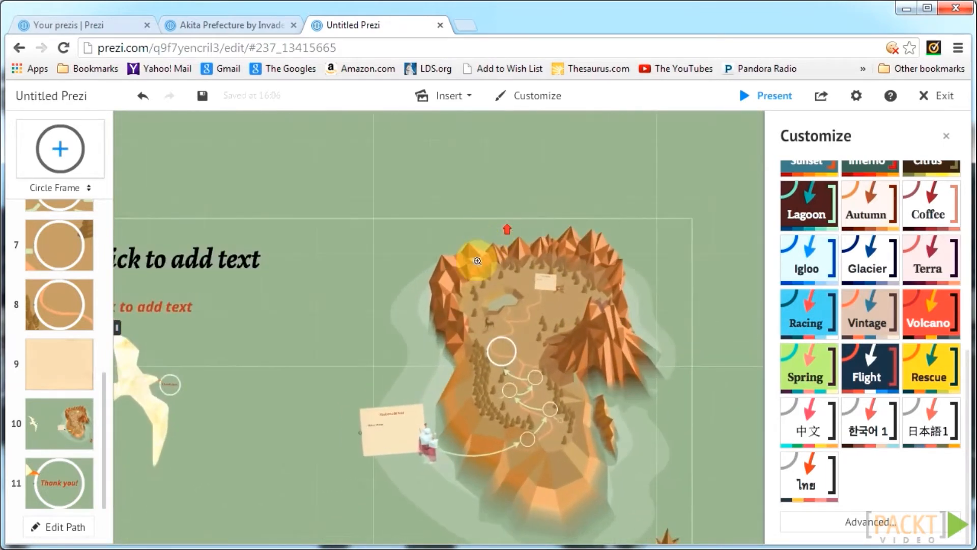
pyautogui.scroll(-6, 449, 375)
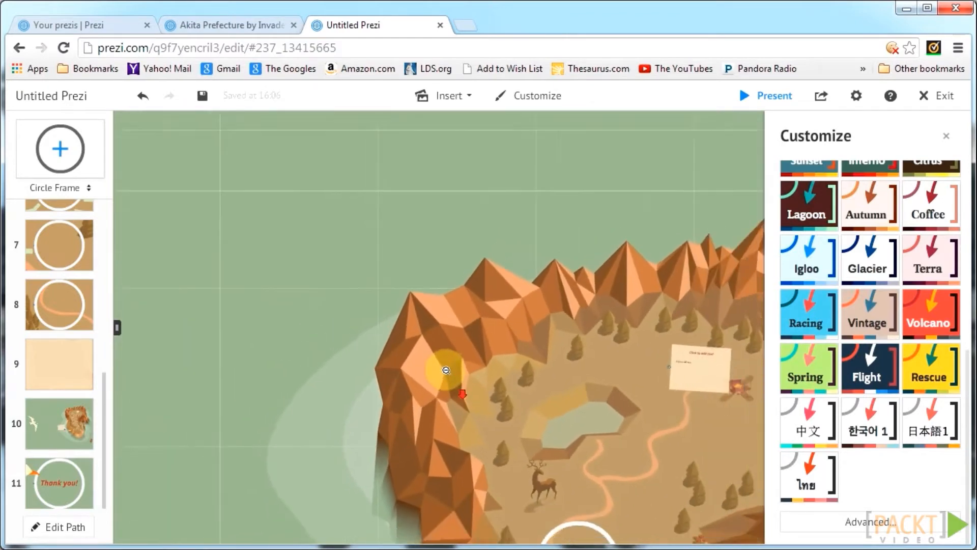
pyautogui.scroll(-3, 335, 369)
pyautogui.moveTo(331, 371); pyautogui.dragTo(400, 291)
pyautogui.scroll(-2, 476, 179)
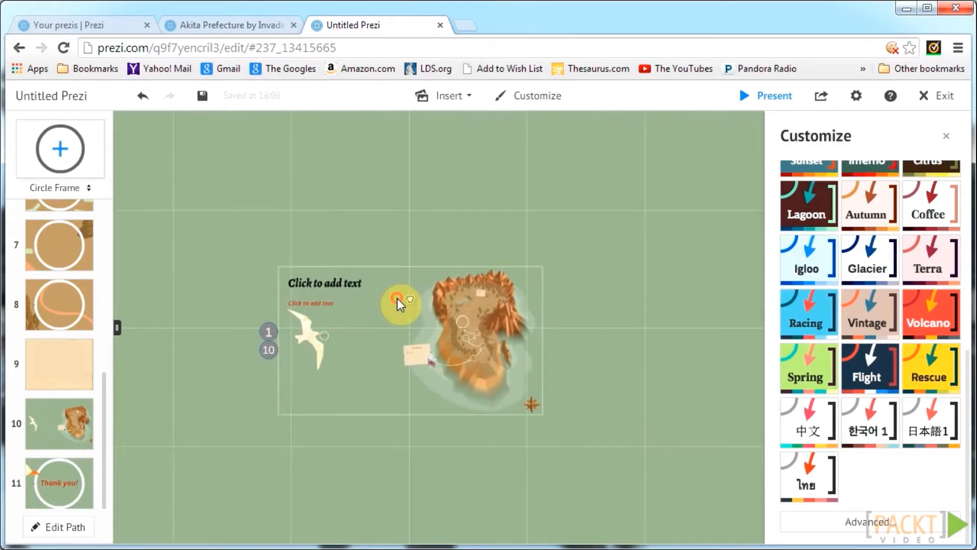
pyautogui.scroll(2, 397, 298)
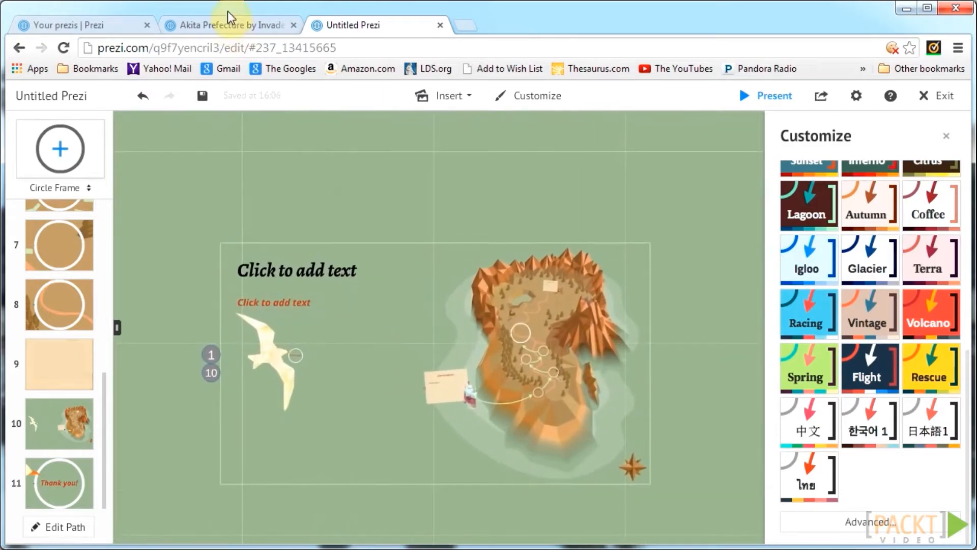
# Switch to the Akita Prefecture prezi and play its path one step forward and one step back.
pyautogui.click(228, 23)
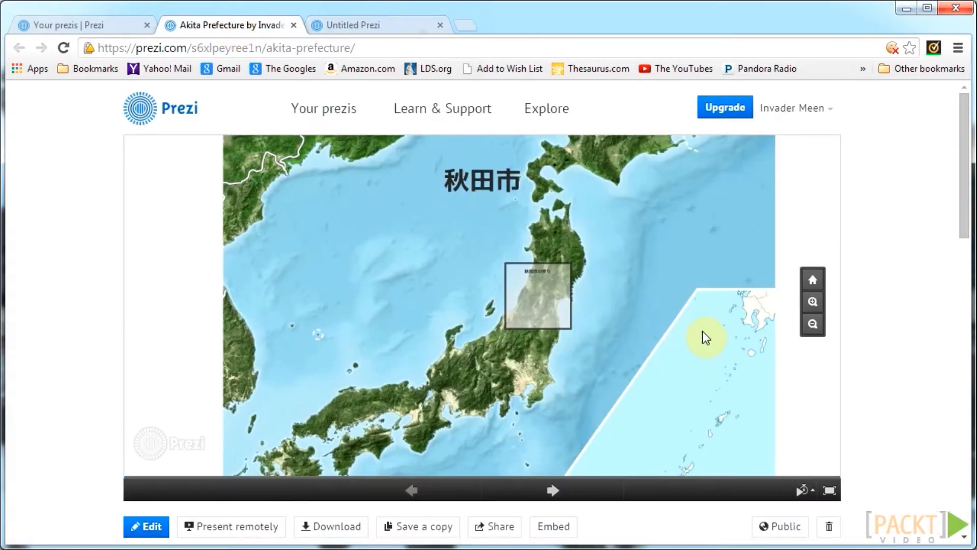
pyautogui.click(548, 493)
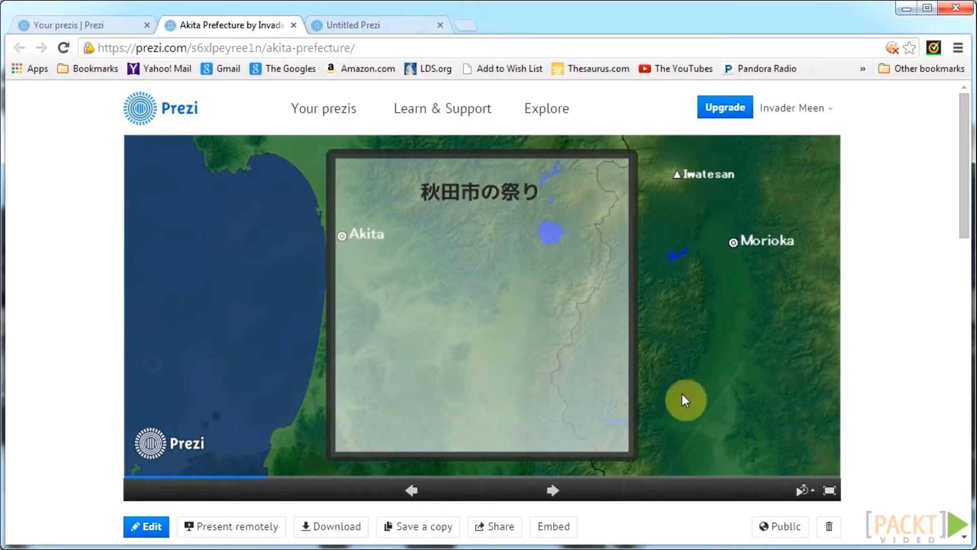
pyautogui.click(429, 496)
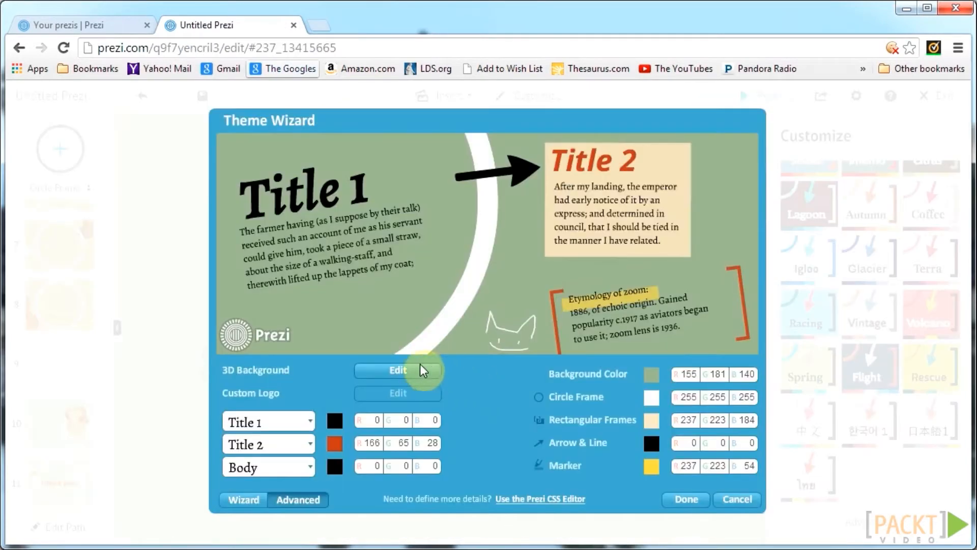
# Add three galaxy images as the theme's 3D background layers, using 132_1296175-W.jpg for the first layer.
pyautogui.click(414, 369)
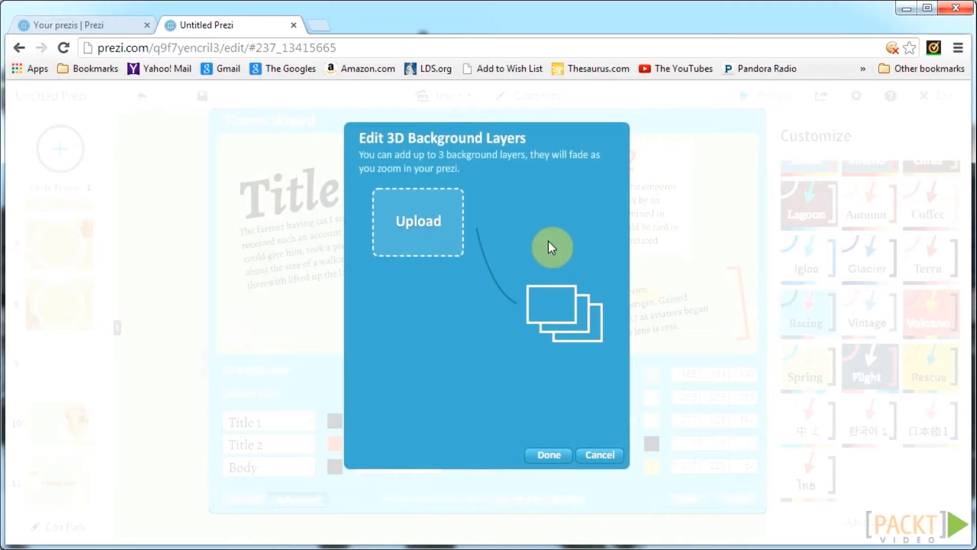
pyautogui.click(454, 234)
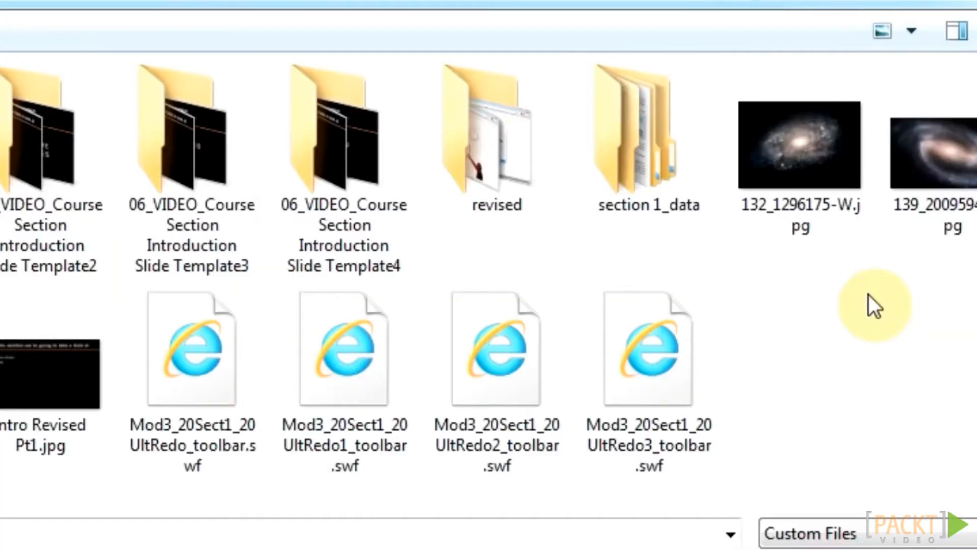
pyautogui.click(806, 155)
pyautogui.doubleClick(806, 150)
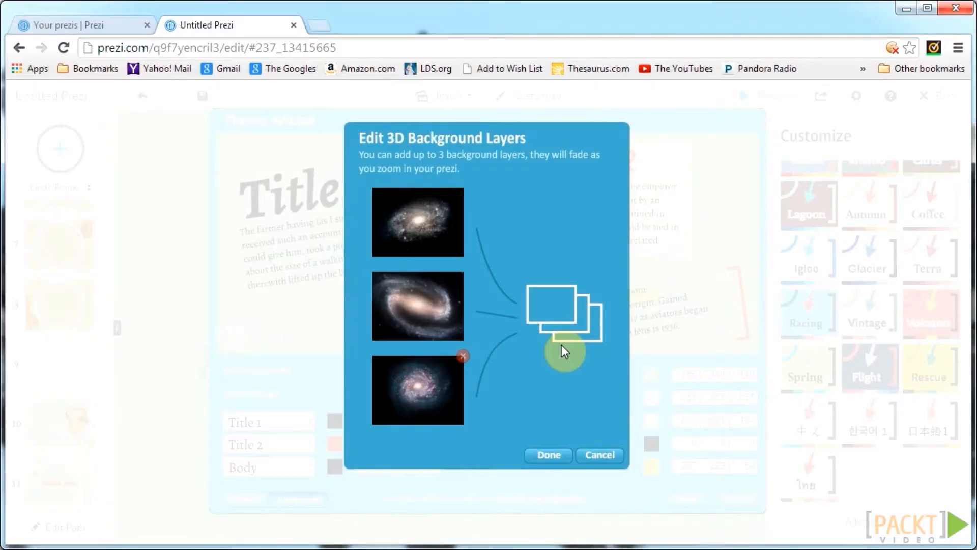
pyautogui.click(434, 227)
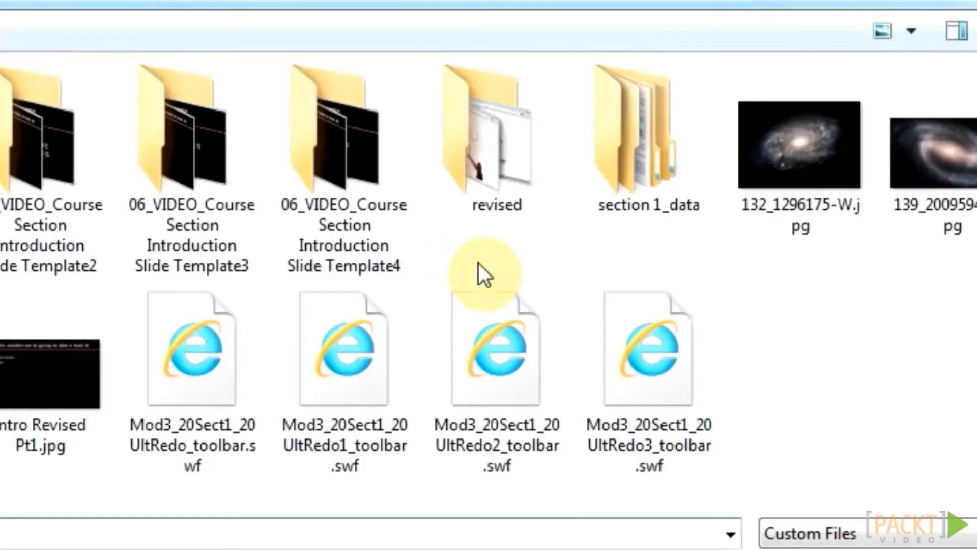
pyautogui.doubleClick(807, 113)
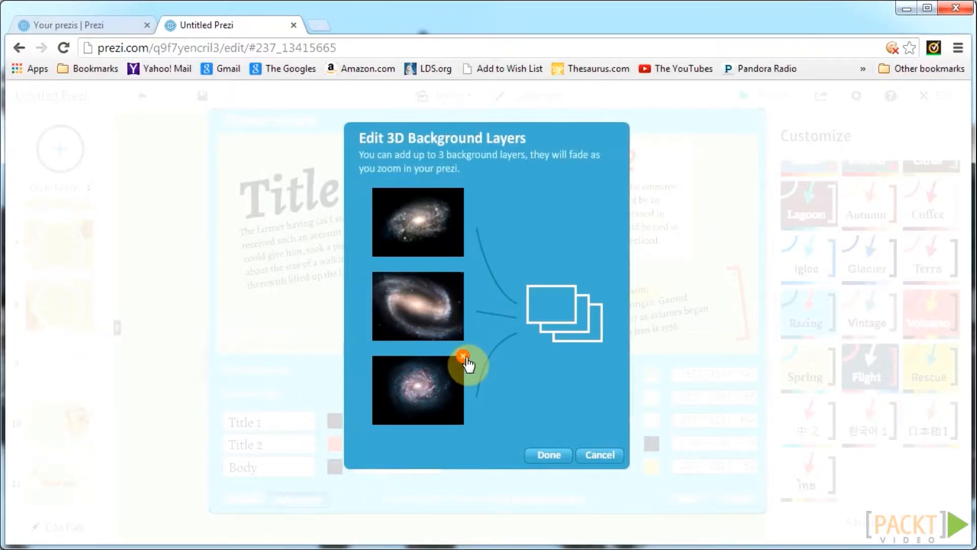
pyautogui.click(463, 356)
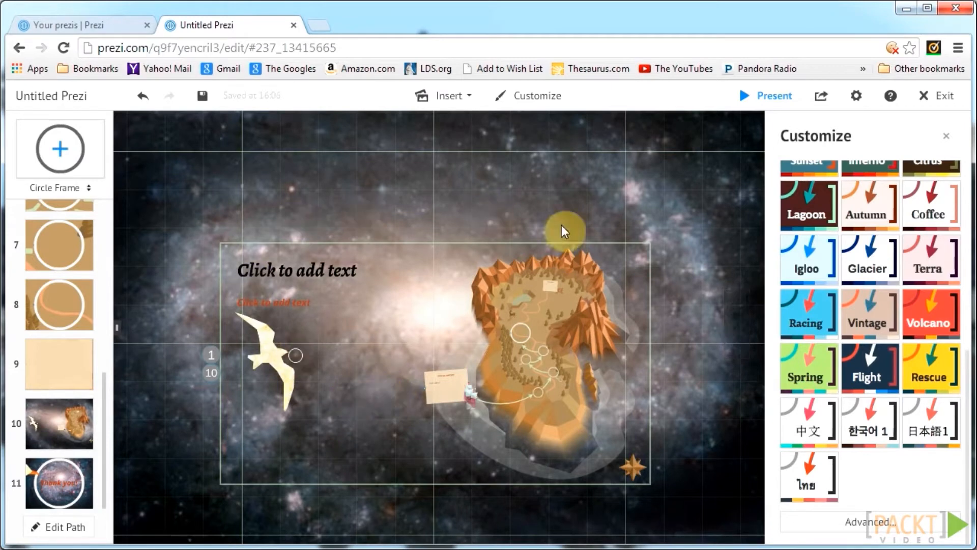
# Zoom in and out on the island canvas to examine how the galaxy background layers fade into each other.
pyautogui.scroll(5, 428, 325)
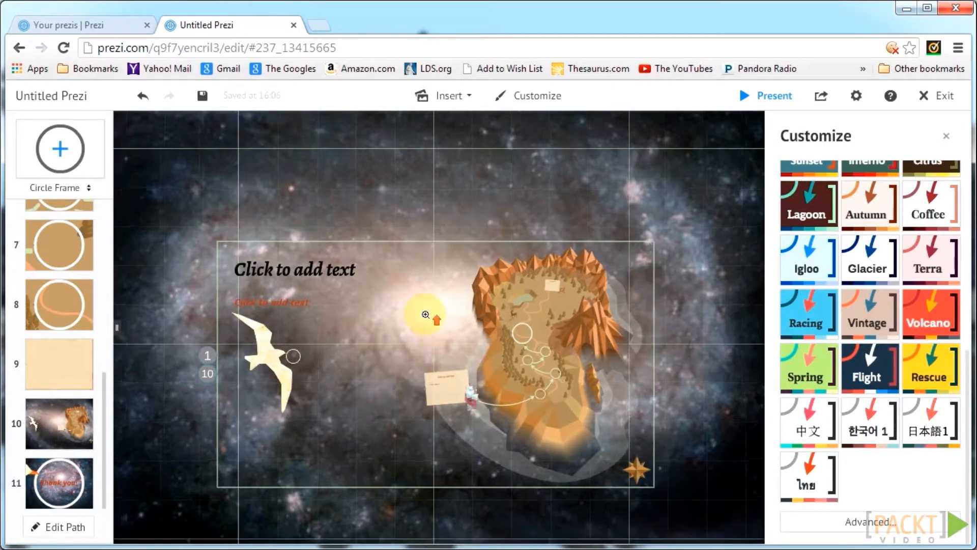
pyautogui.scroll(5, 426, 315)
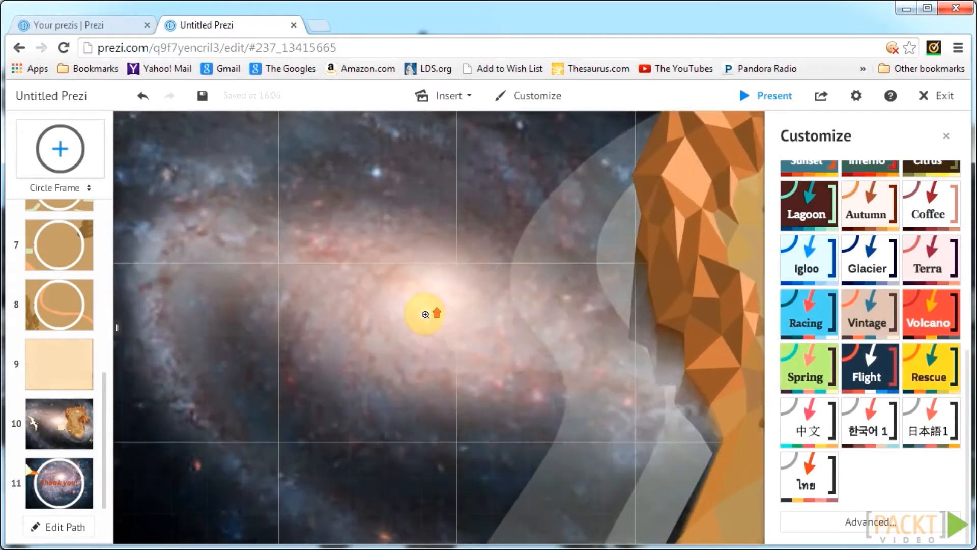
pyautogui.scroll(-5, 426, 316)
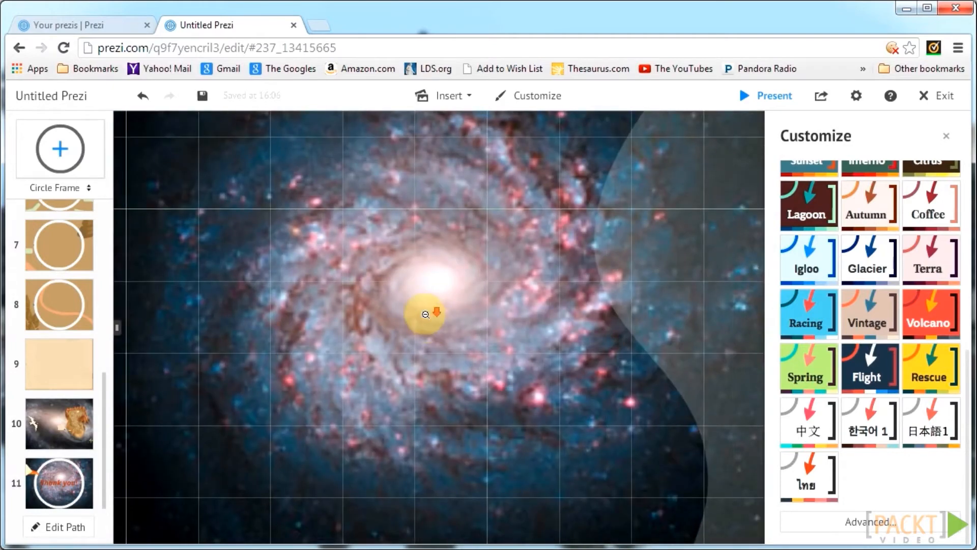
pyautogui.scroll(-5, 426, 315)
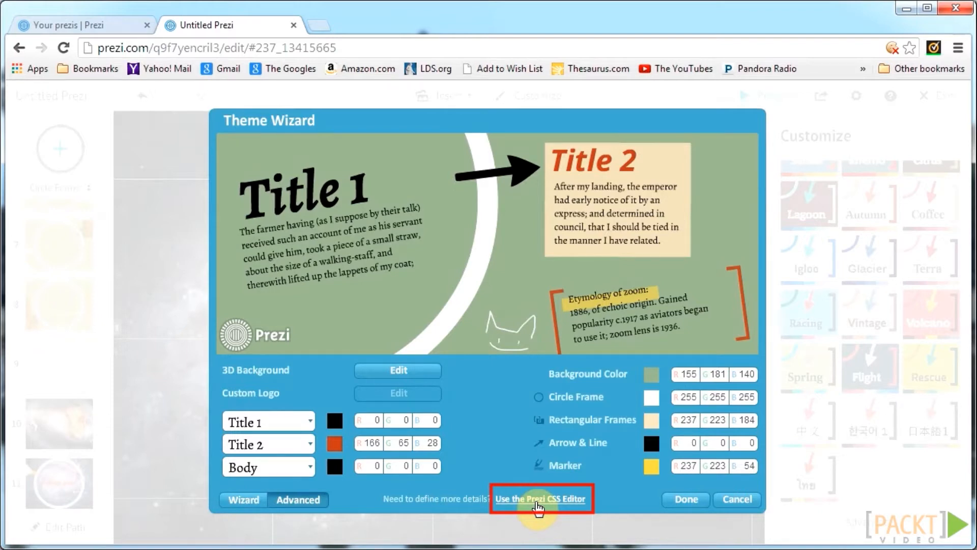
# Delete the Alegreya-BoldItalic font-face block in the Prezi CSS editor and close the editor without applying.
pyautogui.click(537, 501)
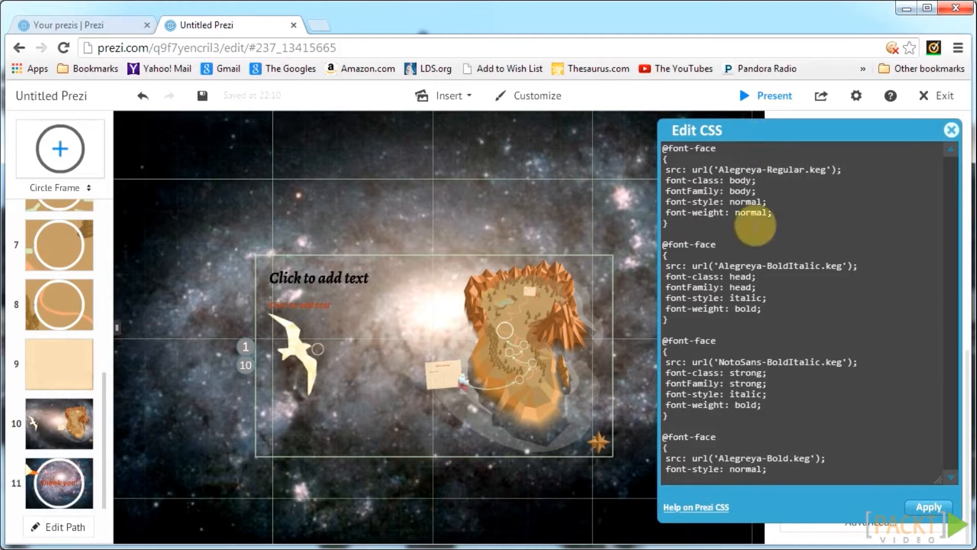
pyautogui.moveTo(677, 320); pyautogui.dragTo(646, 244)
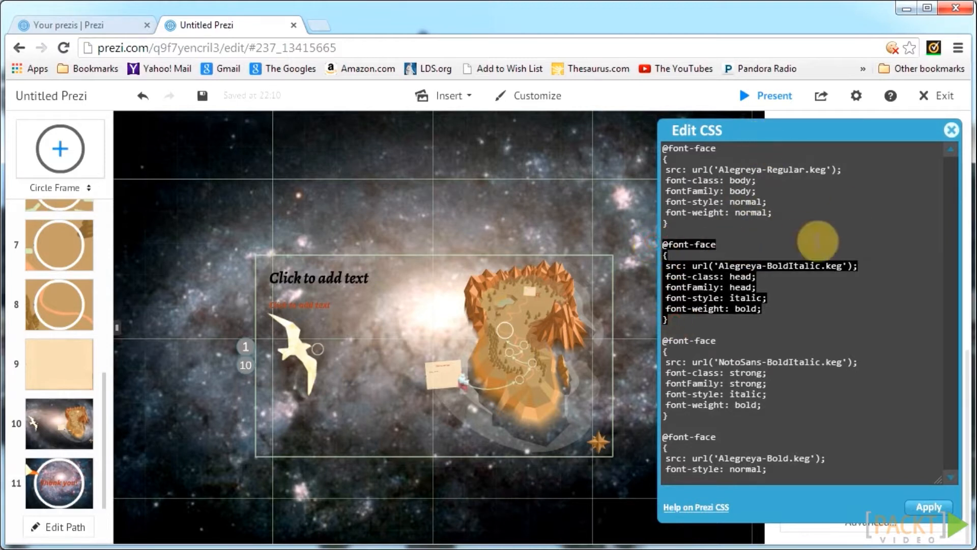
pyautogui.press('BackSpace')
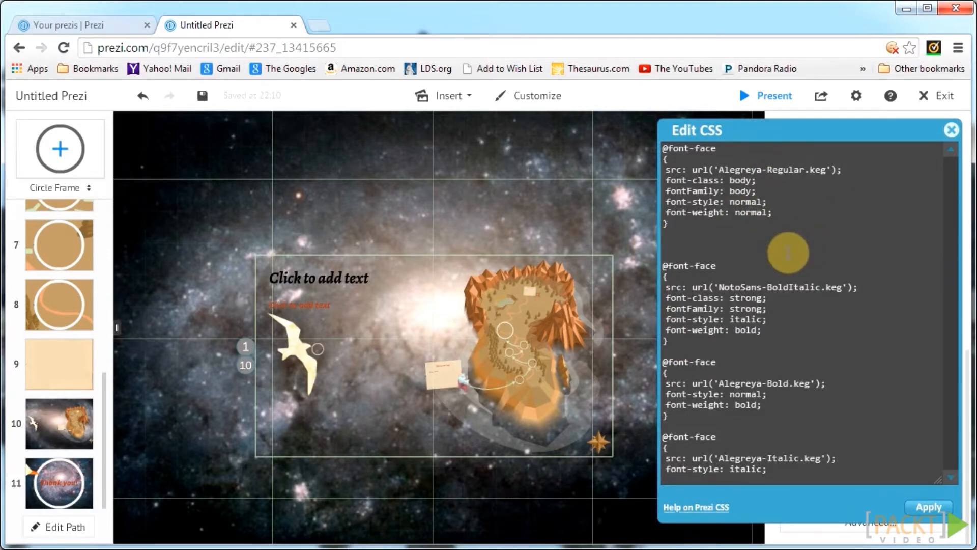
pyautogui.click(951, 130)
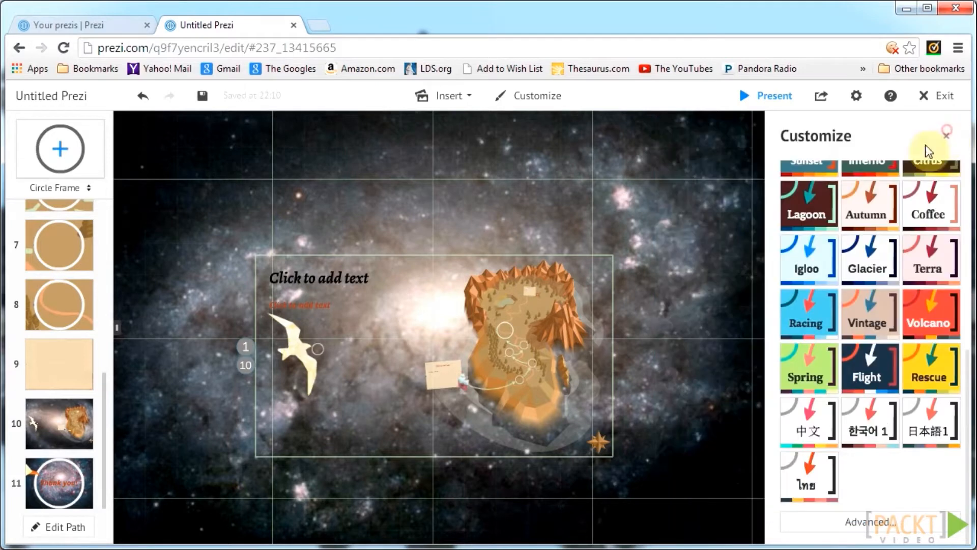
# Reopen the Prezi CSS editor at the frame styles and add a bracket frame to the canvas above the title frame.
pyautogui.click(872, 521)
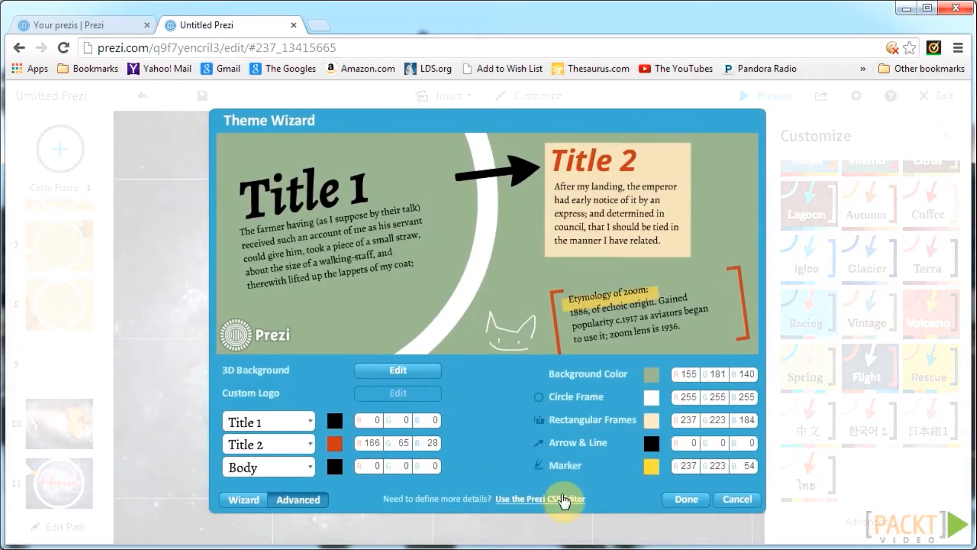
pyautogui.click(562, 502)
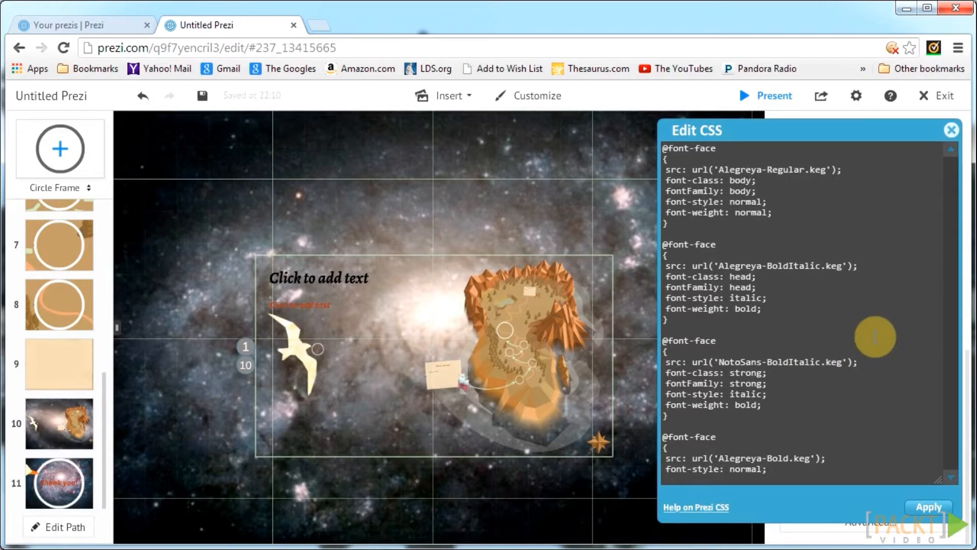
pyautogui.scroll(-15, 876, 338)
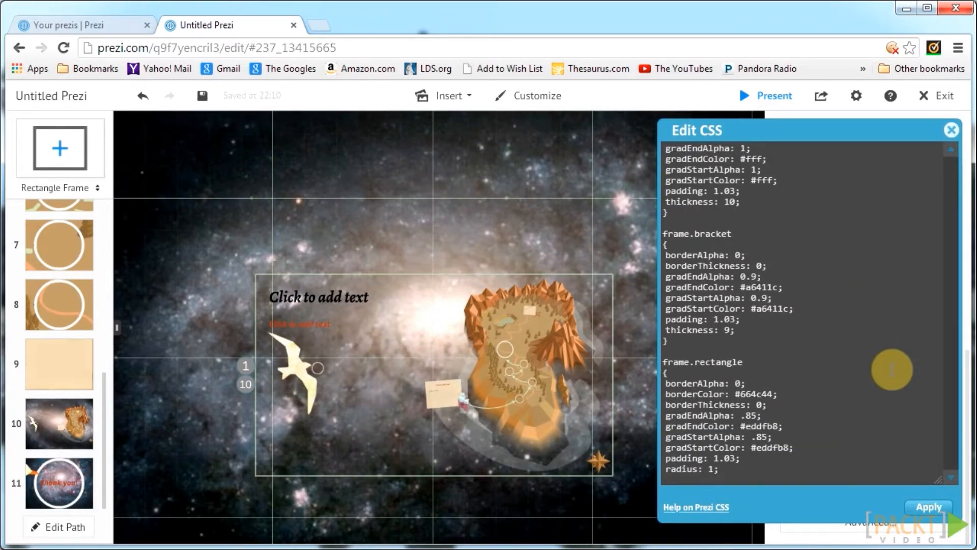
pyautogui.click(89, 189)
pyautogui.click(71, 211)
pyautogui.moveTo(60, 148); pyautogui.dragTo(285, 203)
pyautogui.click(434, 235)
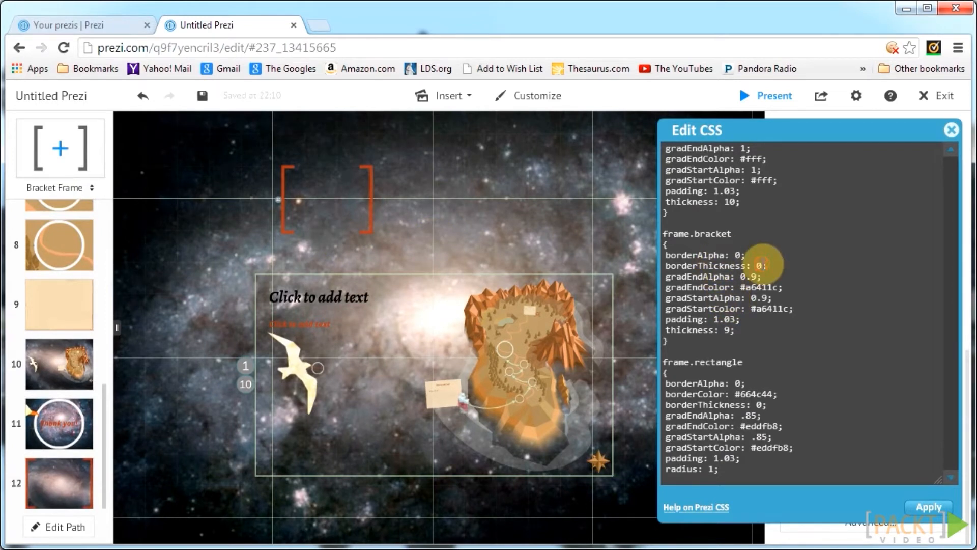
# Set the thickness in the frame.bracket CSS rule to 19 and apply it.
pyautogui.click(731, 329)
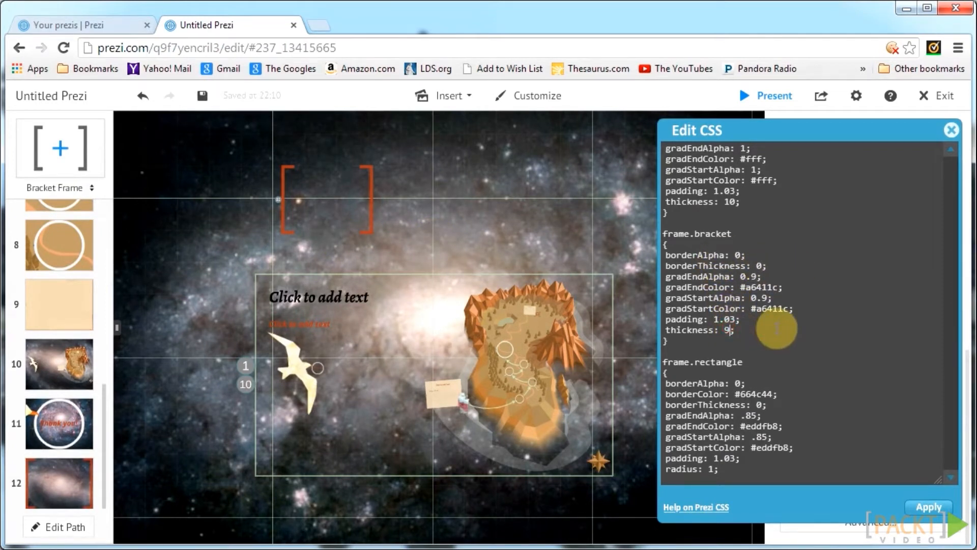
pyautogui.write('1')
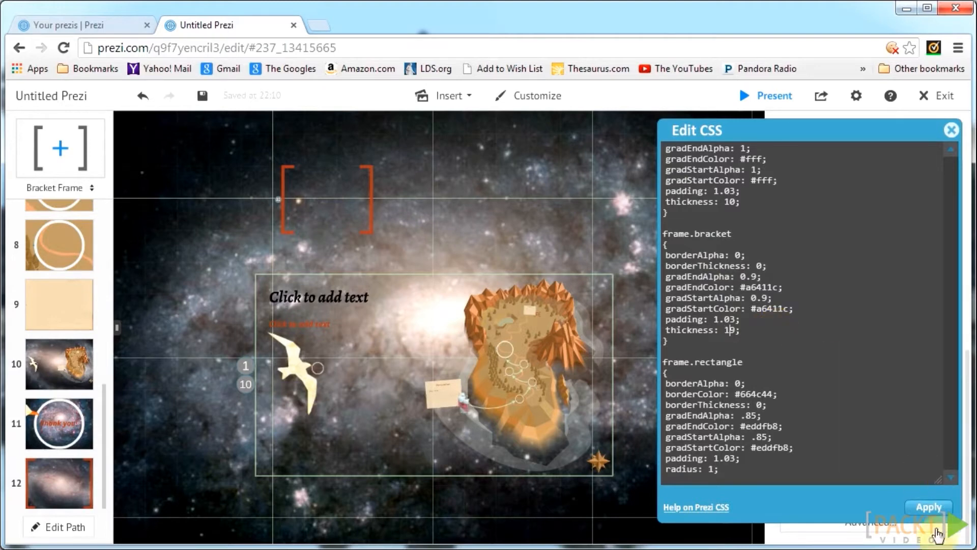
pyautogui.click(921, 508)
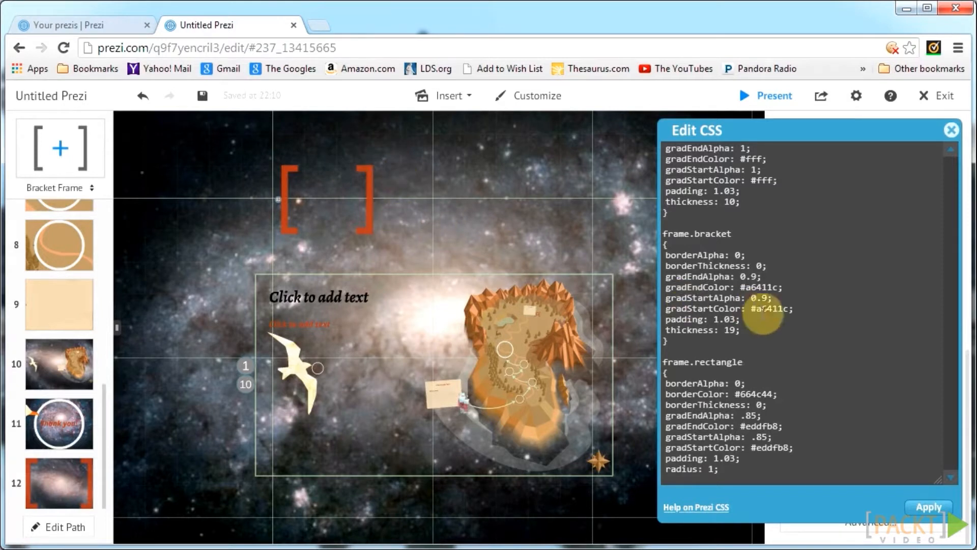
# Set the frame.bracket thickness in the CSS to 4 and apply the change.
pyautogui.click(735, 330)
pyautogui.press('BackSpace')
pyautogui.press('BackSpace')
pyautogui.write('4')
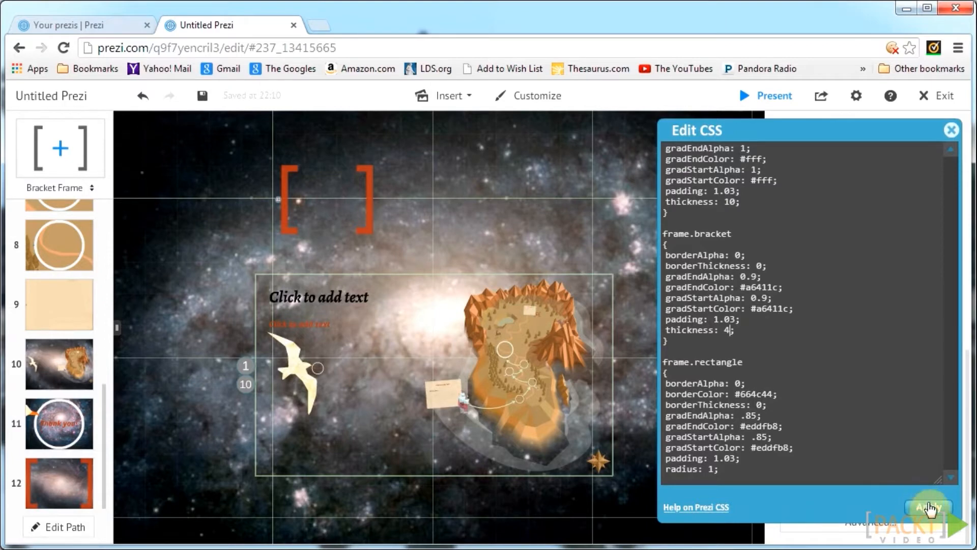
pyautogui.click(929, 507)
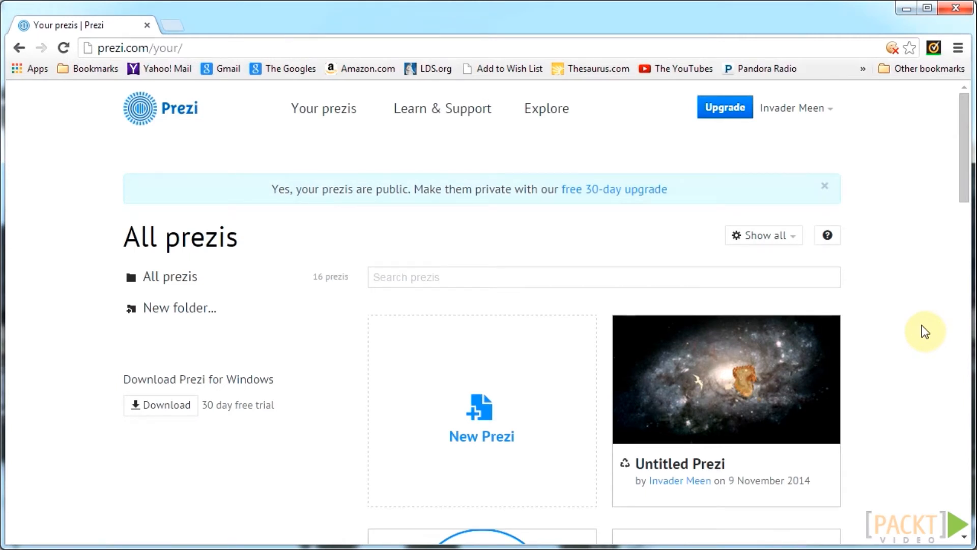
# Go to the Explore page and search for "Chess" among reusable prezis only.
pyautogui.moveTo(619, 476)
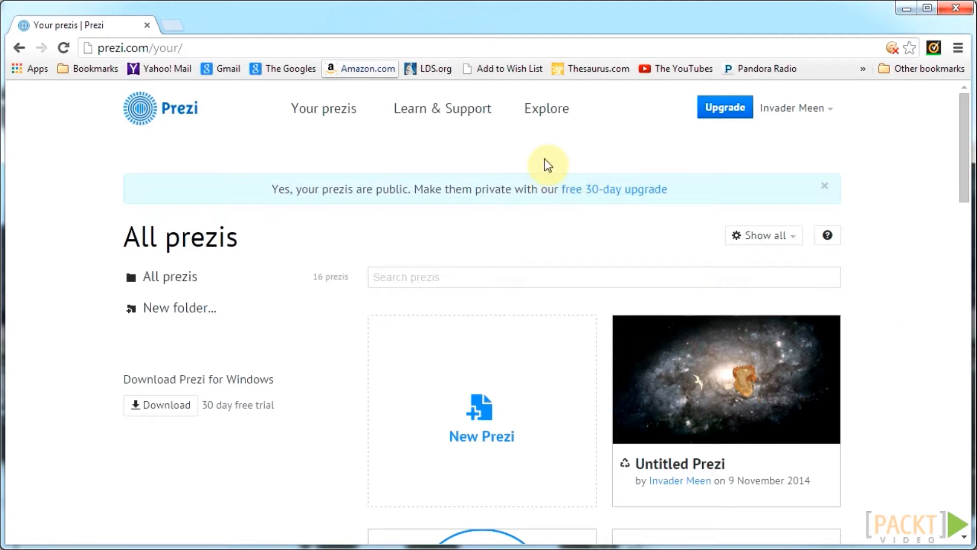
pyautogui.click(545, 122)
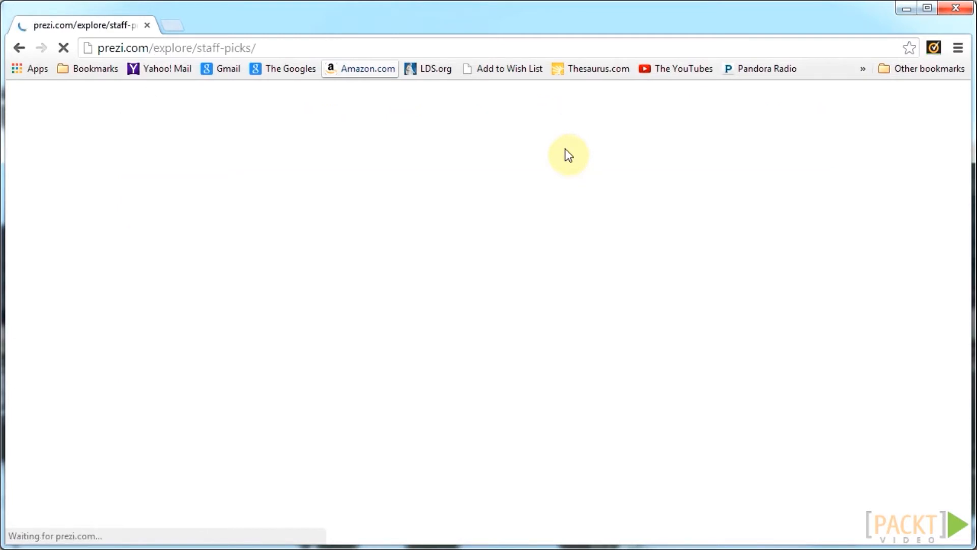
pyautogui.click(672, 229)
pyautogui.click(553, 193)
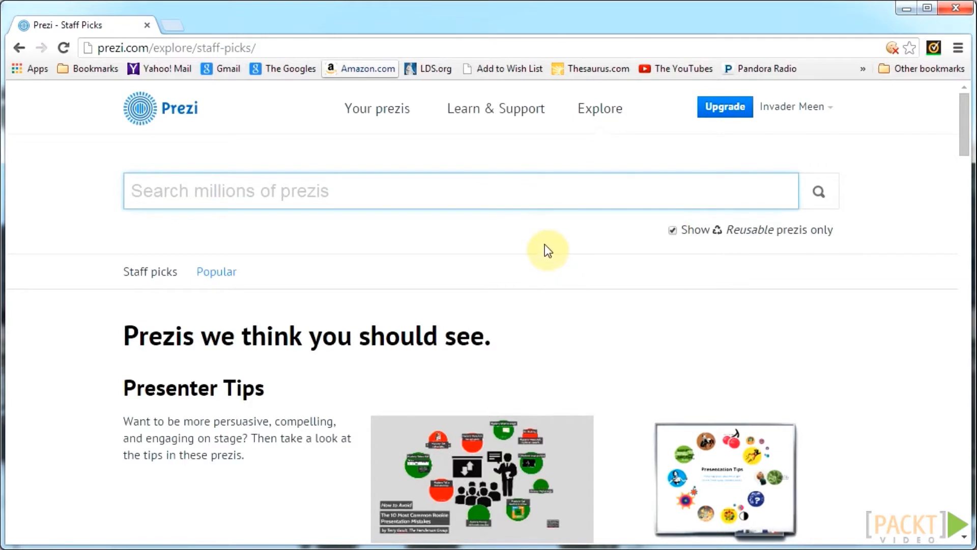
pyautogui.write('Chess')
pyautogui.press('Return')
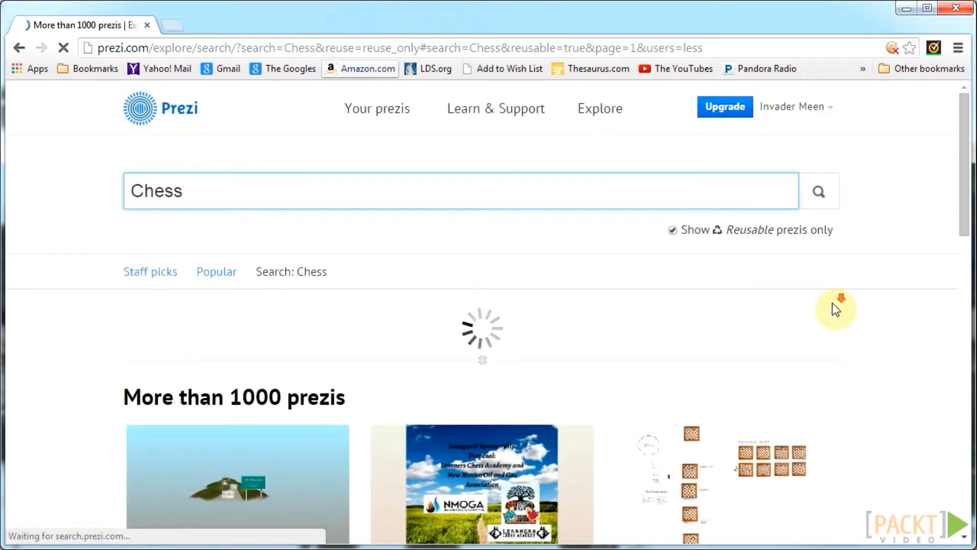
# Browse the search results, open the Chess Boxing prezi and play it forward from its overview.
pyautogui.scroll(-3, 833, 306)
pyautogui.scroll(-2, 906, 311)
pyautogui.scroll(-9, 905, 310)
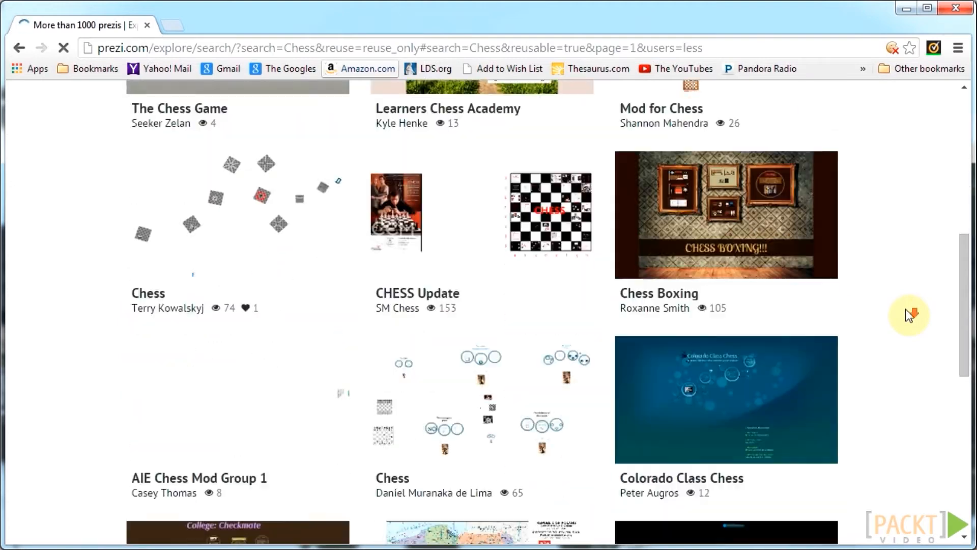
pyautogui.scroll(3, 906, 310)
pyautogui.click(720, 280)
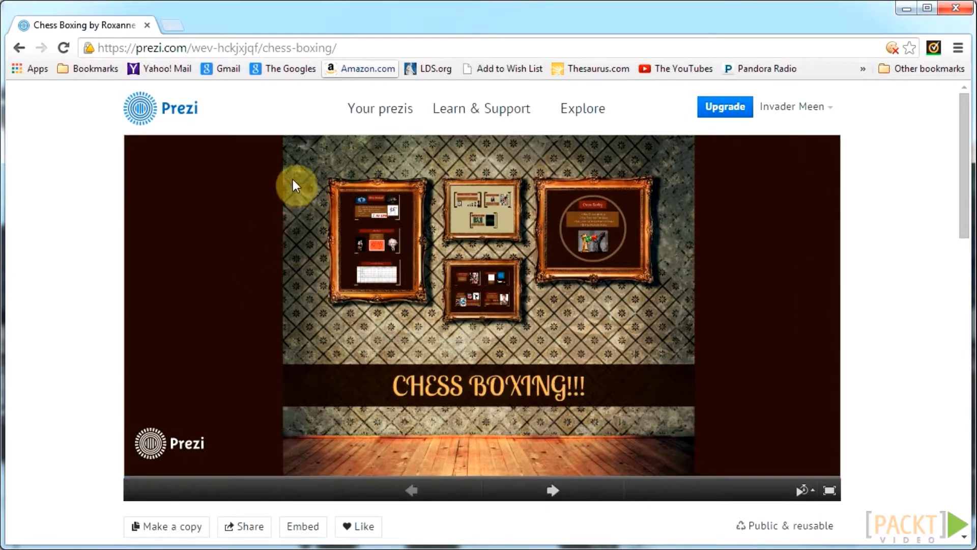
pyautogui.click(555, 490)
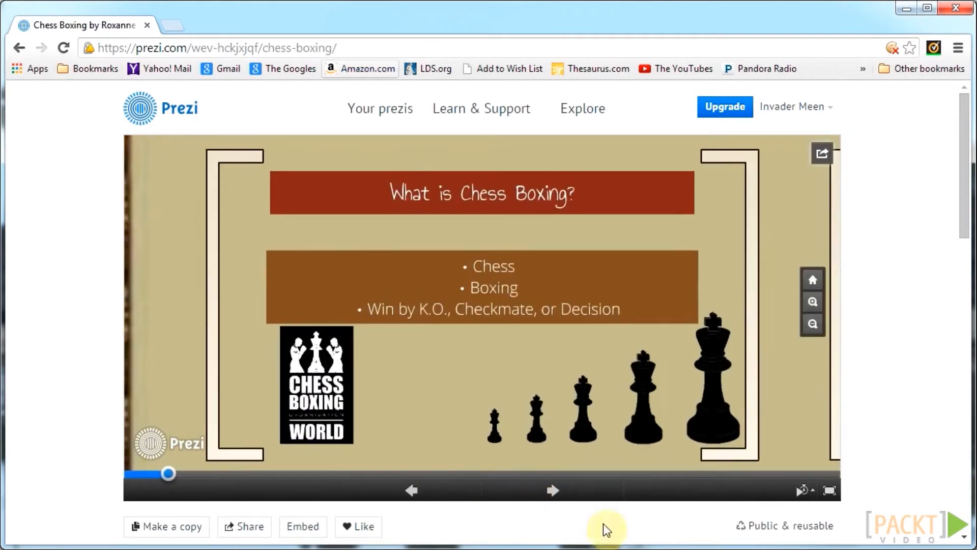
# Make a copy of the Chess Boxing prezi and open the copy for editing.
pyautogui.click(178, 527)
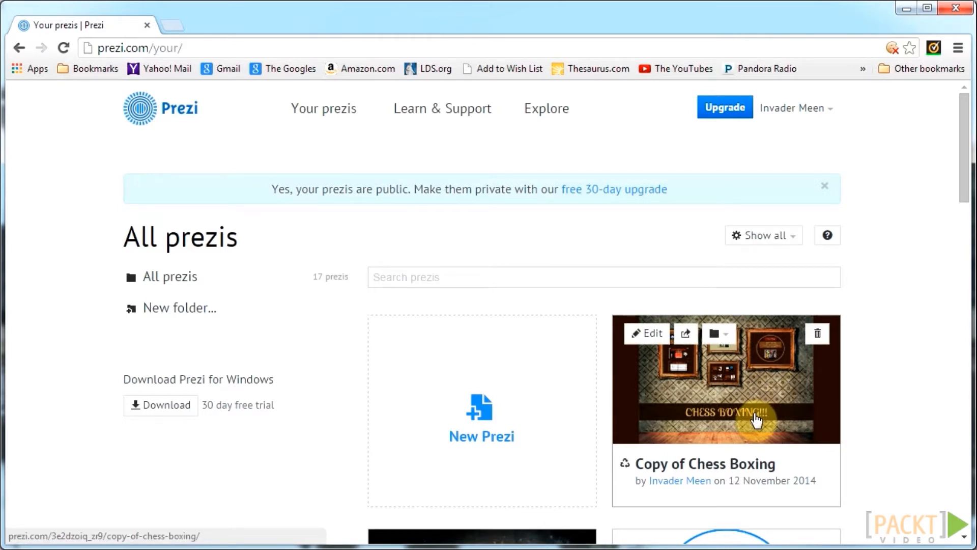
pyautogui.click(648, 334)
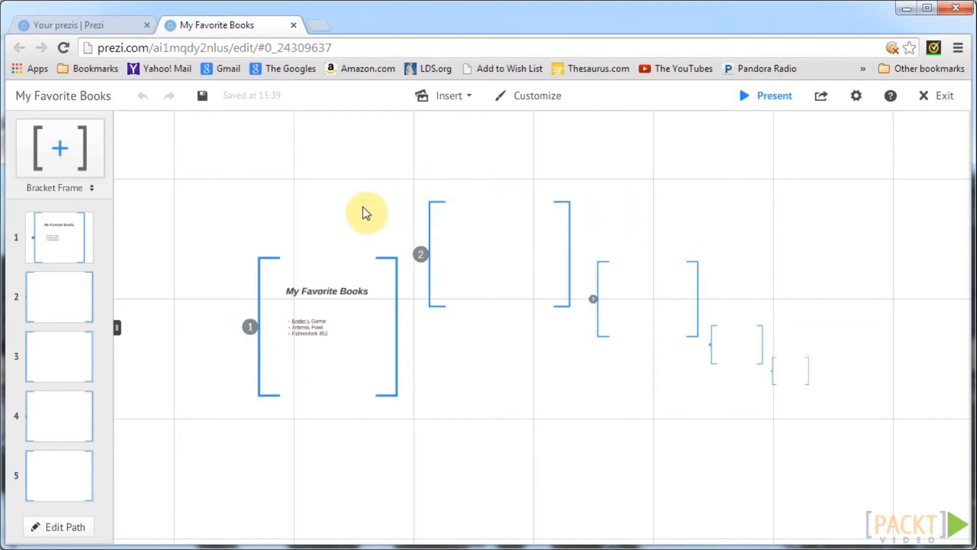
# Apply the Citrus theme to the My Favorite Books prezi.
pyautogui.click(540, 98)
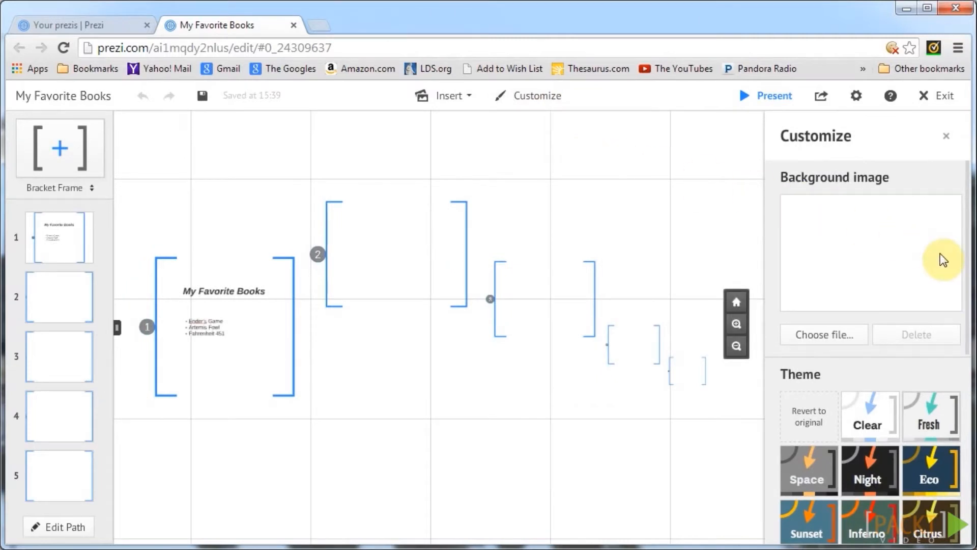
pyautogui.scroll(-5, 940, 259)
pyautogui.scroll(-2, 940, 259)
pyautogui.scroll(1, 942, 259)
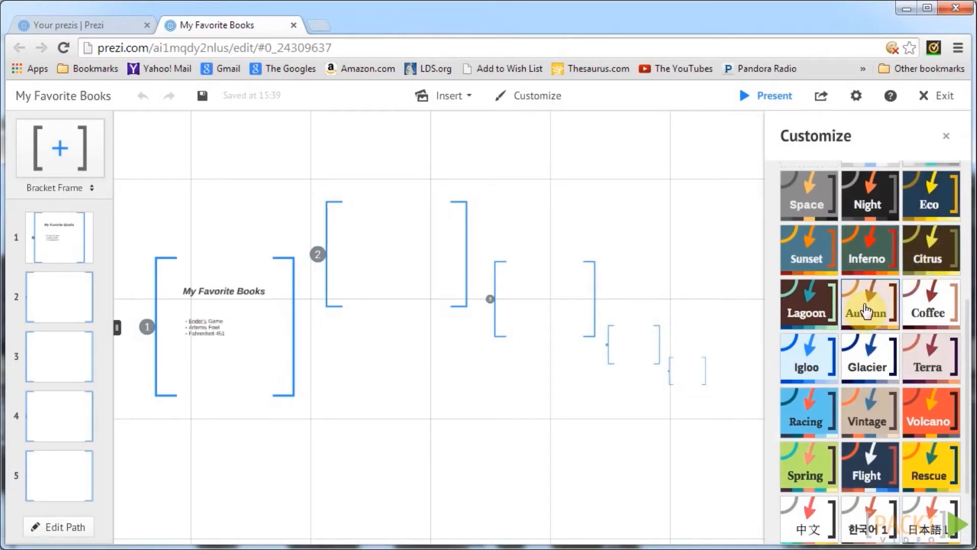
pyautogui.click(927, 249)
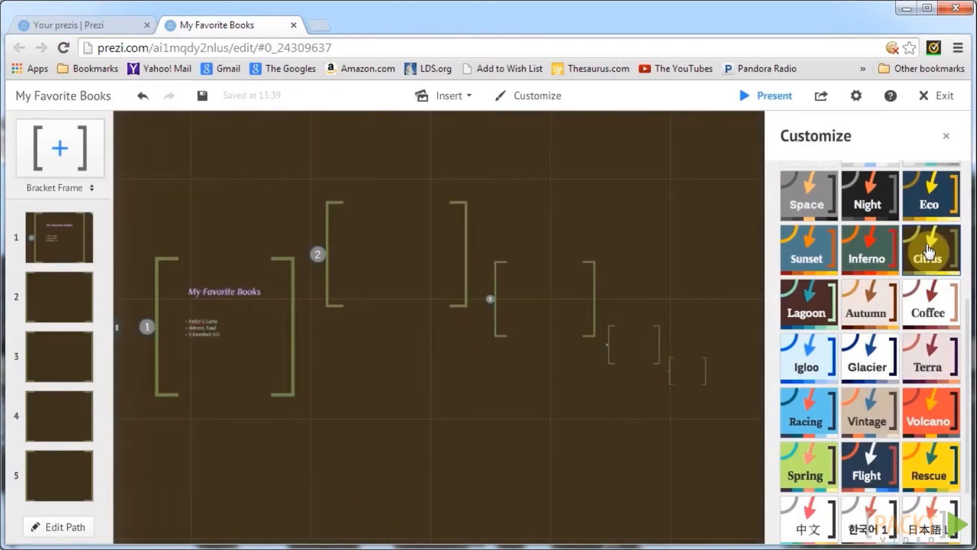
# Try the Vintage theme on the My Favorite Books prezi and switch it to the Coffee theme.
pyautogui.click(870, 411)
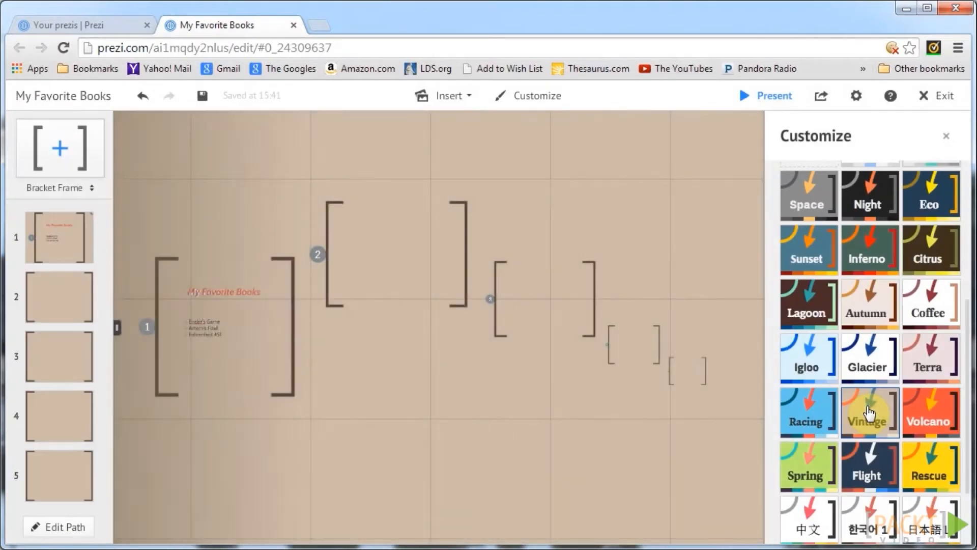
pyautogui.scroll(2, 906, 392)
pyautogui.click(938, 373)
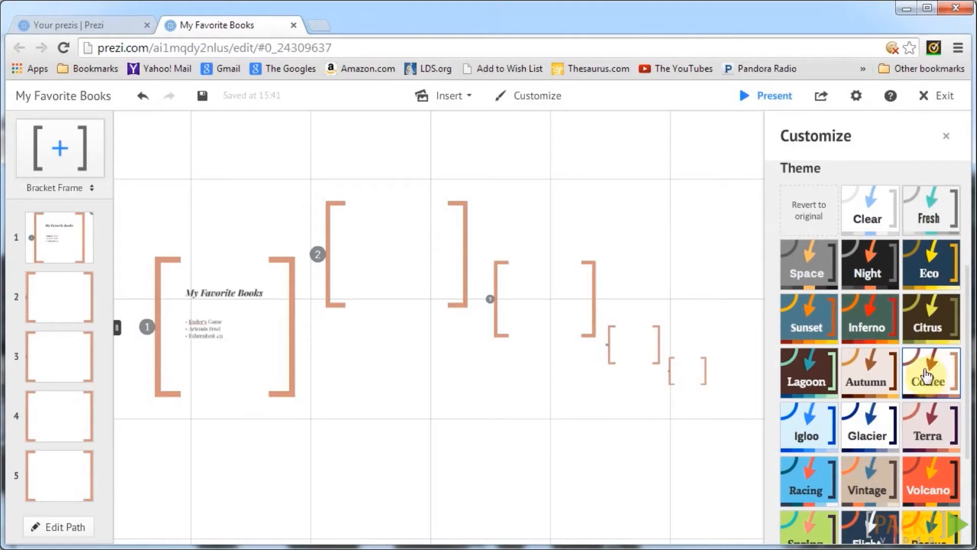
pyautogui.scroll(1, 918, 378)
pyautogui.scroll(-1, 918, 379)
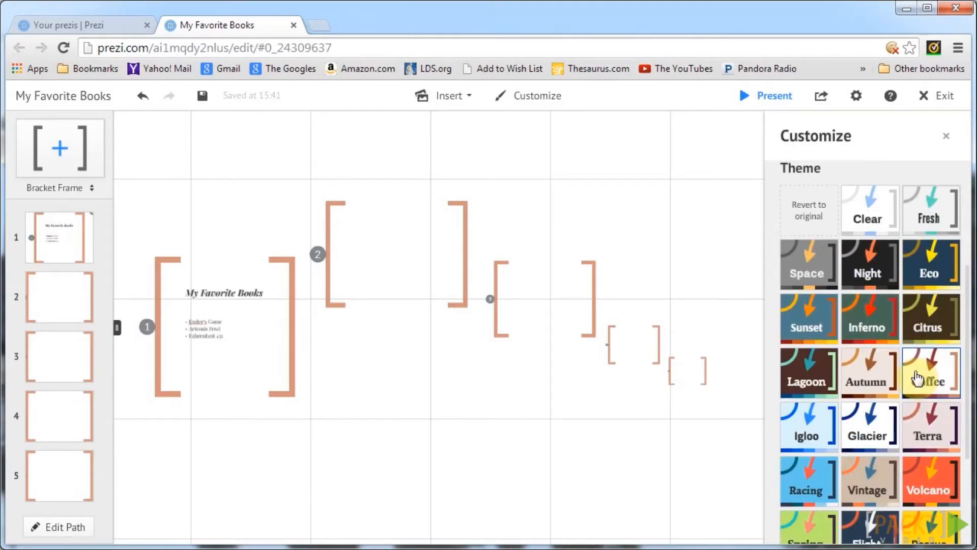
# Open the Theme Wizard and go through its background and fonts pages to the Shapes page.
pyautogui.scroll(-3, 918, 378)
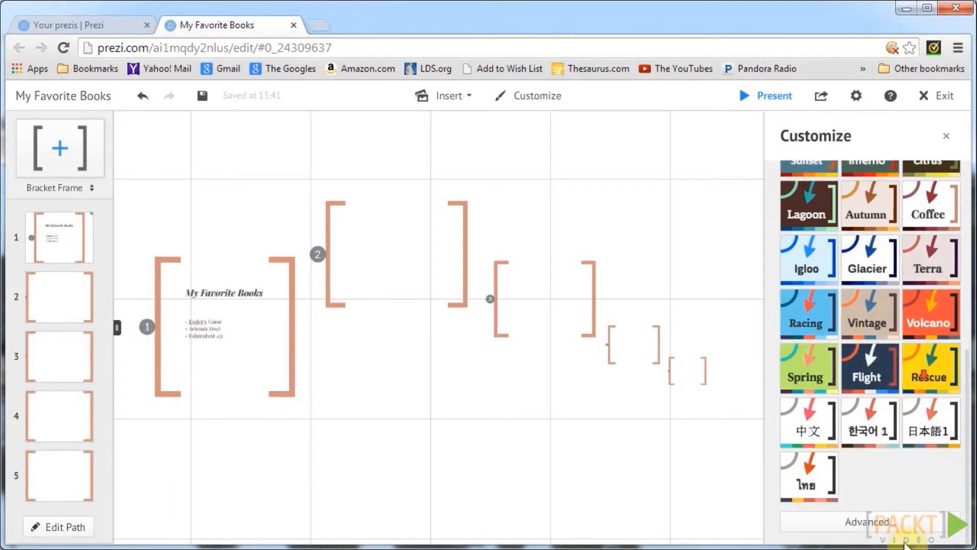
pyautogui.click(888, 522)
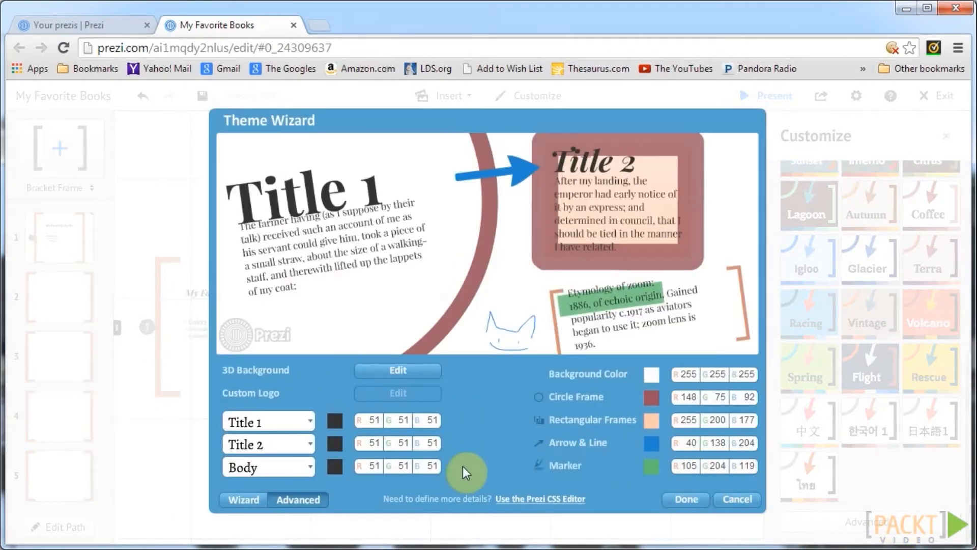
pyautogui.click(243, 500)
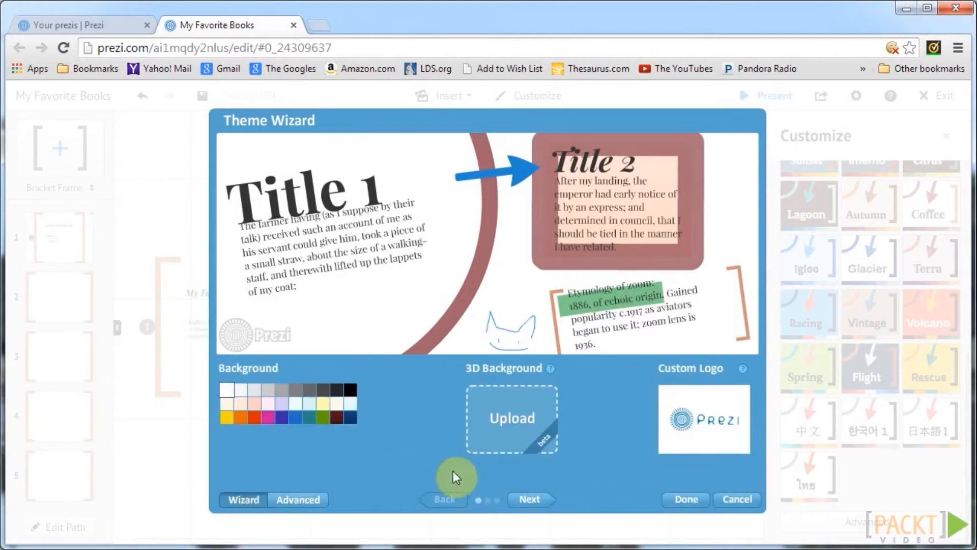
pyautogui.click(539, 503)
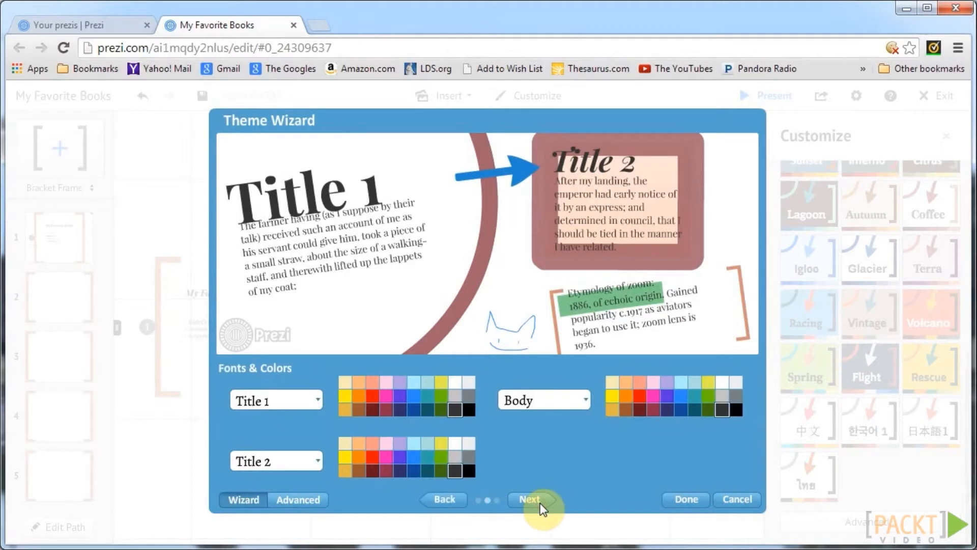
pyautogui.click(540, 500)
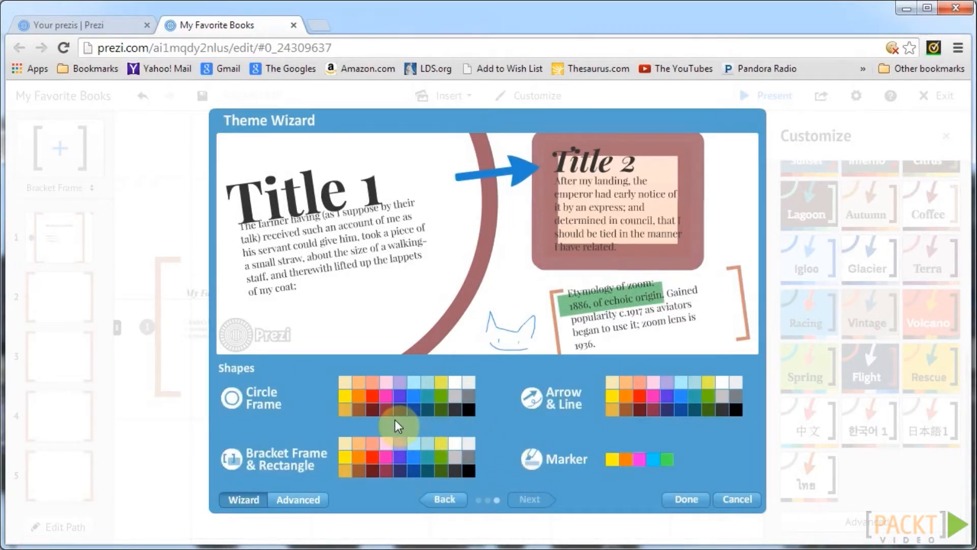
# Try brown circle frames, golden bracket frames and rectangles, and an orange marker as the theme's shape colors.
pyautogui.click(373, 412)
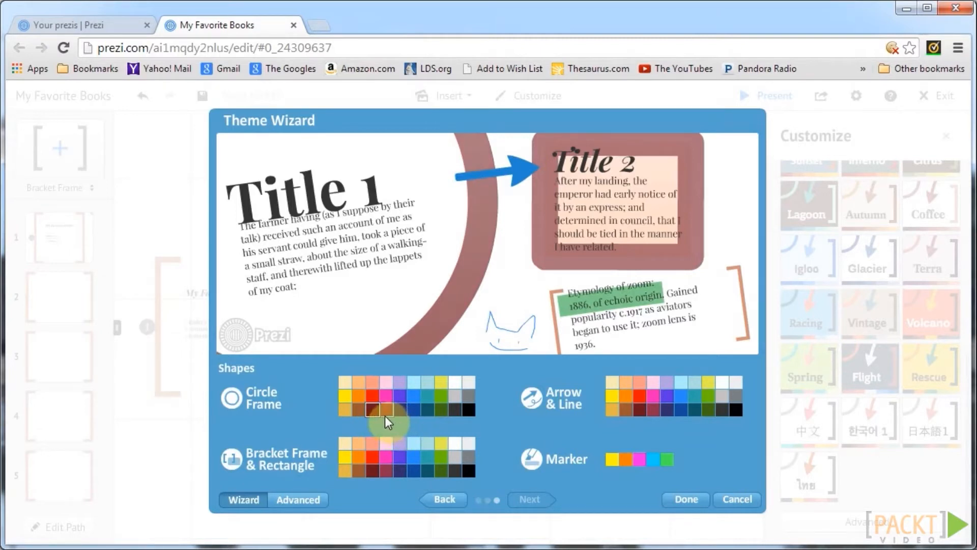
pyautogui.click(361, 408)
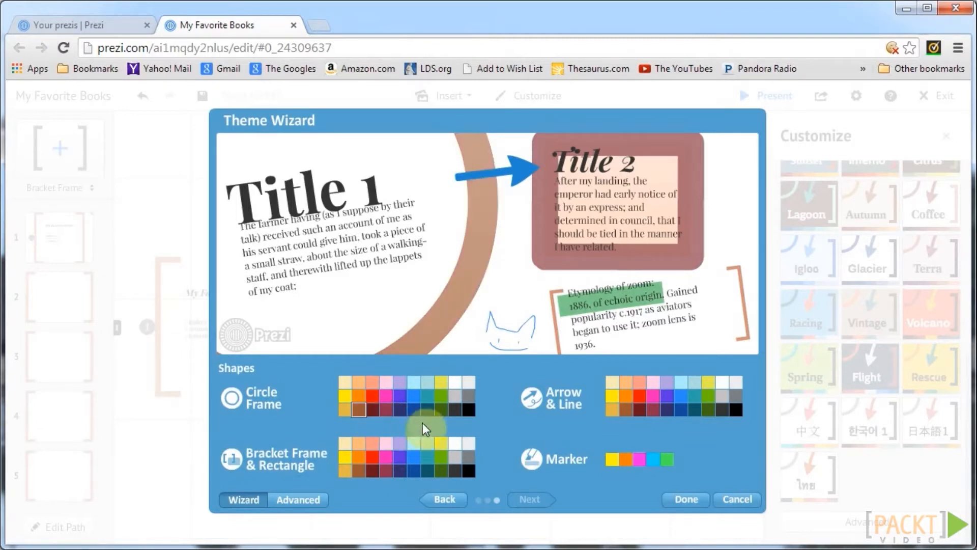
pyautogui.click(346, 471)
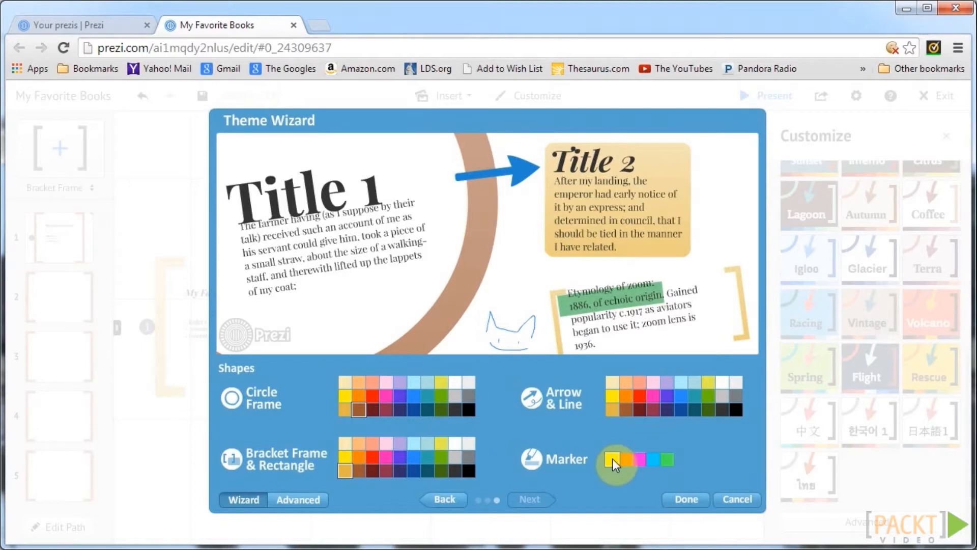
pyautogui.click(625, 464)
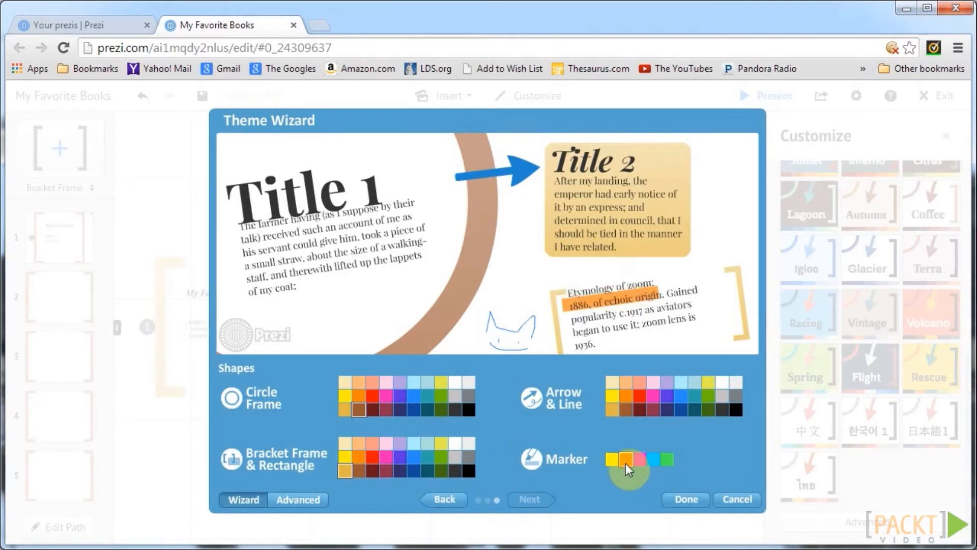
# Look at the advanced theme settings and the 3D background layers, and cancel out without keeping the theme changes.
pyautogui.click(306, 499)
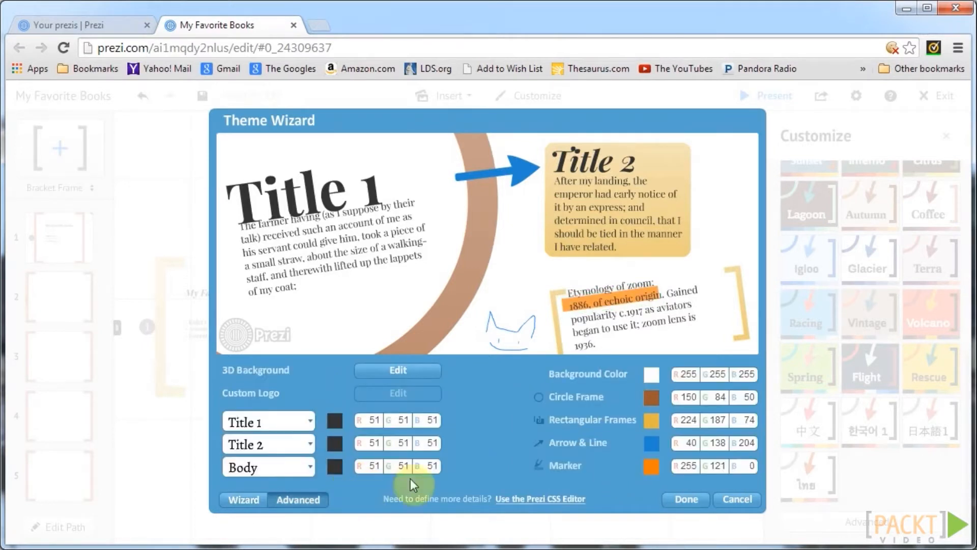
pyautogui.click(427, 371)
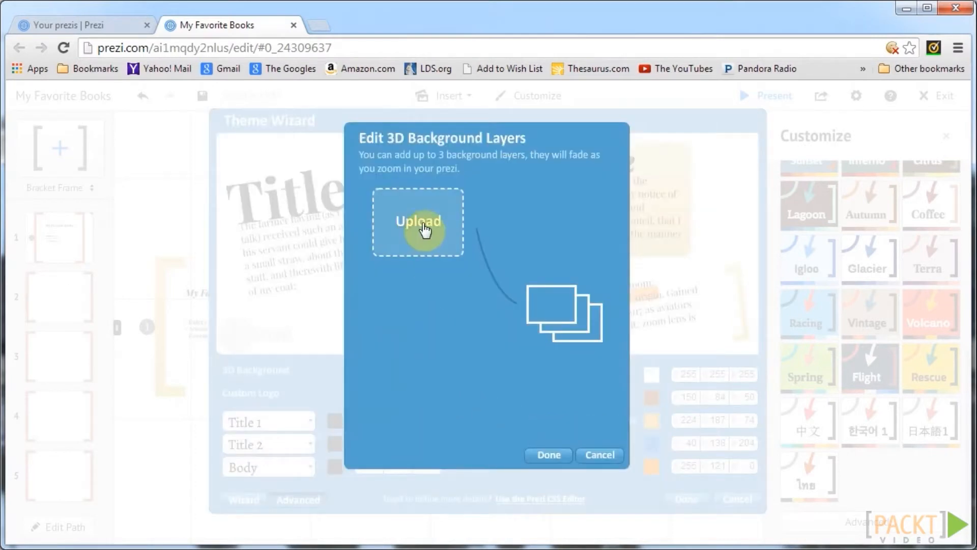
pyautogui.click(599, 454)
pyautogui.click(737, 499)
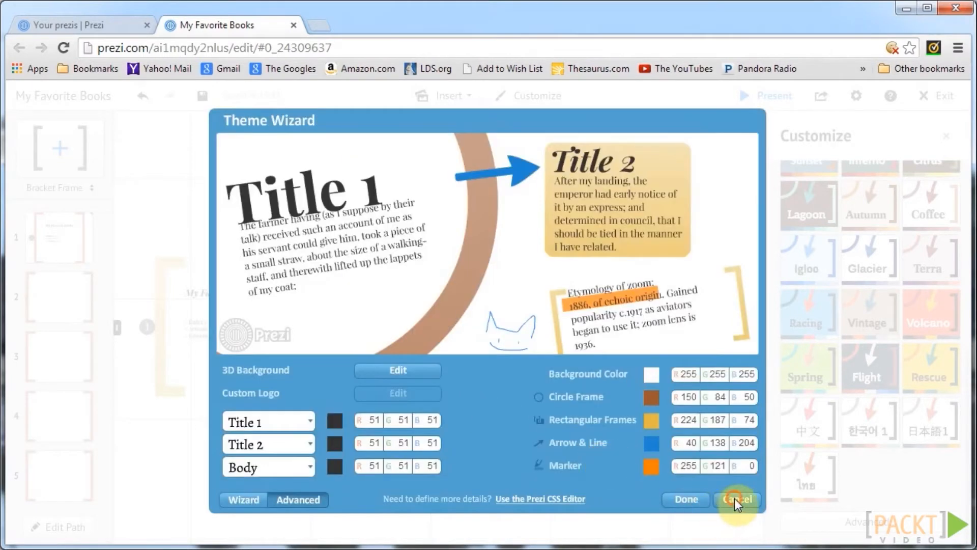
# Set the library bookshelf picture as the prezi's background image.
pyautogui.scroll(7, 841, 406)
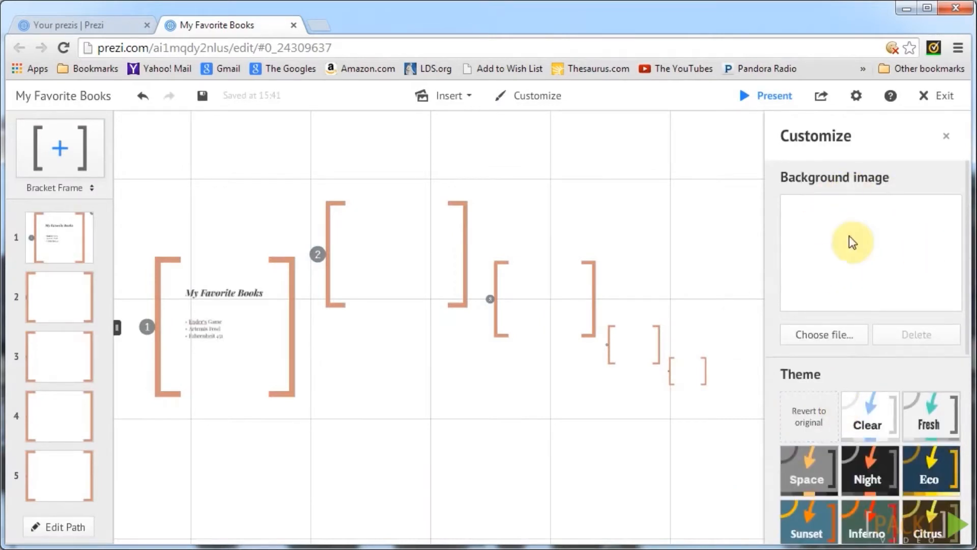
pyautogui.click(845, 340)
pyautogui.doubleClick(681, 278)
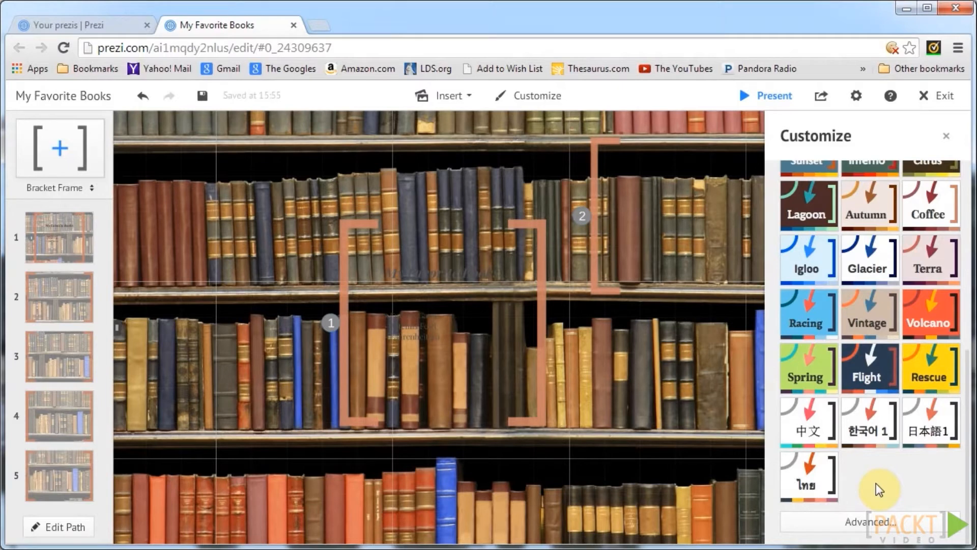
# In the Theme Wizard, set the Title 1 font color to pale yellow and Title 2 to very light gray.
pyautogui.click(872, 520)
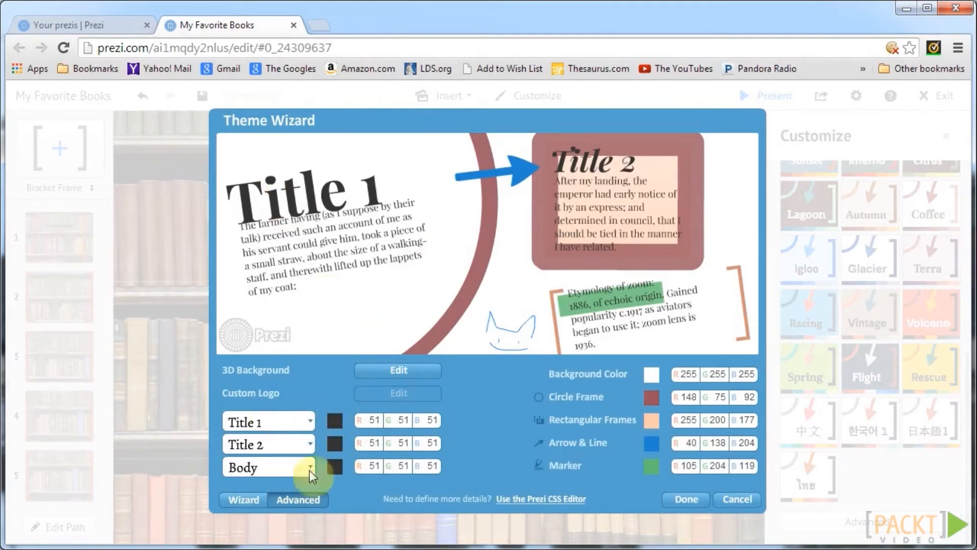
pyautogui.click(238, 492)
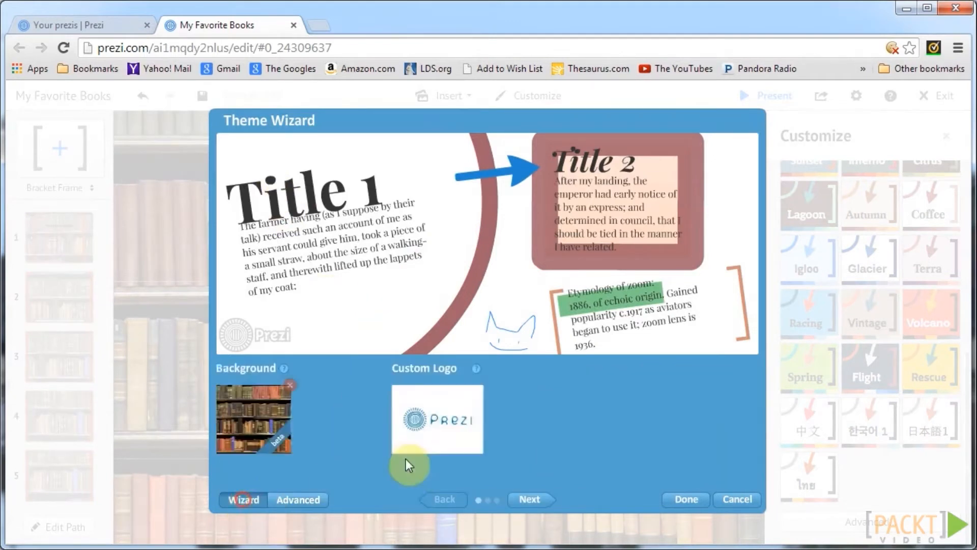
pyautogui.click(532, 503)
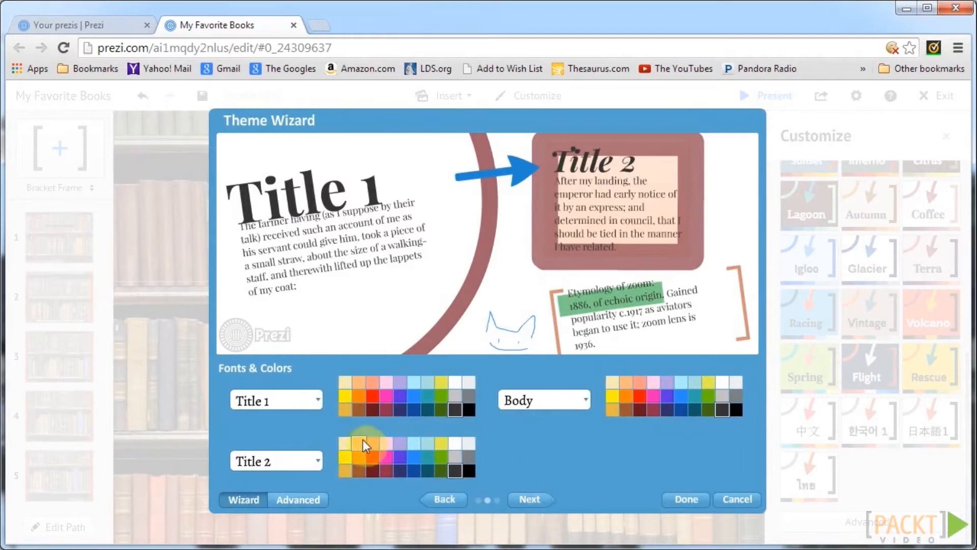
pyautogui.click(347, 382)
pyautogui.click(470, 444)
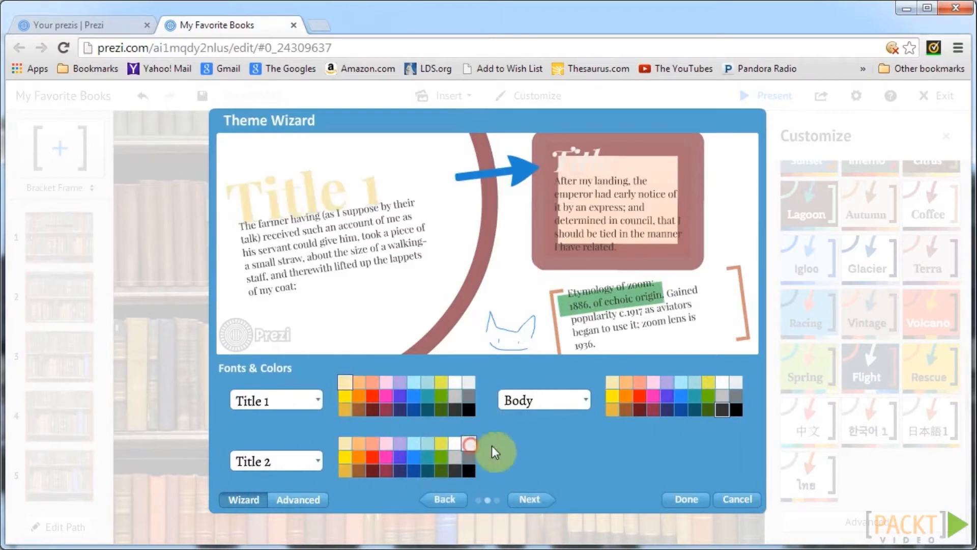
# Set bracket frames and rectangles to dark red and circle frames to bright red, and apply the theme.
pyautogui.click(373, 470)
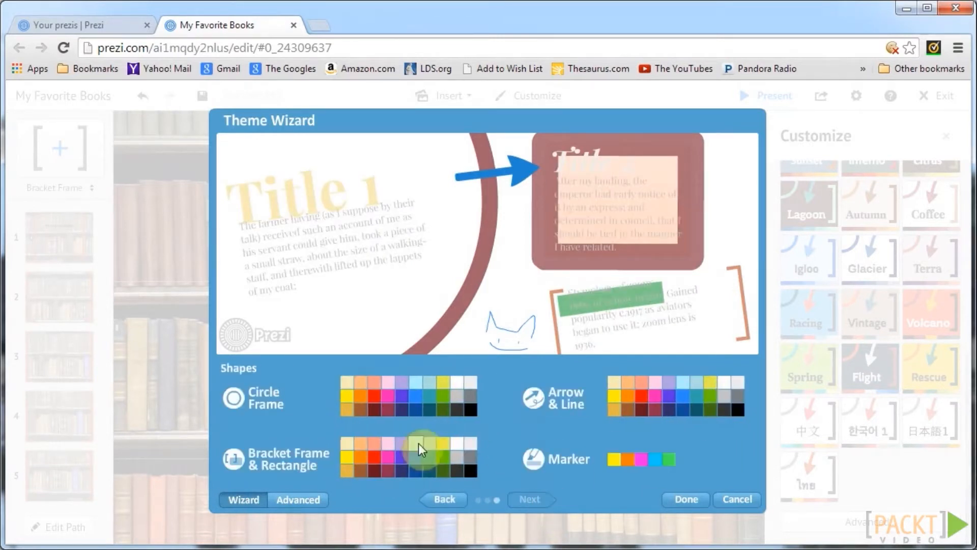
pyautogui.click(373, 471)
pyautogui.click(375, 399)
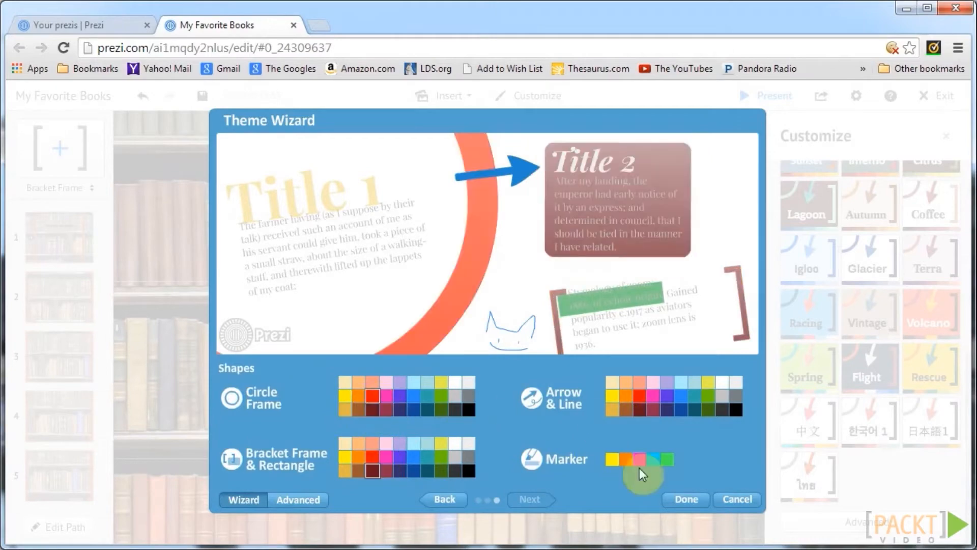
pyautogui.click(686, 499)
# Zoom and pan around the canvas to examine the frames and text against the bookshelf background.
pyautogui.scroll(-5, 657, 396)
pyautogui.scroll(5, 565, 339)
pyautogui.scroll(-5, 672, 379)
pyautogui.moveTo(623, 395); pyautogui.dragTo(570, 397)
pyautogui.scroll(-2, 569, 398)
pyautogui.moveTo(462, 356); pyautogui.dragTo(417, 332)
pyautogui.scroll(-2, 374, 319)
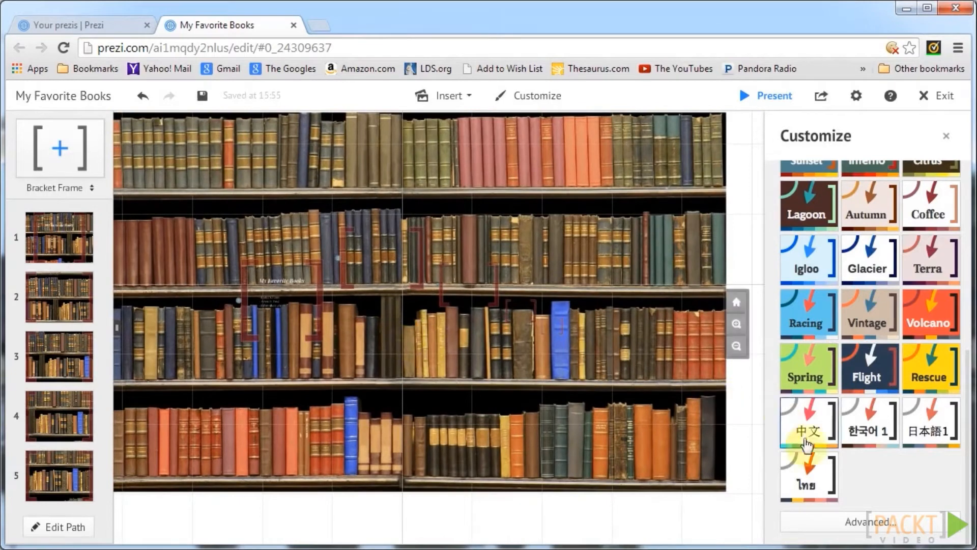
# Add Empty_book.jpg as the second 3D background layer beneath the bookshelf image and apply the theme.
pyautogui.click(872, 522)
pyautogui.click(429, 371)
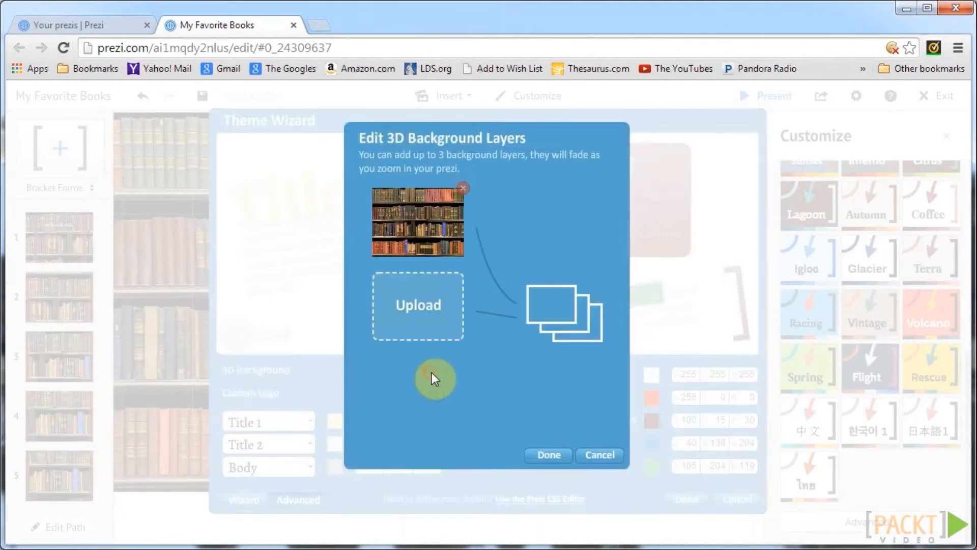
pyautogui.click(429, 324)
pyautogui.click(705, 298)
pyautogui.scroll(-3, 728, 306)
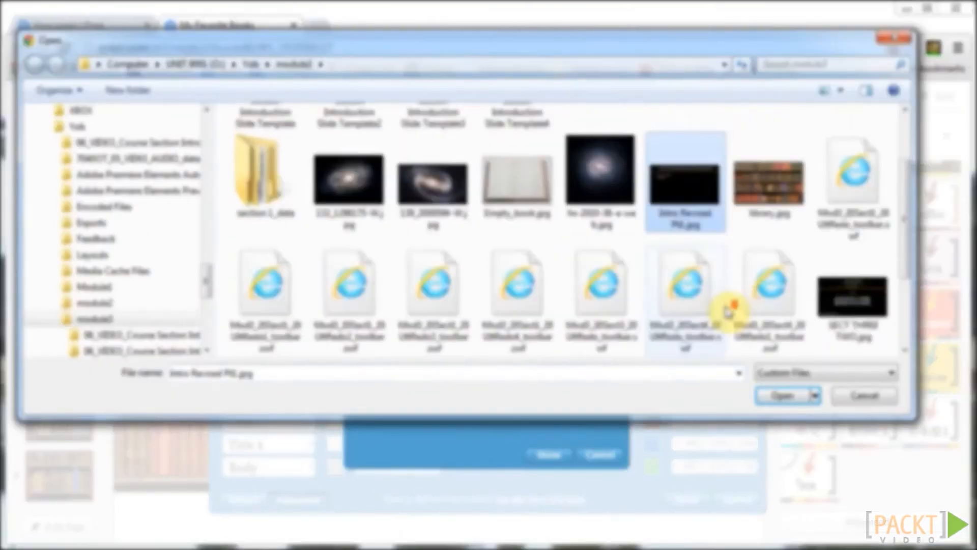
pyautogui.doubleClick(523, 142)
pyautogui.click(593, 405)
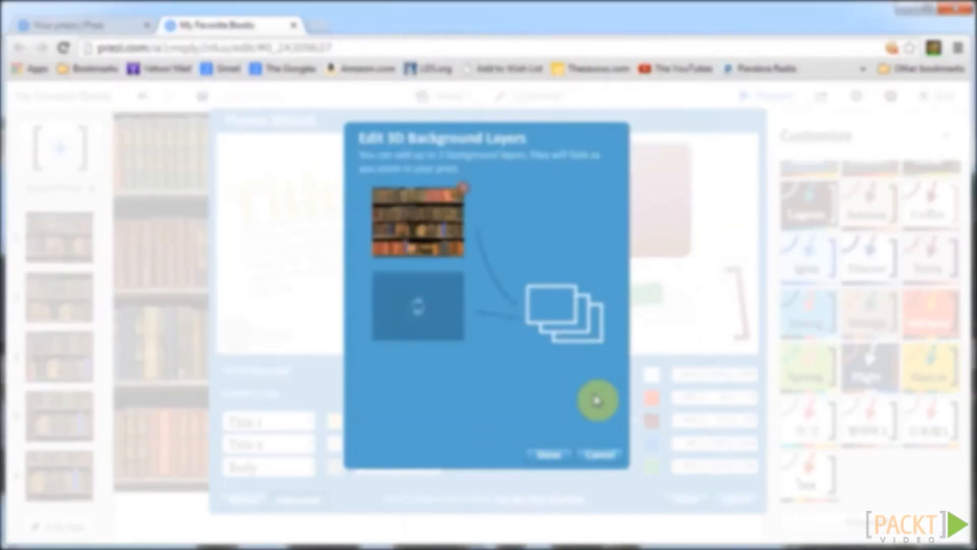
pyautogui.click(558, 453)
pyautogui.click(686, 501)
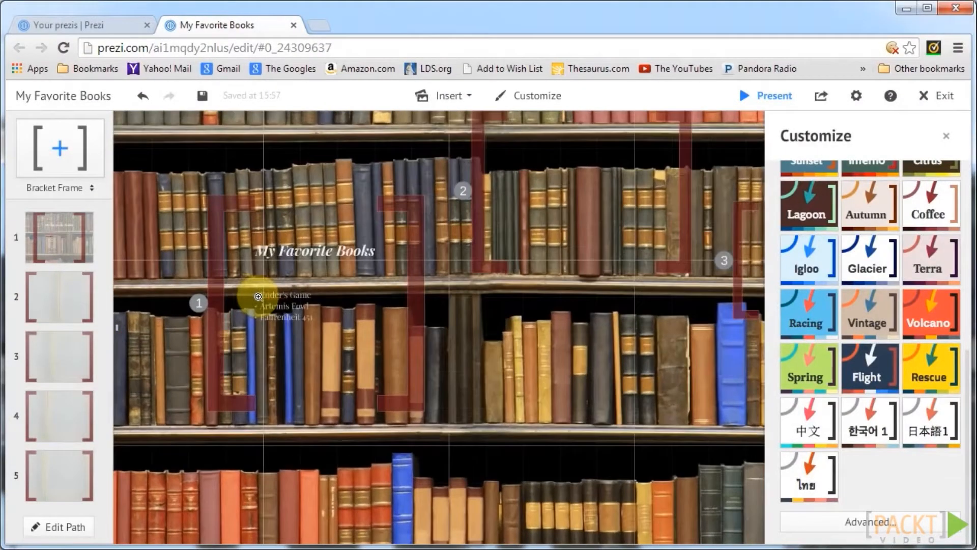
# Zoom in and out around the first frame to check the transition between the 3D background layers.
pyautogui.click(258, 296)
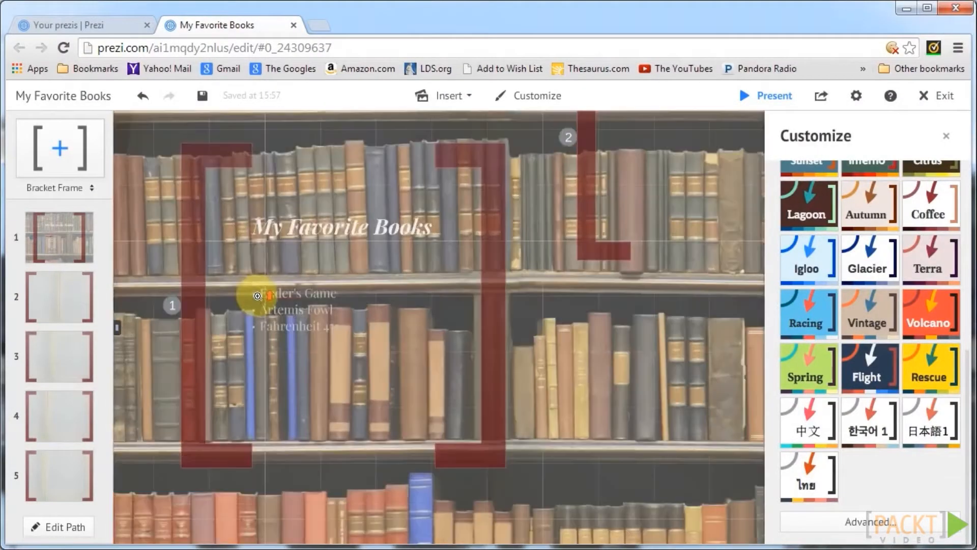
pyautogui.scroll(-2, 402, 336)
pyautogui.scroll(2, 399, 408)
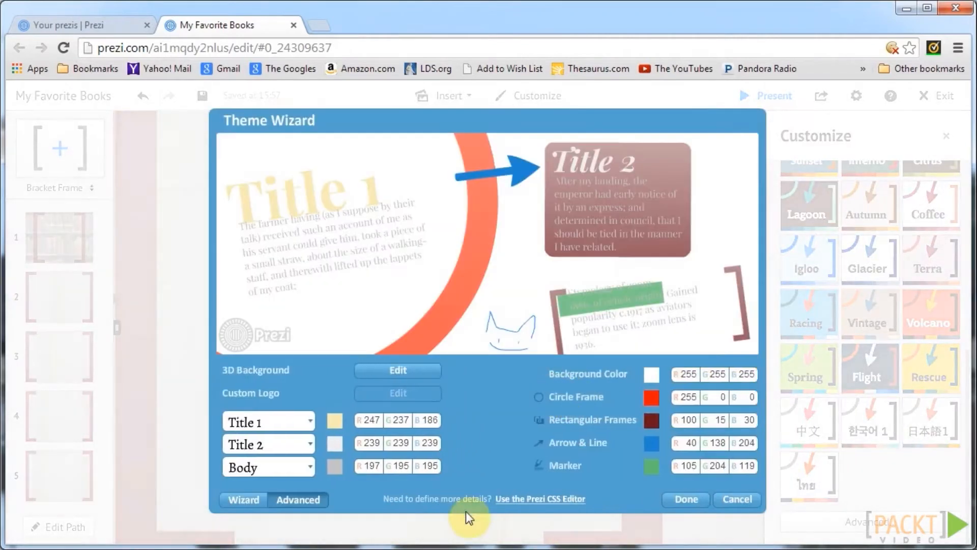
# Change the theme's title font color to a golden orange in the Theme Wizard and apply it.
pyautogui.click(265, 496)
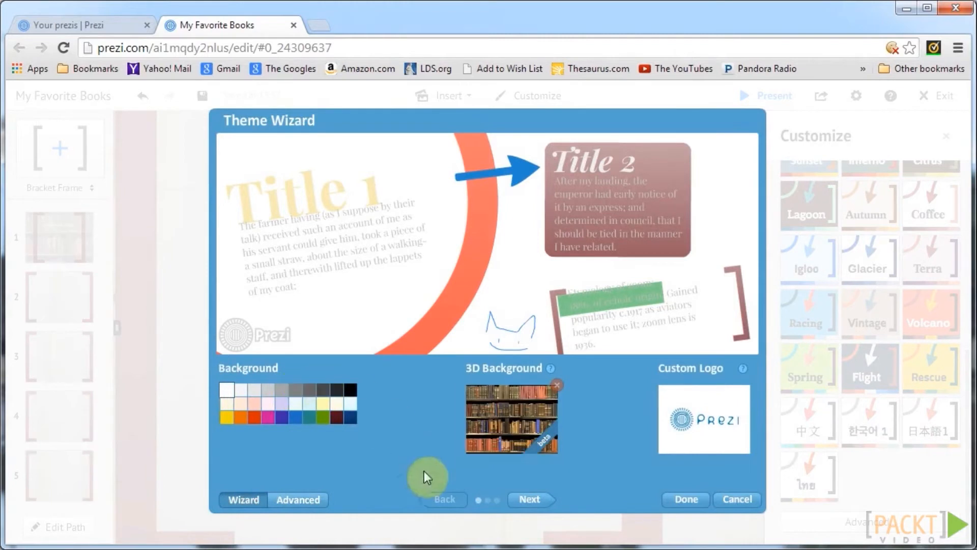
pyautogui.click(533, 503)
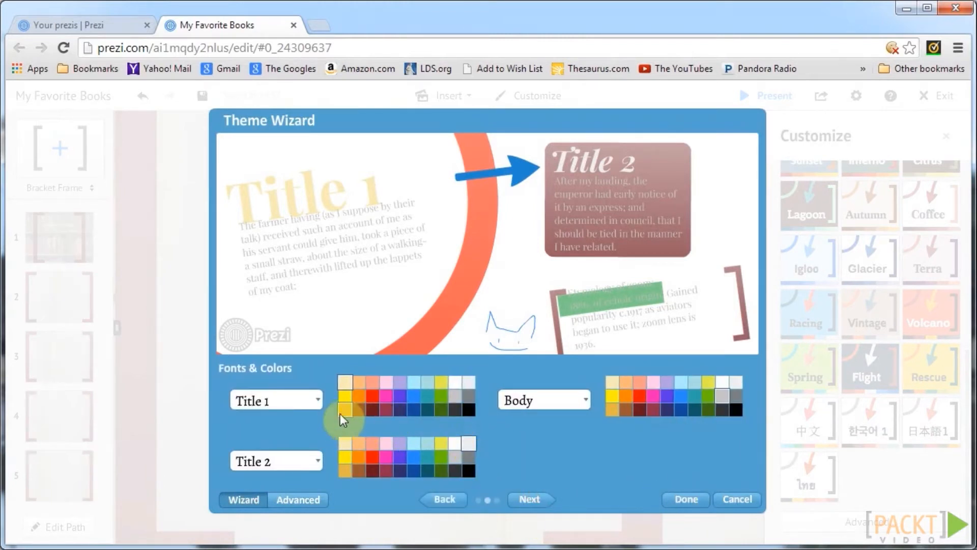
pyautogui.click(357, 411)
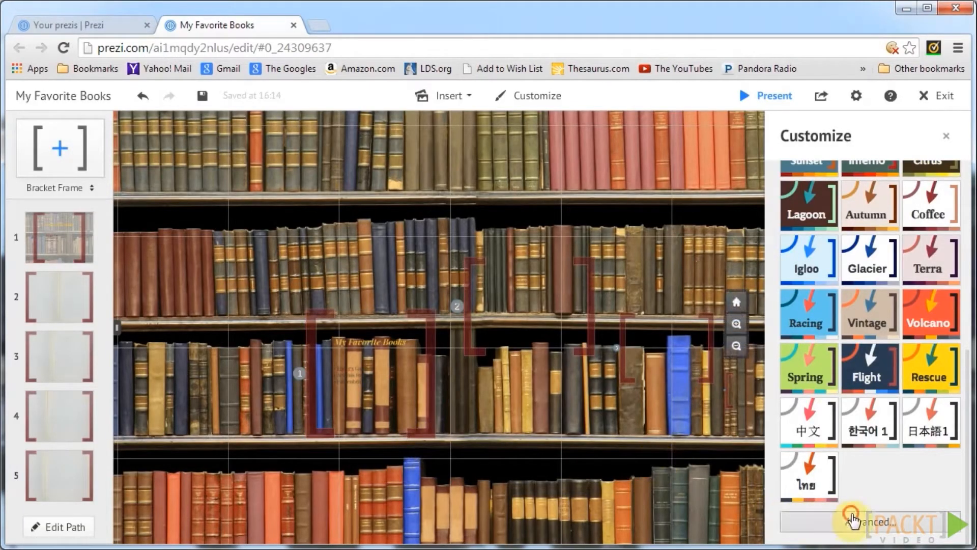
# Open the theme in the Prezi CSS Editor and review its font-face and background rules.
pyautogui.click(872, 522)
pyautogui.click(560, 499)
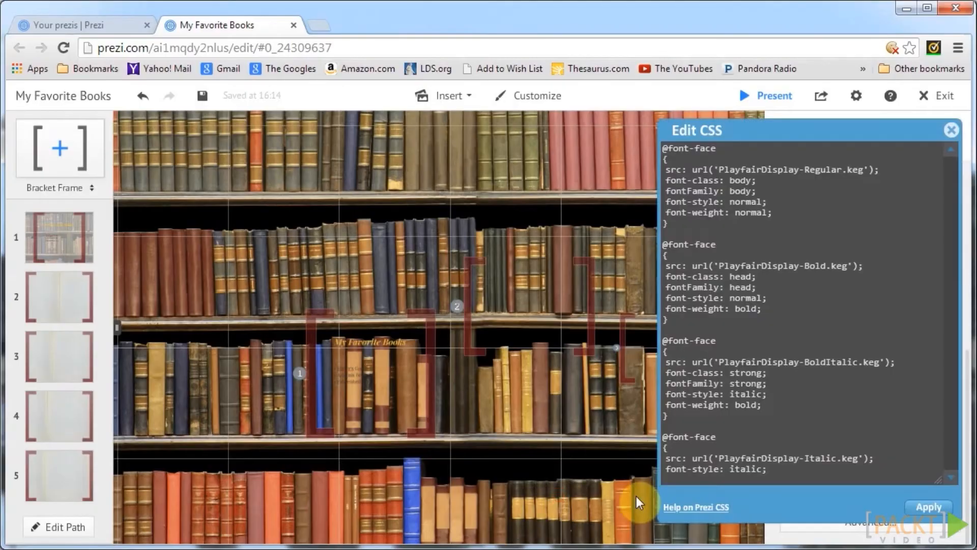
pyautogui.scroll(-5, 723, 314)
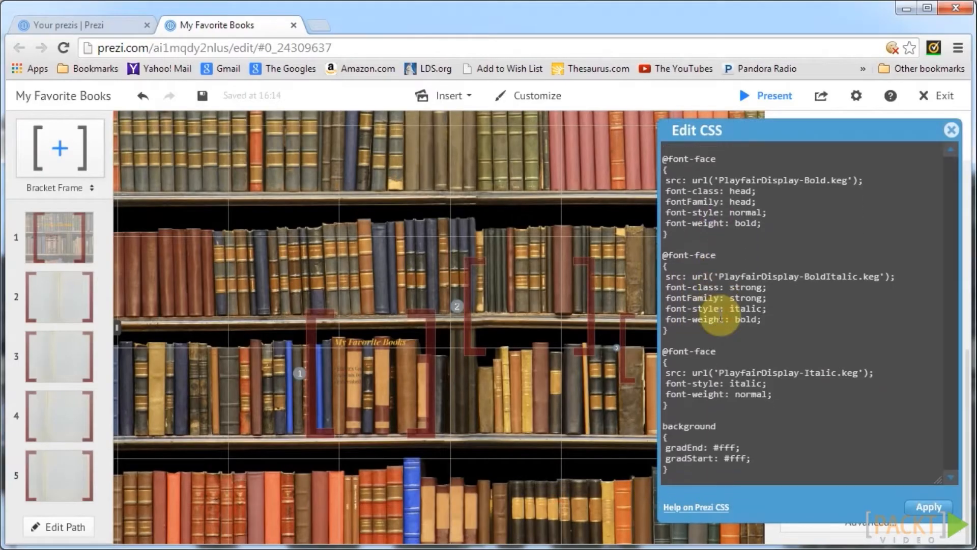
# Set the borderThickness of frame.bracket to 5 in the theme CSS, apply it, and zoom to a bracket frame to check the border.
pyautogui.scroll(-10, 728, 313)
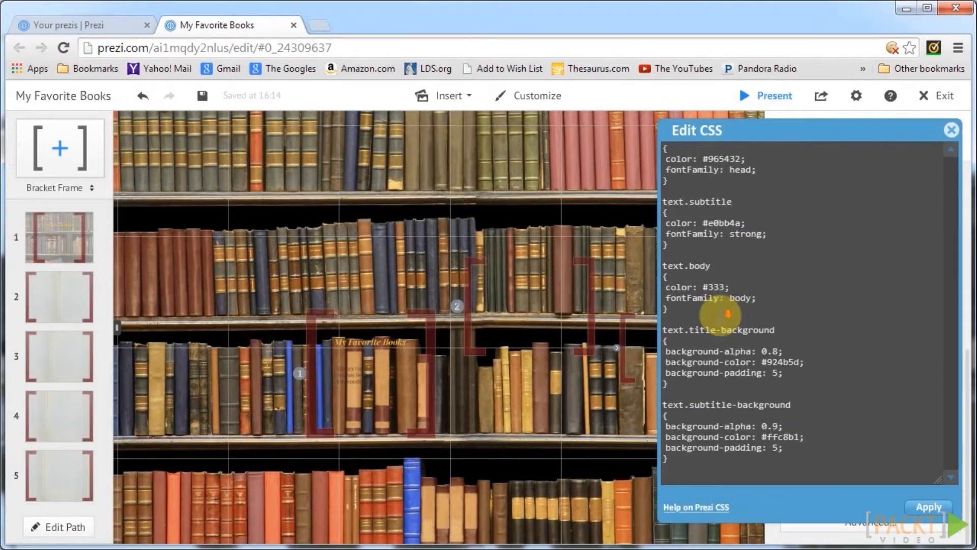
pyautogui.scroll(-4, 728, 318)
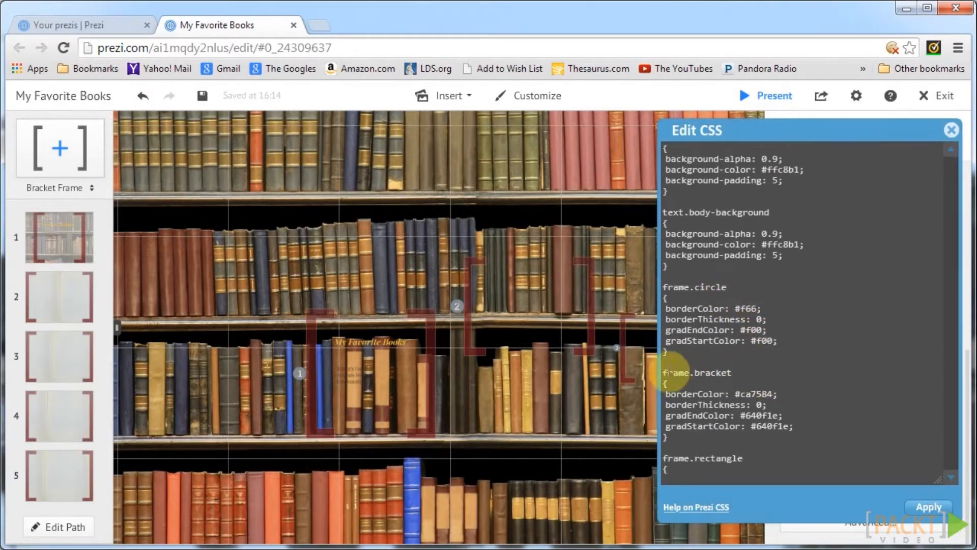
pyautogui.click(762, 404)
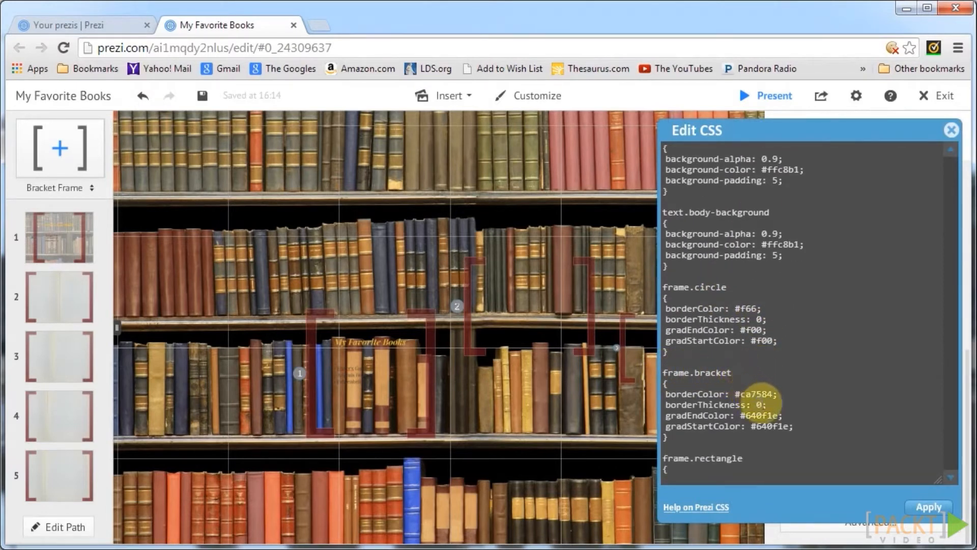
pyautogui.press('BackSpace')
pyautogui.write('5')
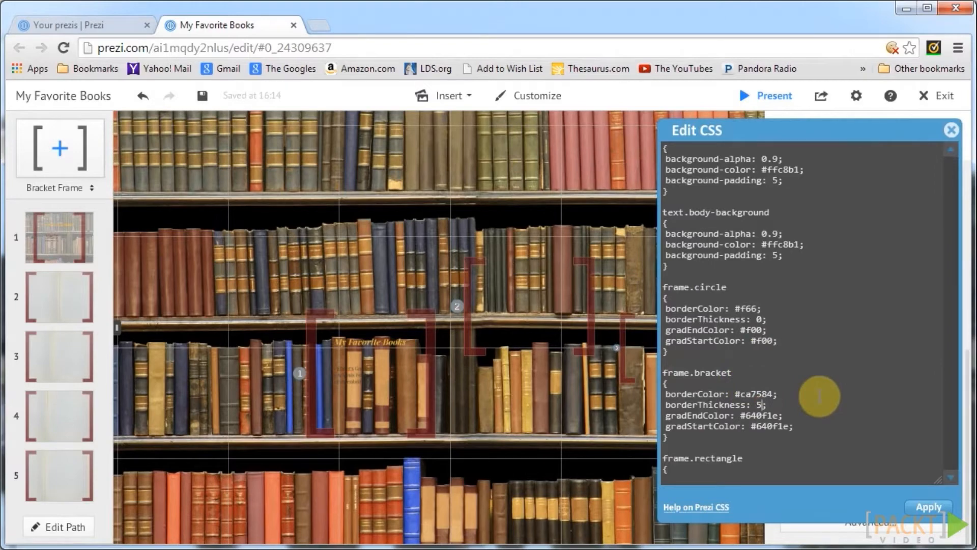
pyautogui.click(928, 508)
pyautogui.click(430, 393)
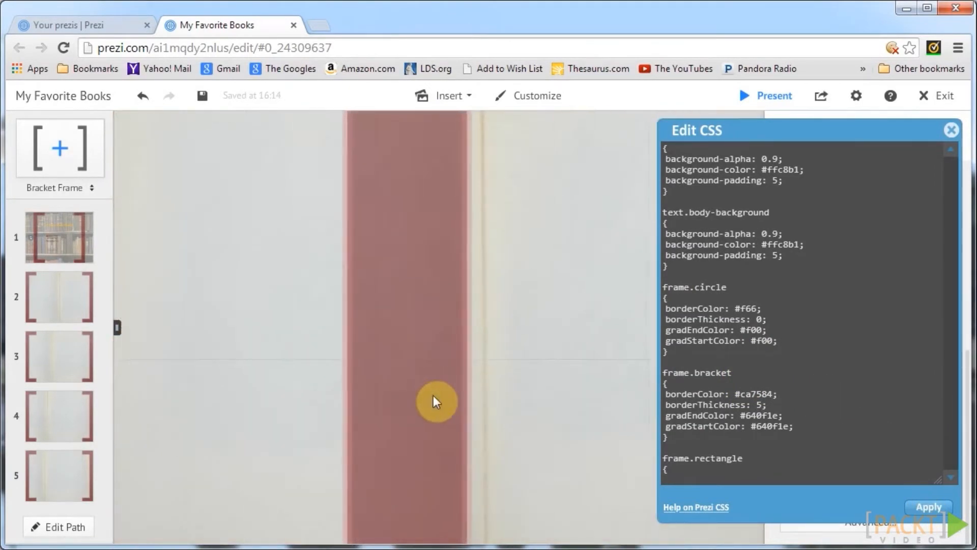
# Raise the frame.bracket borderThickness to 15, apply the CSS, and inspect the thicker border at the frame's corner.
pyautogui.click(761, 406)
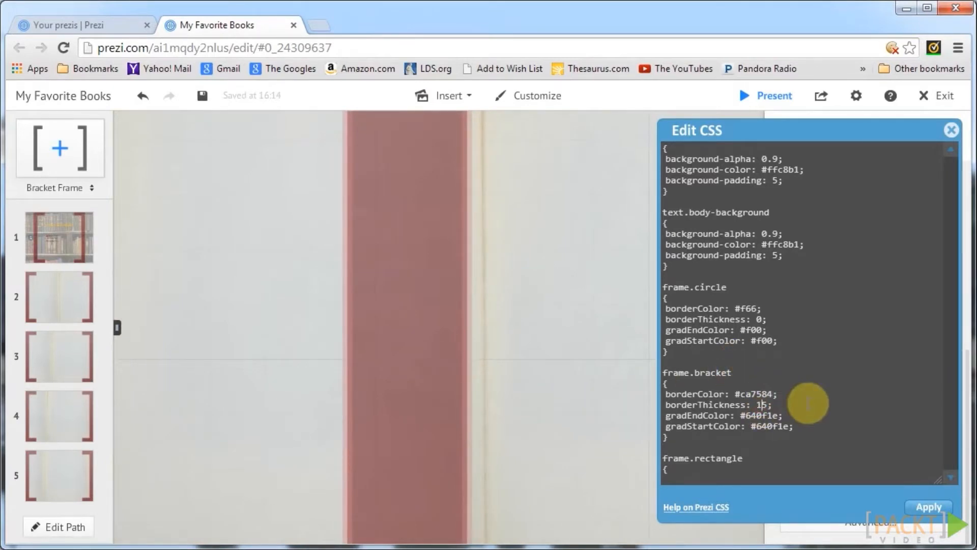
pyautogui.write('1')
pyautogui.click(929, 509)
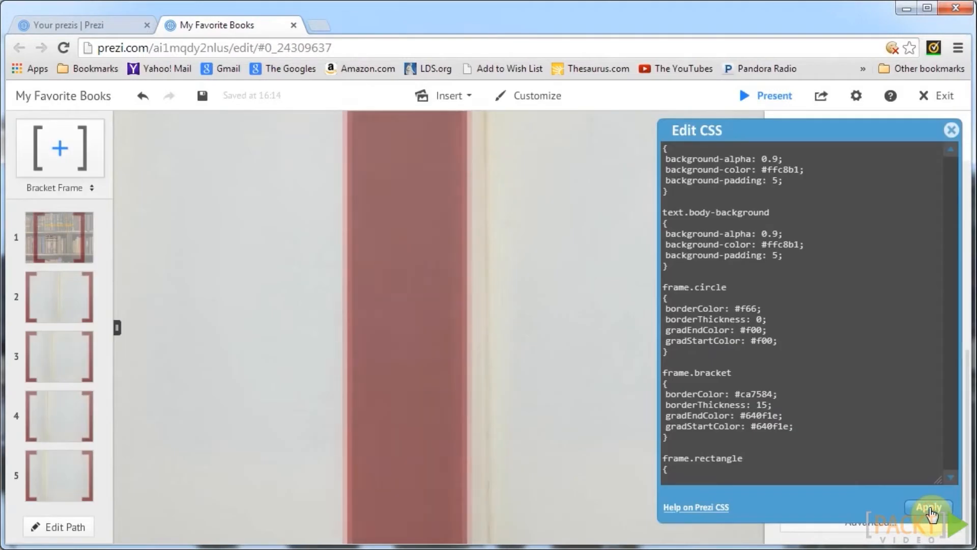
pyautogui.scroll(-3, 417, 383)
pyautogui.moveTo(416, 383); pyautogui.dragTo(425, 313)
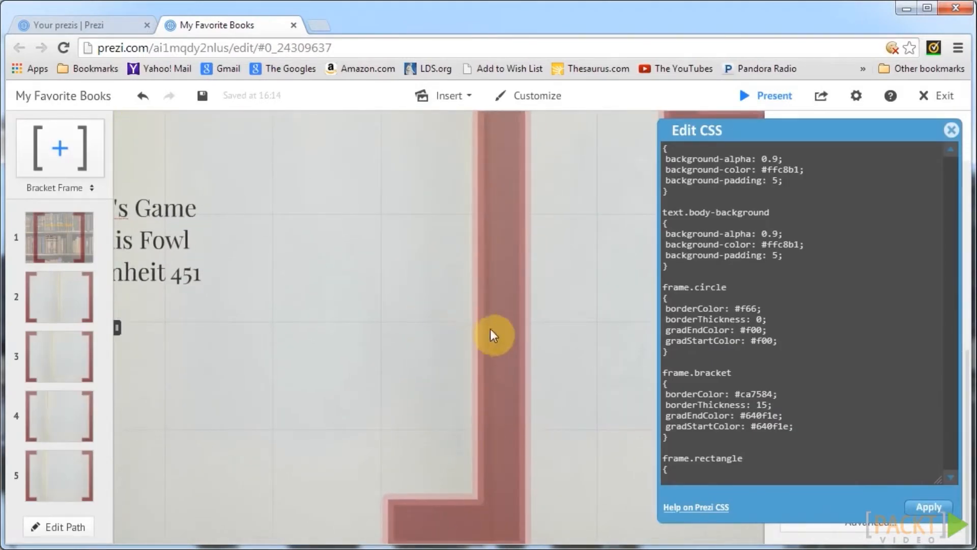
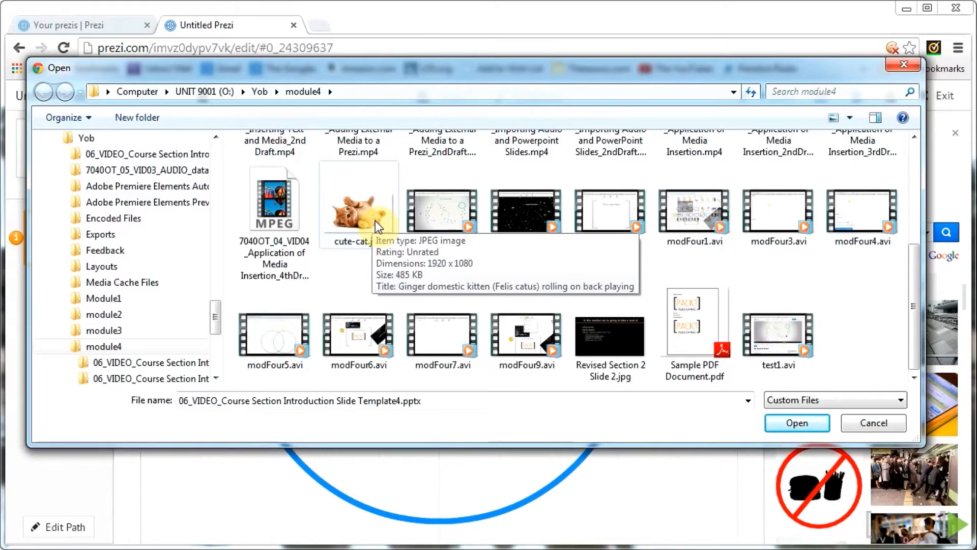
# Insert the cute-cat image file from the module4 folder into the circle frame and deselect it.
pyautogui.doubleClick(375, 221)
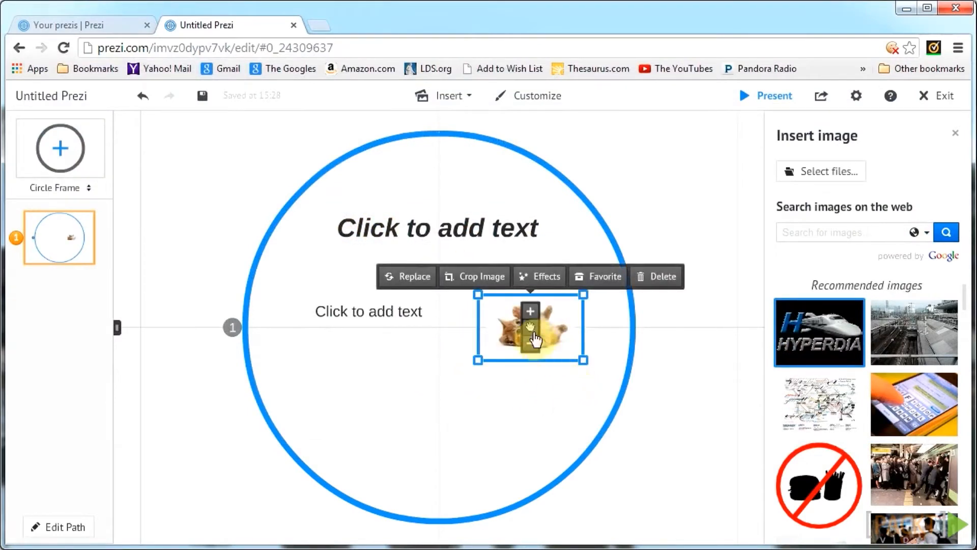
pyautogui.click(564, 370)
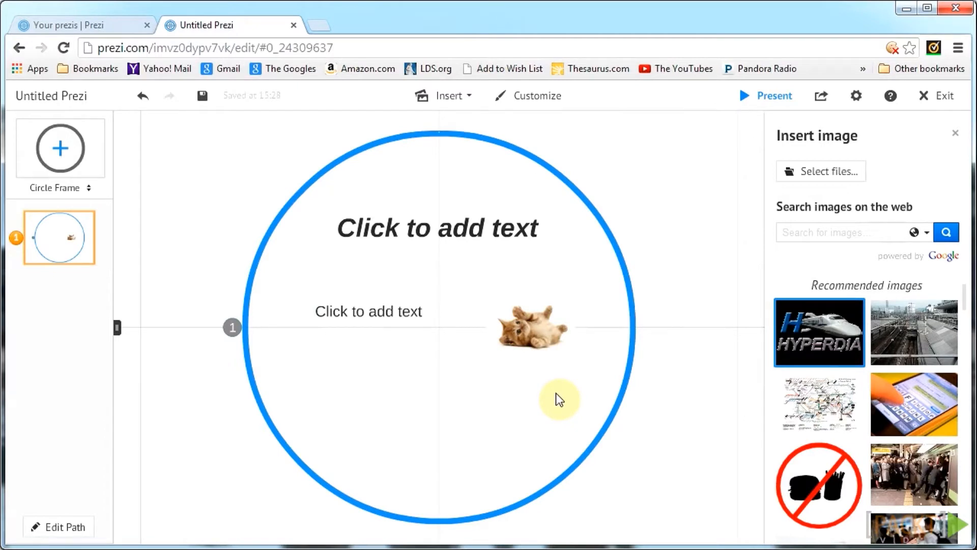
# Restrict the web image search to images licensed for commercial use, keeping all sources selected.
pyautogui.click(810, 234)
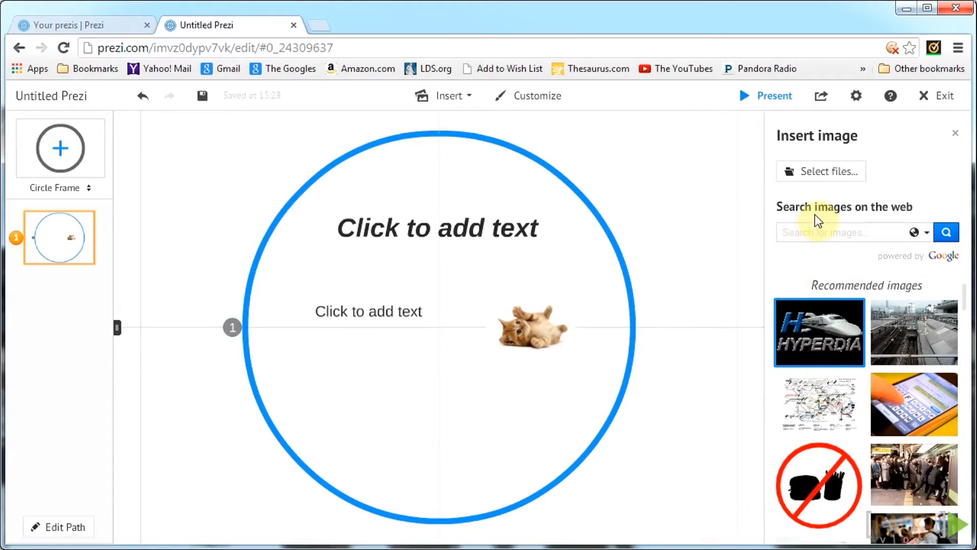
pyautogui.click(921, 233)
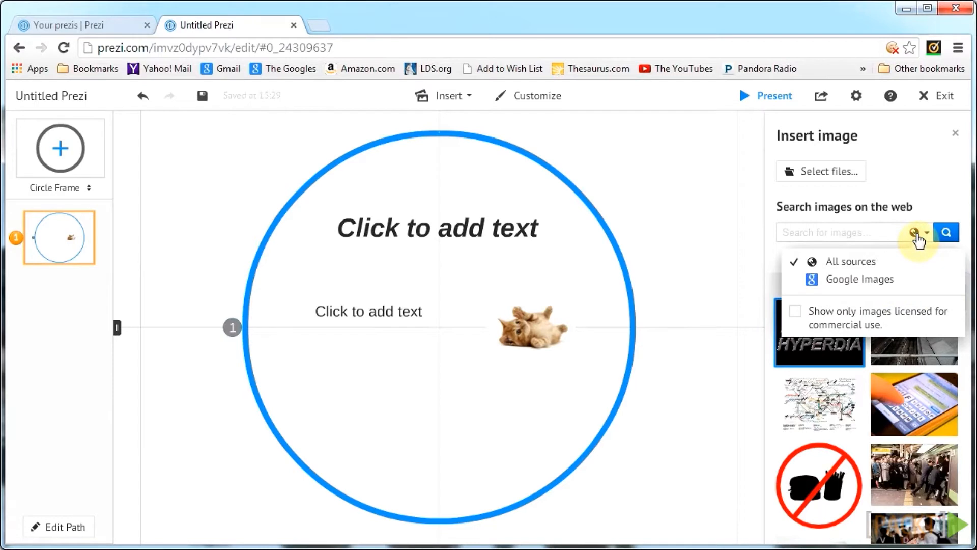
pyautogui.click(797, 311)
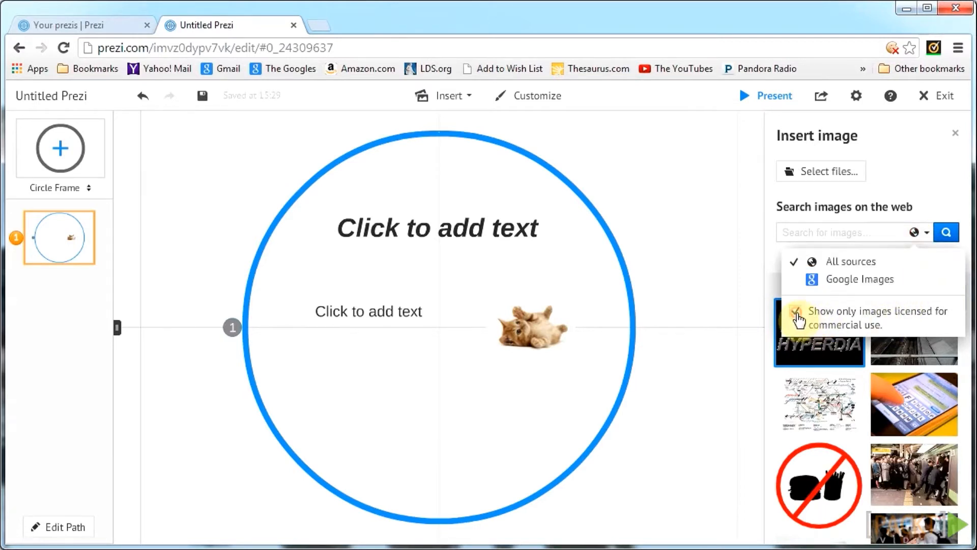
pyautogui.click(812, 231)
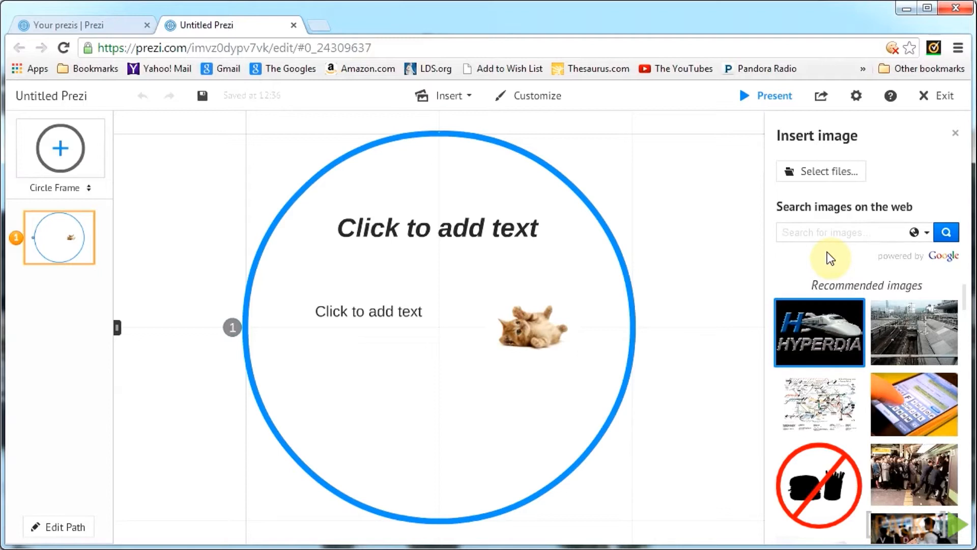
# Search the web images for Cats and place a cat photo from the results in the circle frame below the body text.
pyautogui.write('Cats')
pyautogui.press('Return')
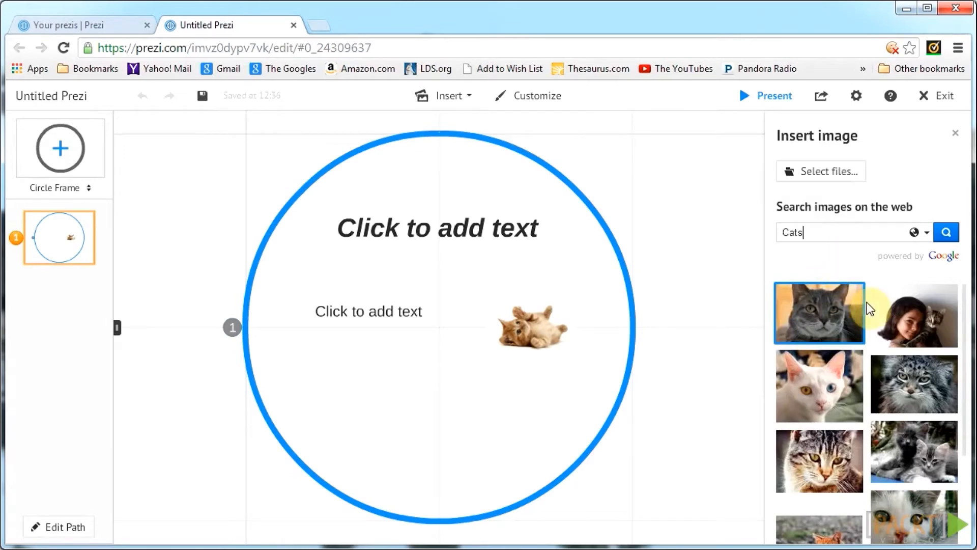
pyautogui.scroll(-3, 867, 303)
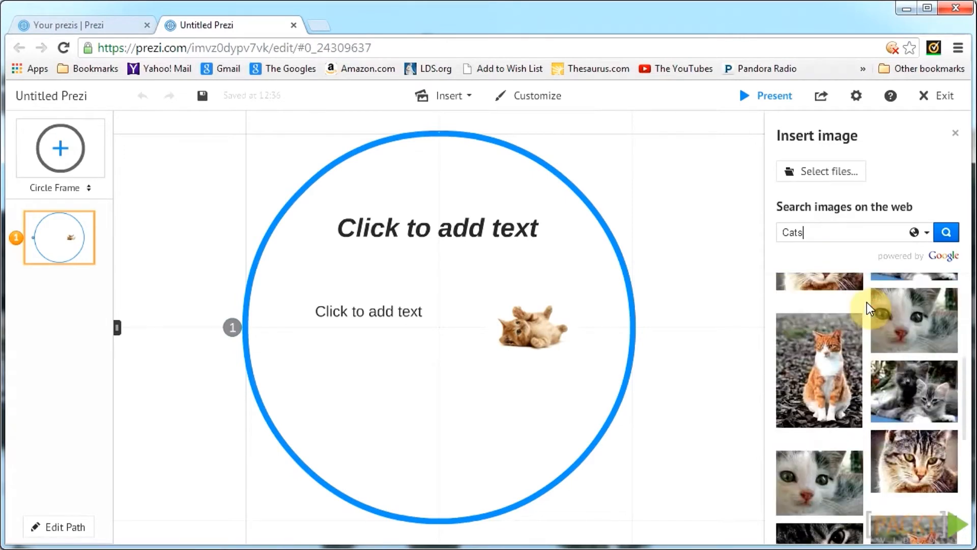
pyautogui.moveTo(840, 329); pyautogui.dragTo(360, 403)
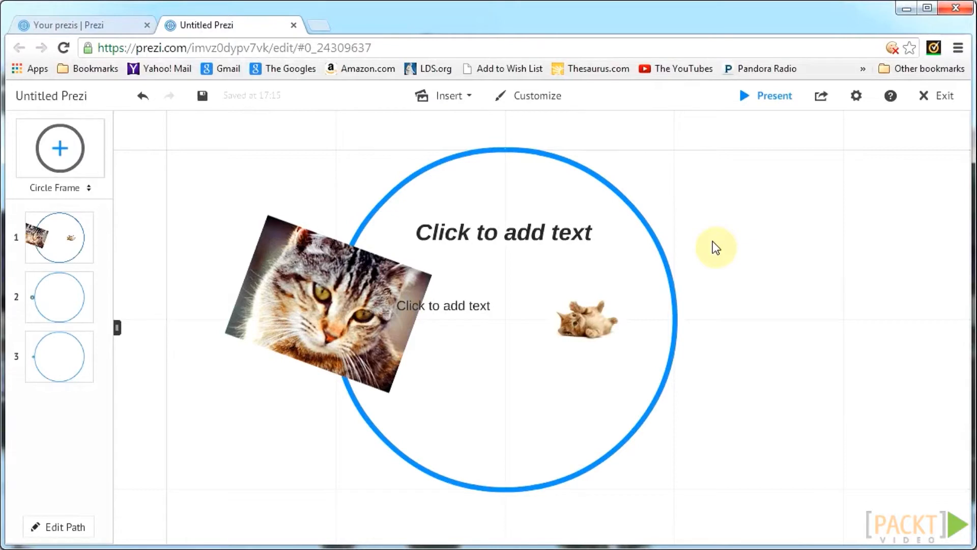
# Insert the green check mark symbol from the Cute style just outside the upper-right edge of the circle frame.
pyautogui.click(452, 101)
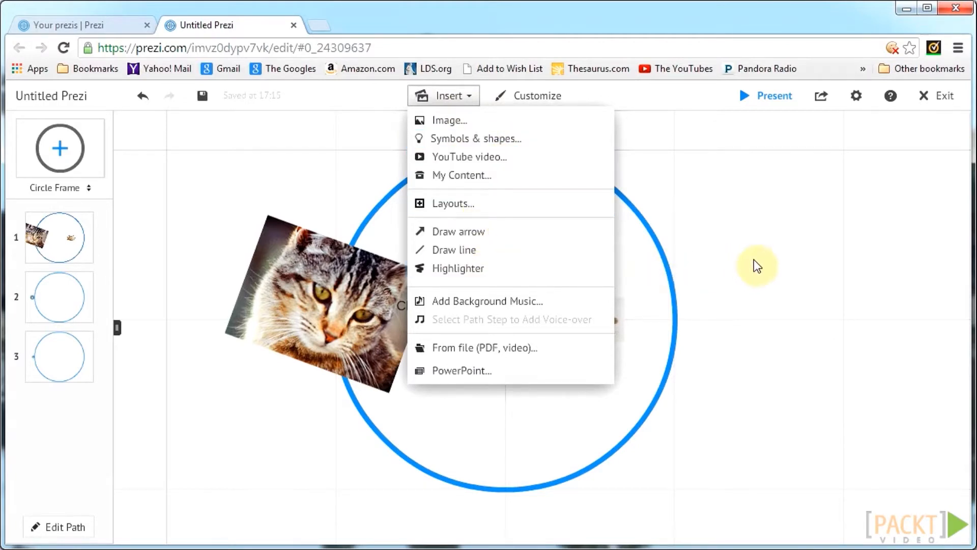
pyautogui.click(553, 148)
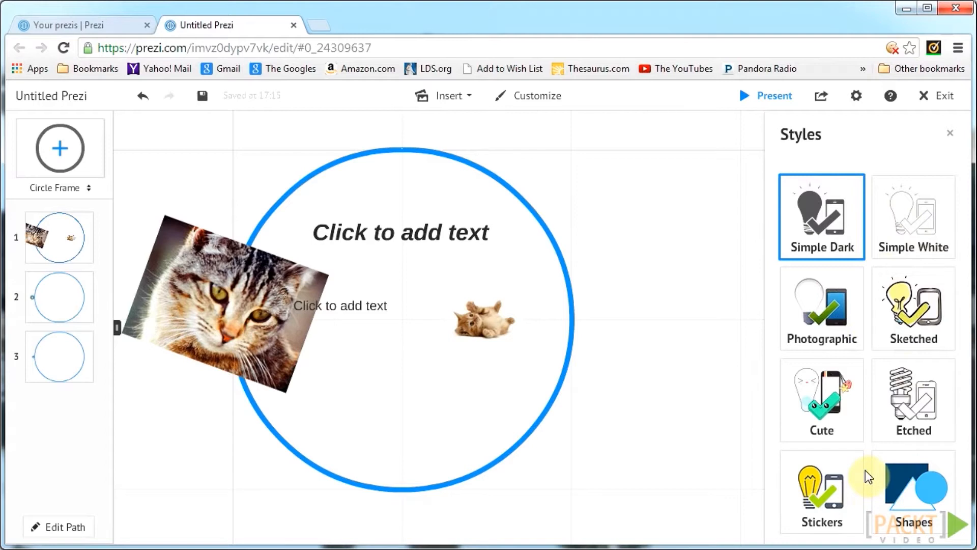
pyautogui.click(841, 414)
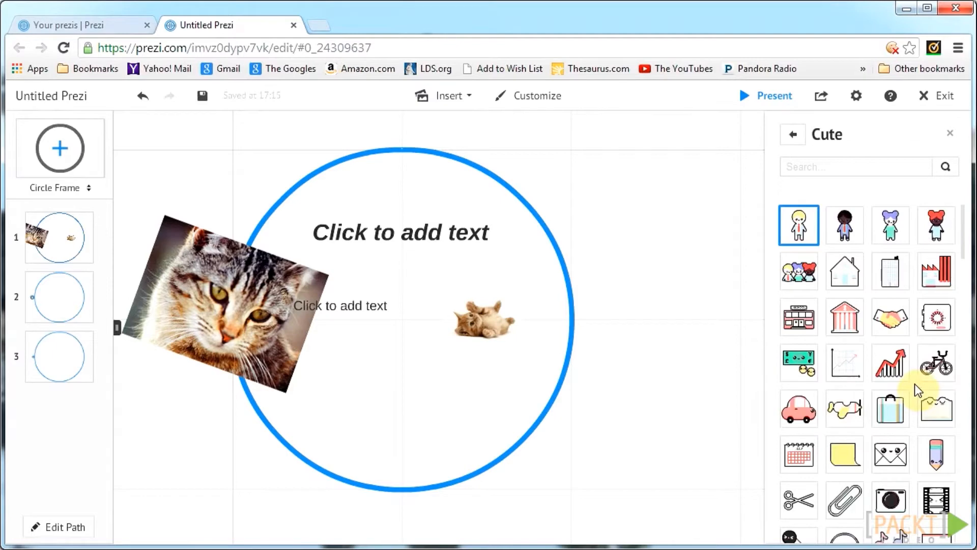
pyautogui.scroll(-10, 915, 384)
pyautogui.scroll(-5, 915, 384)
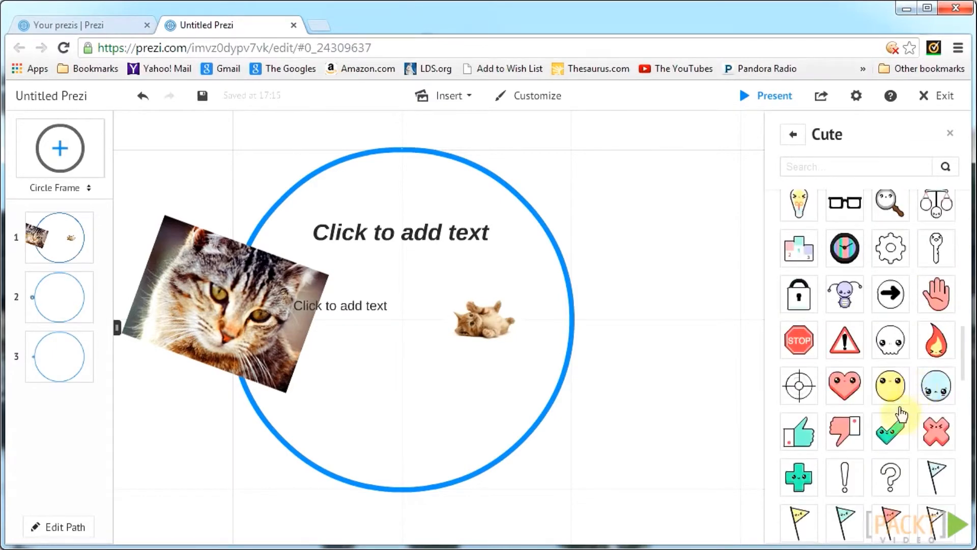
pyautogui.moveTo(890, 431); pyautogui.dragTo(597, 224)
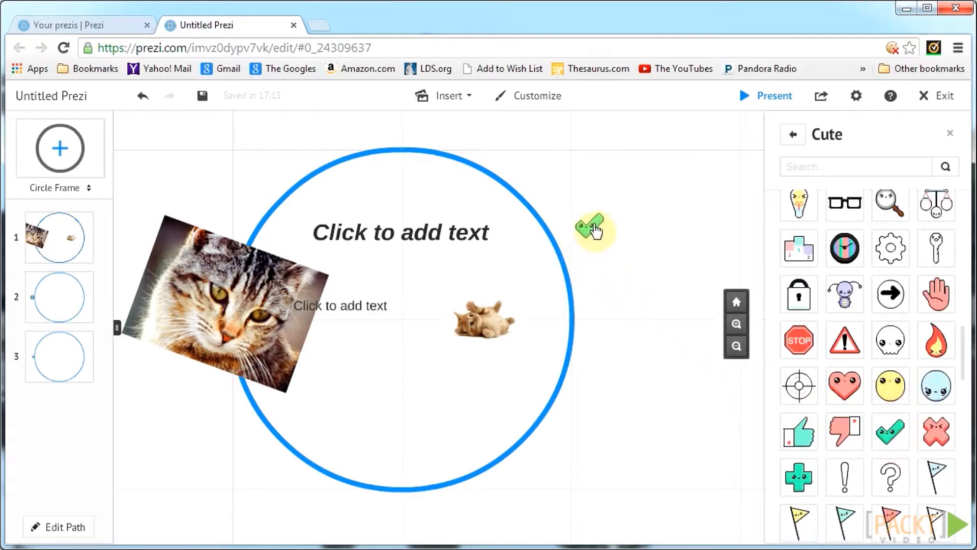
# Enlarge the check mark symbol and move it onto the circle frame's edge beside the title text.
pyautogui.click(597, 204)
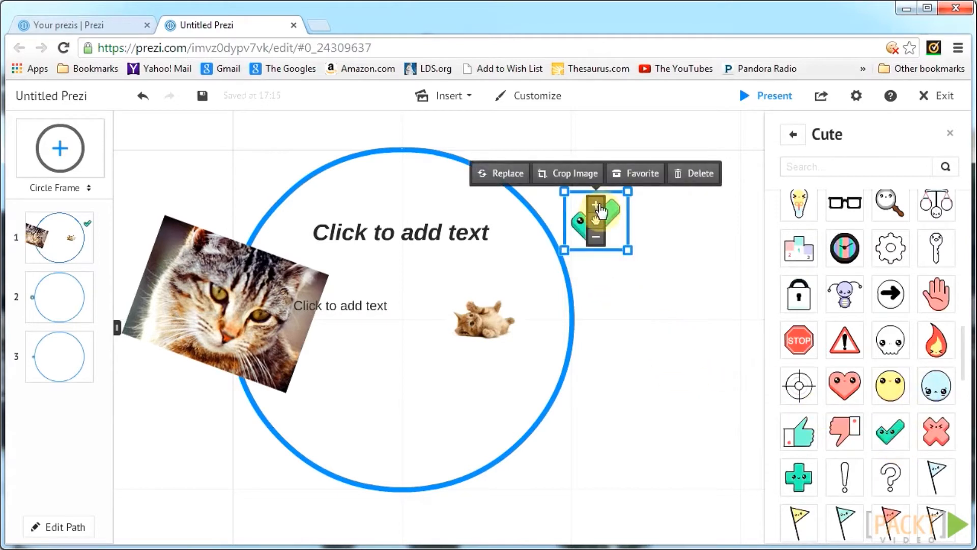
pyautogui.click(597, 204)
pyautogui.moveTo(628, 237); pyautogui.dragTo(579, 243)
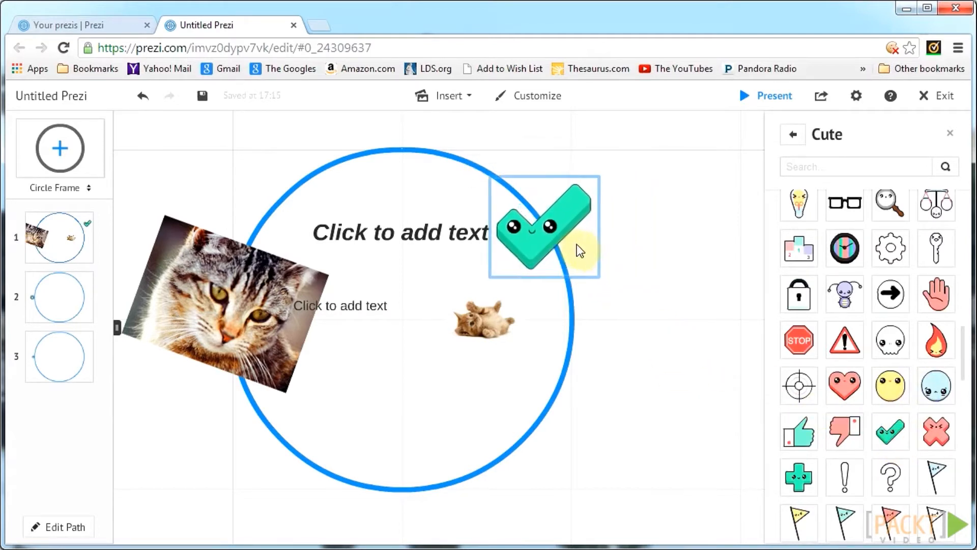
pyautogui.click(683, 319)
# Browse the Simple White symbols and place a person symbol from the Simple Dark style to the right of the circle frame.
pyautogui.scroll(10, 916, 443)
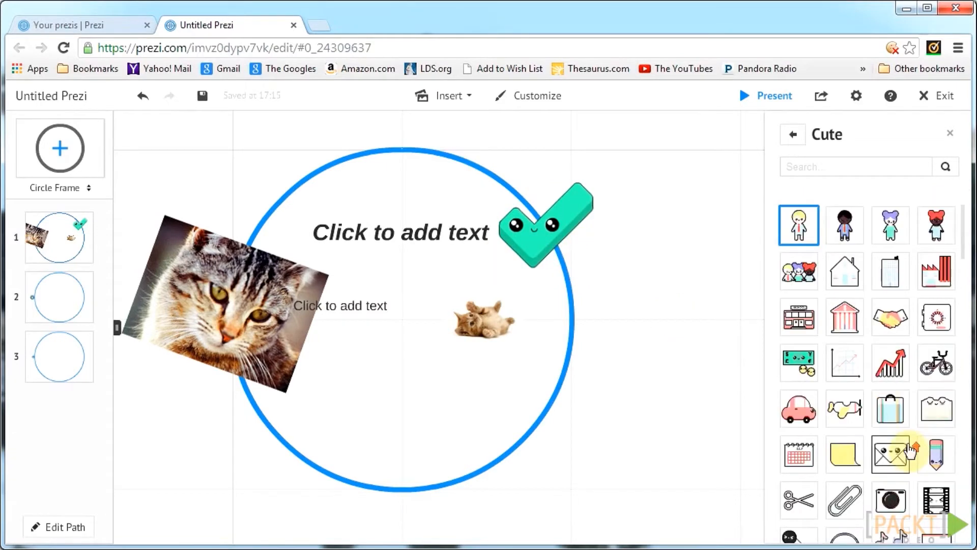
pyautogui.click(797, 136)
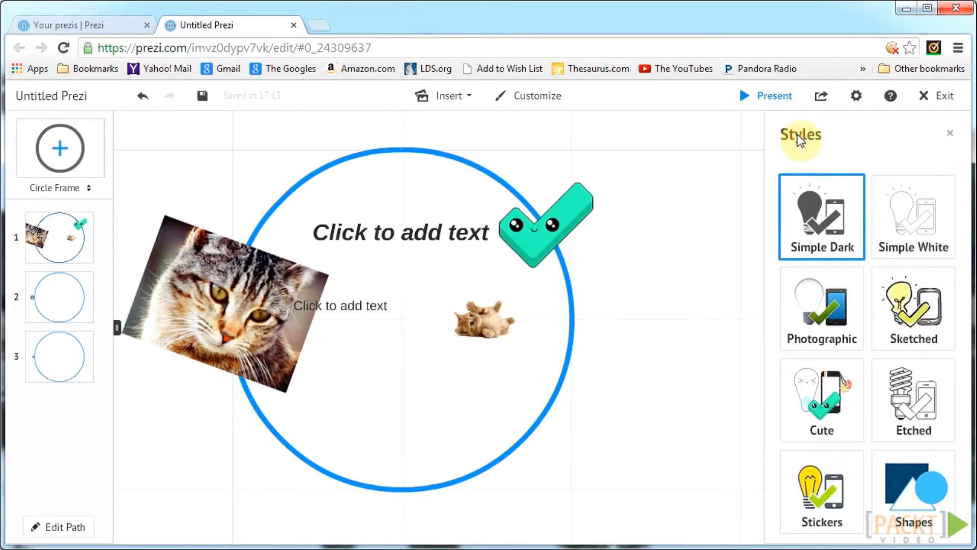
pyautogui.click(923, 220)
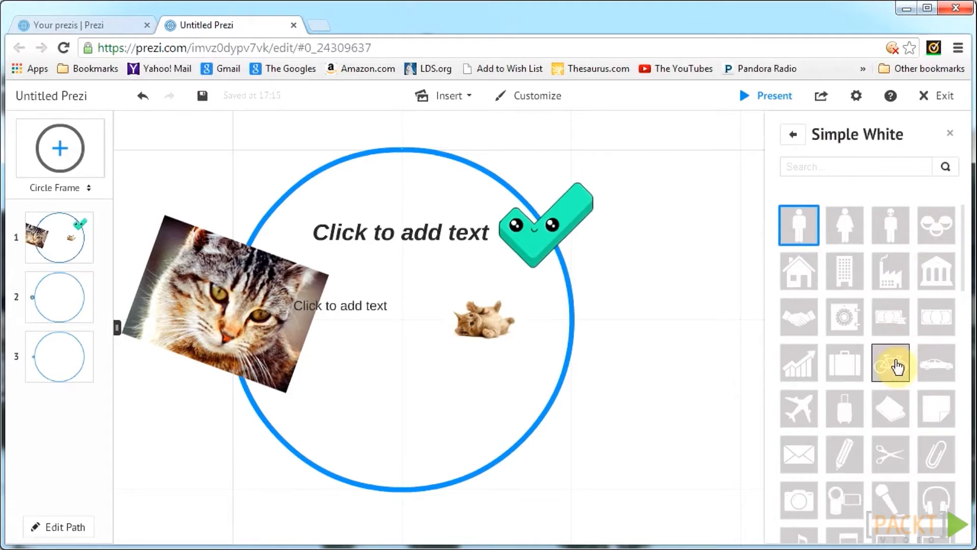
pyautogui.click(795, 134)
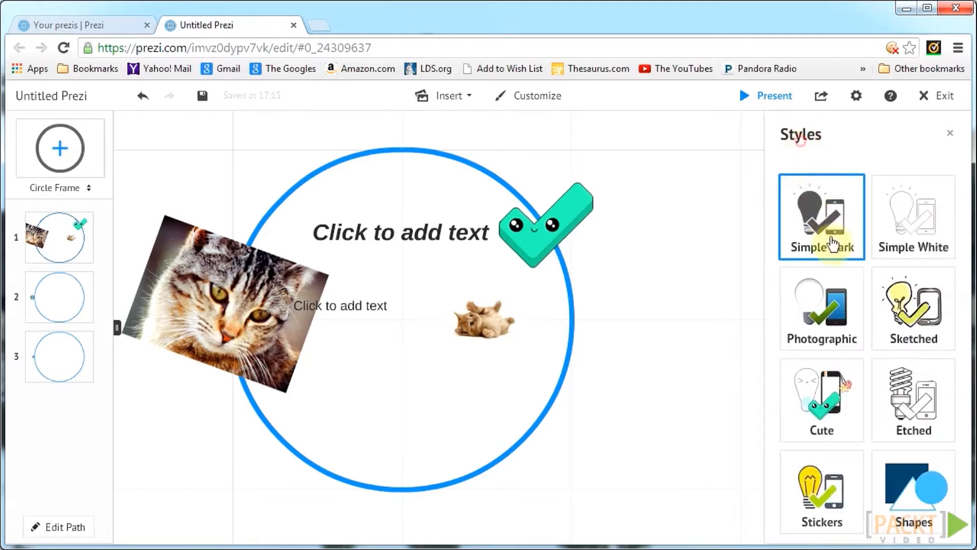
pyautogui.click(837, 238)
pyautogui.click(810, 222)
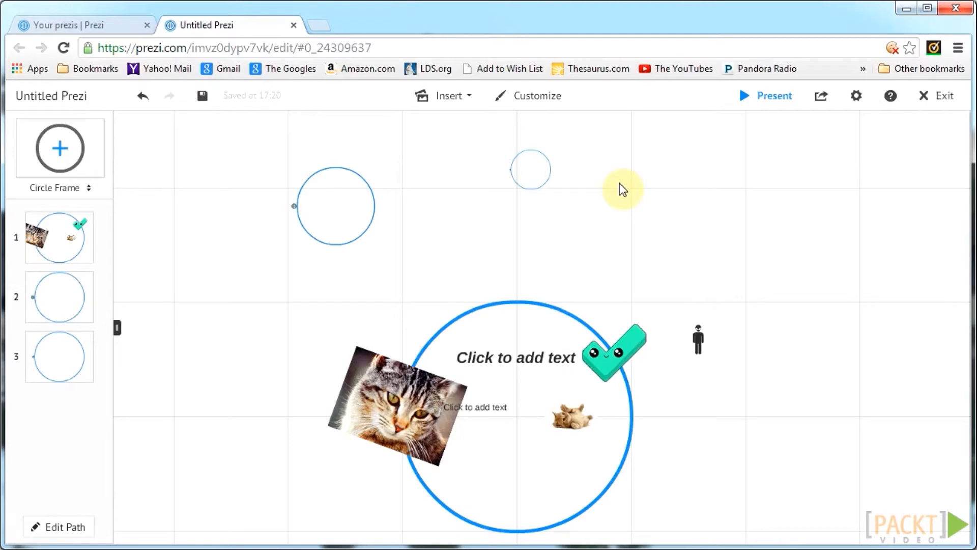
# Draw a blue arrow from the upper-left edge of the large circle frame to the medium circle frame above it.
pyautogui.click(443, 96)
pyautogui.click(486, 232)
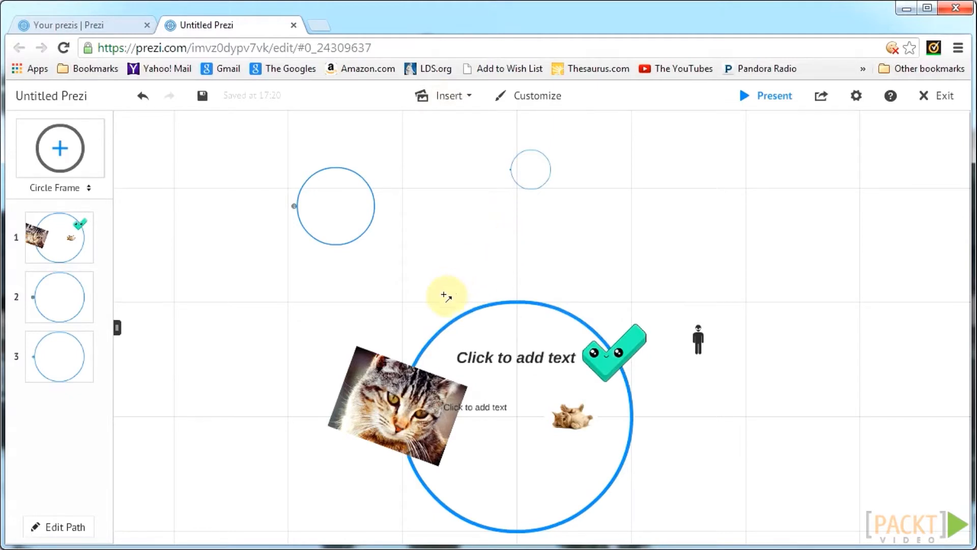
pyautogui.click(429, 319)
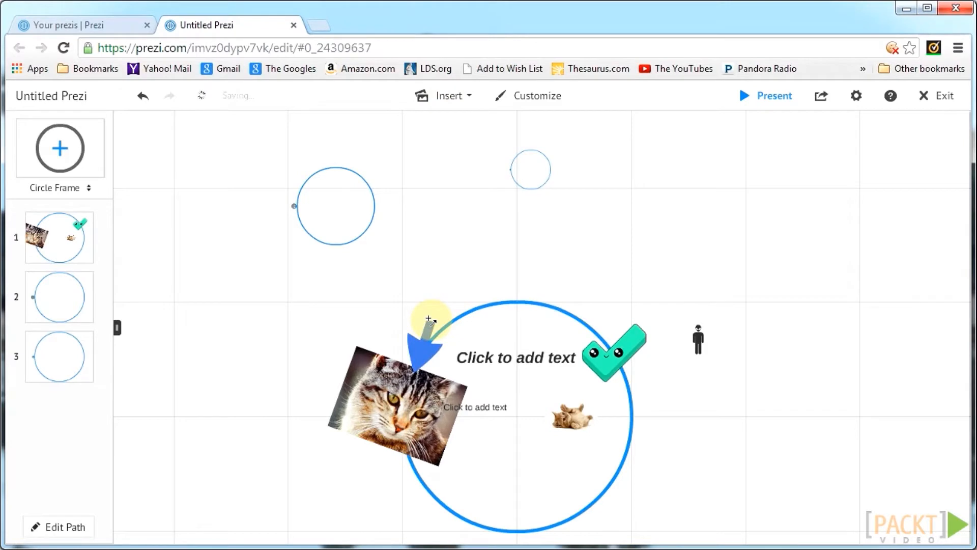
pyautogui.moveTo(430, 319); pyautogui.dragTo(363, 237)
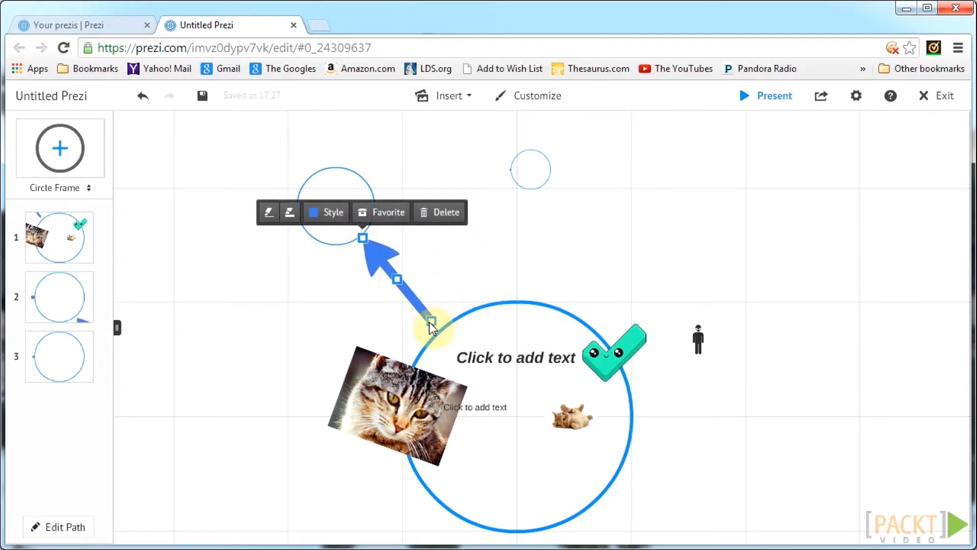
# Reverse the arrow so it points from the medium circle to the large one, and bend its middle into a curve.
pyautogui.moveTo(432, 322); pyautogui.dragTo(294, 346)
pyautogui.moveTo(361, 239); pyautogui.dragTo(422, 332)
pyautogui.moveTo(293, 344); pyautogui.dragTo(362, 246)
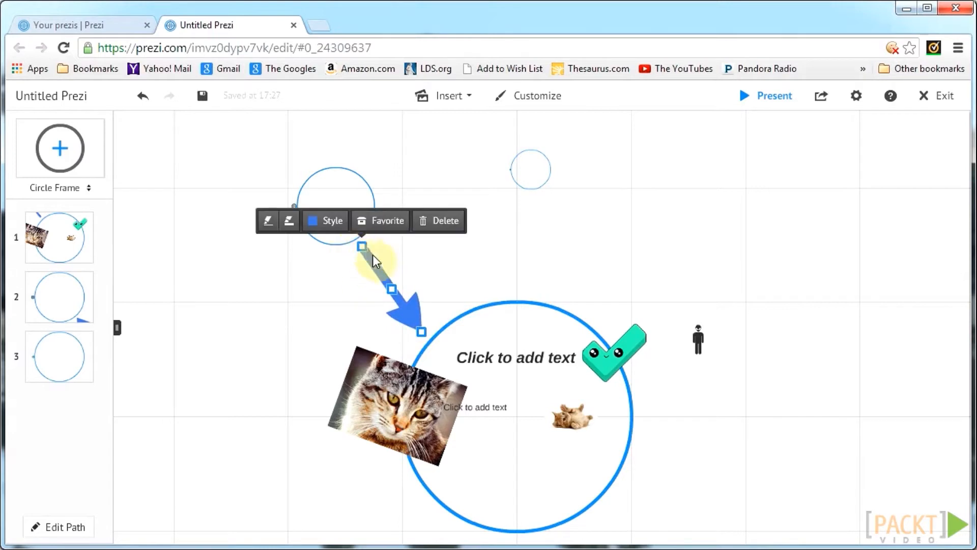
pyautogui.moveTo(393, 288); pyautogui.dragTo(372, 292)
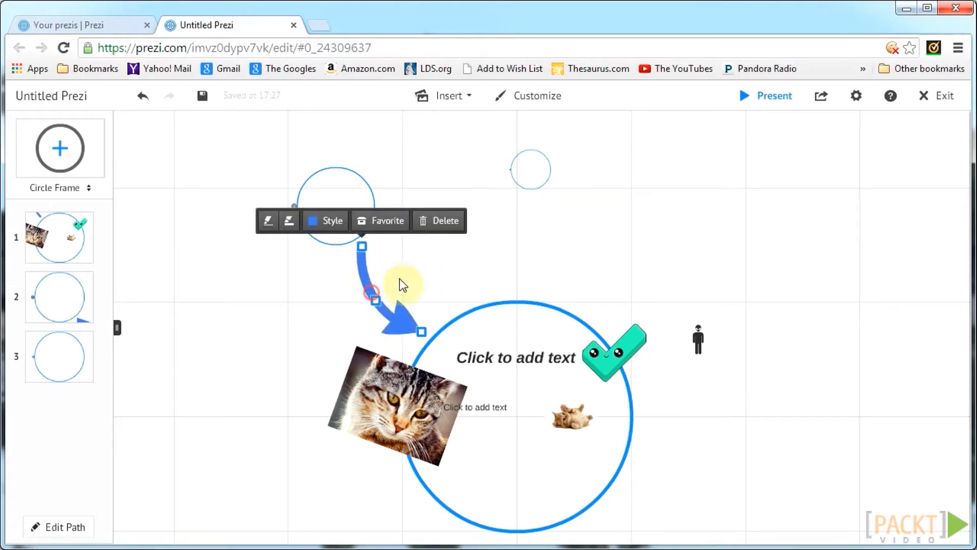
# Try the green style on the curved arrow, return it to blue, and try its line thickness adjustments.
pyautogui.click(330, 223)
pyautogui.click(351, 224)
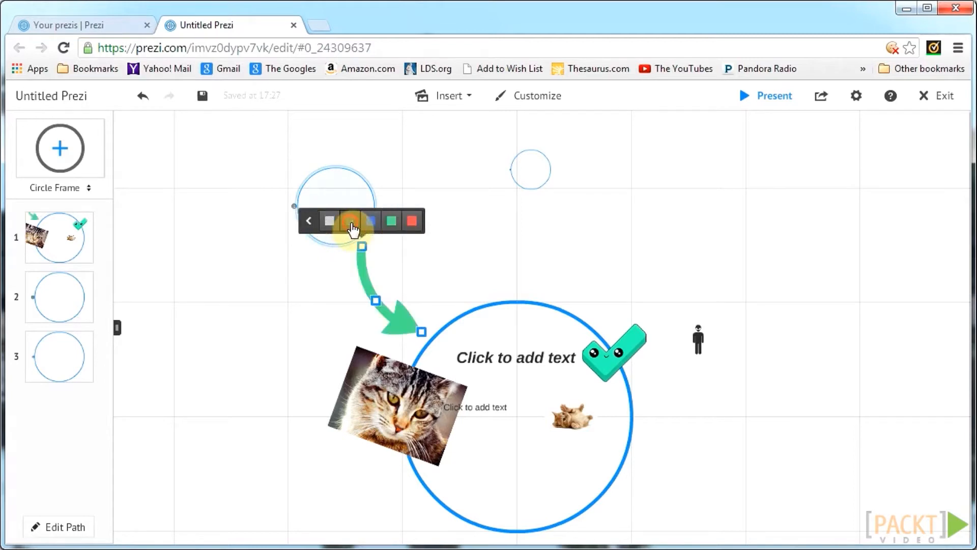
pyautogui.click(371, 223)
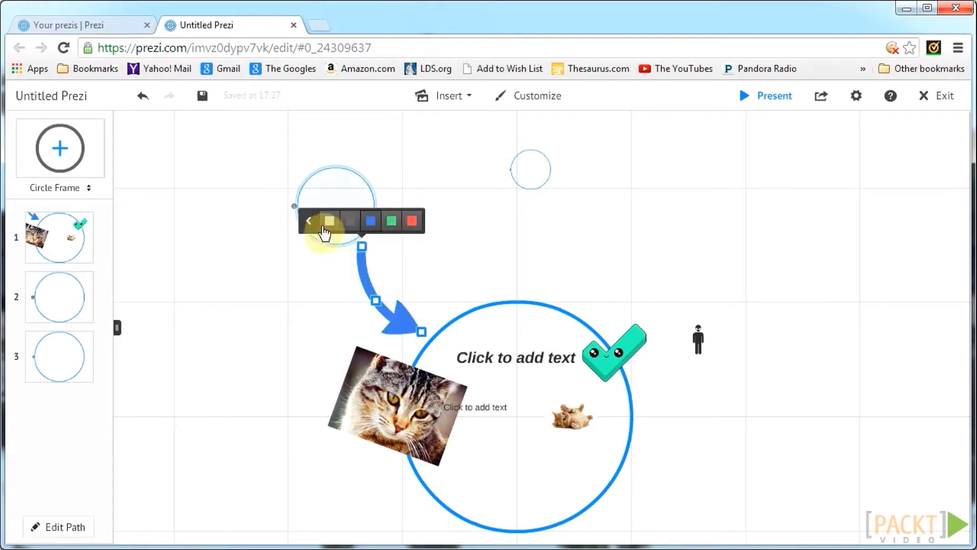
pyautogui.click(306, 223)
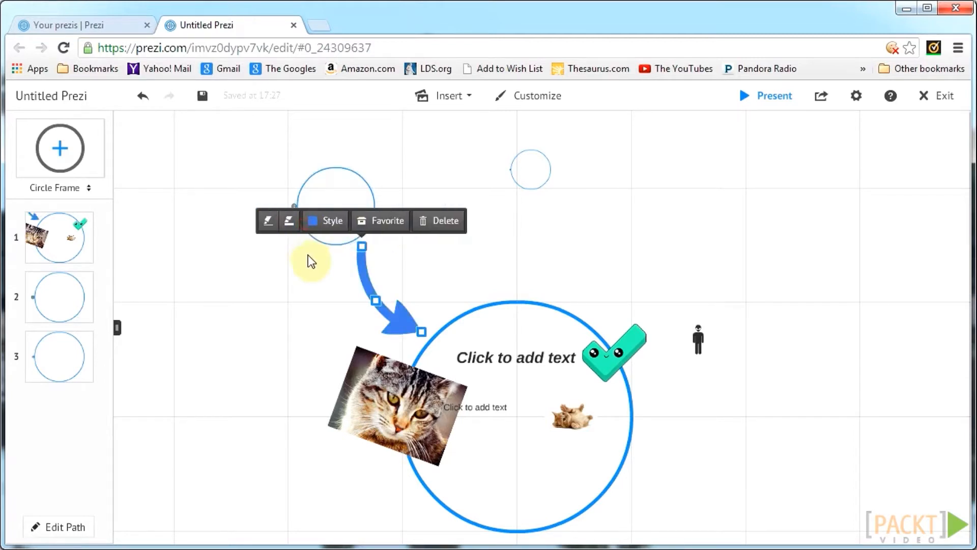
pyautogui.click(291, 223)
pyautogui.click(268, 223)
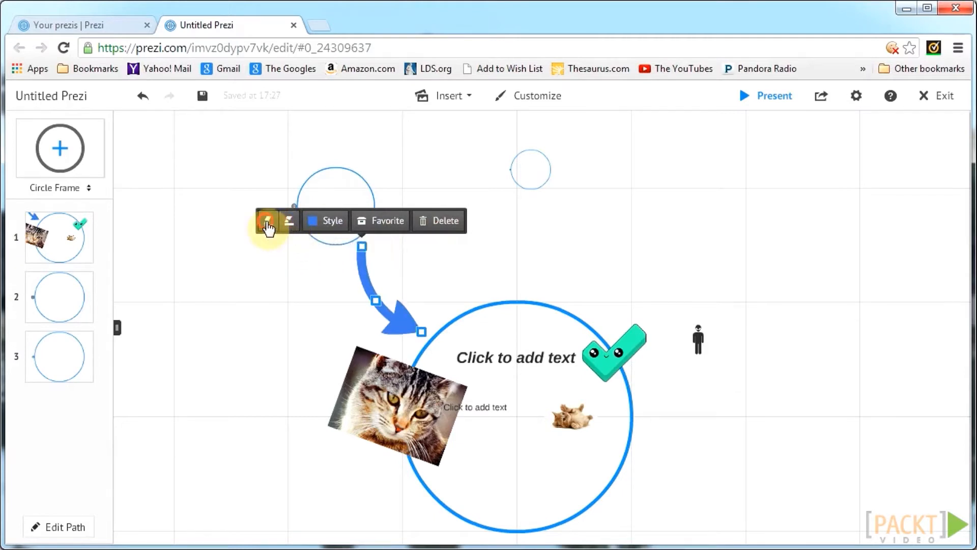
pyautogui.click(261, 300)
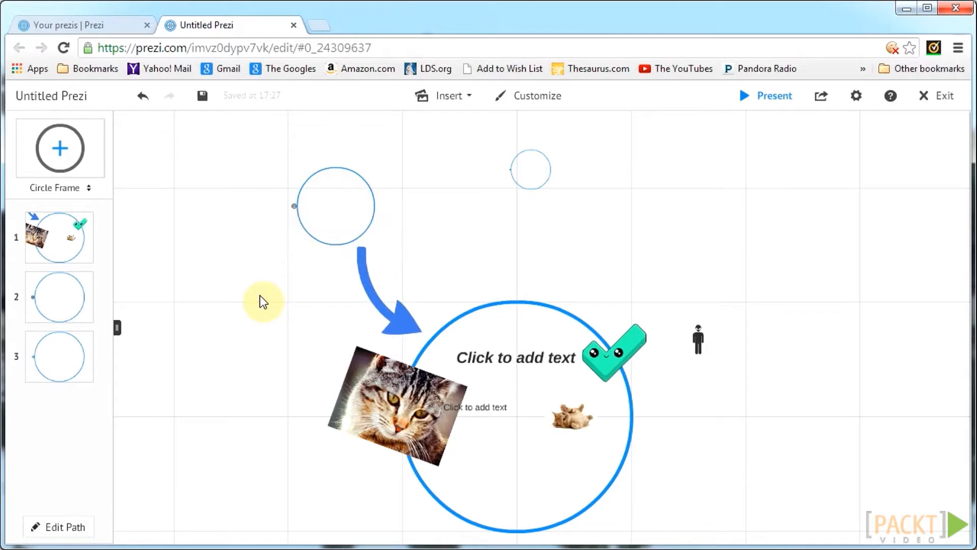
# Draw a blue straight line from the small circle frame to the medium circle frame beside it.
pyautogui.click(442, 96)
pyautogui.click(458, 249)
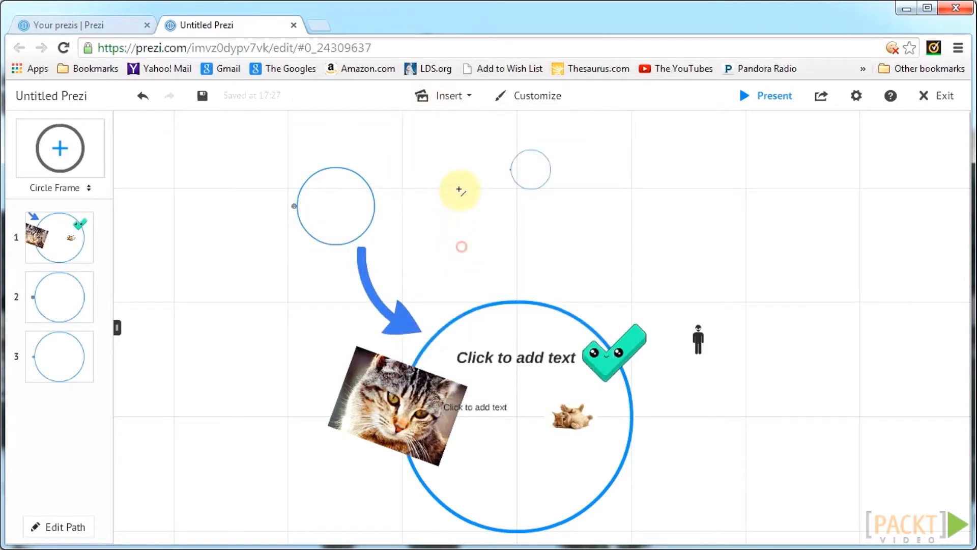
pyautogui.moveTo(505, 180); pyautogui.dragTo(389, 194)
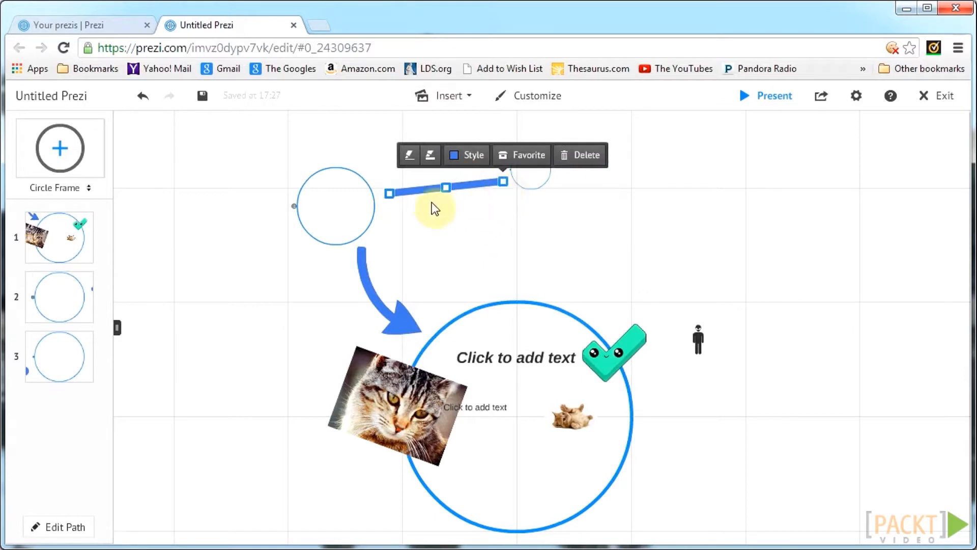
pyautogui.click(505, 222)
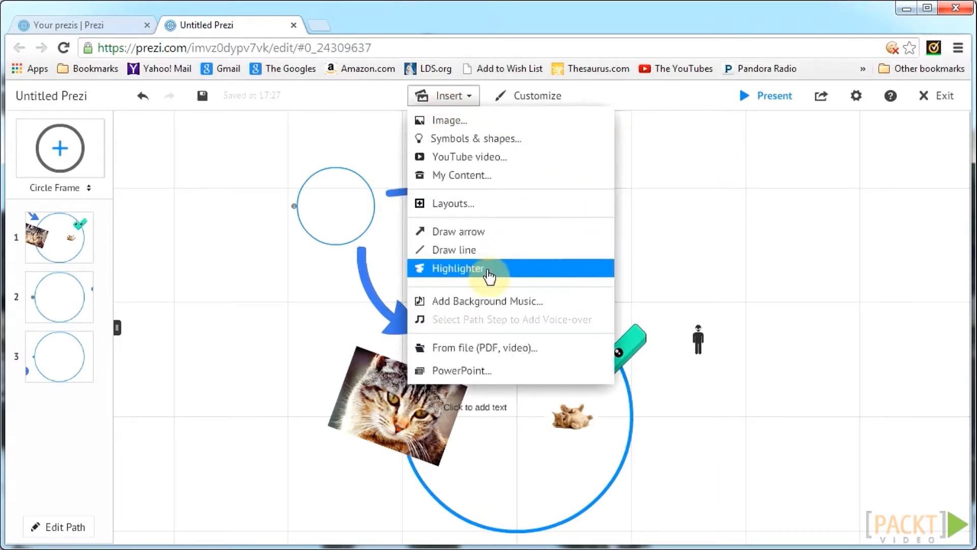
# Highlight the smaller "Click to add text" line inside the large circle frame in yellow.
pyautogui.click(486, 269)
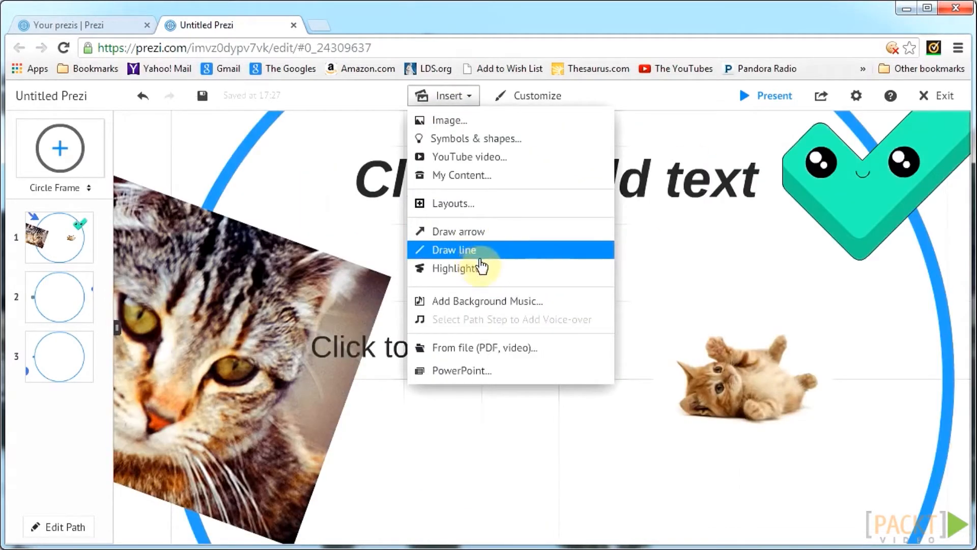
pyautogui.click(478, 263)
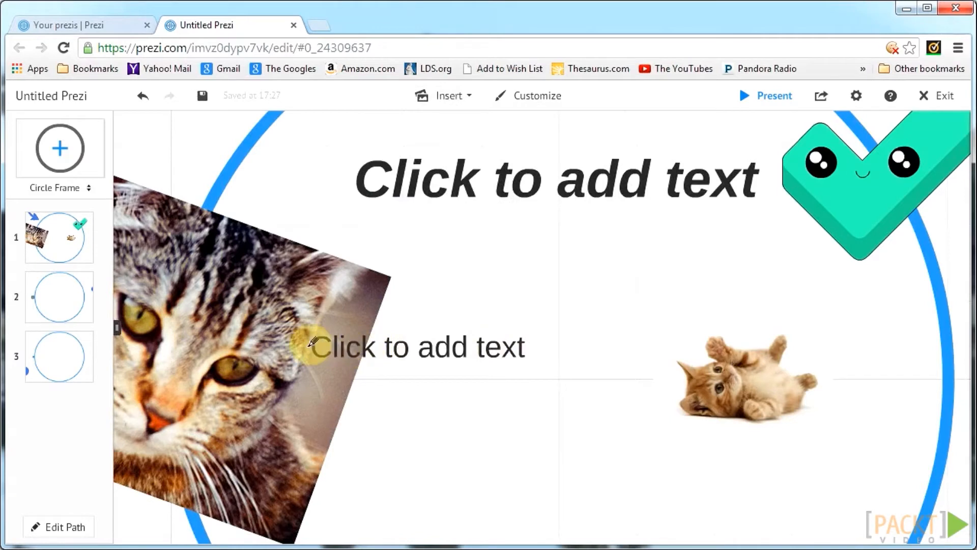
pyautogui.moveTo(311, 342)
pyautogui.mouseDown()
pyautogui.moveTo(526, 340)
pyautogui.moveTo(336, 348)
pyautogui.mouseUp()
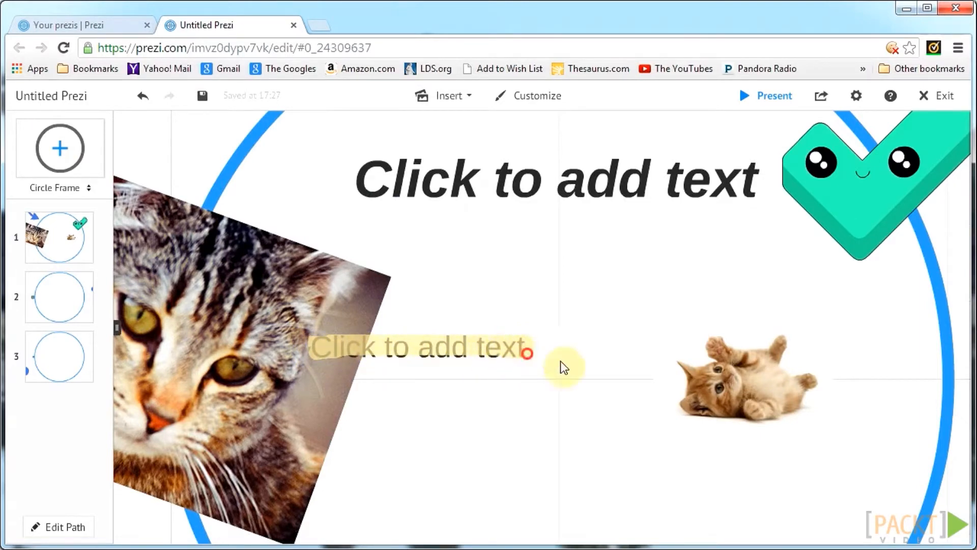
# Try moving and resizing the yellow highlight over the smaller text line.
pyautogui.scroll(-1, 582, 370)
pyautogui.click(484, 359)
pyautogui.moveTo(484, 356)
pyautogui.mouseDown()
pyautogui.moveTo(489, 328)
pyautogui.moveTo(534, 296)
pyautogui.moveTo(500, 255)
pyautogui.moveTo(485, 360)
pyautogui.mouseUp()
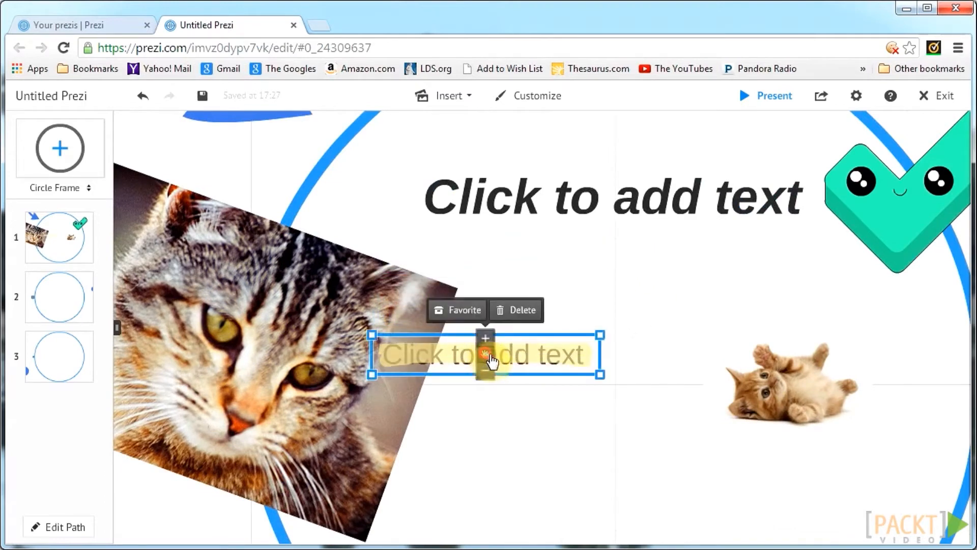
pyautogui.click(605, 377)
pyautogui.moveTo(606, 377)
pyautogui.mouseDown()
pyautogui.moveTo(631, 399)
pyautogui.moveTo(602, 375)
pyautogui.moveTo(585, 397)
pyautogui.moveTo(603, 393)
pyautogui.mouseUp()
pyautogui.click(649, 452)
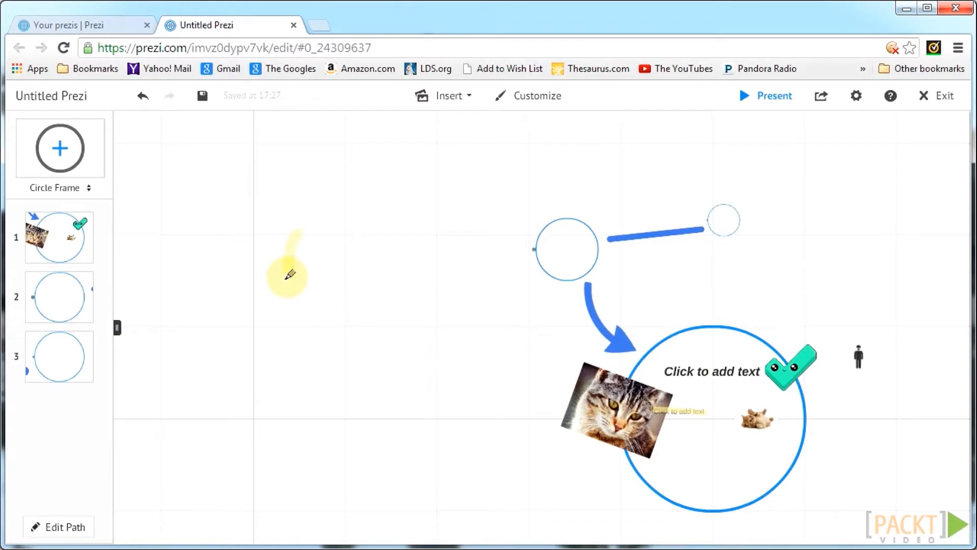
# Draw a smiley face on the empty canvas with the highlighter, using a curved mouth and two vertical strokes for eyes.
pyautogui.moveTo(288, 277)
pyautogui.mouseDown()
pyautogui.moveTo(304, 291)
pyautogui.moveTo(429, 246)
pyautogui.moveTo(433, 234)
pyautogui.mouseUp()
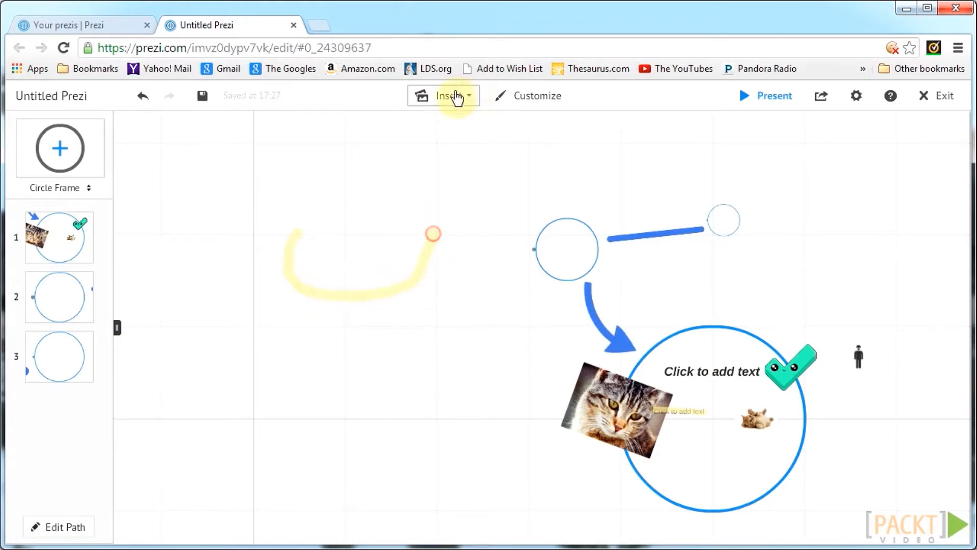
pyautogui.click(456, 97)
pyautogui.click(475, 269)
pyautogui.moveTo(354, 193); pyautogui.dragTo(358, 250)
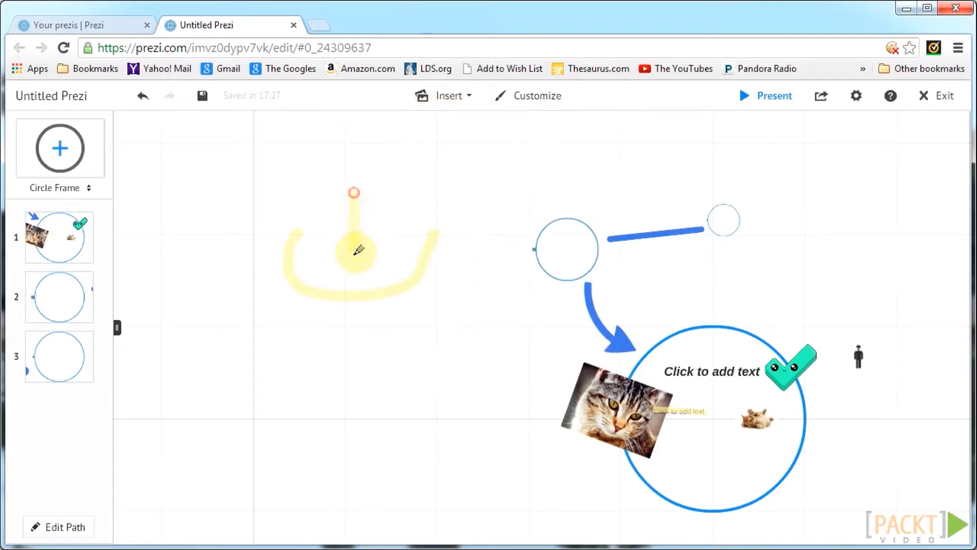
pyautogui.click(443, 97)
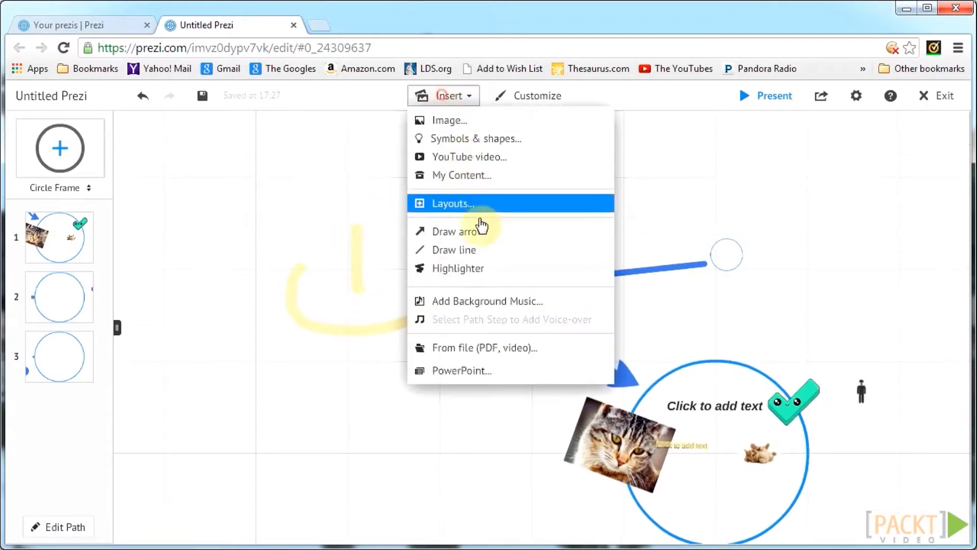
pyautogui.click(473, 275)
pyautogui.moveTo(396, 225); pyautogui.dragTo(393, 291)
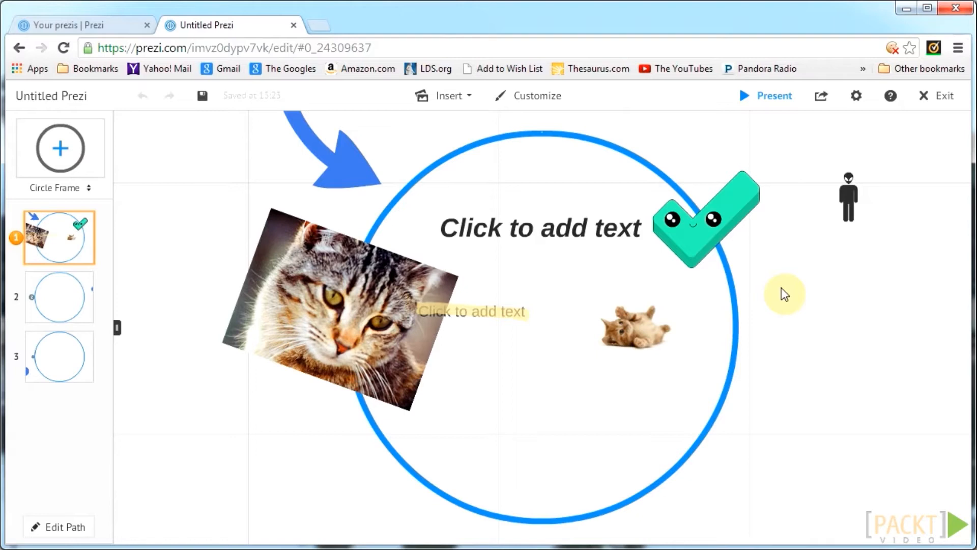
# Insert the sample PDF document from the module4 folder into the prezi.
pyautogui.click(463, 94)
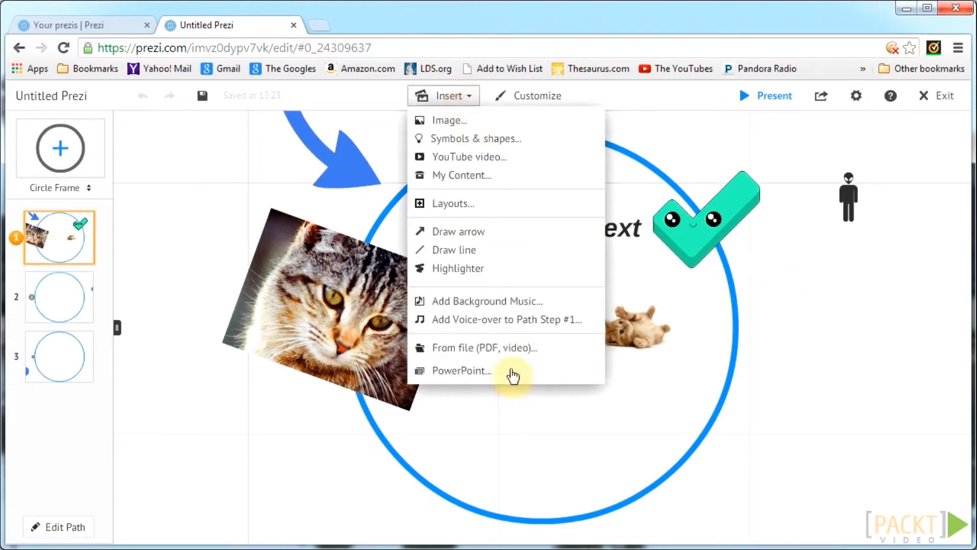
pyautogui.click(513, 348)
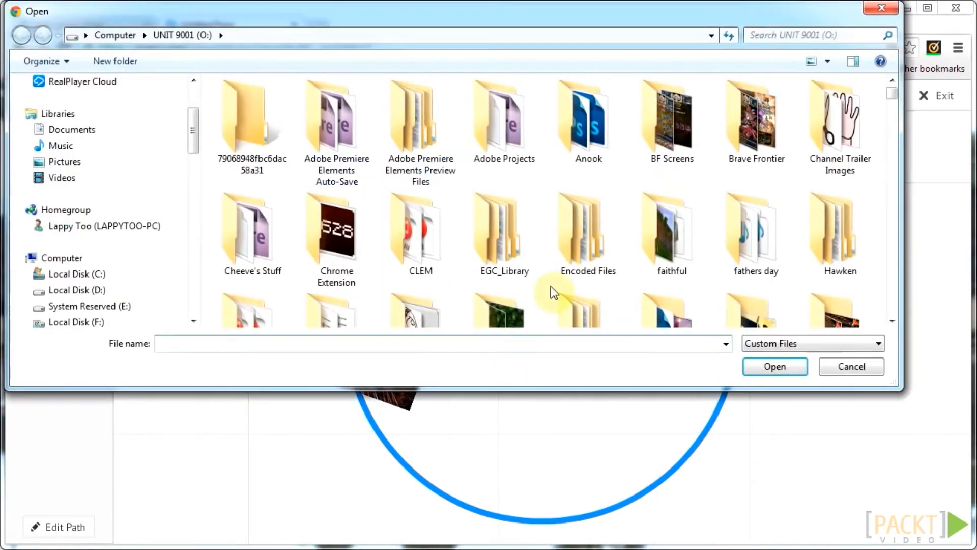
pyautogui.scroll(-10, 634, 282)
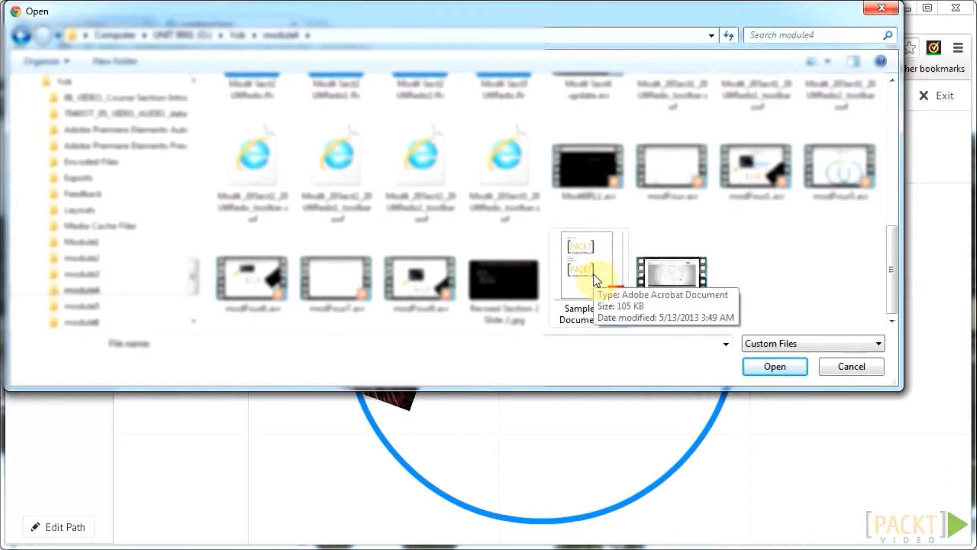
pyautogui.doubleClick(603, 265)
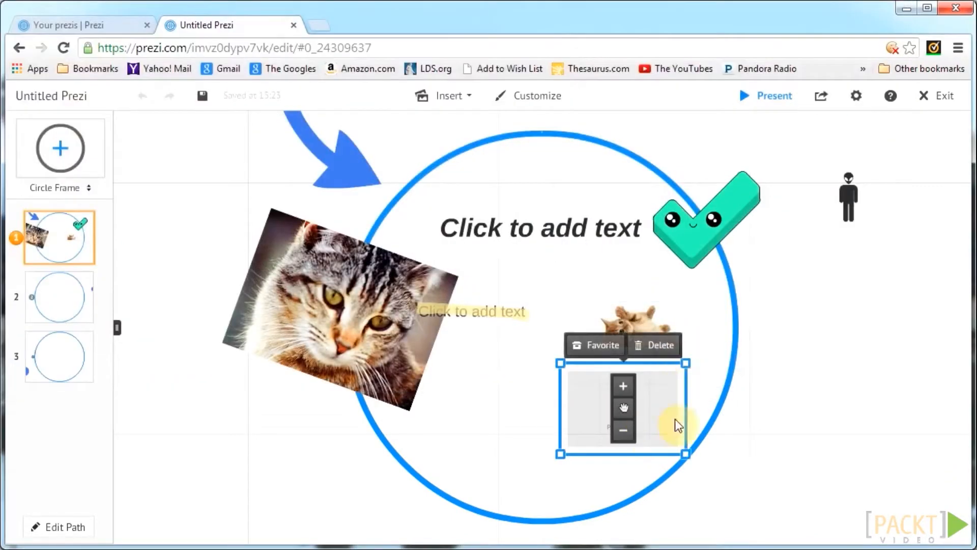
# Enlarge the inserted PDF page and move it to the middle of the large circle frame.
pyautogui.moveTo(622, 408); pyautogui.dragTo(547, 282)
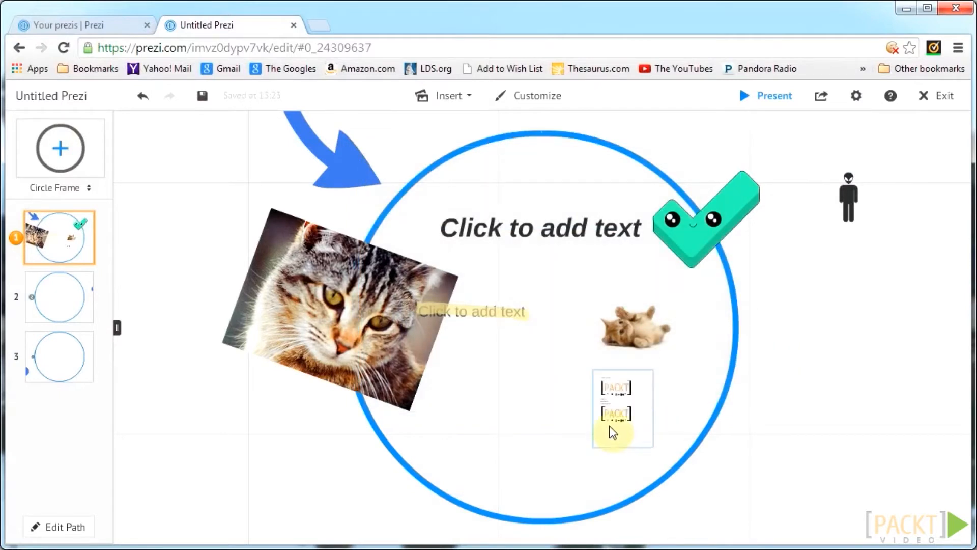
pyautogui.click(632, 401)
pyautogui.click(625, 386)
pyautogui.click(624, 387)
pyautogui.moveTo(660, 415); pyautogui.dragTo(597, 334)
pyautogui.click(559, 307)
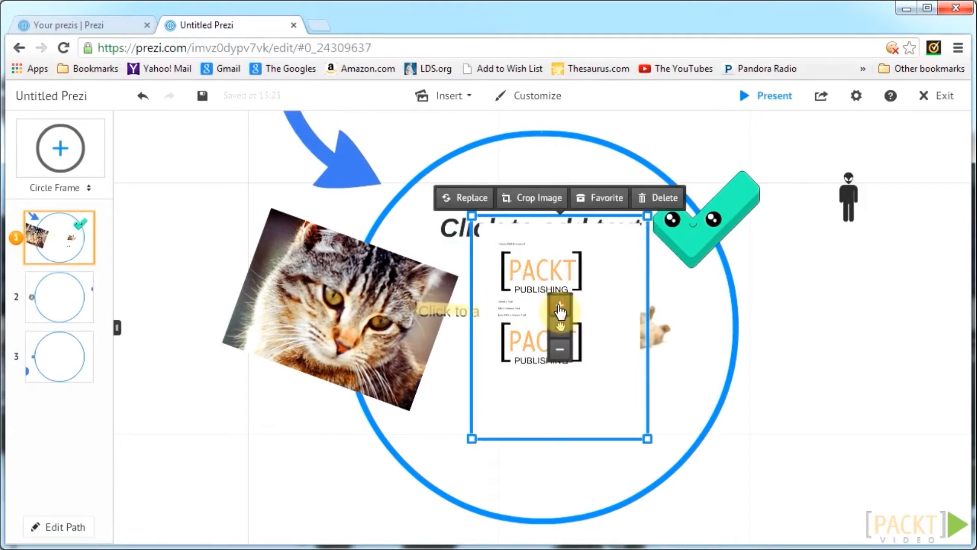
pyautogui.click(781, 347)
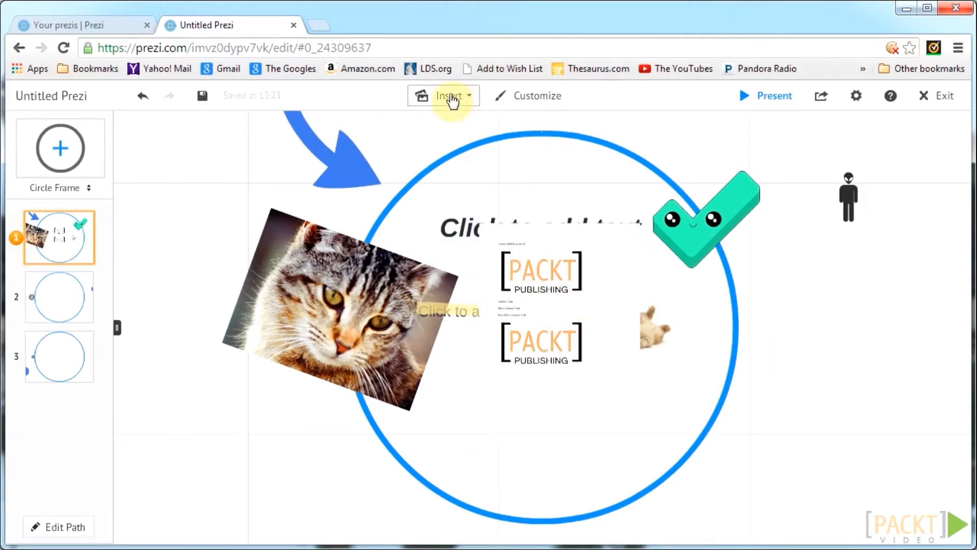
# Open YouTube in a new browser tab, copy the URL of "InvaderMEEN: A Dude Who Makes Videos", and show its share link.
pyautogui.click(430, 96)
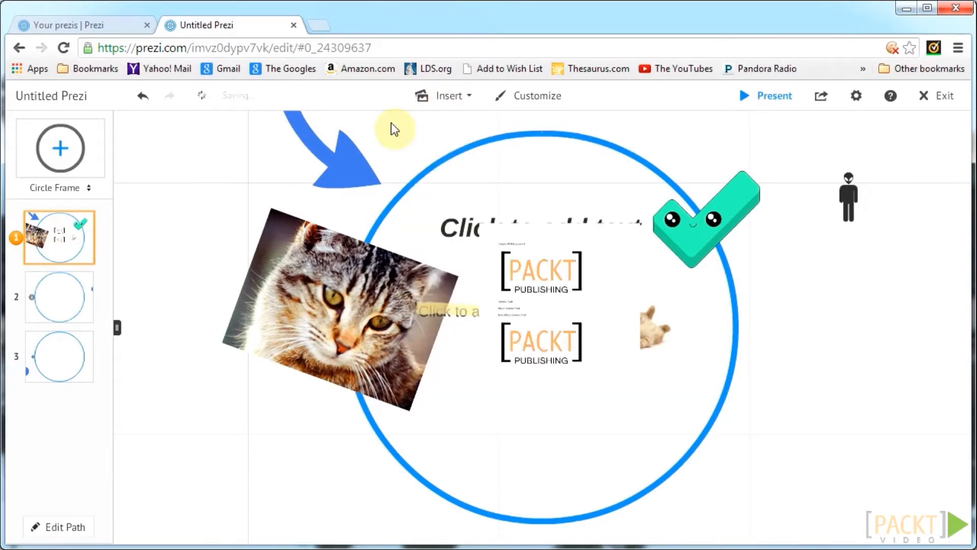
pyautogui.click(339, 26)
pyautogui.click(674, 71)
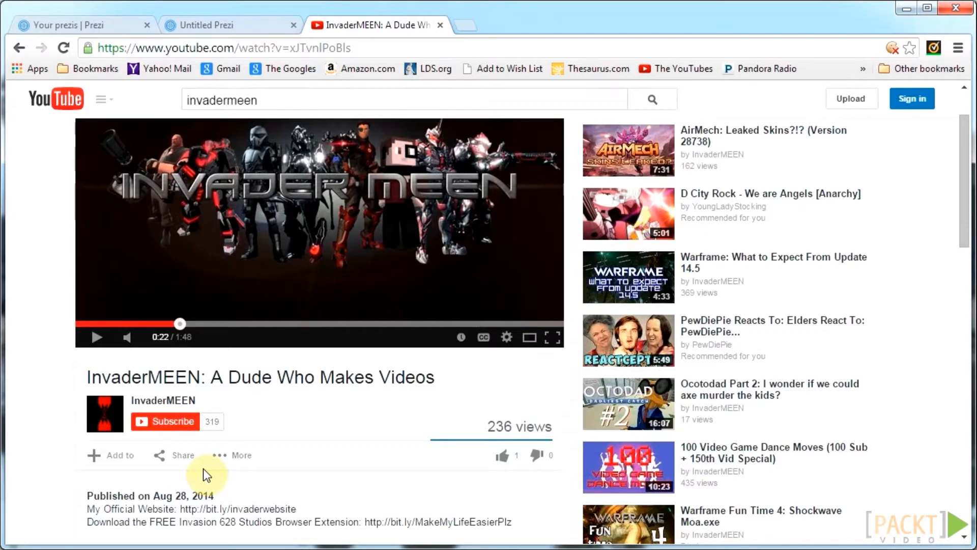
pyautogui.click(201, 44)
pyautogui.hotkey('ctrl', 'c')
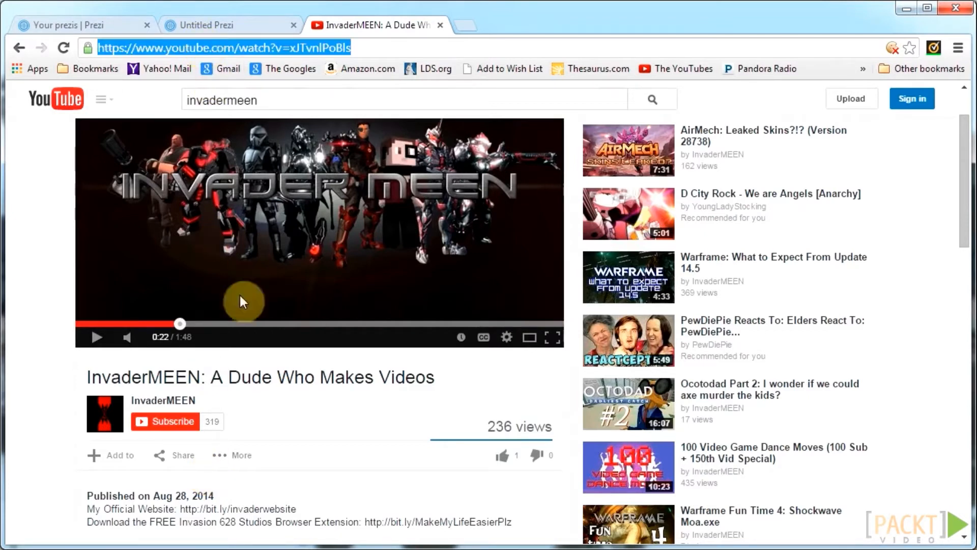
pyautogui.click(184, 456)
pyautogui.scroll(-3, 199, 460)
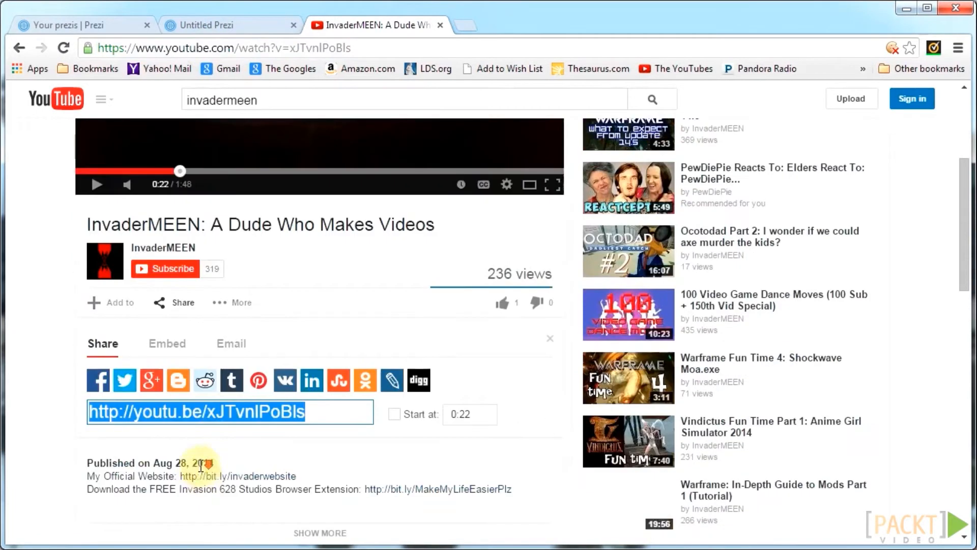
# Return to the untitled prezi and insert the YouTube video using the copied link.
pyautogui.click(298, 31)
pyautogui.click(498, 290)
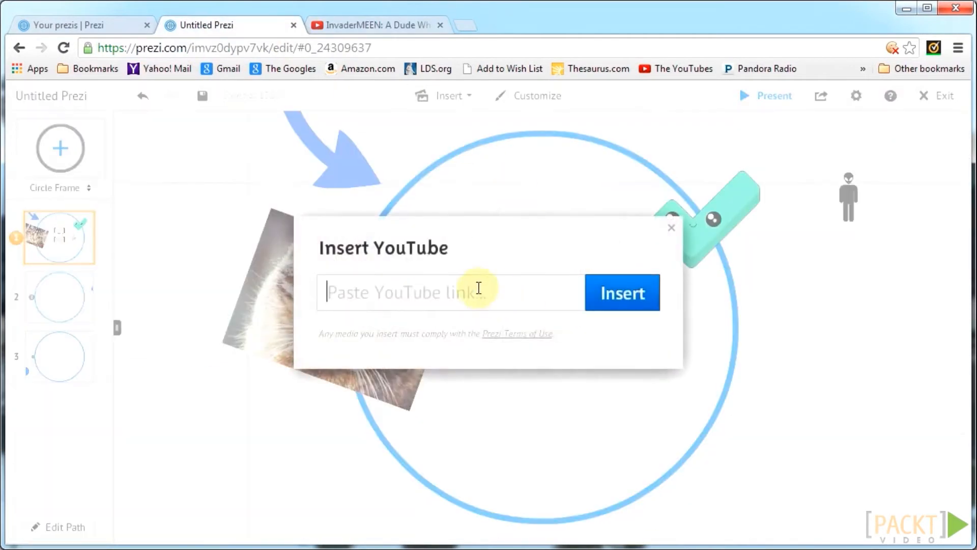
pyautogui.hotkey('ctrl', 'v')
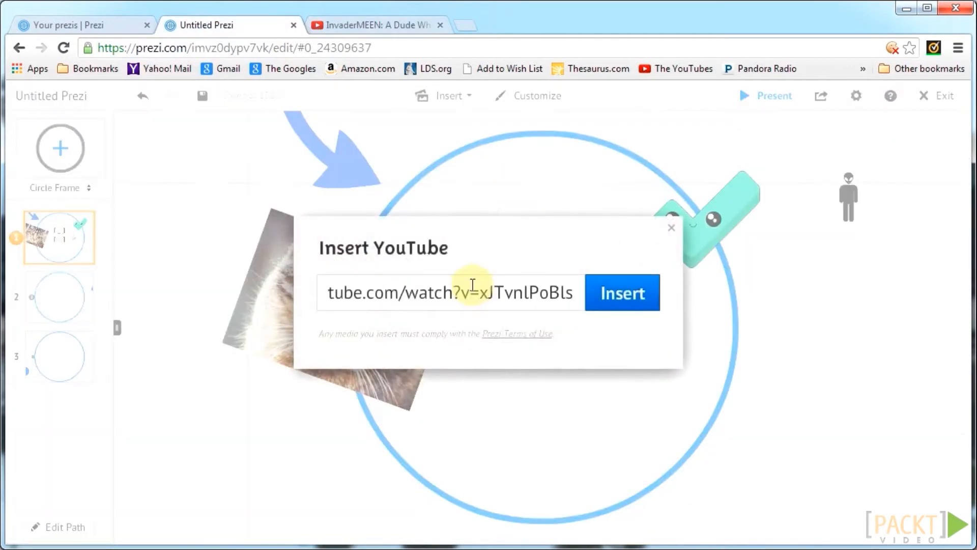
pyautogui.click(626, 304)
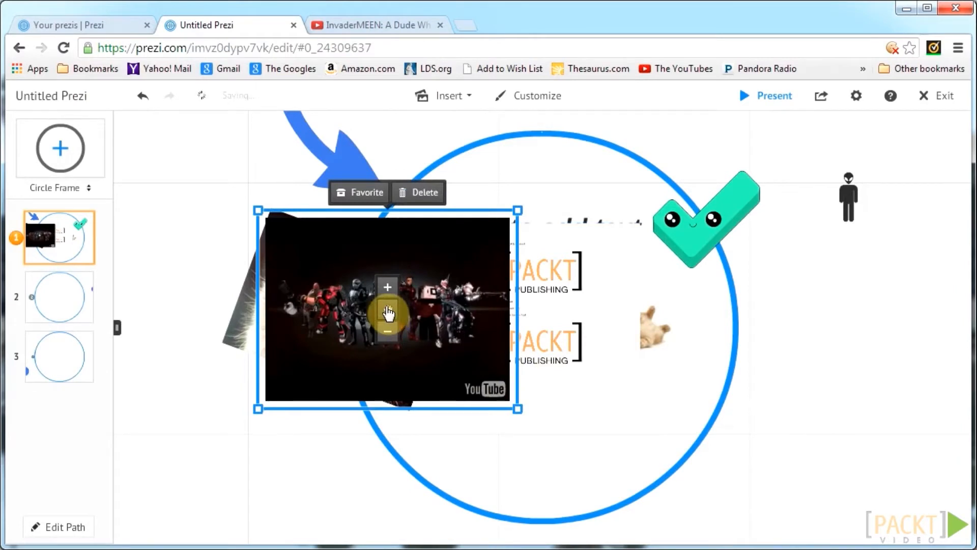
# Move the YouTube video onto the large circle frame's right edge, below the check mark, and test its playback.
pyautogui.moveTo(390, 317); pyautogui.dragTo(793, 370)
pyautogui.click(685, 447)
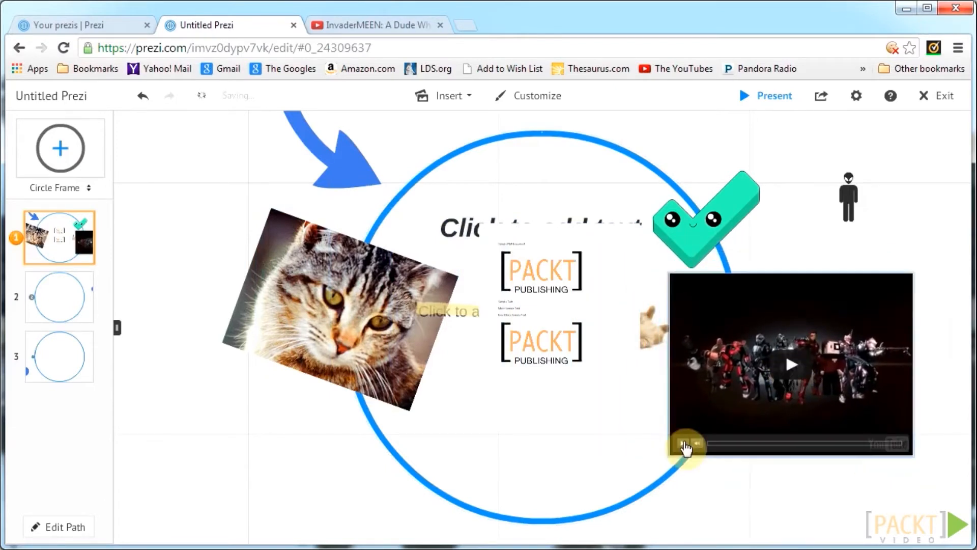
pyautogui.click(685, 447)
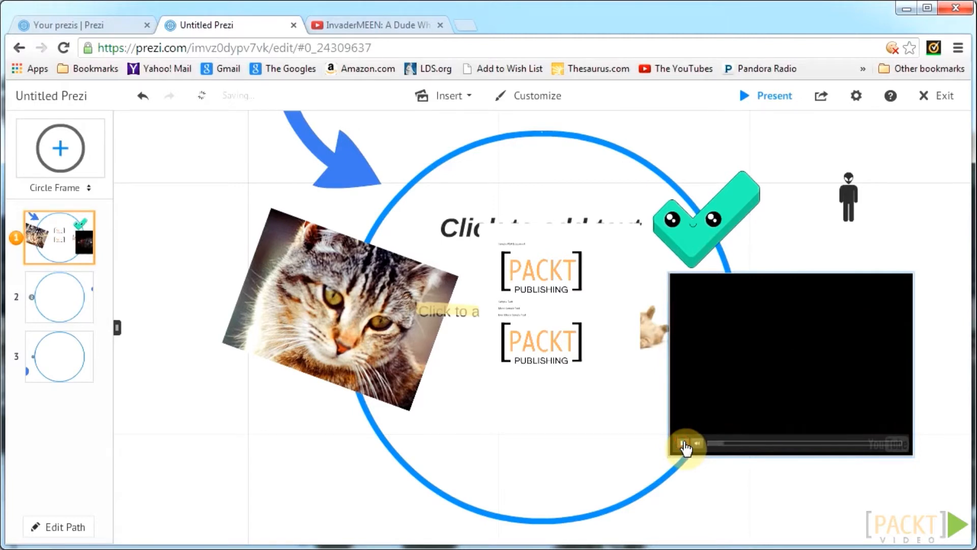
pyautogui.click(684, 445)
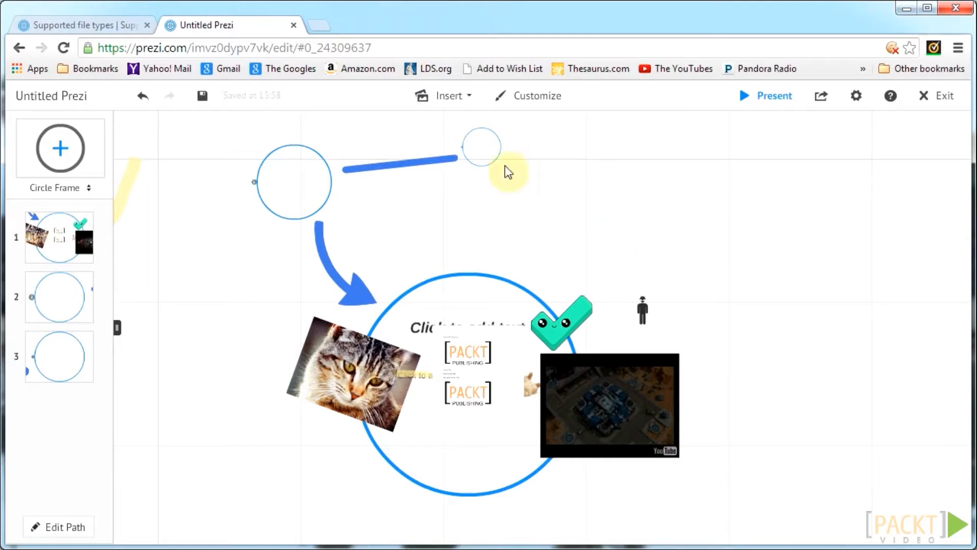
# Import the PowerPoint file 06_VIDEO_Course Section Introduction Slide Template4.pptx and try placing its first slide on the empty canvas above the large circle.
pyautogui.click(464, 98)
pyautogui.click(467, 371)
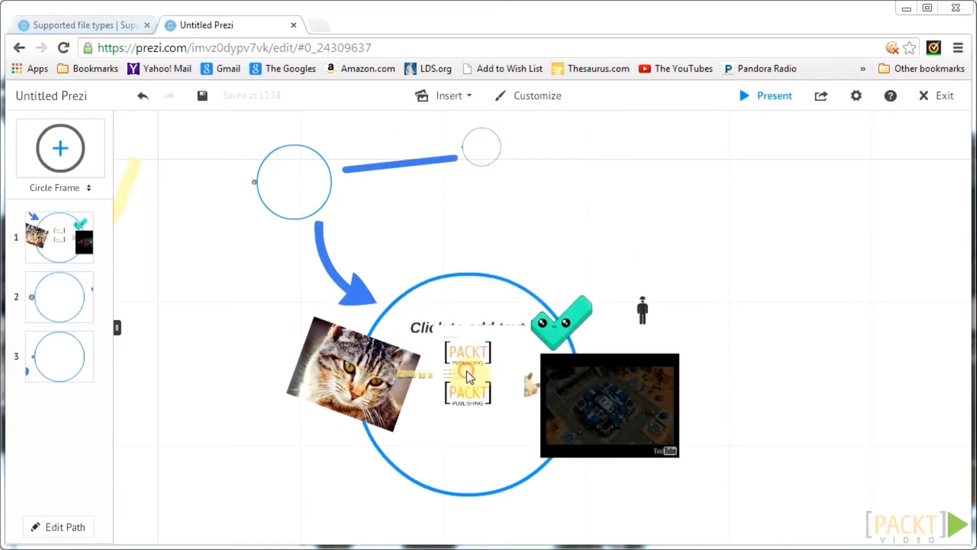
pyautogui.click(695, 118)
pyautogui.doubleClick(694, 117)
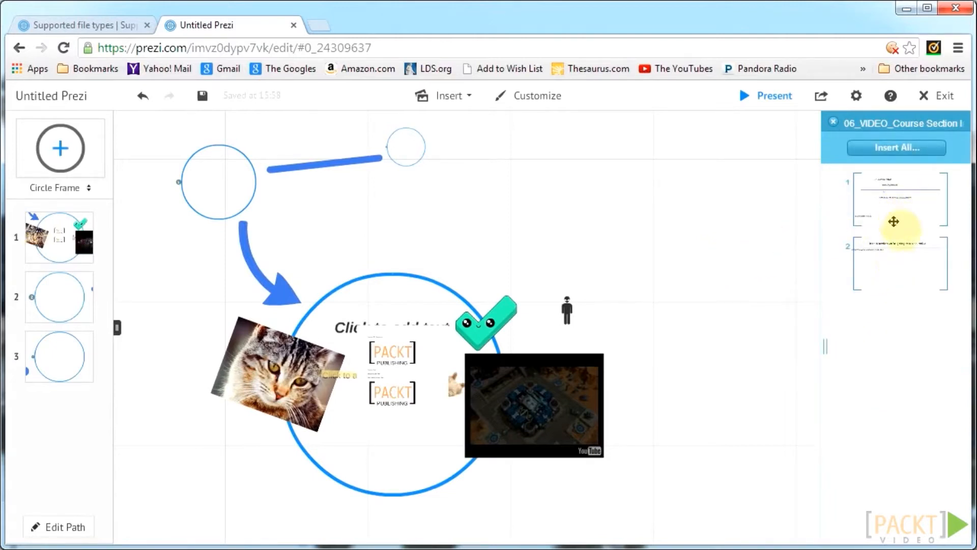
pyautogui.moveTo(908, 193); pyautogui.dragTo(638, 211)
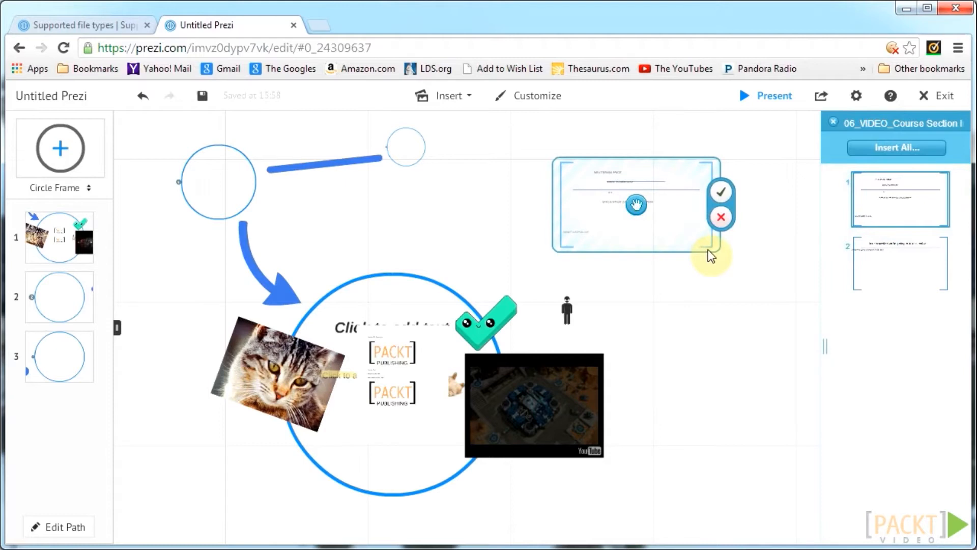
pyautogui.click(720, 219)
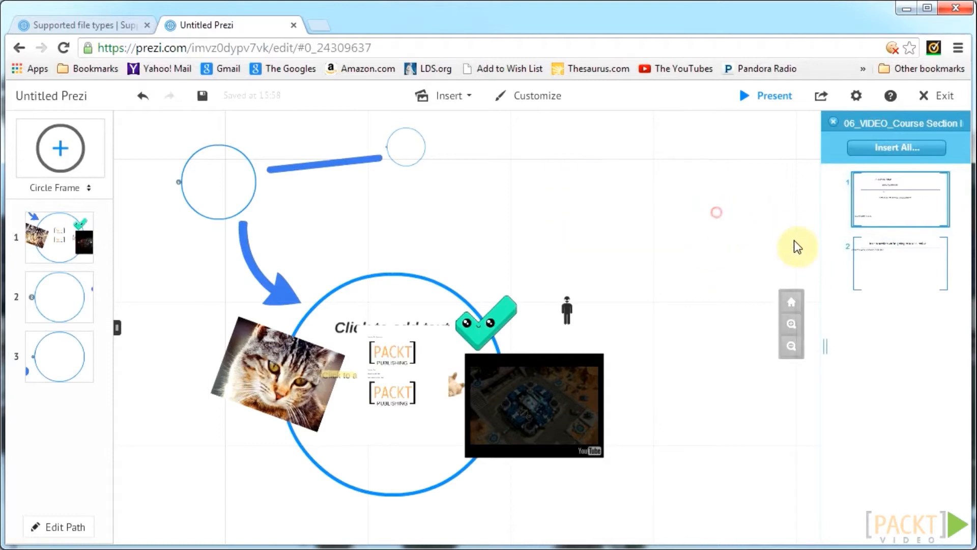
# Insert all imported slides in the layout that fans bracket frames in an arc below slide 1, adding a path between them.
pyautogui.click(880, 150)
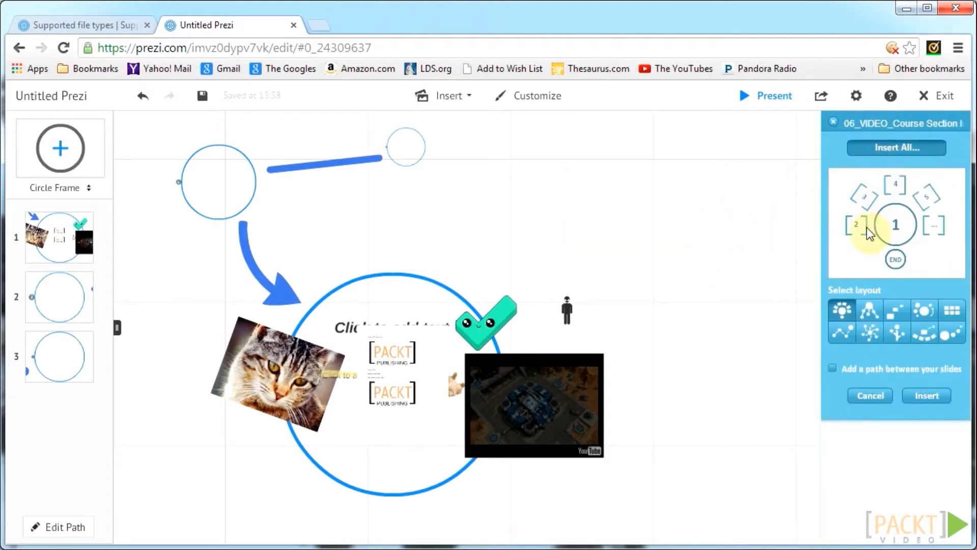
pyautogui.click(870, 309)
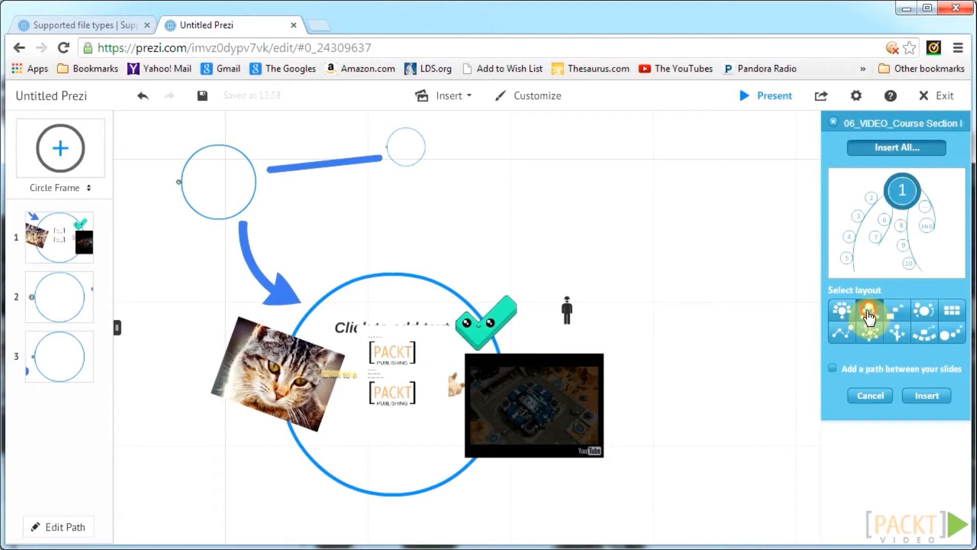
pyautogui.click(892, 334)
pyautogui.click(923, 327)
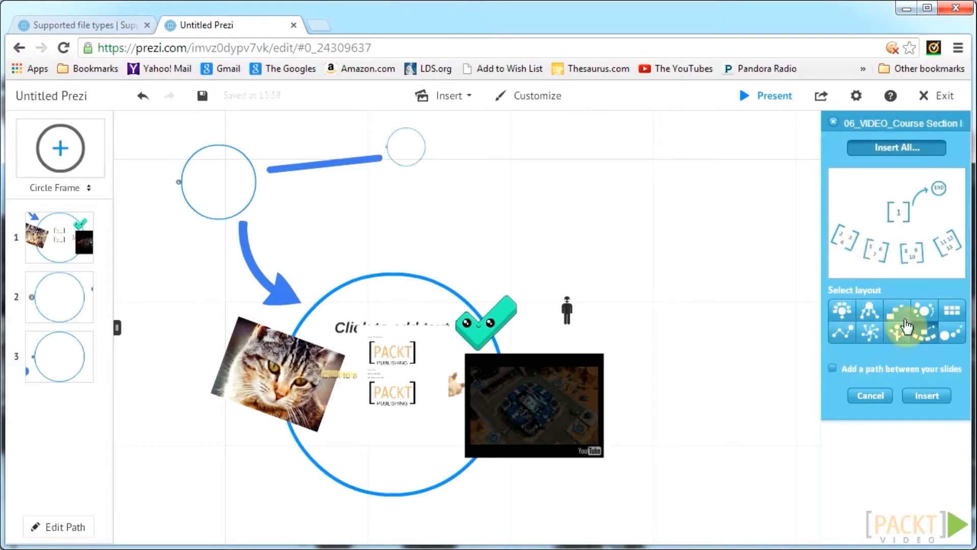
pyautogui.click(834, 368)
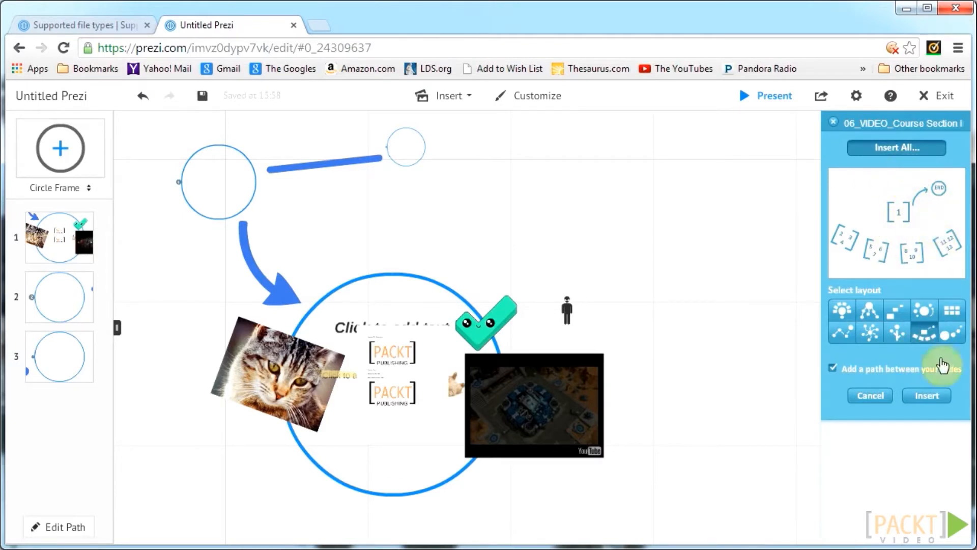
pyautogui.click(927, 397)
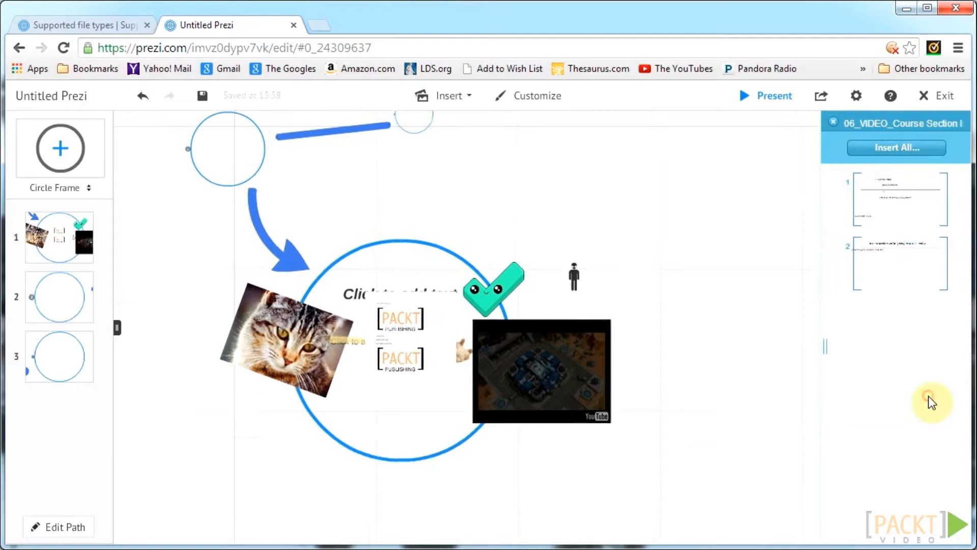
pyautogui.moveTo(466, 330); pyautogui.dragTo(454, 293)
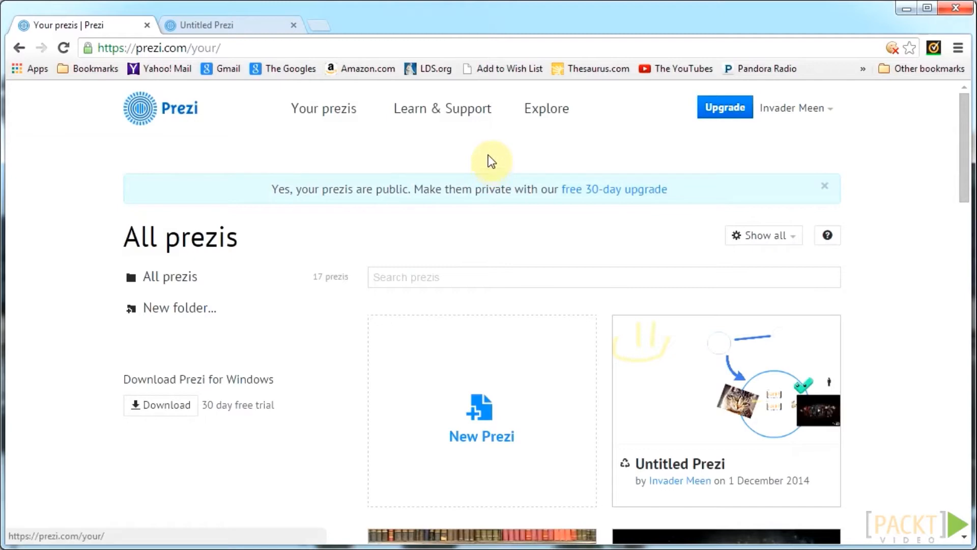
# Open the "Supported file types" article from the Troubleshooting section of Prezi's support manual.
pyautogui.click(472, 117)
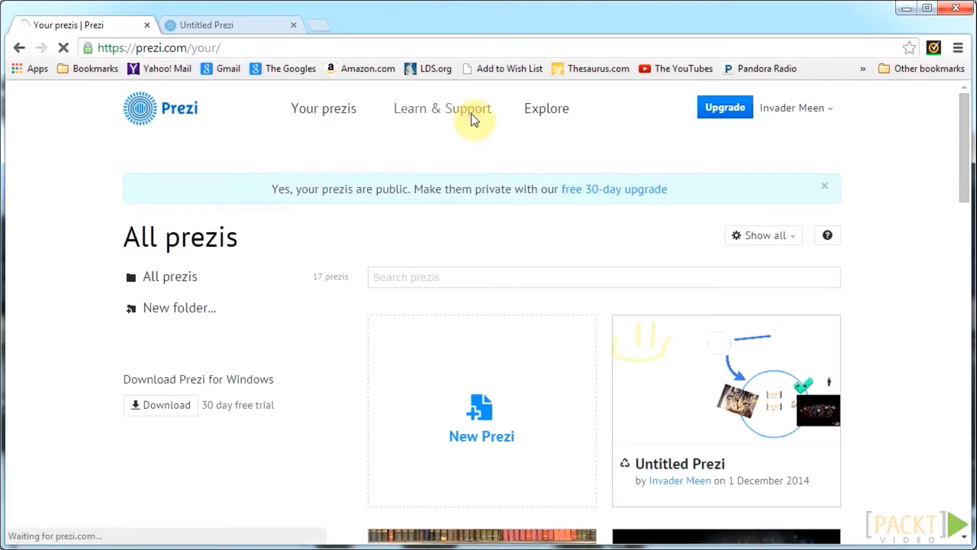
pyautogui.scroll(-10, 469, 178)
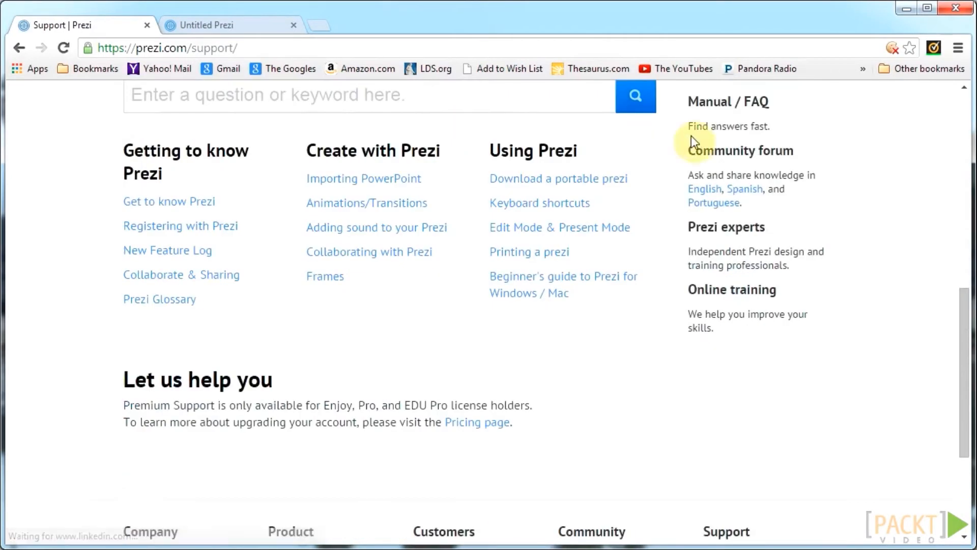
pyautogui.click(757, 105)
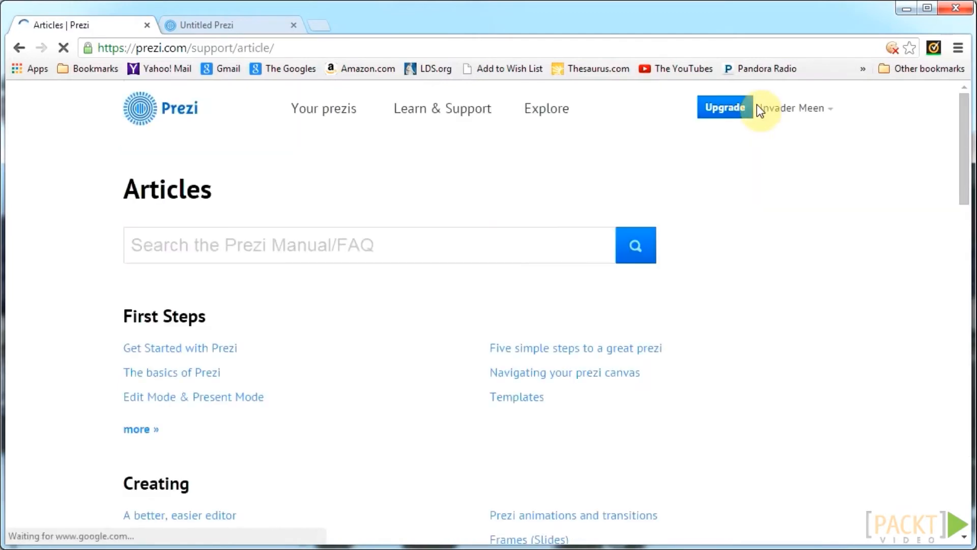
pyautogui.scroll(-20, 757, 108)
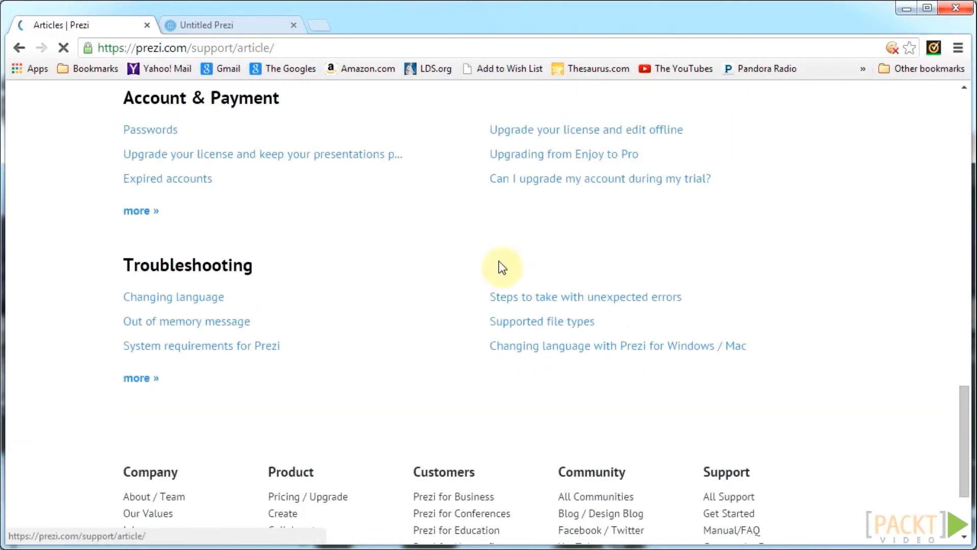
pyautogui.click(153, 379)
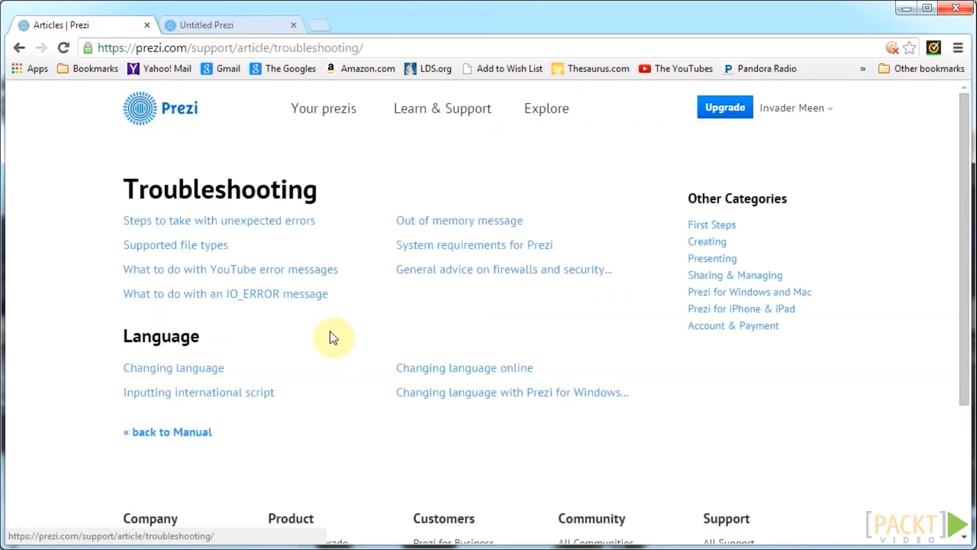
pyautogui.click(254, 245)
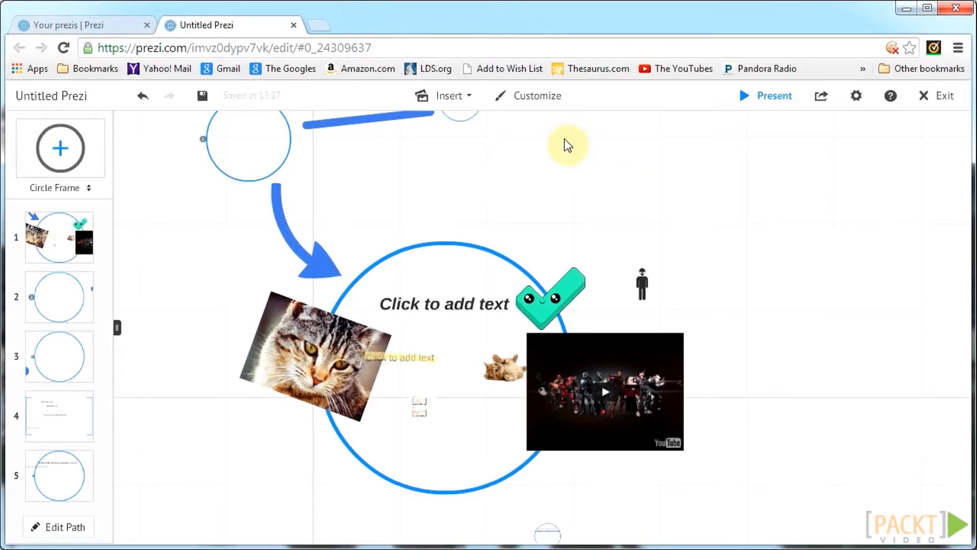
# Add Cathedral of Light.mp3 from the Royalty Free Music folder as background music for the untitled prezi.
pyautogui.click(463, 101)
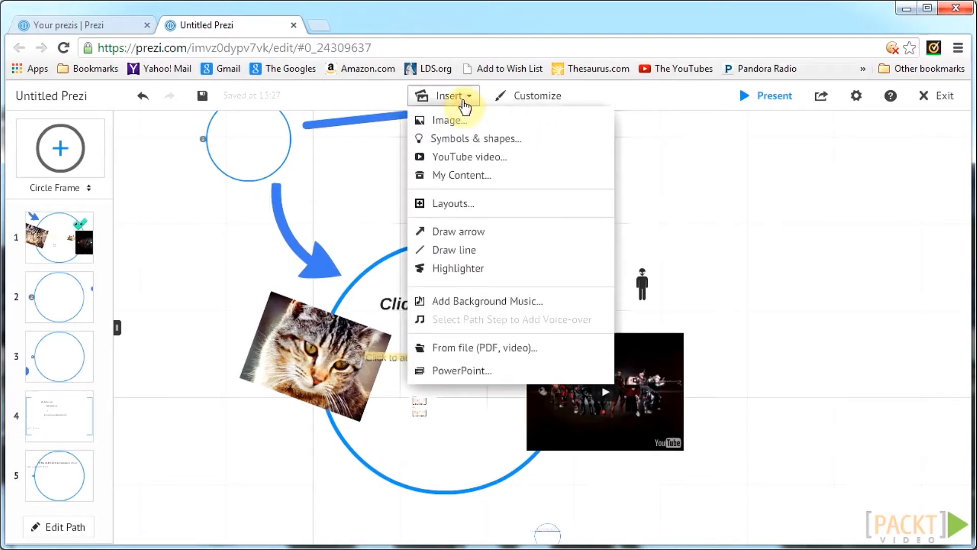
pyautogui.click(476, 297)
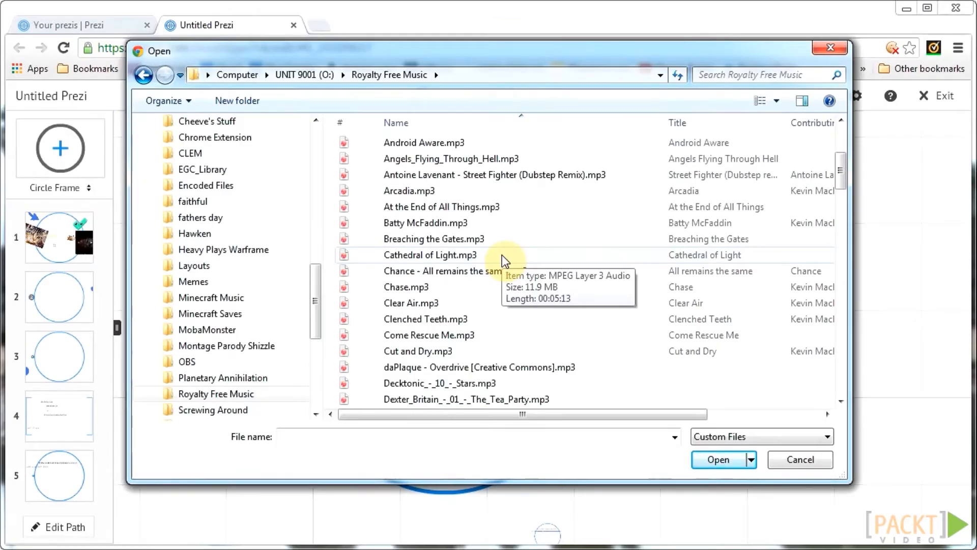
pyautogui.doubleClick(502, 254)
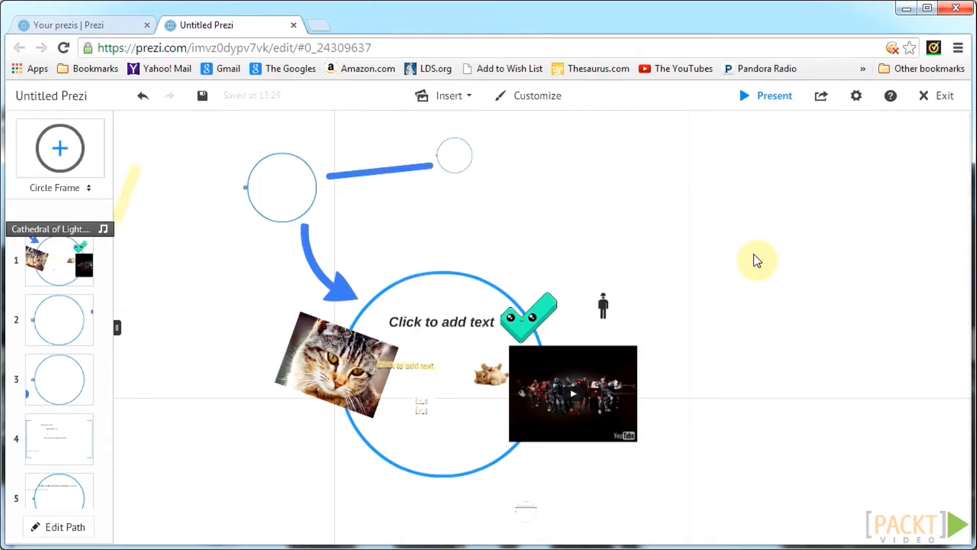
# Add Cut and Dry.mp3 from the Royalty Free Music folder as the voice-over for path step 1.
pyautogui.click(70, 265)
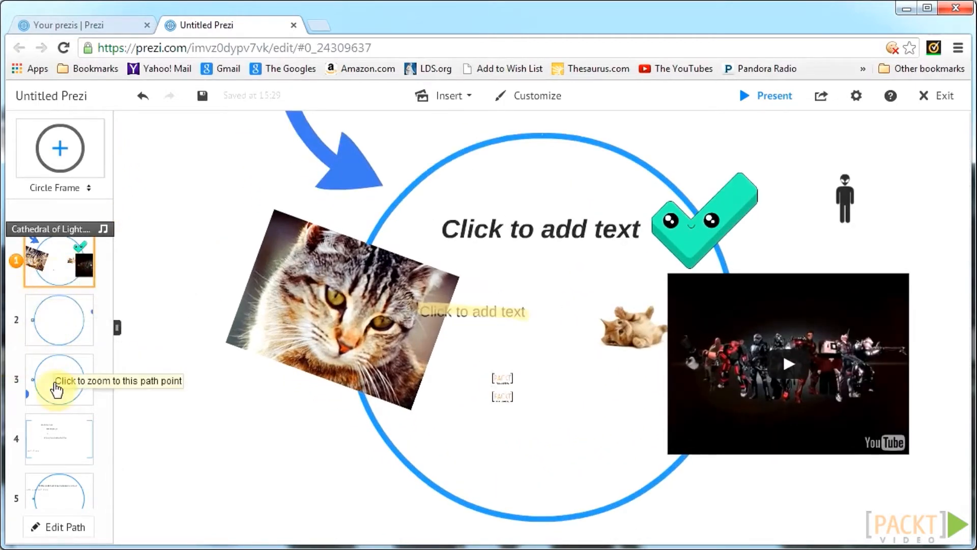
pyautogui.click(465, 98)
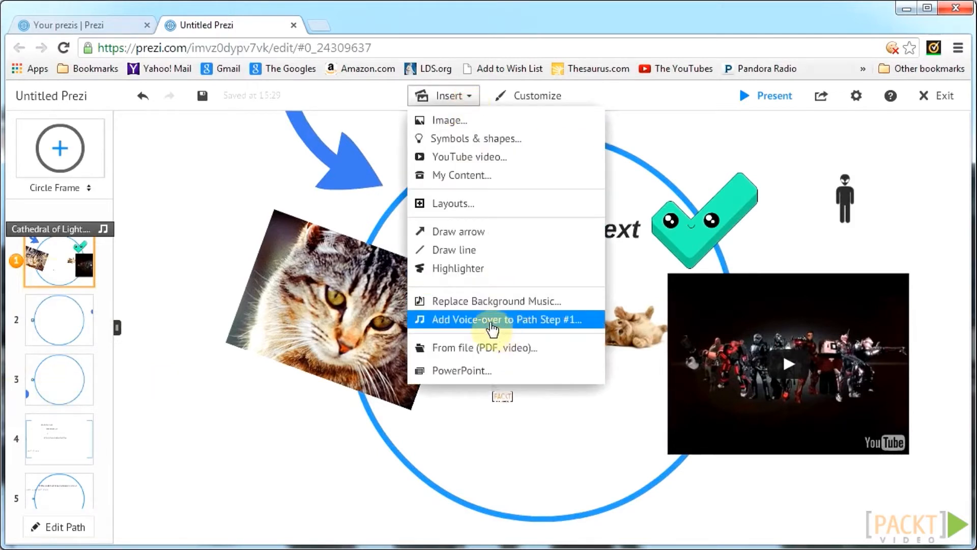
pyautogui.click(573, 329)
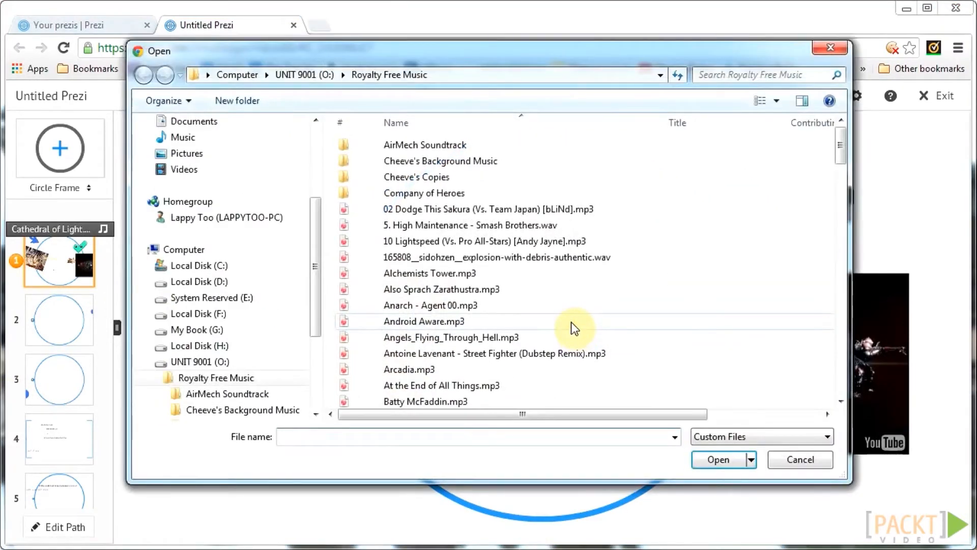
pyautogui.click(452, 273)
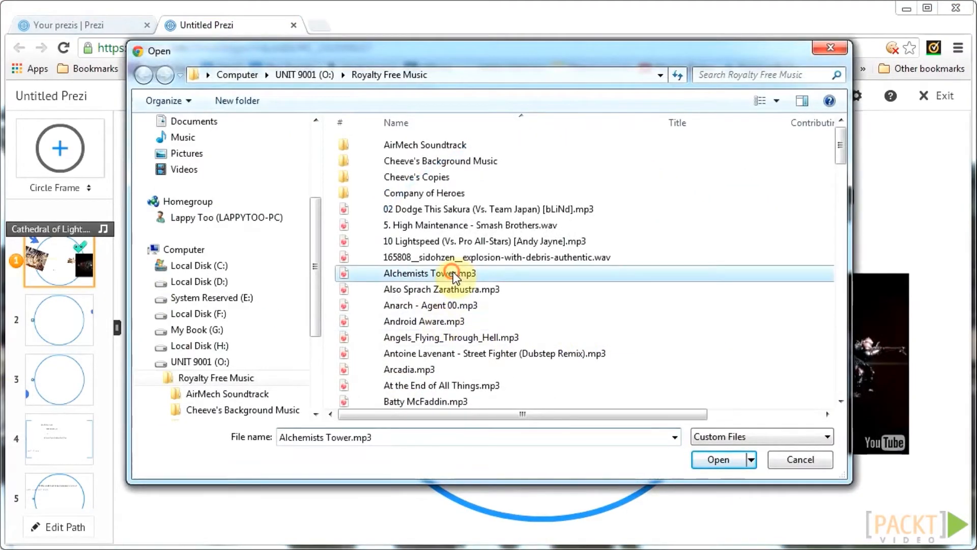
pyautogui.scroll(-4, 500, 293)
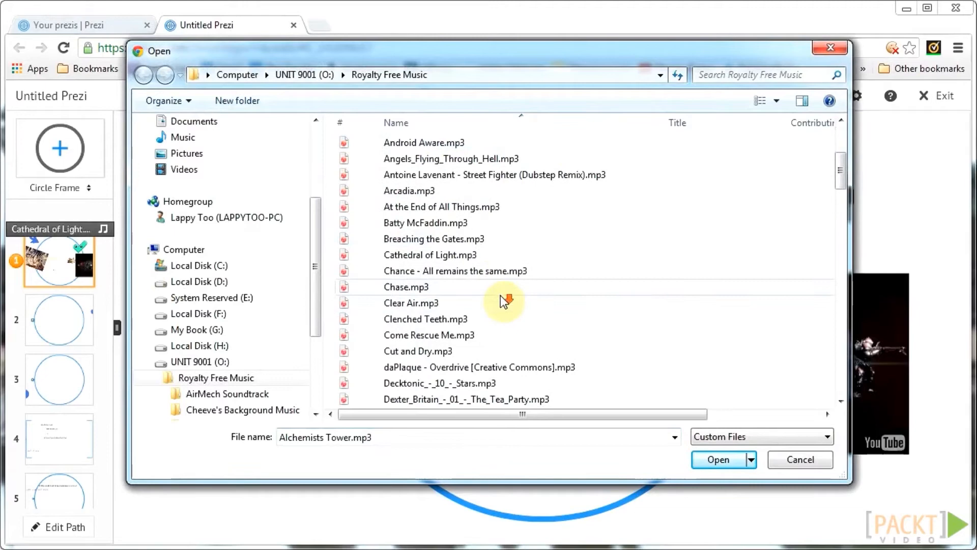
pyautogui.doubleClick(425, 351)
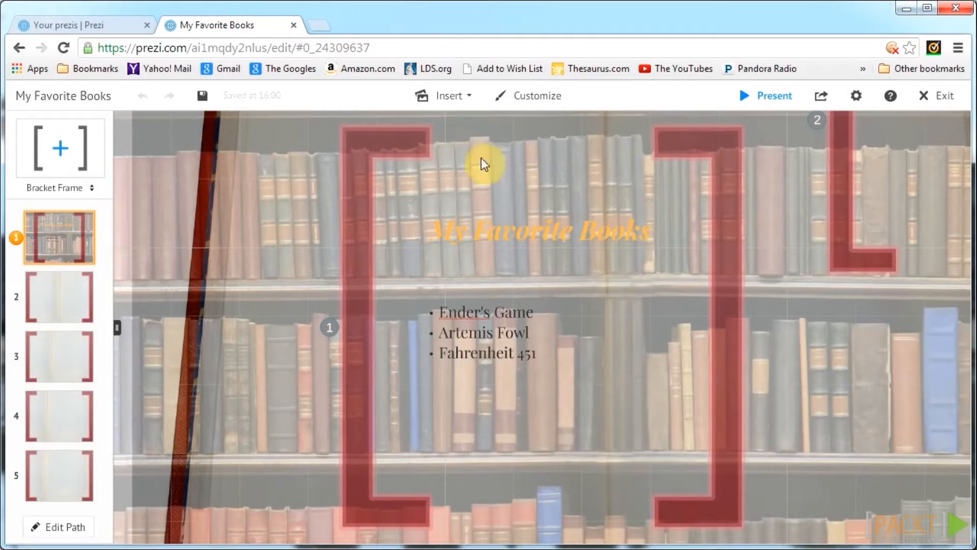
# Search web images for "books" and insert the library bookshelves photo into the first frame of the My Favorite Books prezi.
pyautogui.click(442, 96)
pyautogui.click(460, 120)
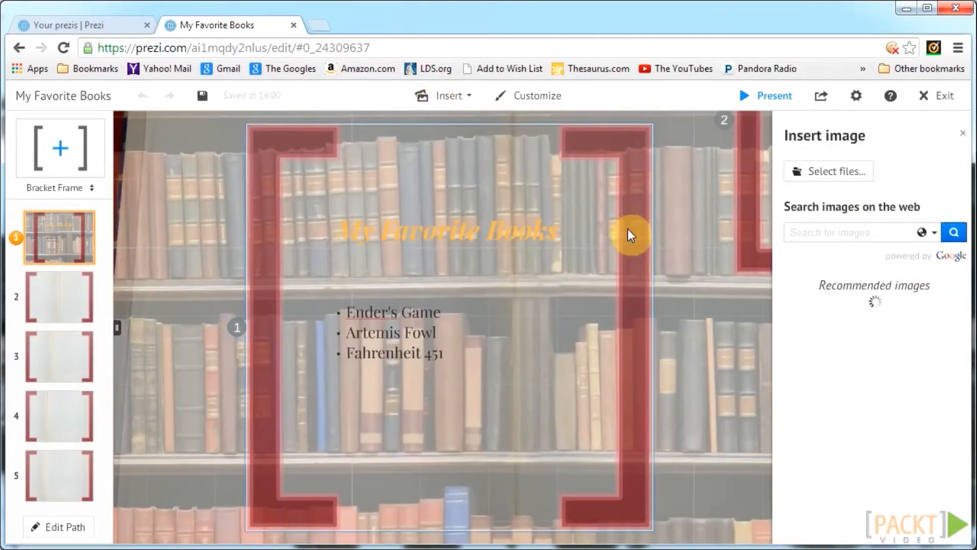
pyautogui.click(826, 238)
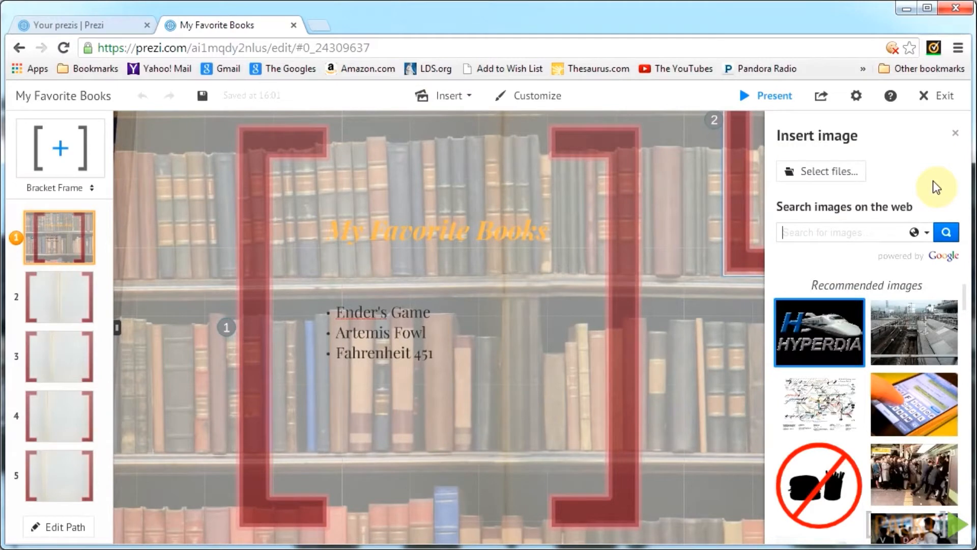
pyautogui.write('books')
pyautogui.press('Return')
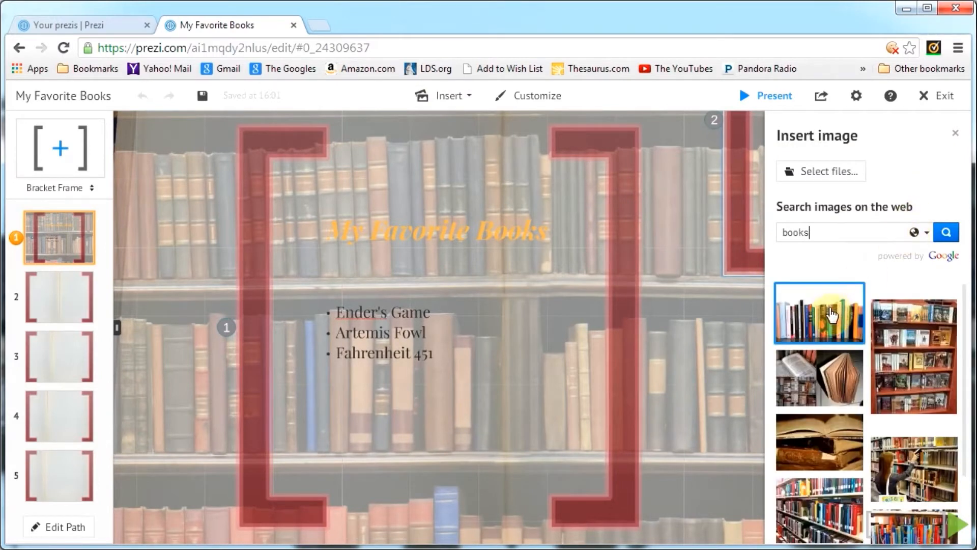
pyautogui.moveTo(814, 414); pyautogui.dragTo(481, 328)
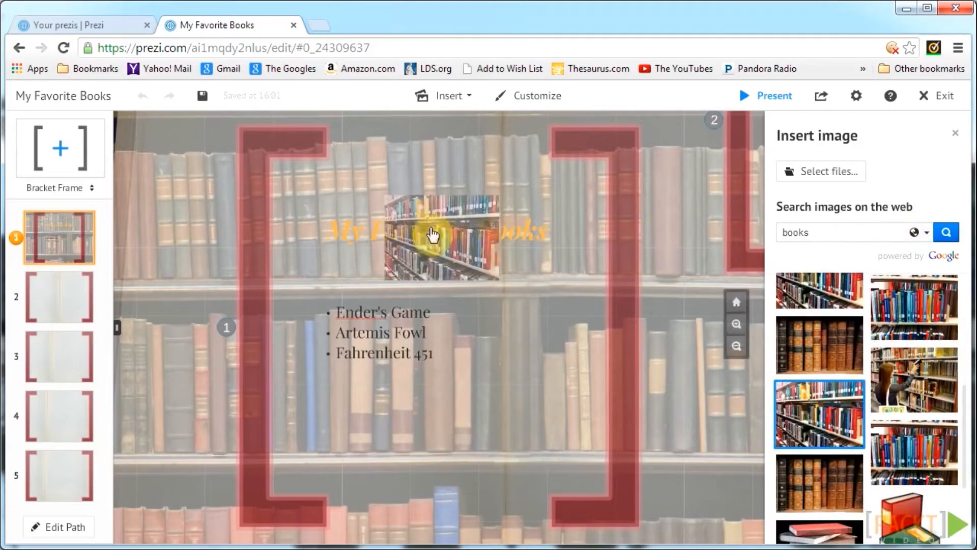
# Position the bookshelves photo in the first frame's lower right area, just below the list of book titles.
pyautogui.moveTo(486, 360); pyautogui.dragTo(486, 425)
pyautogui.scroll(-3, 494, 459)
pyautogui.scroll(4, 502, 528)
pyautogui.moveTo(456, 379); pyautogui.dragTo(513, 417)
pyautogui.click(281, 421)
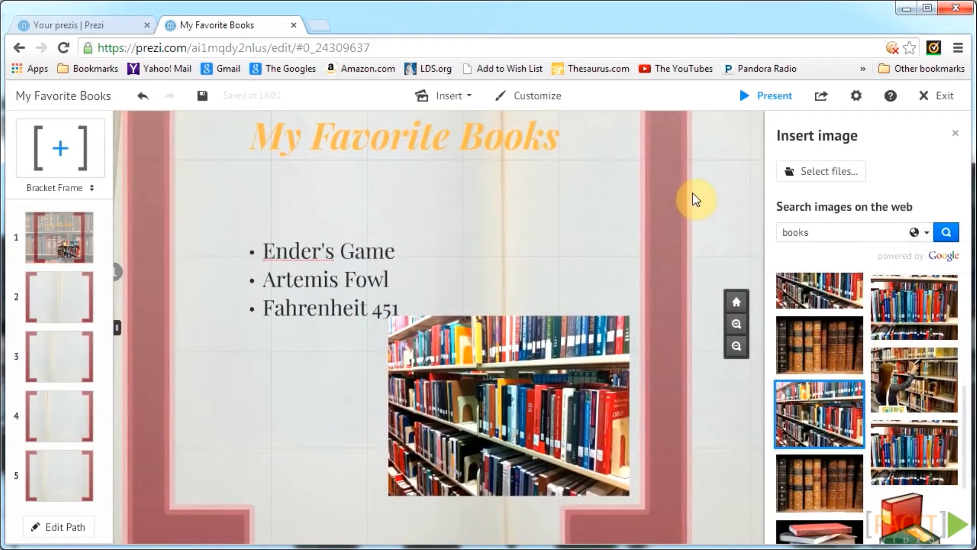
pyautogui.moveTo(560, 198); pyautogui.dragTo(603, 280)
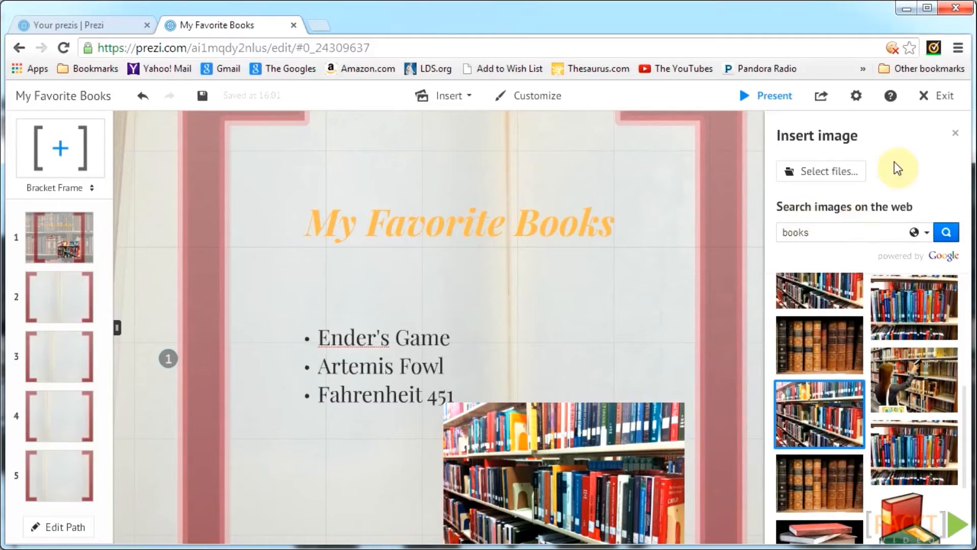
# Insert books.png from the module4 folder into the second frame and move it to the frame's left half.
pyautogui.click(863, 172)
pyautogui.scroll(2, 366, 295)
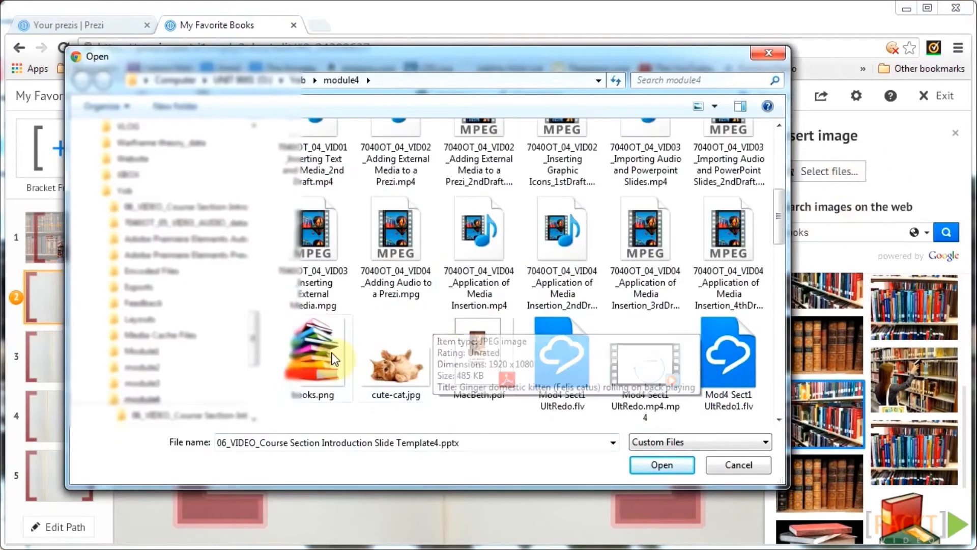
pyautogui.doubleClick(332, 352)
pyautogui.moveTo(441, 331); pyautogui.dragTo(345, 333)
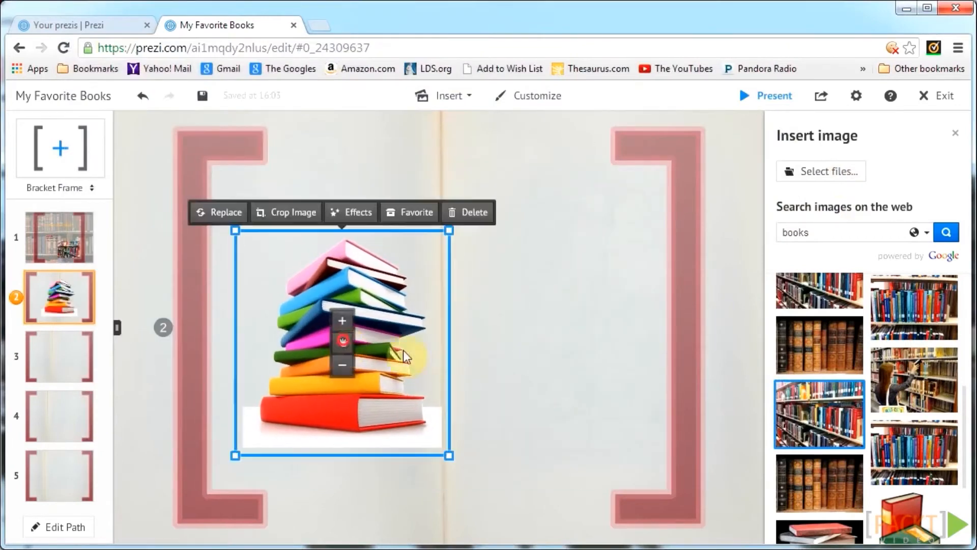
pyautogui.click(730, 410)
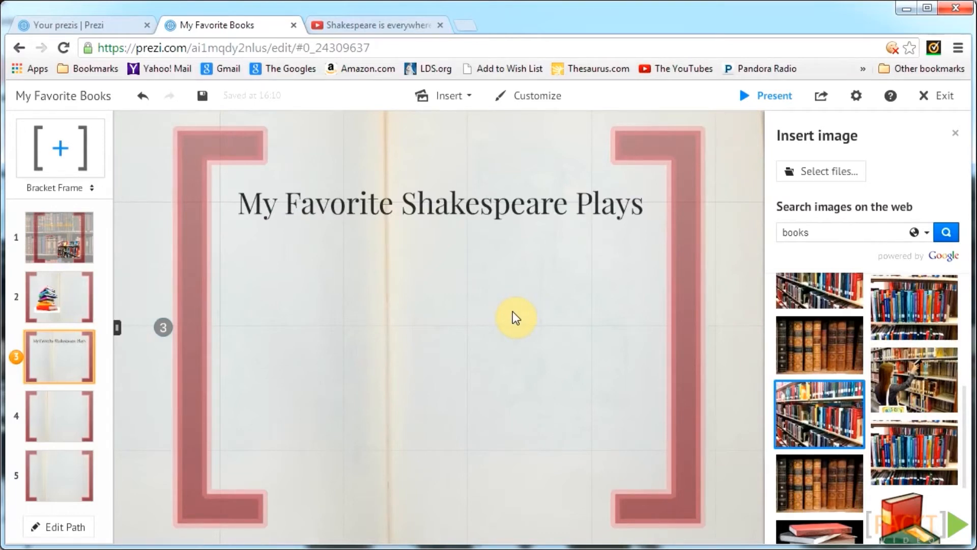
# Copy the share link of the YouTube video "Shakespeare is everywhere" from its page.
pyautogui.click(368, 24)
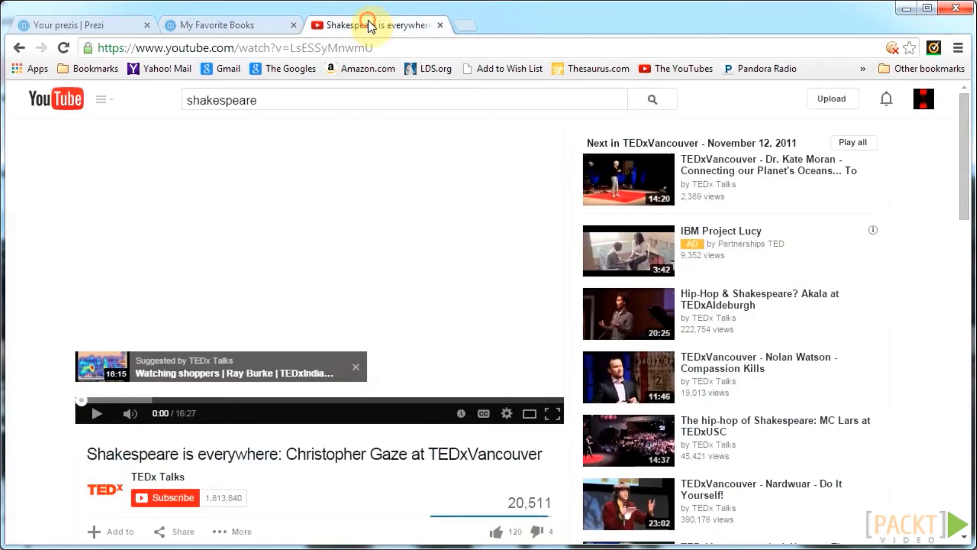
pyautogui.scroll(-2, 204, 473)
pyautogui.click(163, 456)
pyautogui.scroll(-3, 164, 458)
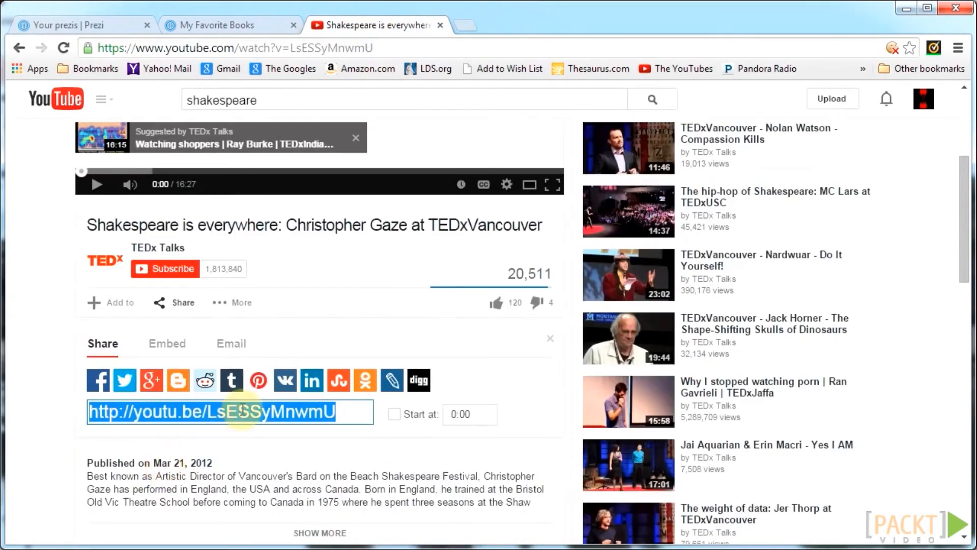
pyautogui.rightClick(121, 415)
pyautogui.click(167, 221)
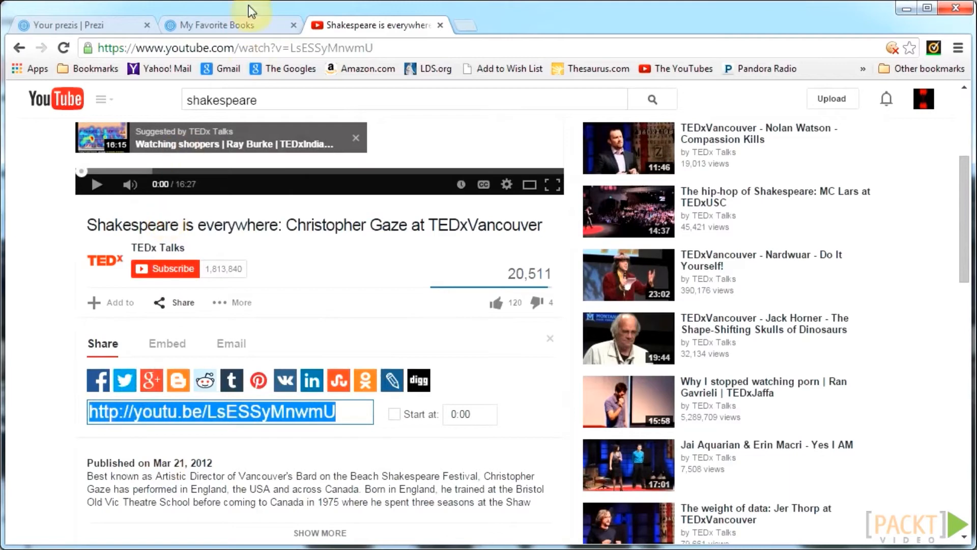
# In the My Favorite Books prezi, insert the copied YouTube video into the third frame and centre it below the title.
pyautogui.click(246, 23)
pyautogui.click(446, 96)
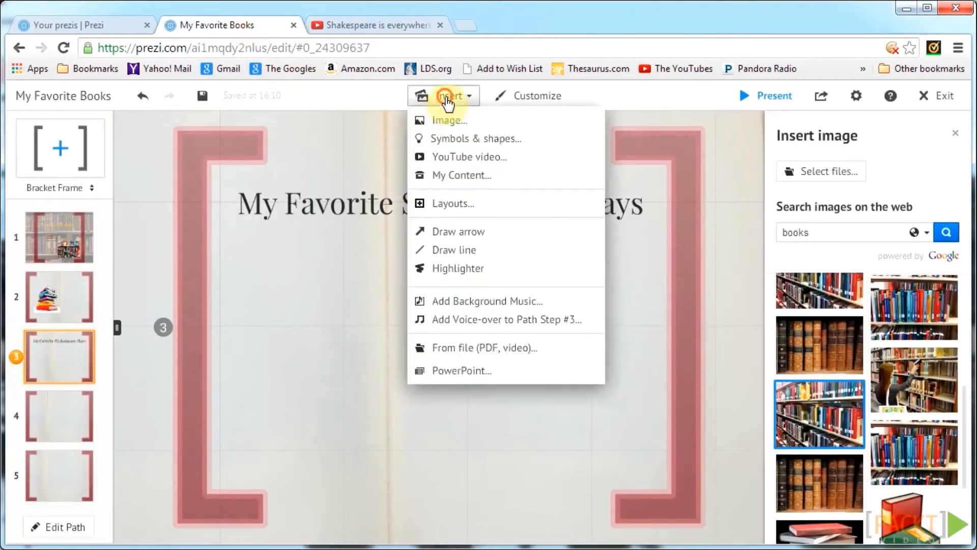
pyautogui.click(465, 158)
pyautogui.hotkey('ctrl', 'v')
pyautogui.click(628, 298)
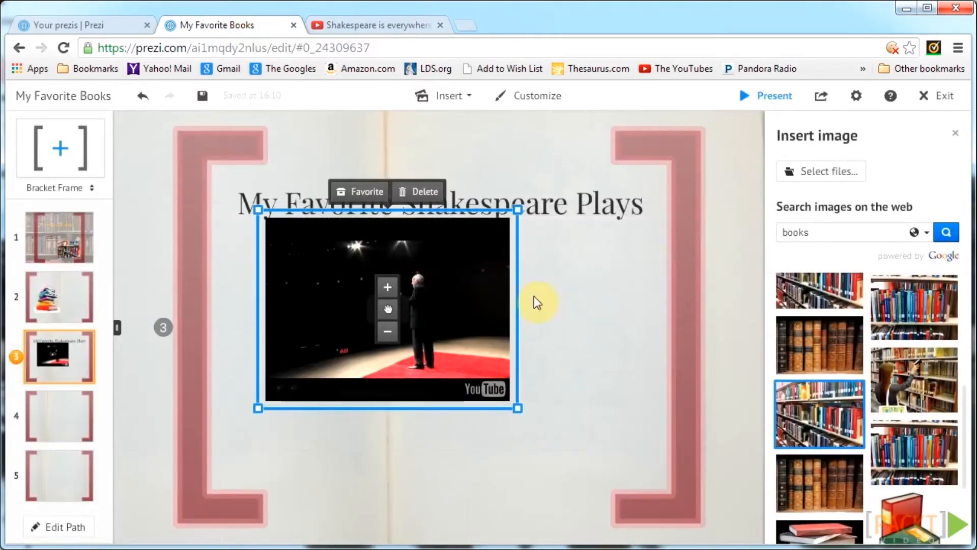
pyautogui.moveTo(402, 301); pyautogui.dragTo(440, 347)
pyautogui.click(641, 358)
# Import the PowerPoint file Shakespeare.pptx from the module4 folder for use in the empty fourth frame.
pyautogui.scroll(-5, 641, 359)
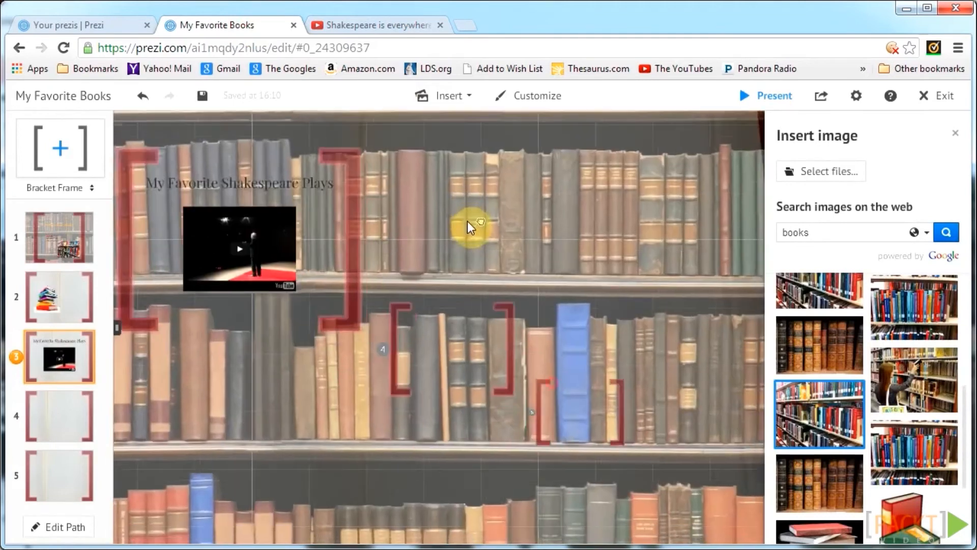
pyautogui.scroll(1, 464, 316)
pyautogui.scroll(5, 454, 336)
pyautogui.scroll(2, 447, 383)
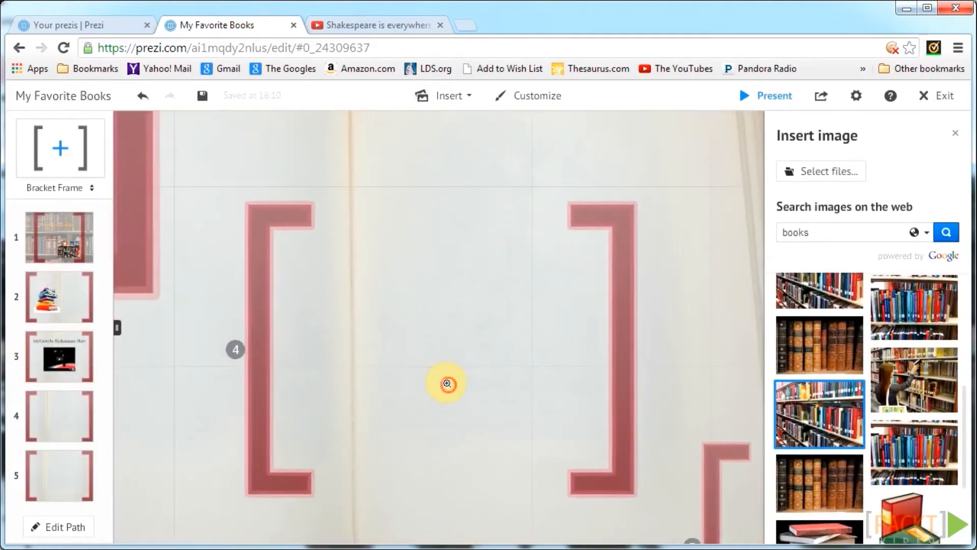
pyautogui.moveTo(447, 383); pyautogui.dragTo(423, 359)
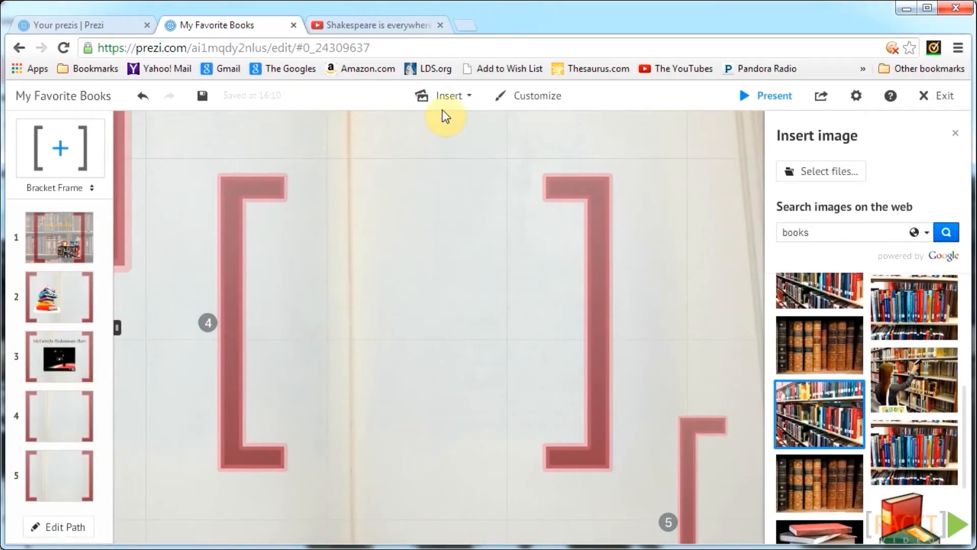
pyautogui.click(447, 98)
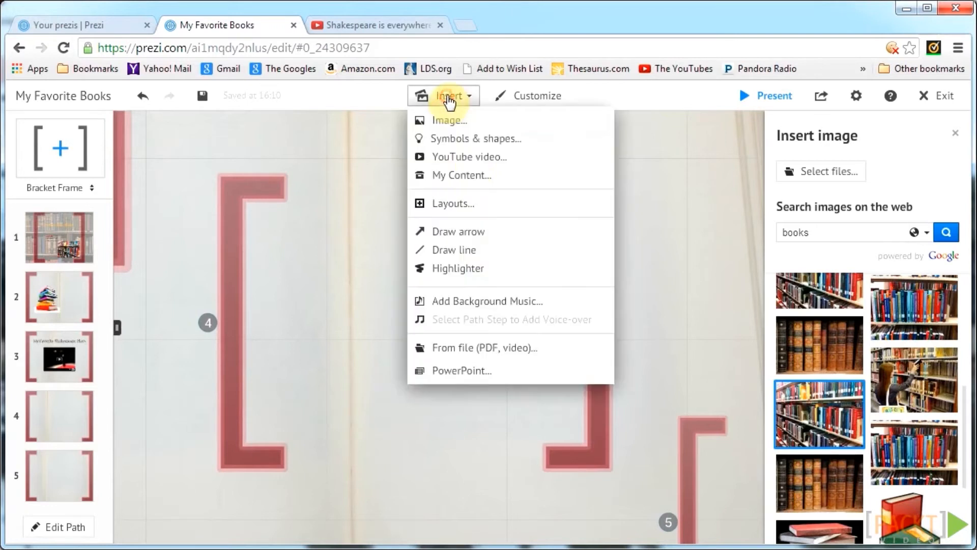
pyautogui.click(473, 372)
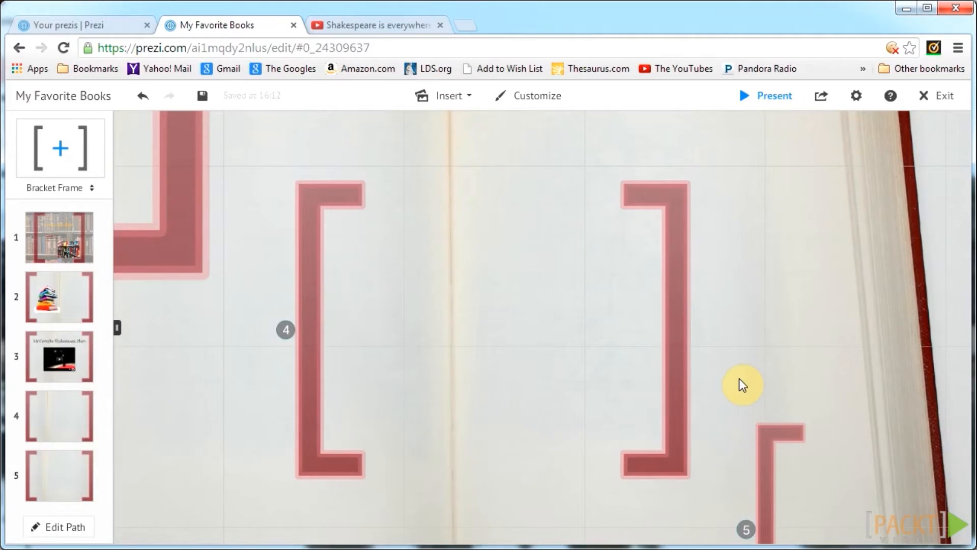
pyautogui.click(447, 100)
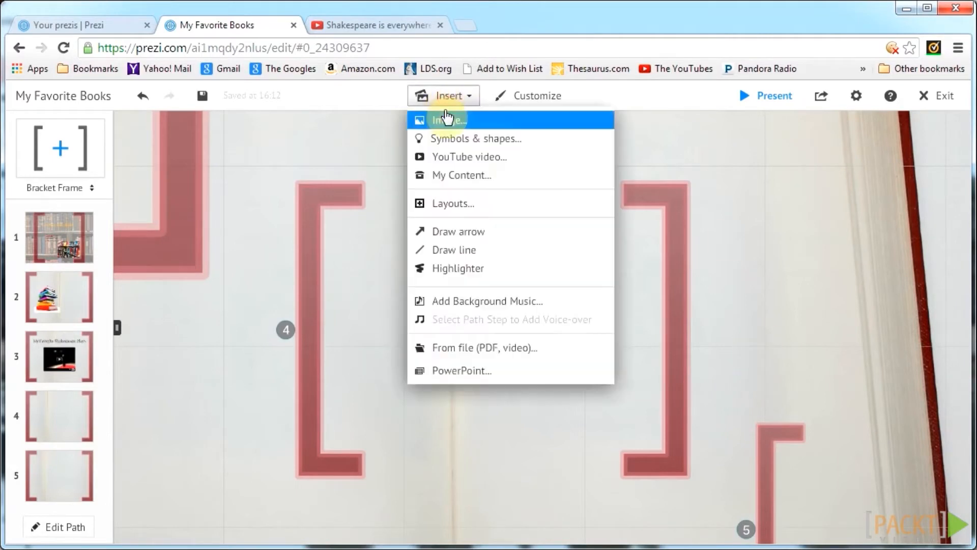
pyautogui.click(474, 371)
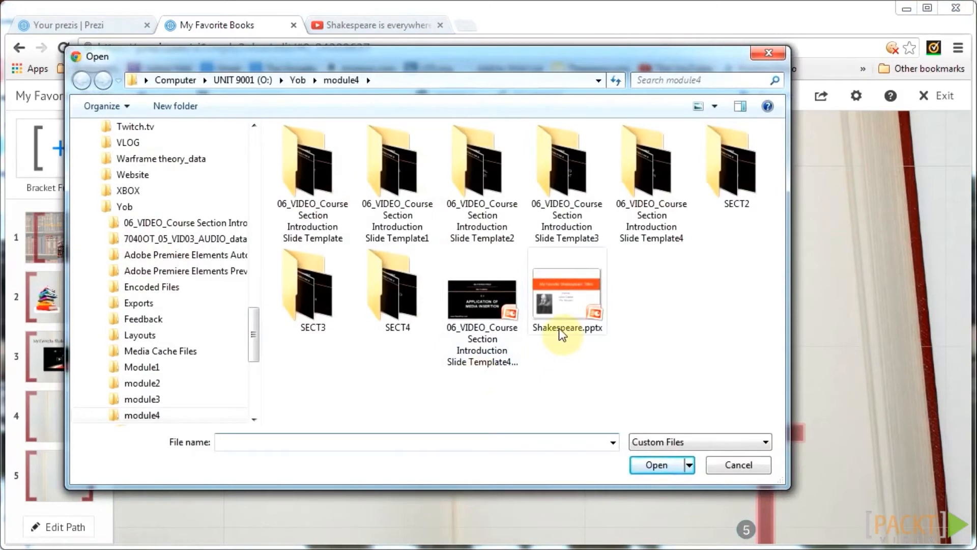
pyautogui.doubleClick(567, 284)
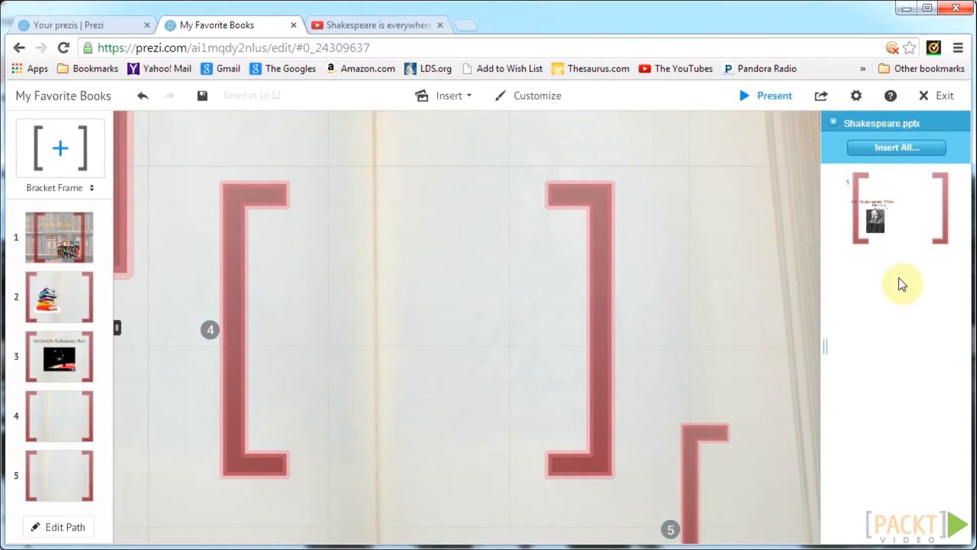
# Place the Shakespeare.pptx slide in the fourth frame, choosing the Smiling Layout among the insert-all options.
pyautogui.moveTo(914, 216); pyautogui.dragTo(433, 308)
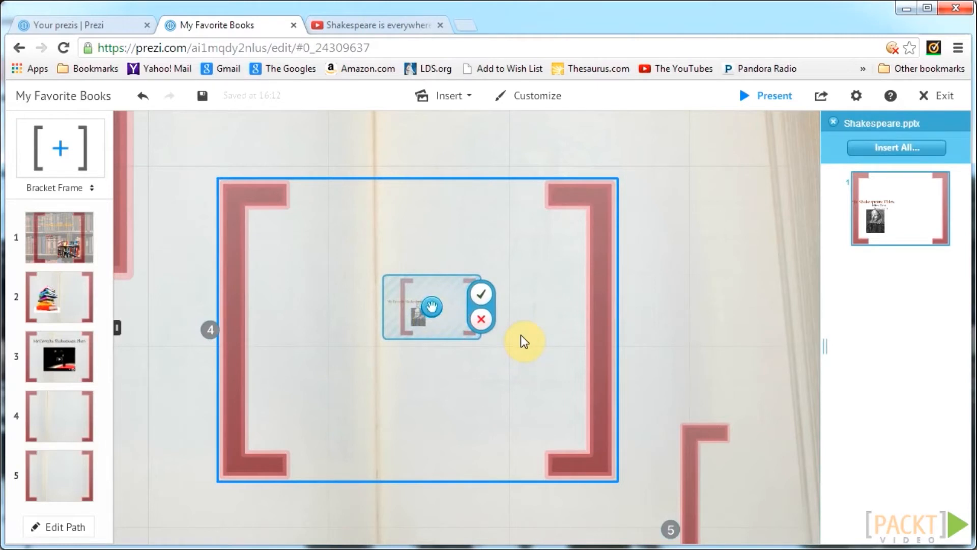
pyautogui.click(937, 149)
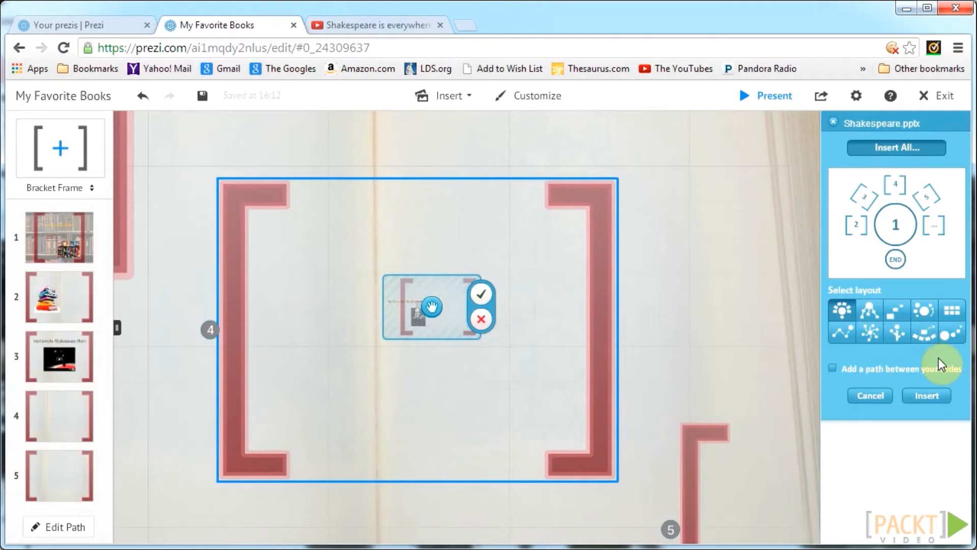
pyautogui.click(929, 342)
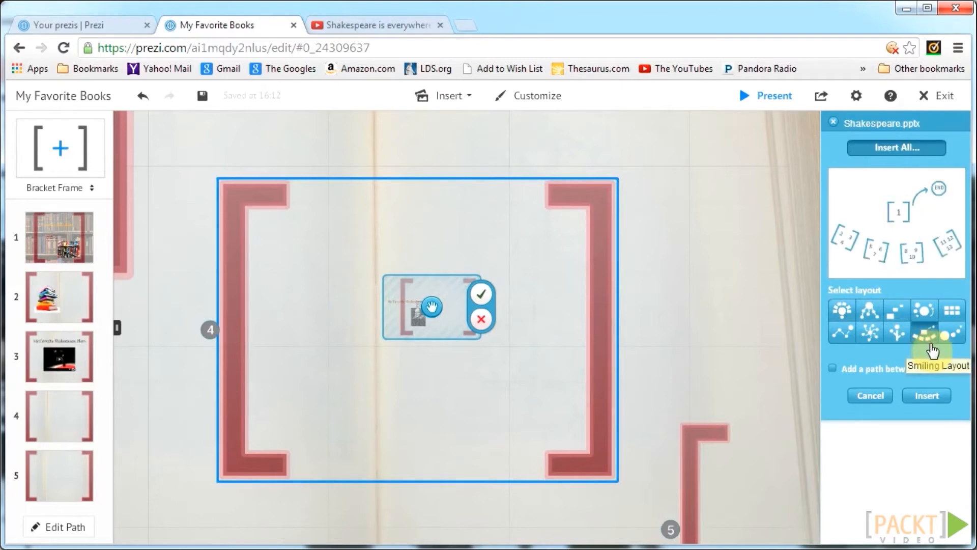
pyautogui.click(927, 396)
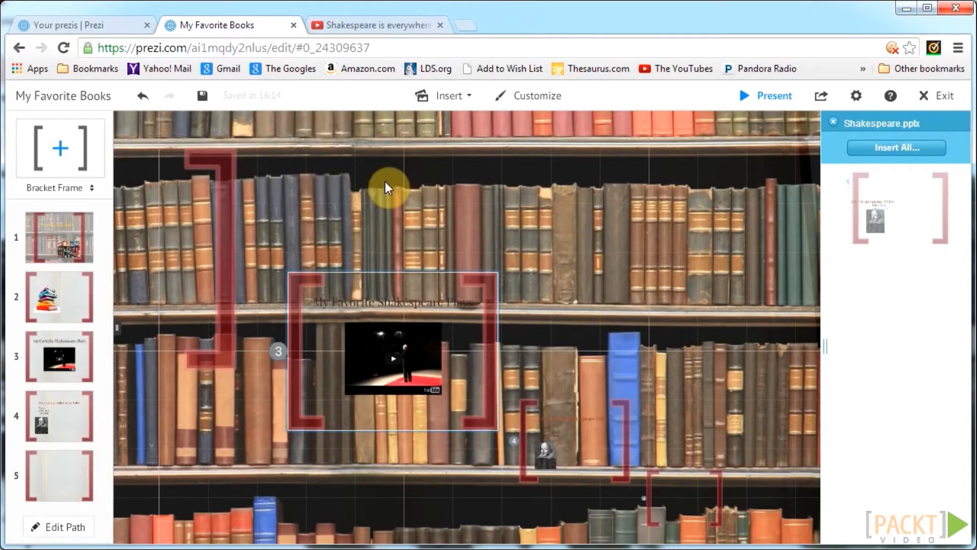
# Draw an arrow from the second frame to the third frame.
pyautogui.moveTo(311, 172); pyautogui.dragTo(436, 185)
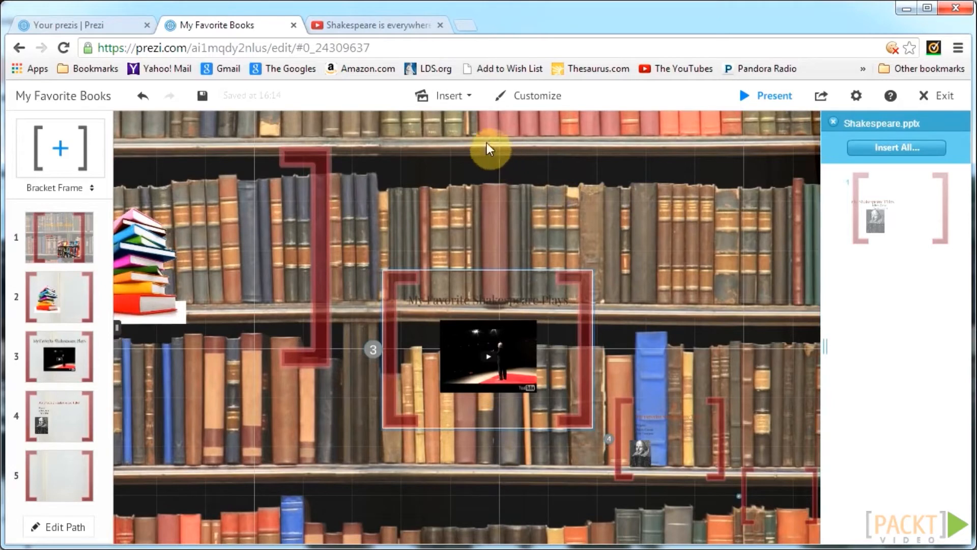
pyautogui.click(447, 98)
pyautogui.click(483, 234)
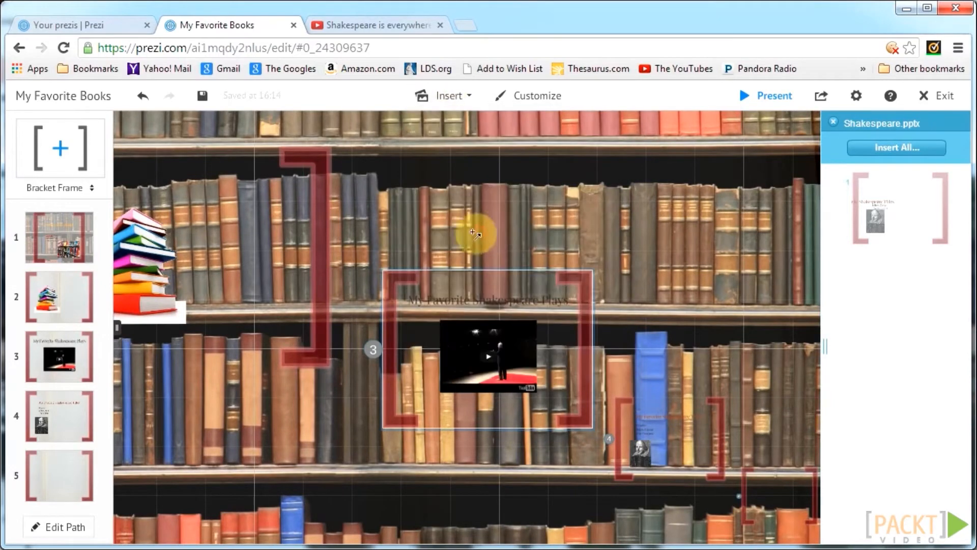
pyautogui.moveTo(344, 208)
pyautogui.mouseDown()
pyautogui.moveTo(435, 214)
pyautogui.moveTo(466, 245)
pyautogui.mouseUp()
pyautogui.scroll(-2, 544, 208)
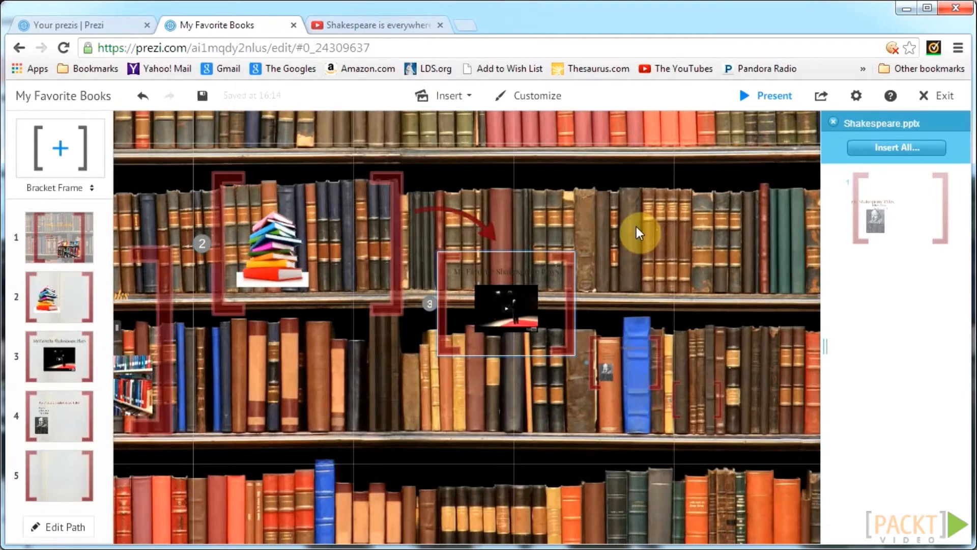
# Draw an arrow from the first frame to the second frame and bend it slightly.
pyautogui.moveTo(362, 363); pyautogui.dragTo(494, 349)
pyautogui.click(451, 96)
pyautogui.click(476, 231)
pyautogui.moveTo(237, 227); pyautogui.dragTo(337, 194)
pyautogui.moveTo(289, 215); pyautogui.dragTo(289, 208)
# Draw curved arrows from the third frame to the fourth and from the fourth frame to the fifth.
pyautogui.moveTo(549, 364); pyautogui.dragTo(298, 353)
pyautogui.click(451, 96)
pyautogui.click(460, 231)
pyautogui.moveTo(479, 275)
pyautogui.mouseDown()
pyautogui.moveTo(513, 310)
pyautogui.moveTo(503, 285)
pyautogui.mouseUp()
pyautogui.click(454, 96)
pyautogui.click(460, 232)
pyautogui.moveTo(559, 341)
pyautogui.mouseDown()
pyautogui.moveTo(580, 358)
pyautogui.moveTo(576, 345)
pyautogui.mouseUp()
pyautogui.click(506, 320)
pyautogui.click(566, 418)
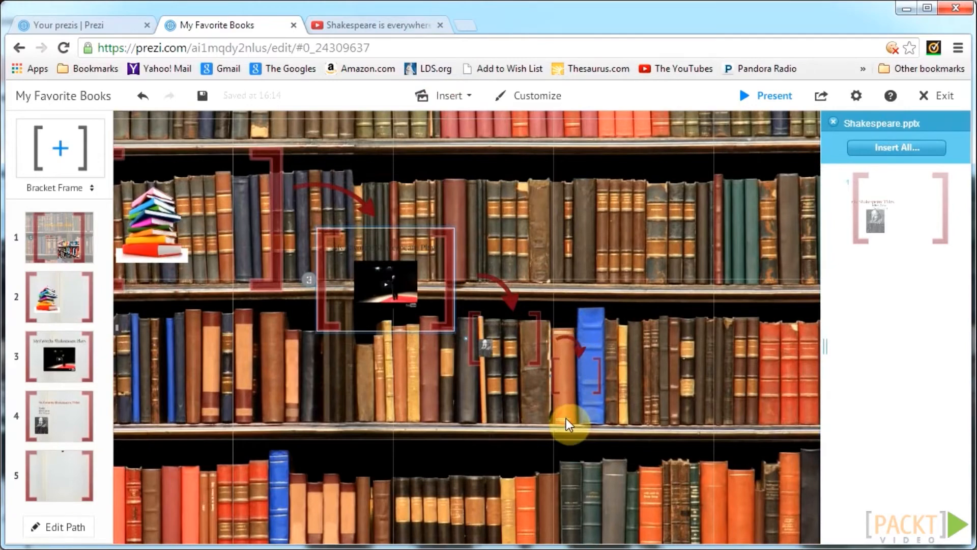
# Insert a black book symbol beside the My Favorite Books title in the first frame and adjust the placement of both.
pyautogui.moveTo(410, 405); pyautogui.dragTo(622, 414)
pyautogui.click(218, 371)
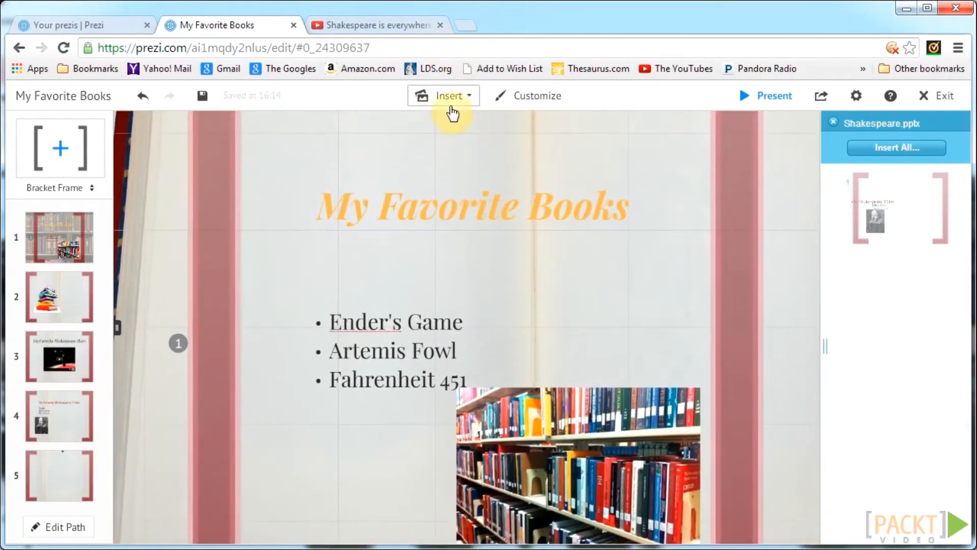
pyautogui.click(453, 102)
pyautogui.click(496, 136)
pyautogui.moveTo(891, 408); pyautogui.dragTo(649, 197)
pyautogui.click(636, 194)
pyautogui.moveTo(500, 211); pyautogui.dragTo(465, 214)
pyautogui.moveTo(625, 213); pyautogui.dragTo(615, 214)
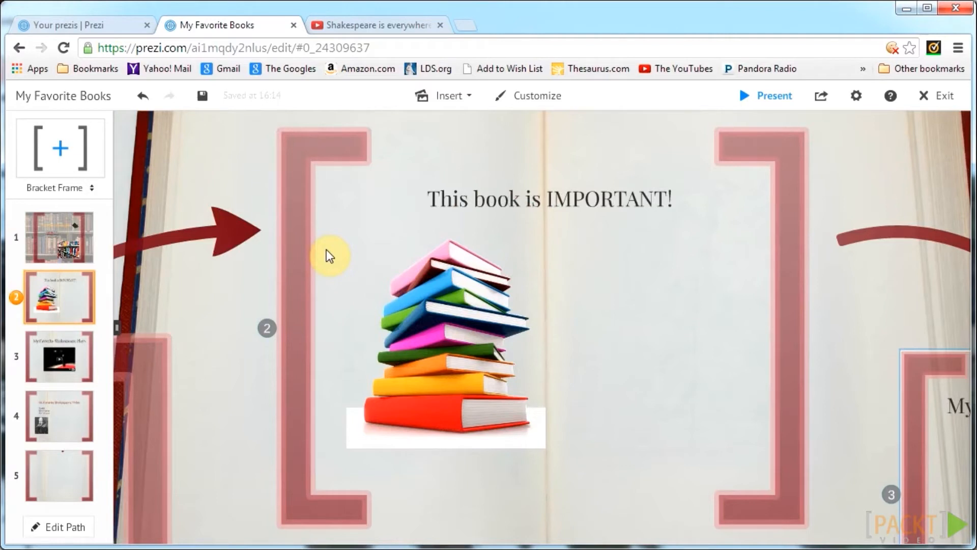
# Mark the word "IMPORTANT!" in the second frame's title with the Highlighter.
pyautogui.click(443, 95)
pyautogui.click(458, 266)
pyautogui.moveTo(544, 199); pyautogui.dragTo(585, 201)
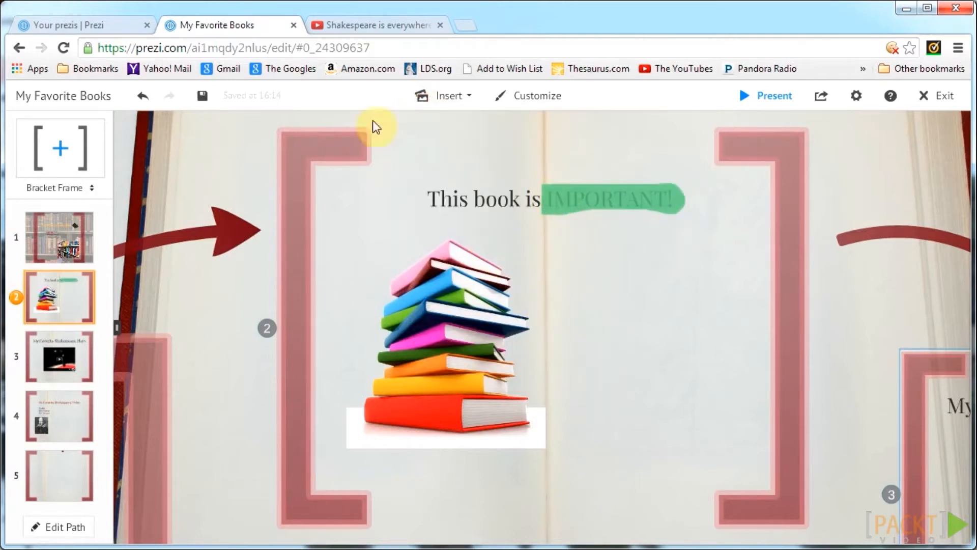
# Add Angels_Flying_Through_Hell.mp3 from the Royalty Free Music folder as the prezi's background music.
pyautogui.click(448, 97)
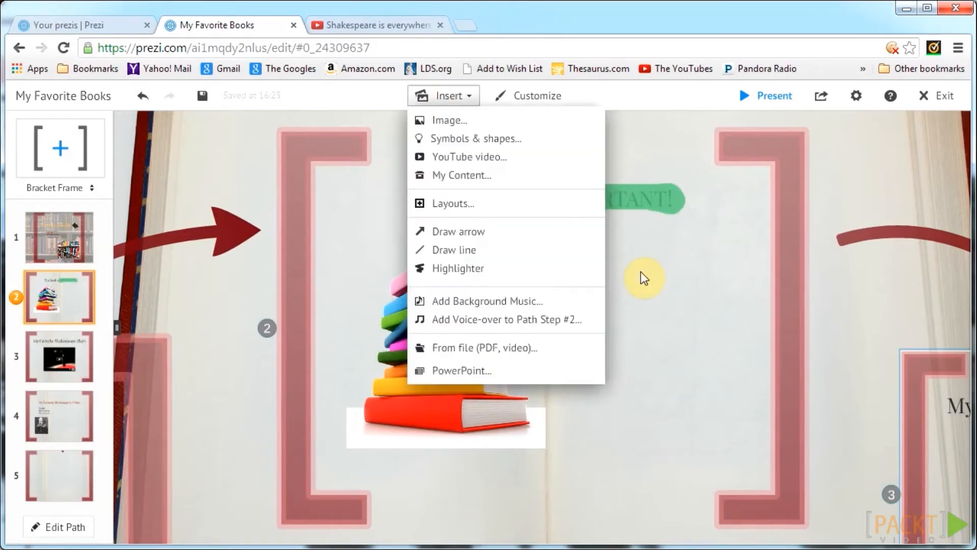
pyautogui.click(578, 303)
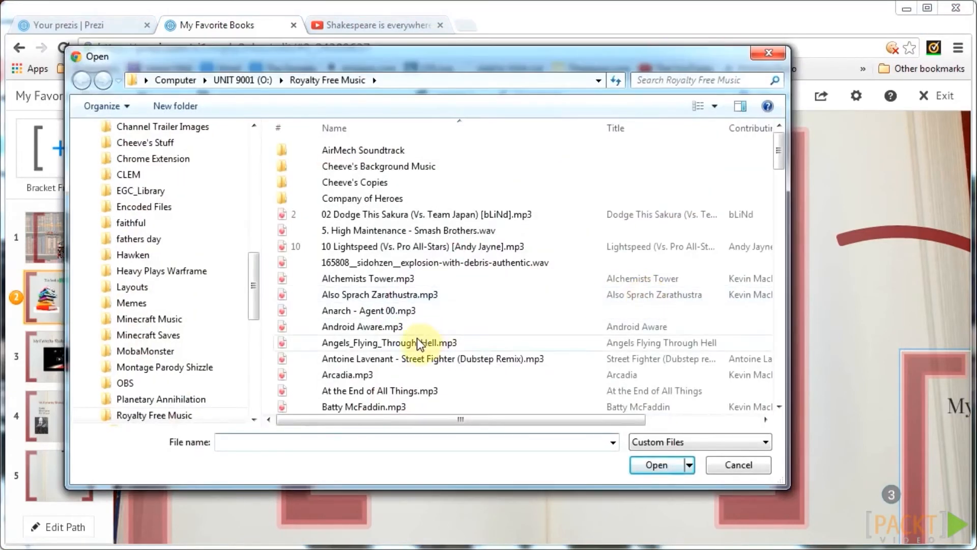
pyautogui.doubleClick(417, 337)
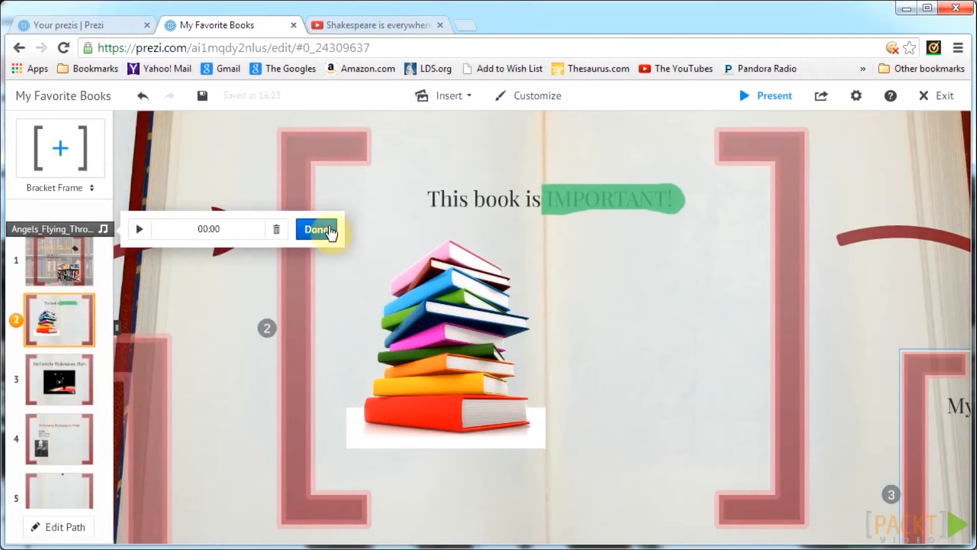
pyautogui.click(328, 225)
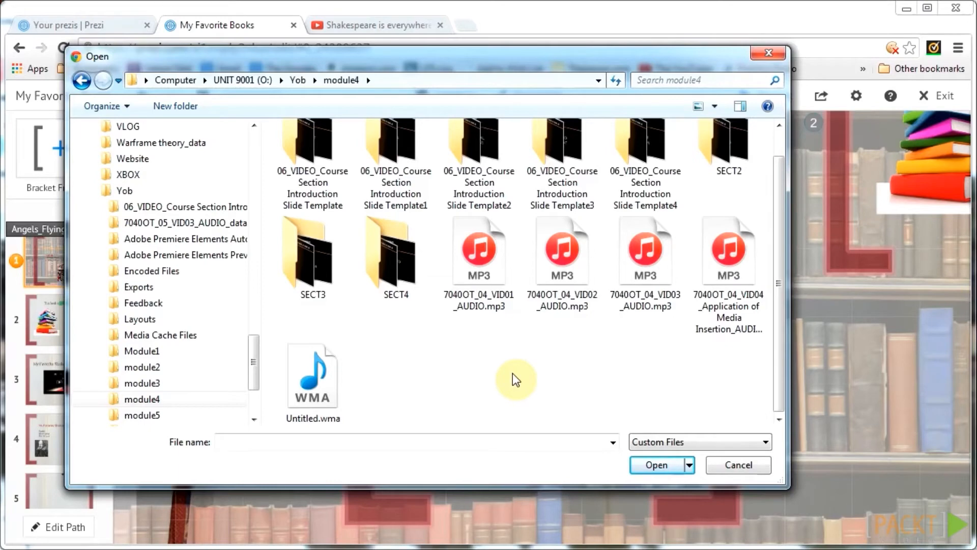
# Add Untitled.wma from the module4 folder as the voice-over for path step 1.
pyautogui.click(340, 390)
pyautogui.doubleClick(340, 390)
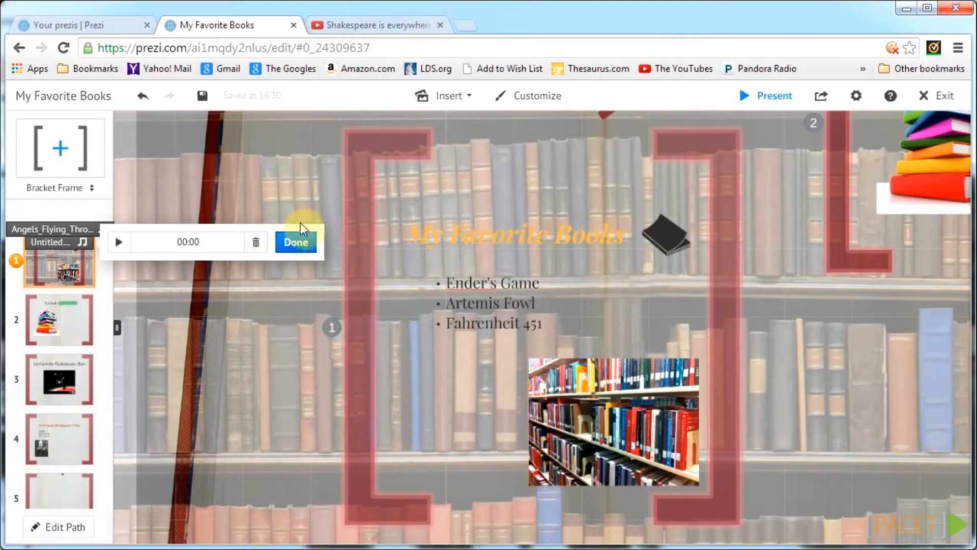
pyautogui.click(300, 240)
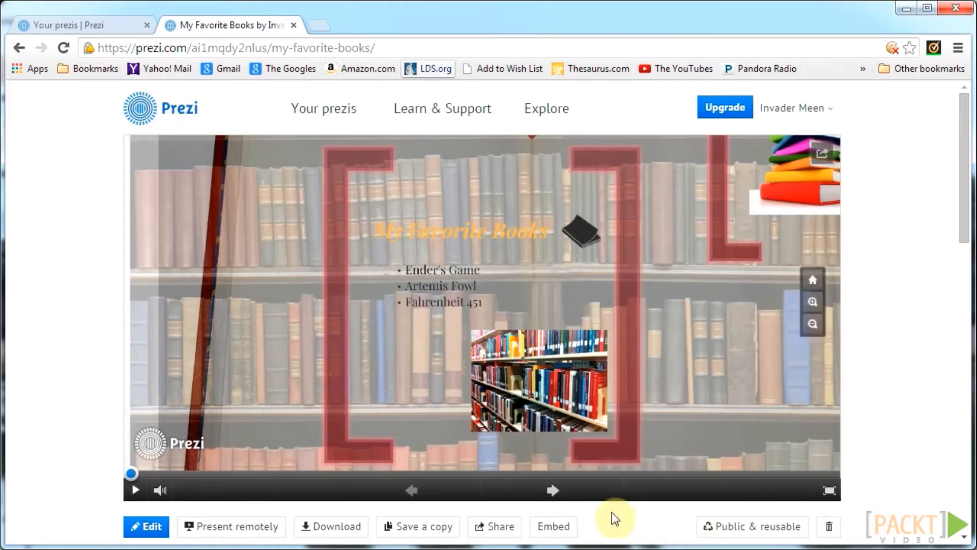
# Preview the prezi by advancing to the second frame, returning to the first and muting the sound.
pyautogui.click(580, 500)
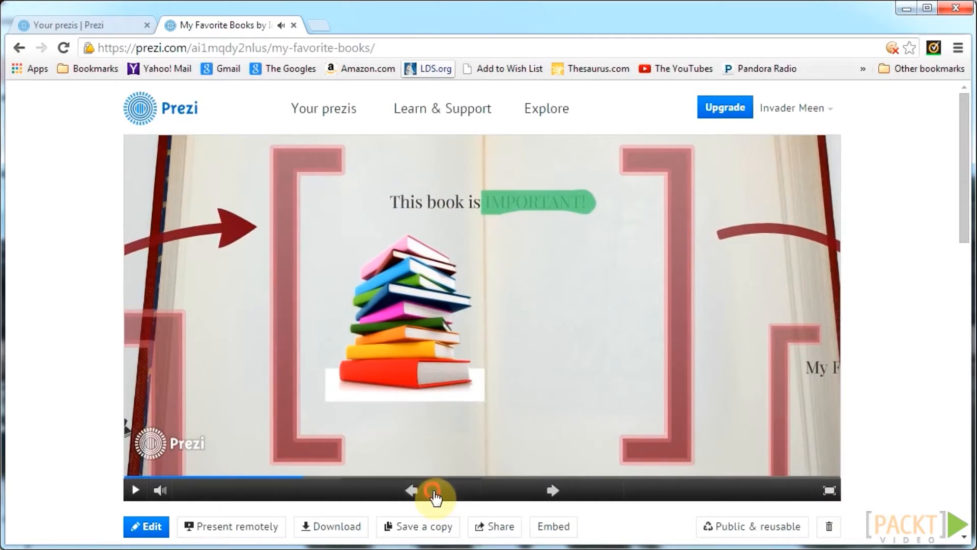
pyautogui.click(434, 491)
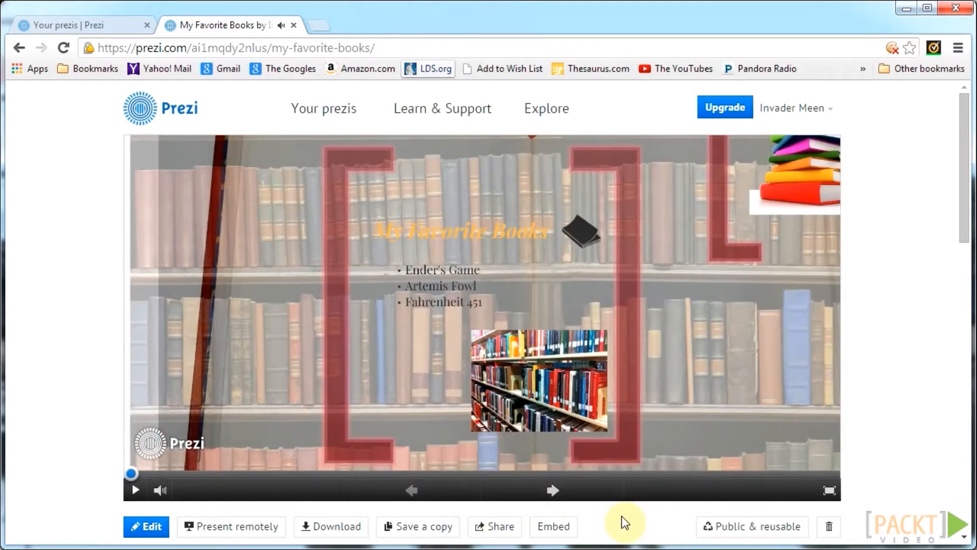
pyautogui.click(160, 490)
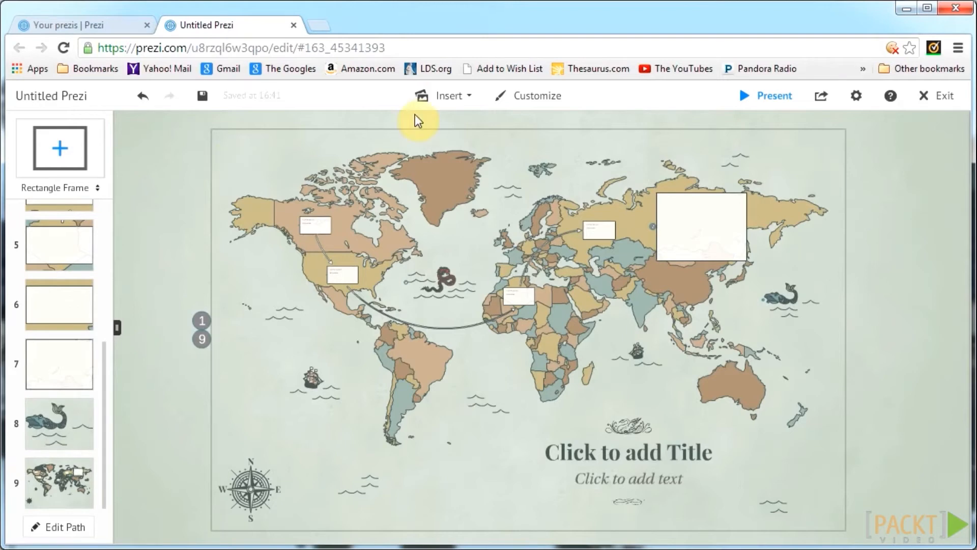
# Add the single-frame bracket layout with a smaller nested bracket frame over the ocean west of Australia.
pyautogui.click(430, 98)
pyautogui.click(437, 198)
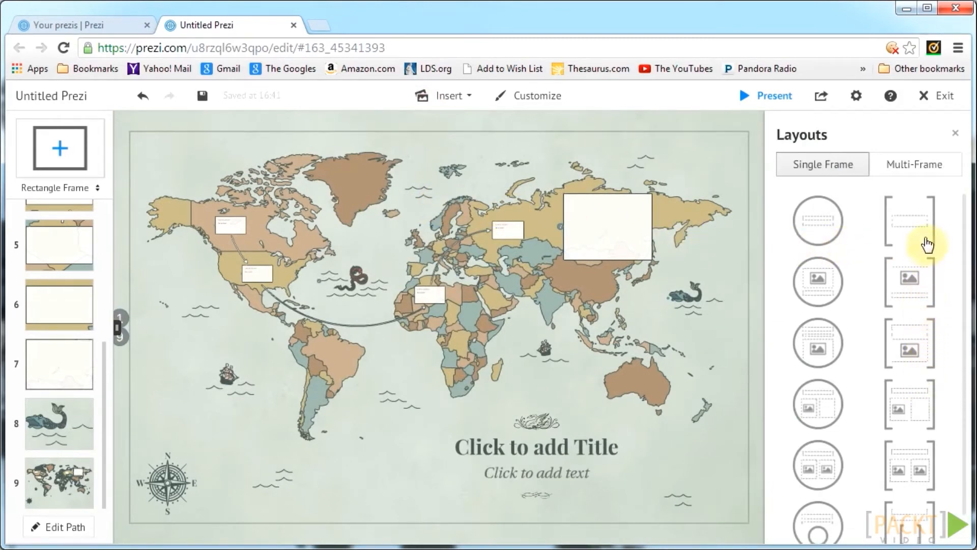
pyautogui.click(910, 163)
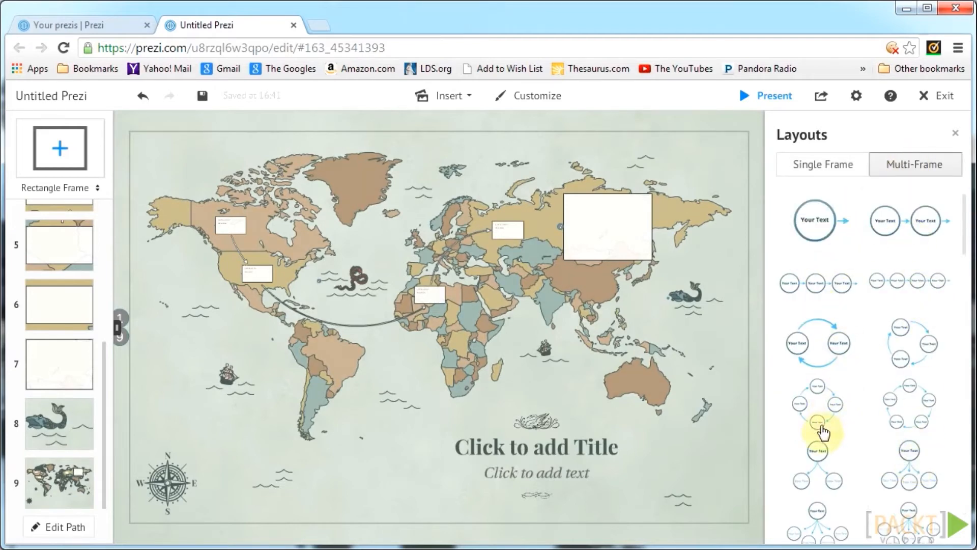
pyautogui.scroll(-2, 840, 443)
pyautogui.scroll(-10, 843, 444)
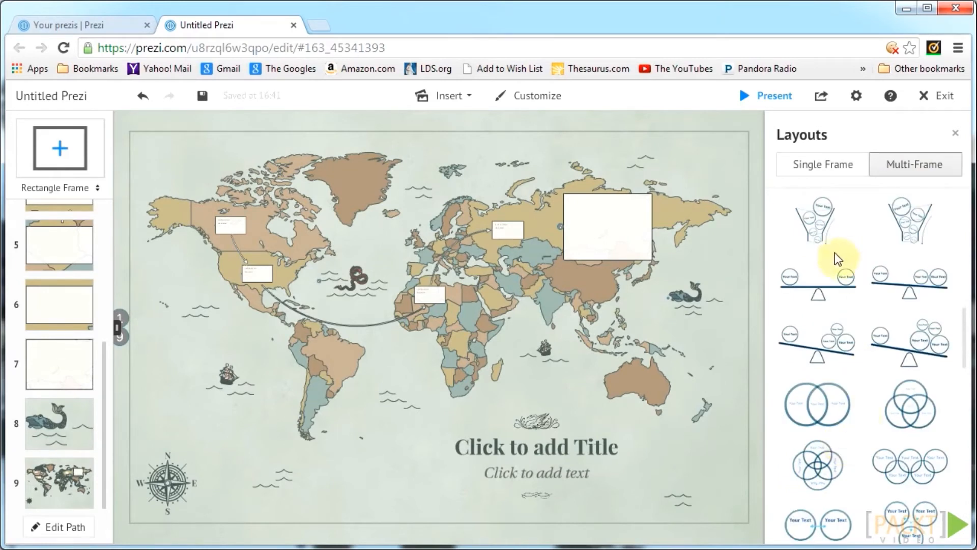
pyautogui.click(823, 164)
pyautogui.moveTo(901, 497); pyautogui.dragTo(588, 392)
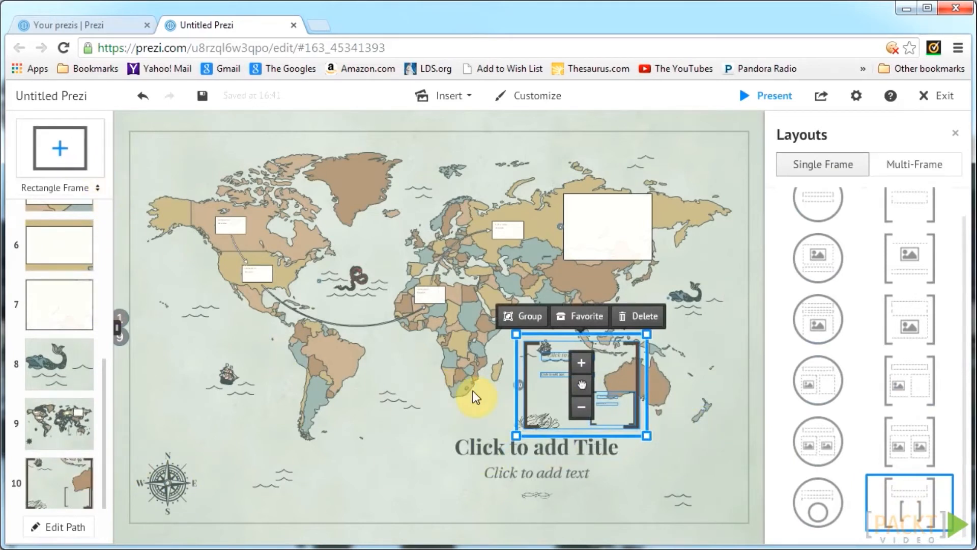
pyautogui.click(497, 396)
pyautogui.click(527, 389)
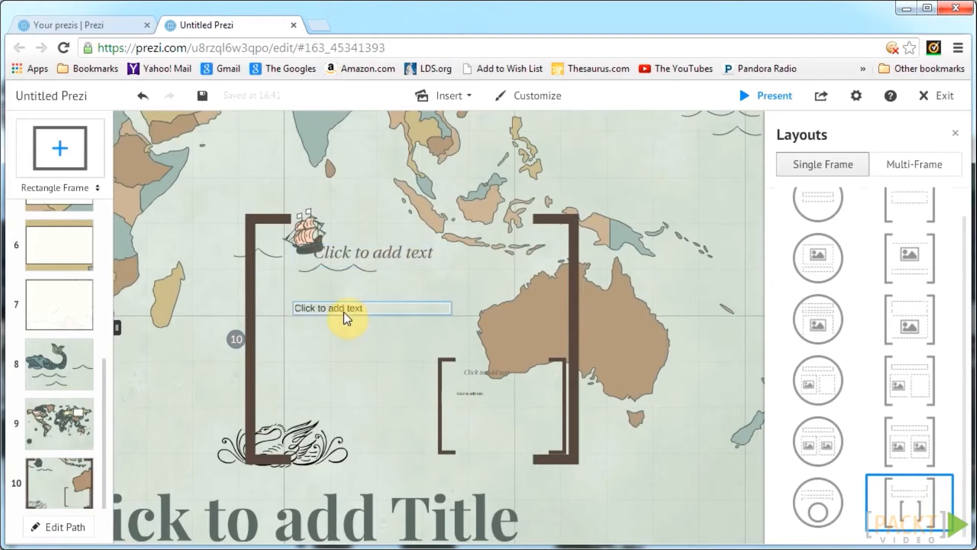
# Add the single-frame circular layout with a caption and two pictures over southern Africa.
pyautogui.scroll(-2, 483, 420)
pyautogui.moveTo(821, 446); pyautogui.dragTo(216, 319)
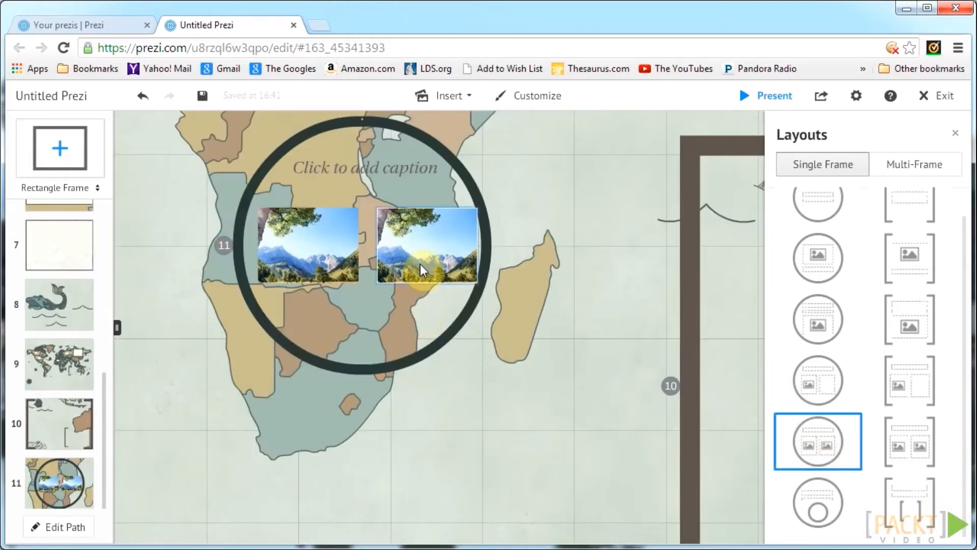
pyautogui.click(328, 259)
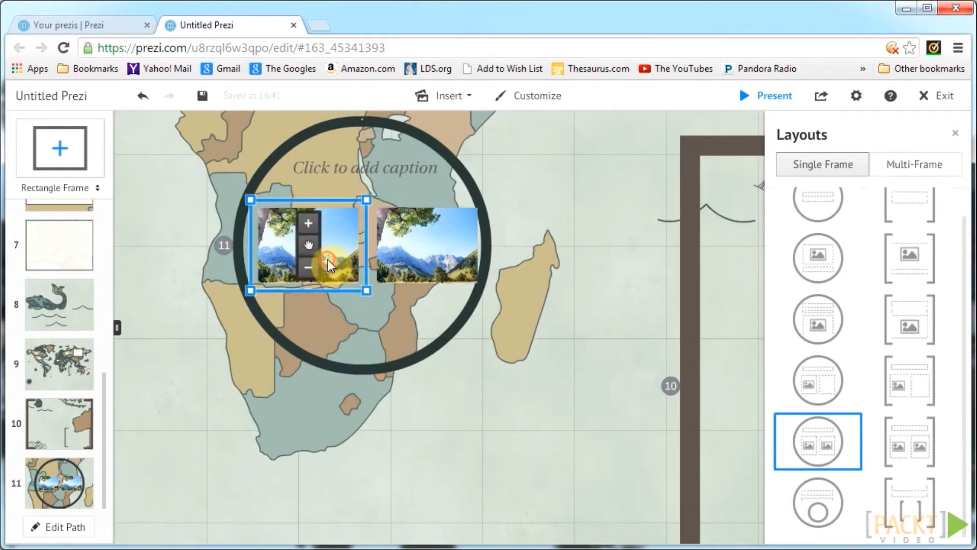
pyautogui.click(395, 404)
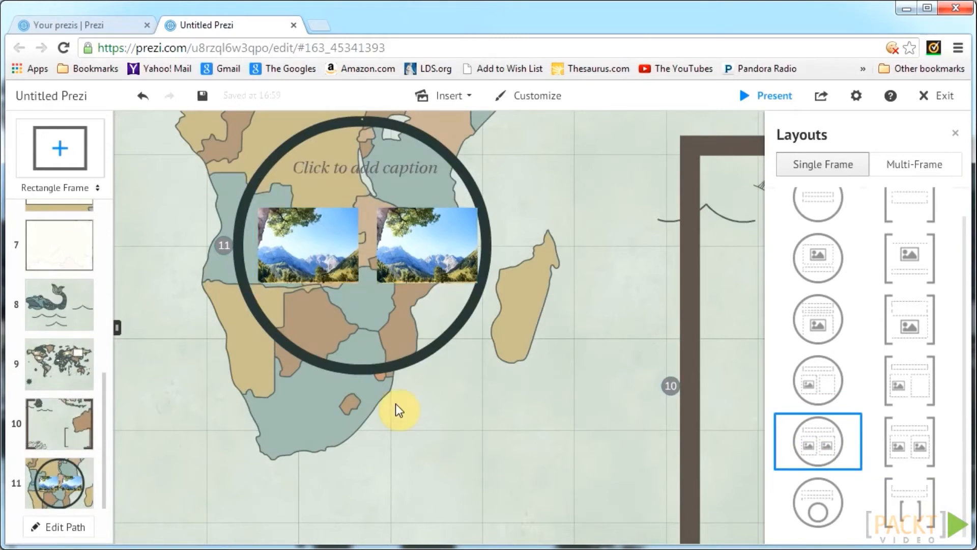
# Look at the image replacement options for the first placeholder picture in the circular layout, without replacing it.
pyautogui.click(304, 247)
pyautogui.click(205, 192)
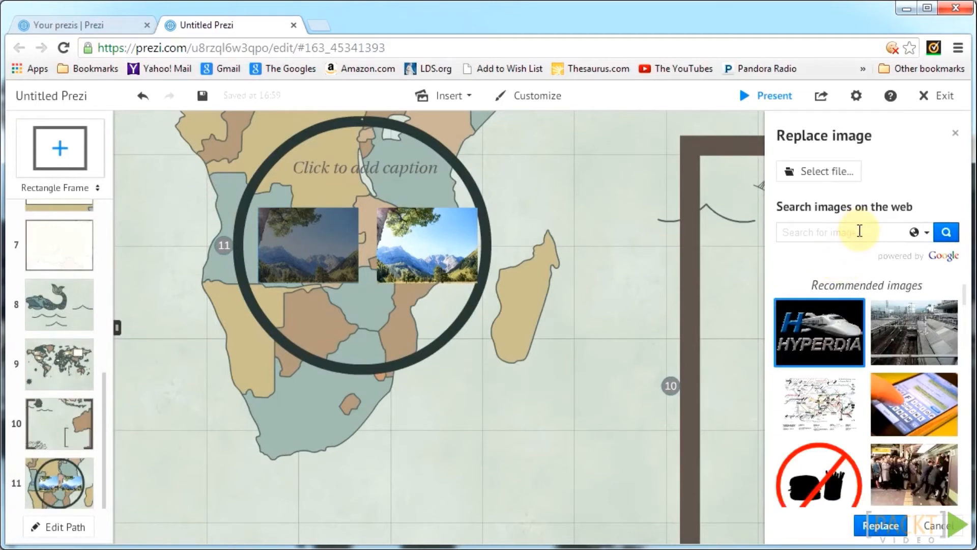
pyautogui.click(955, 137)
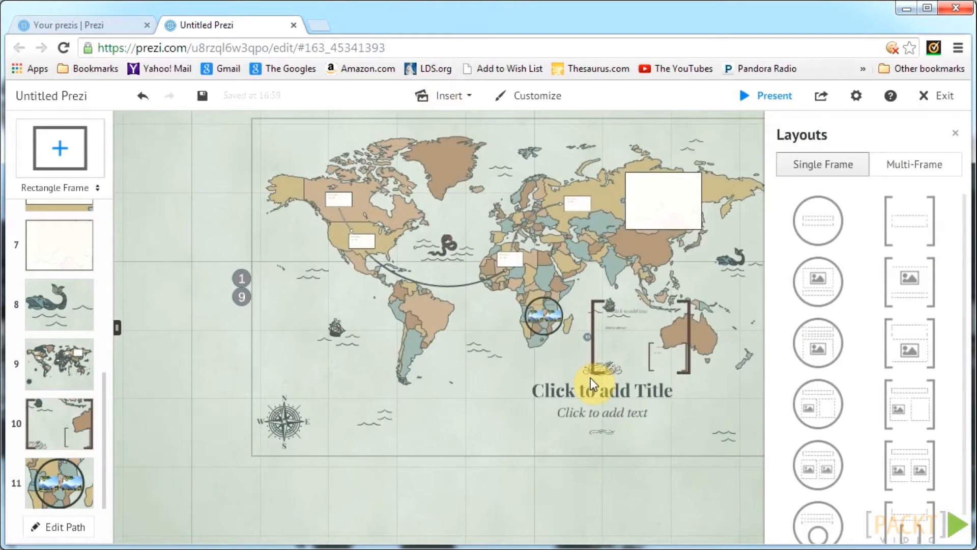
# Add the multi-frame layout of three circles linked in a row just above the compass rose.
pyautogui.click(890, 164)
pyautogui.moveTo(818, 281); pyautogui.dragTo(596, 385)
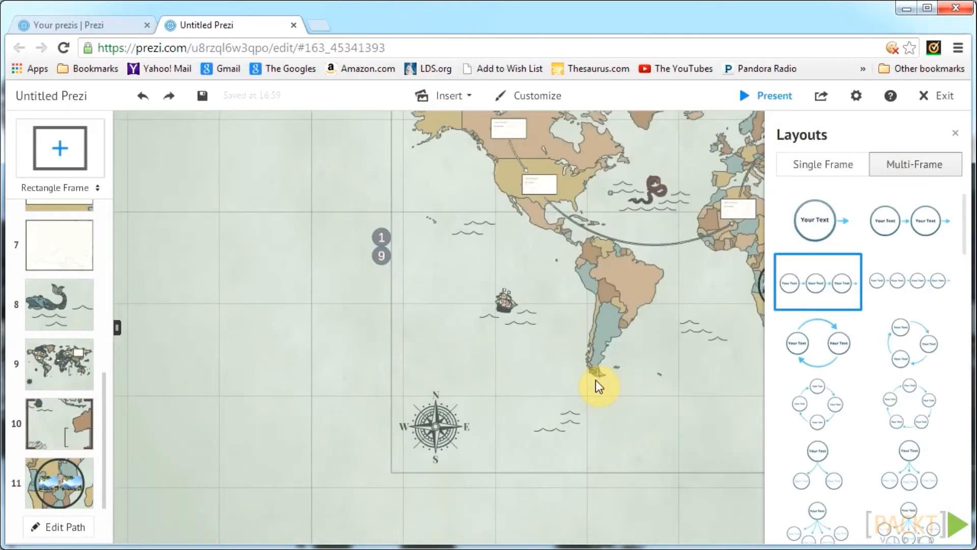
pyautogui.moveTo(815, 282); pyautogui.dragTo(368, 350)
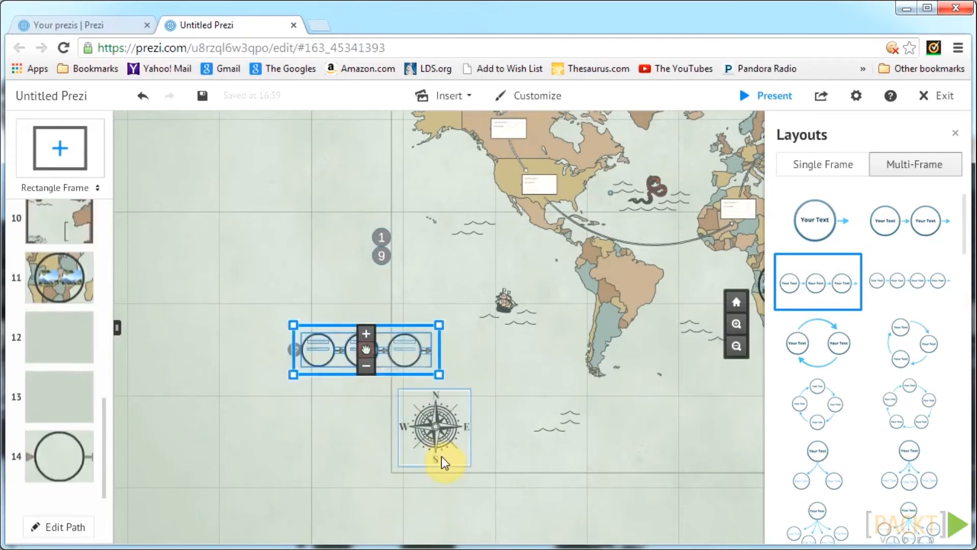
pyautogui.click(513, 377)
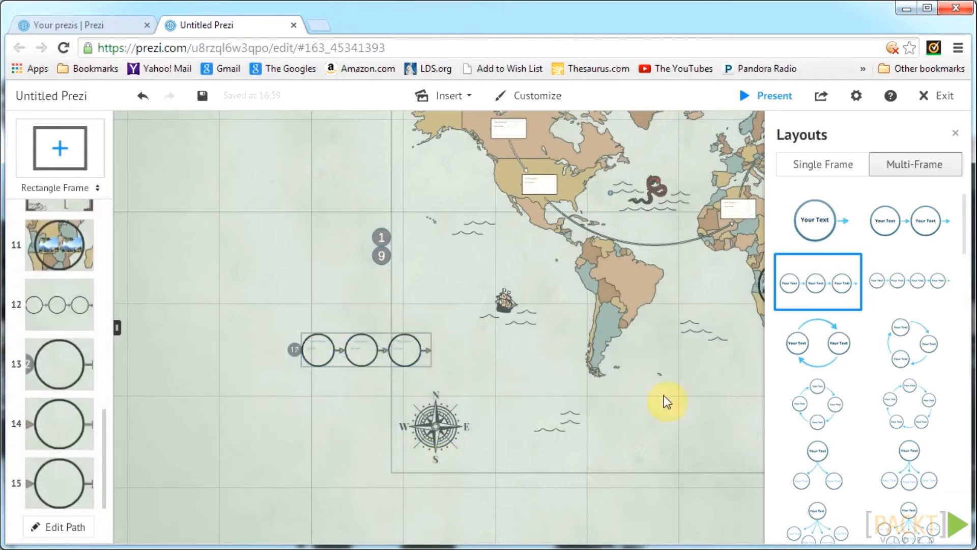
# Add the multi-frame layout with four circles pointing to one larger circle in the empty area west of the map.
pyautogui.scroll(-5, 883, 437)
pyautogui.moveTo(828, 377); pyautogui.dragTo(233, 201)
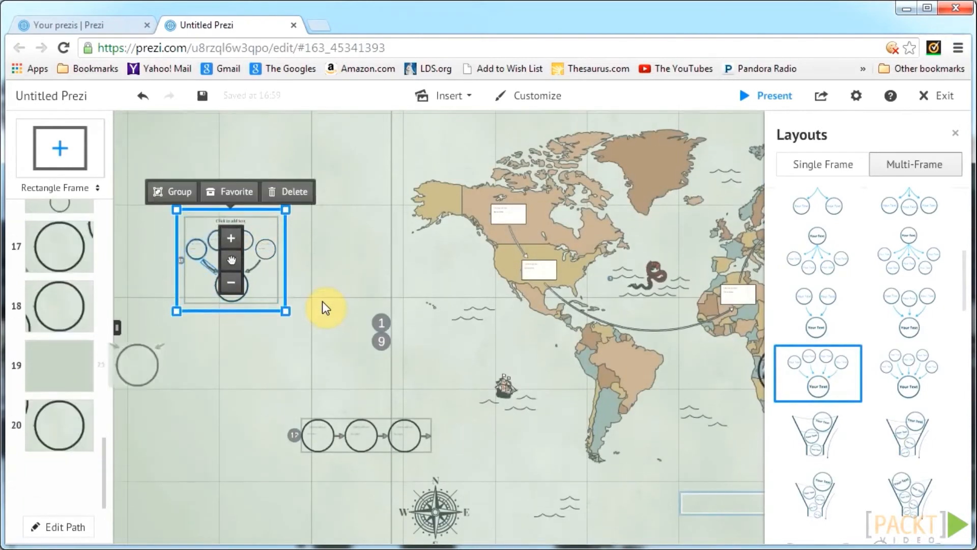
pyautogui.click(322, 301)
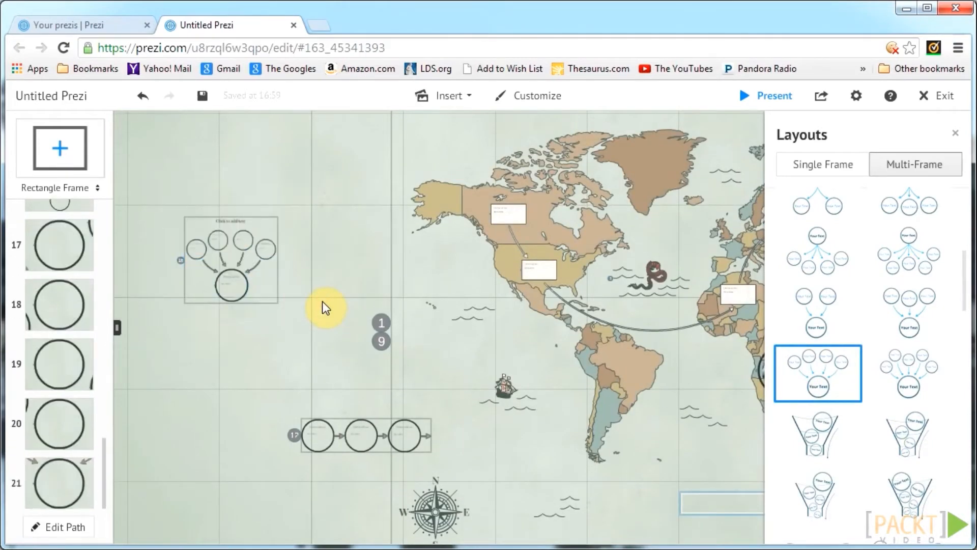
# Add the multi-frame layout of two overlapping circles beside Alaska.
pyautogui.scroll(-5, 927, 455)
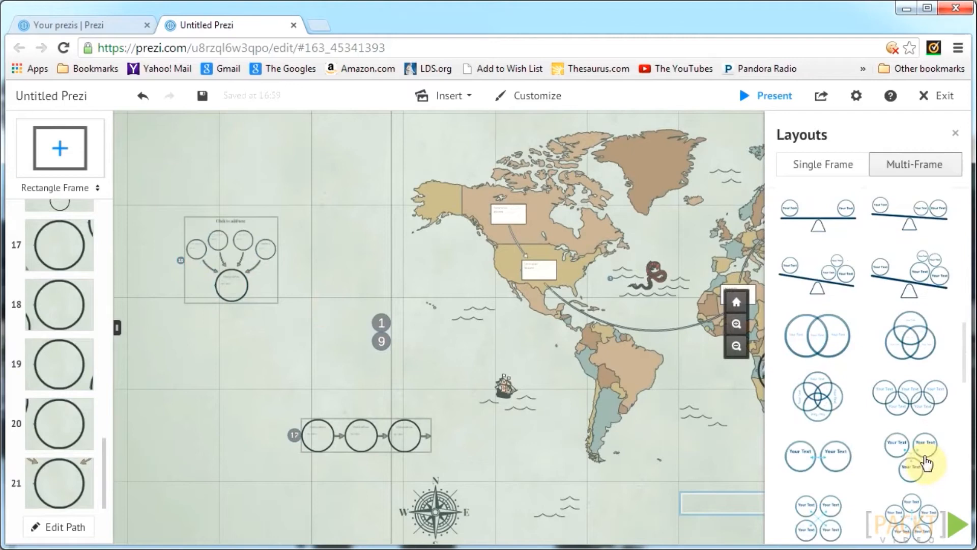
pyautogui.moveTo(834, 349); pyautogui.dragTo(402, 188)
pyautogui.click(439, 301)
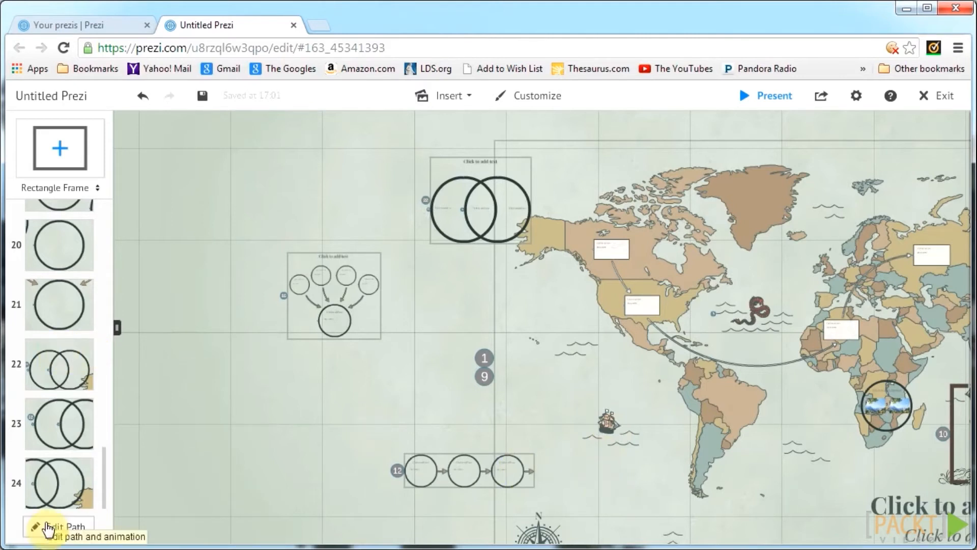
# Add the ship west of South America to the end of the path and insert the compass rose between path steps 10 and 11.
pyautogui.click(48, 528)
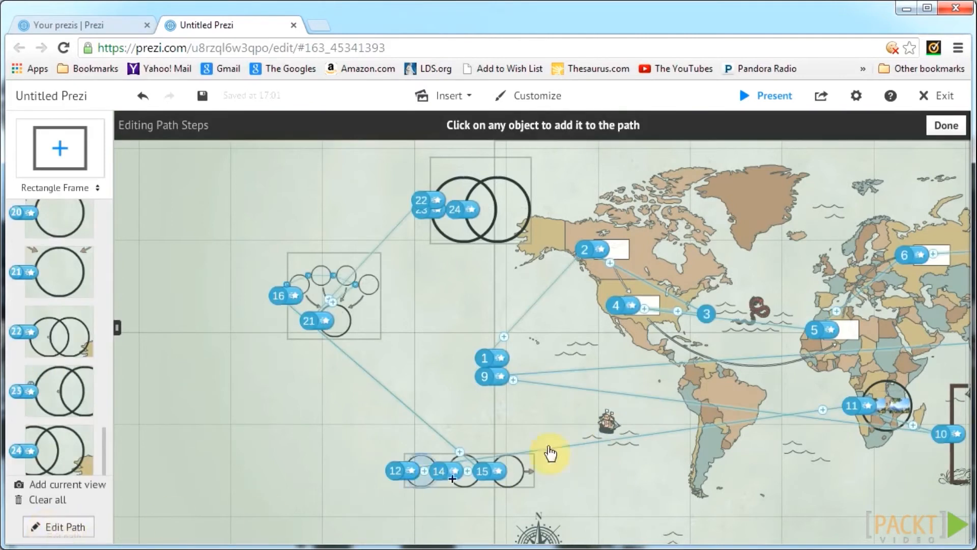
pyautogui.click(601, 424)
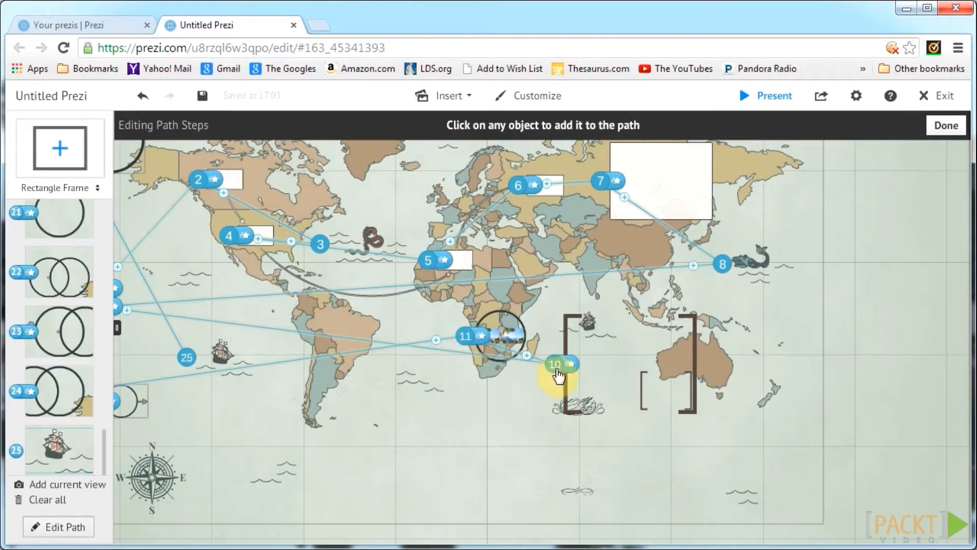
pyautogui.click(178, 479)
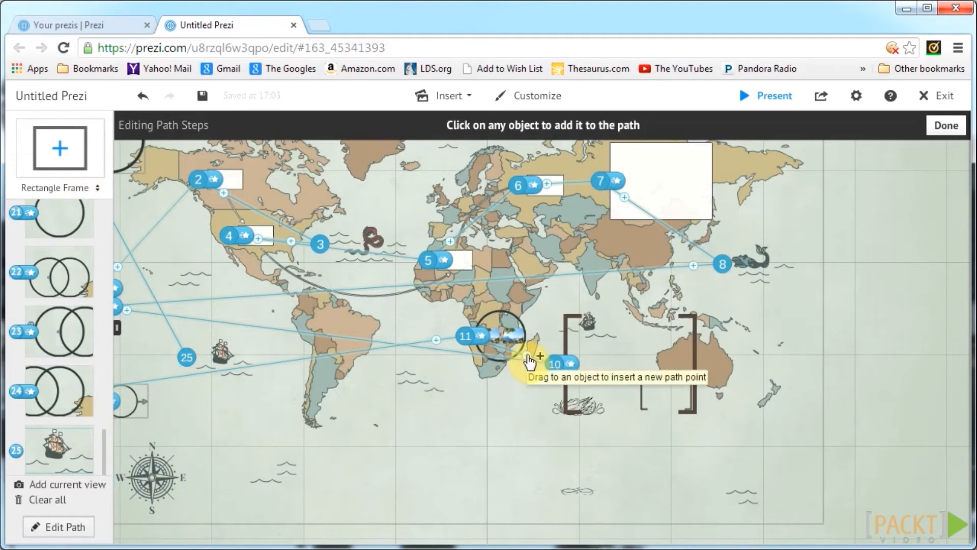
pyautogui.moveTo(529, 362)
pyautogui.mouseDown()
pyautogui.moveTo(490, 409)
pyautogui.moveTo(450, 428)
pyautogui.moveTo(454, 400)
pyautogui.moveTo(473, 424)
pyautogui.moveTo(546, 382)
pyautogui.moveTo(480, 353)
pyautogui.moveTo(349, 444)
pyautogui.moveTo(166, 471)
pyautogui.mouseUp()
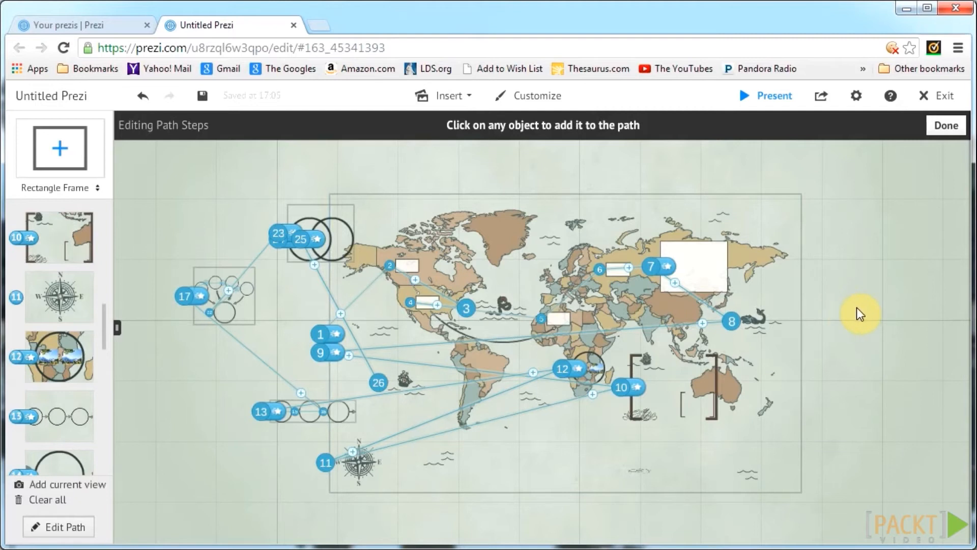
# Add a close-up view centred on Greenland and the North Atlantic to the path as its own step.
pyautogui.scroll(-1, 541, 227)
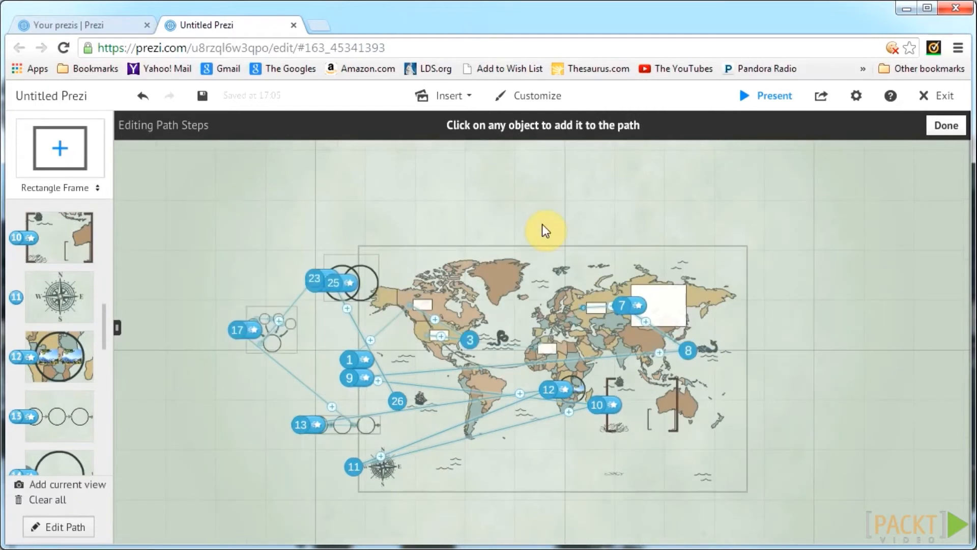
pyautogui.scroll(2, 518, 278)
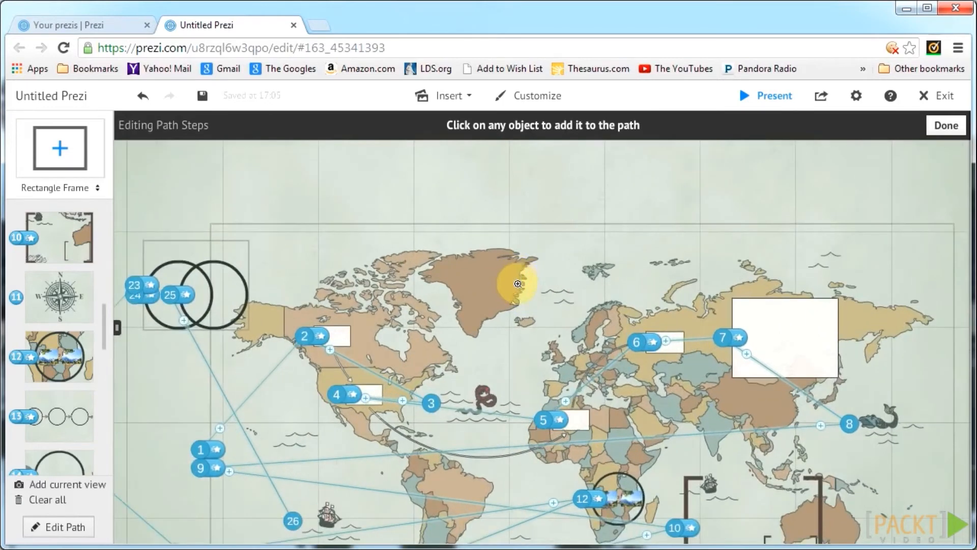
pyautogui.scroll(3, 511, 300)
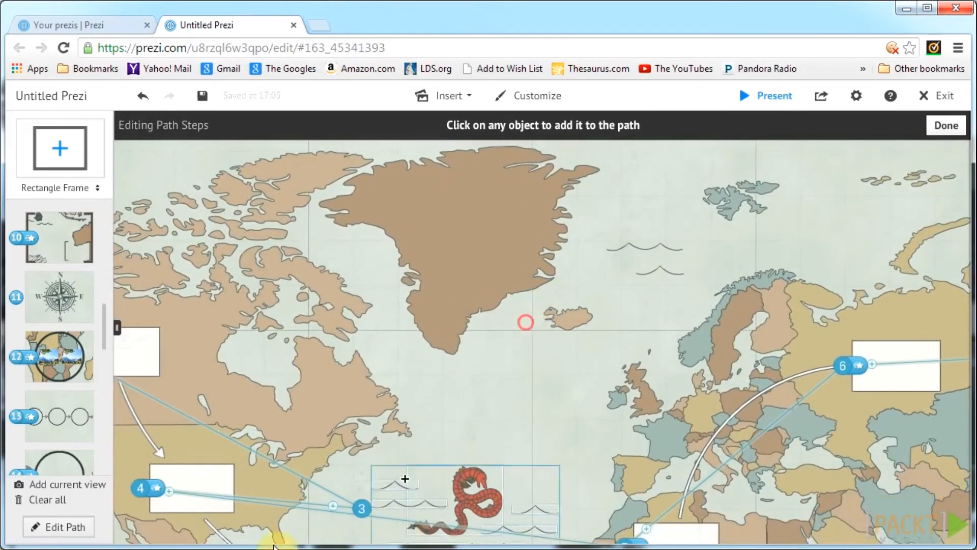
pyautogui.click(99, 486)
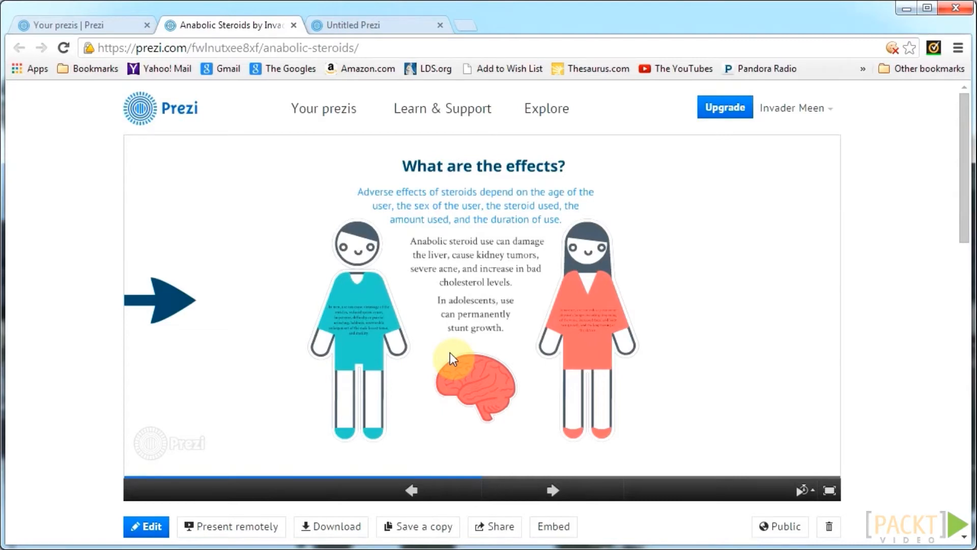
# Advance the Anabolic Steroids prezi from the "What are the effects?" frame to view its animation.
pyautogui.click(559, 494)
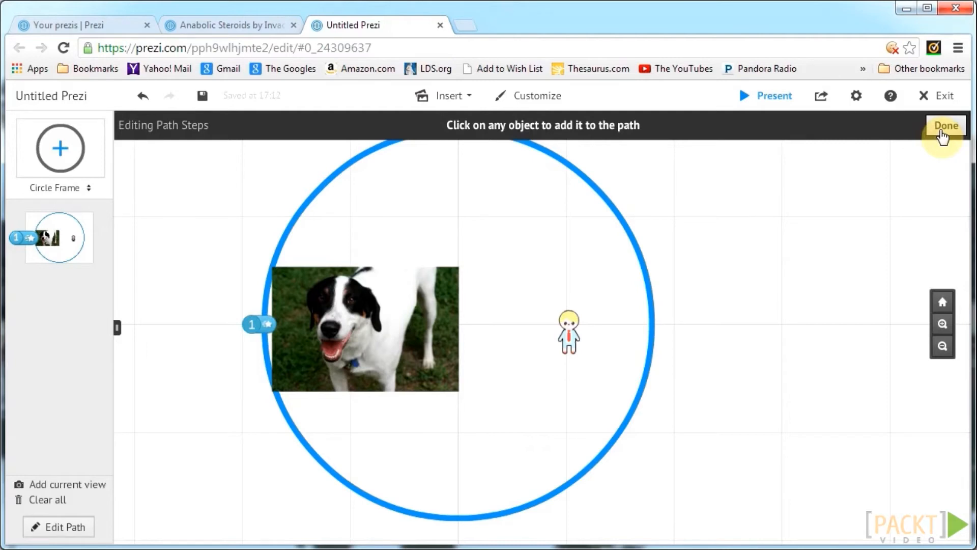
# Animate path step 1 so the dog photo appears first and the blond figure second, and preview the animation.
pyautogui.click(28, 240)
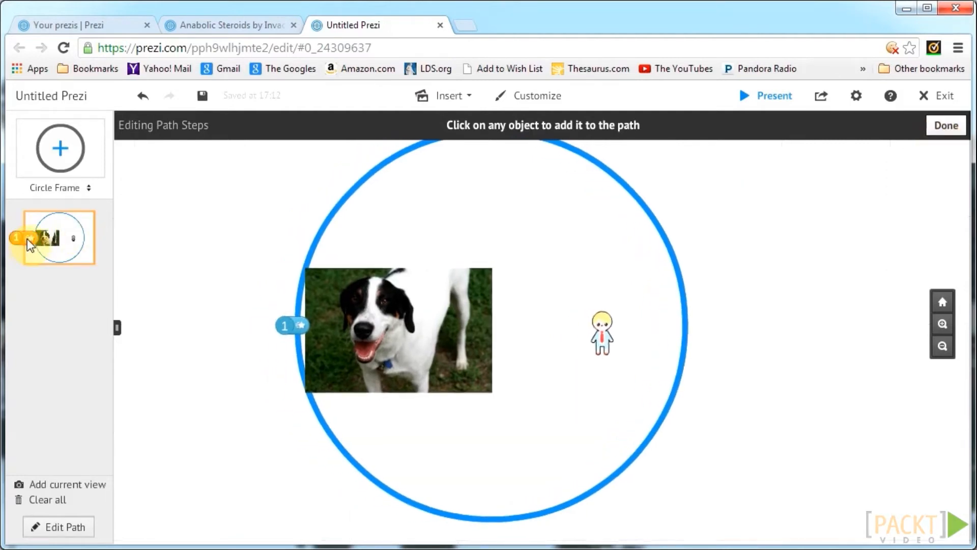
pyautogui.click(29, 238)
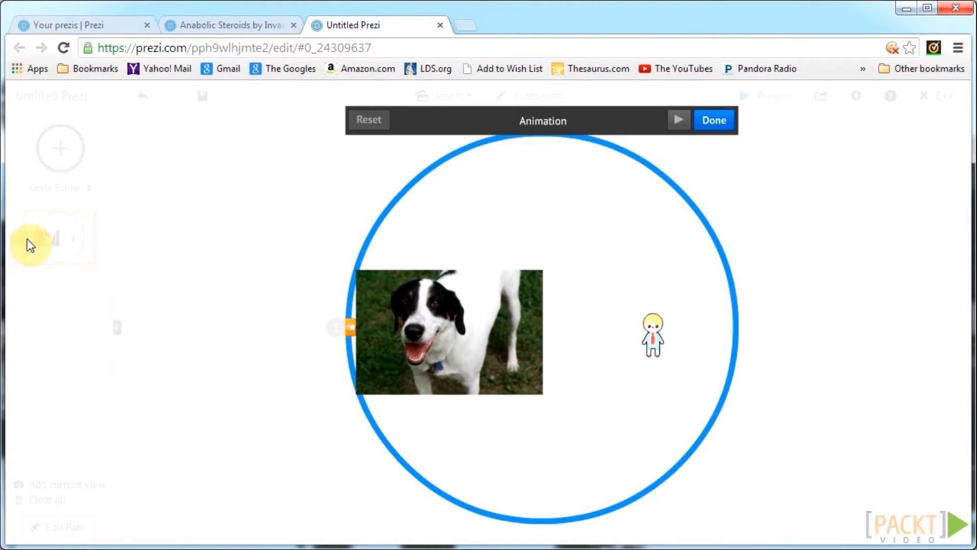
pyautogui.click(430, 301)
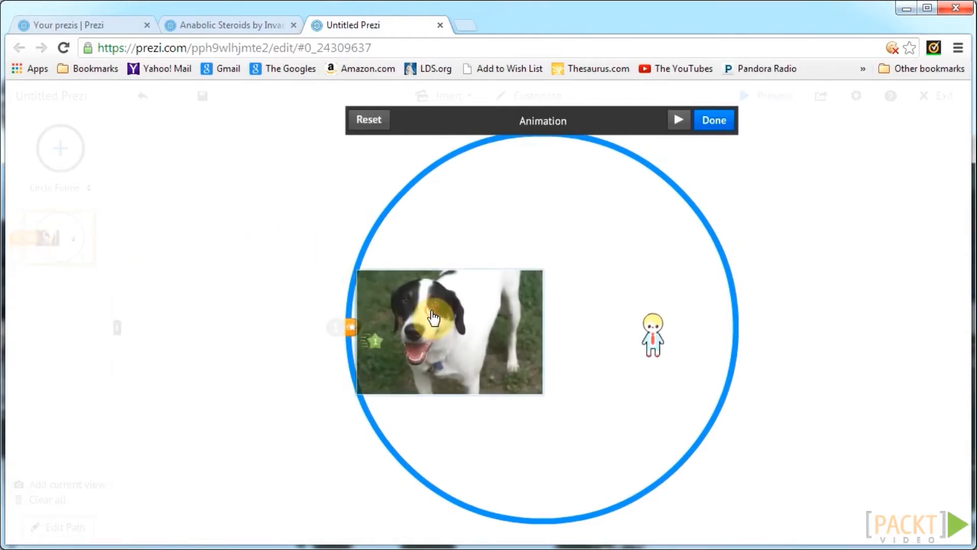
pyautogui.click(660, 327)
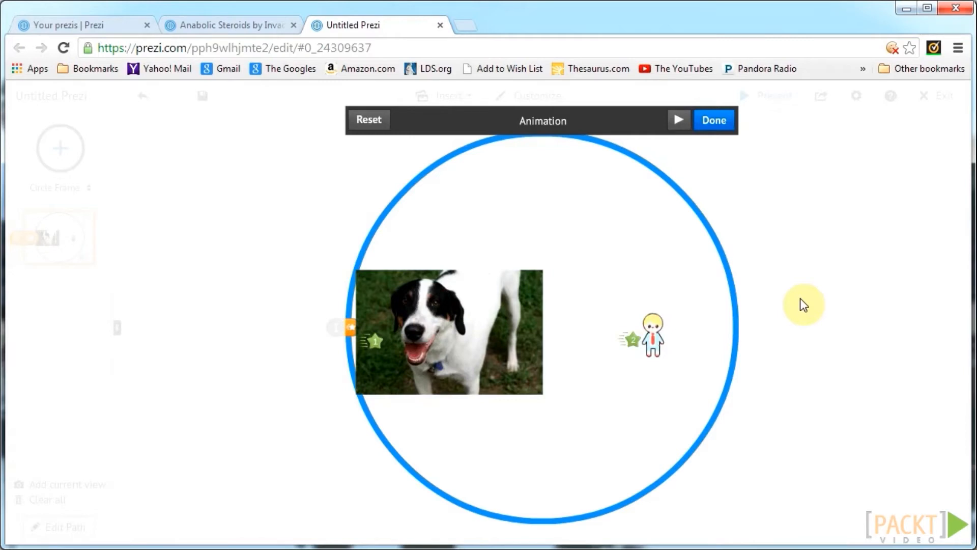
pyautogui.click(681, 121)
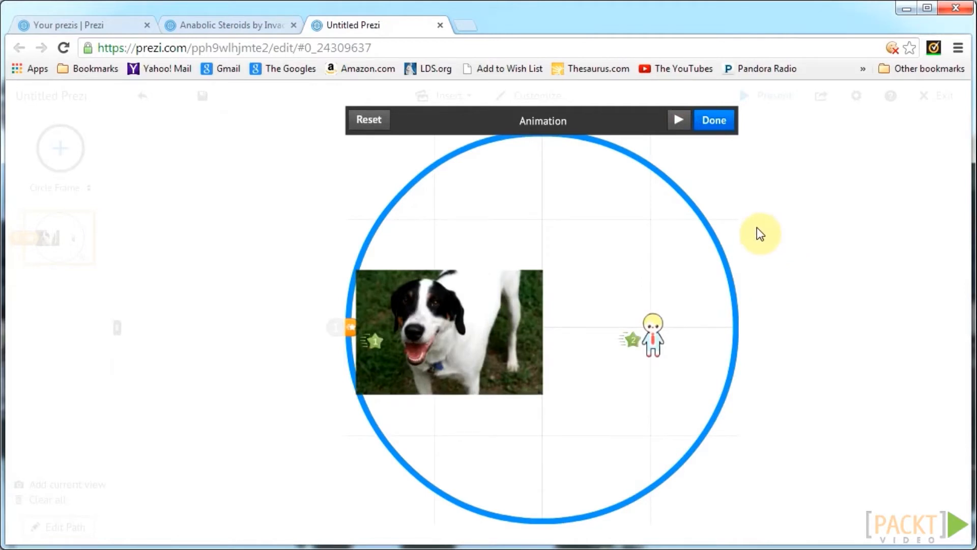
# Remove the blond figure's animation, reset the frame's remaining animation and finish animation editing.
pyautogui.click(632, 347)
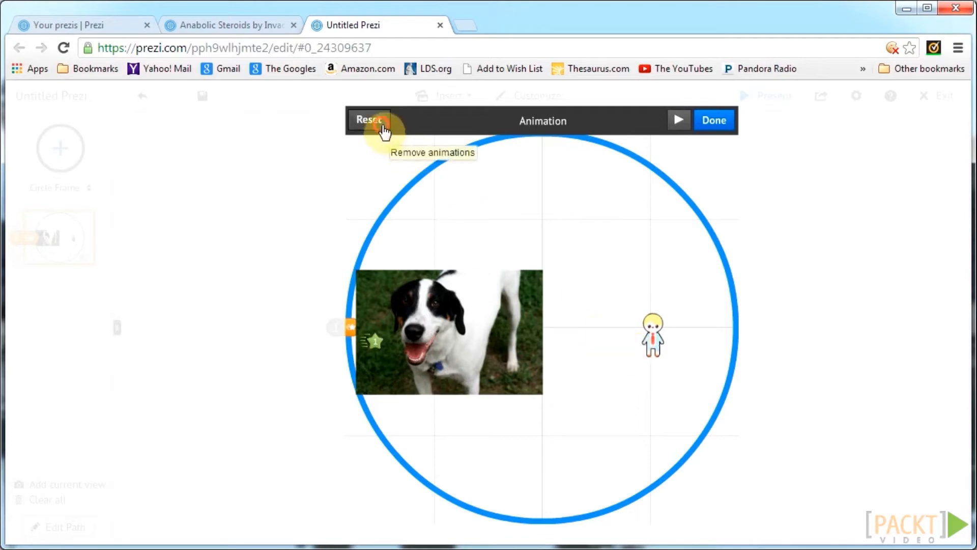
pyautogui.click(381, 123)
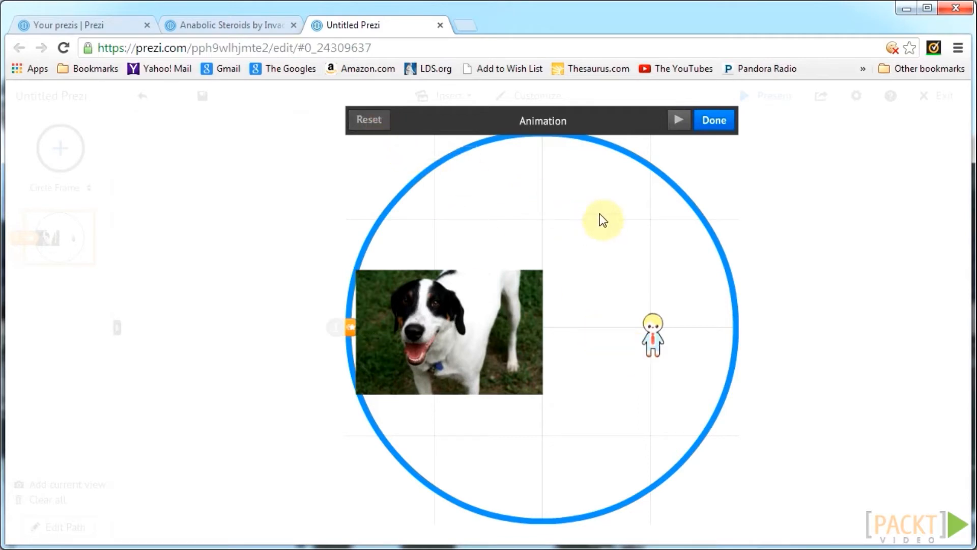
pyautogui.click(710, 133)
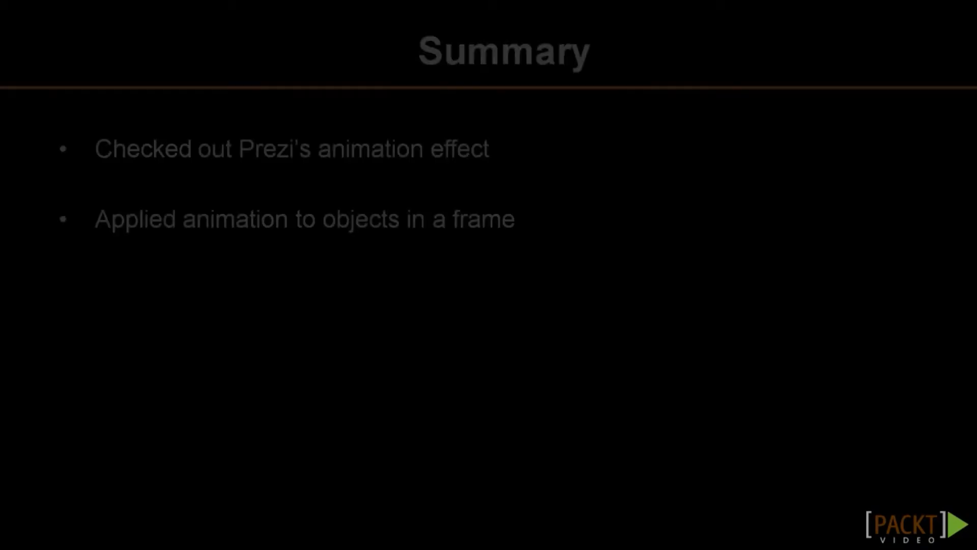